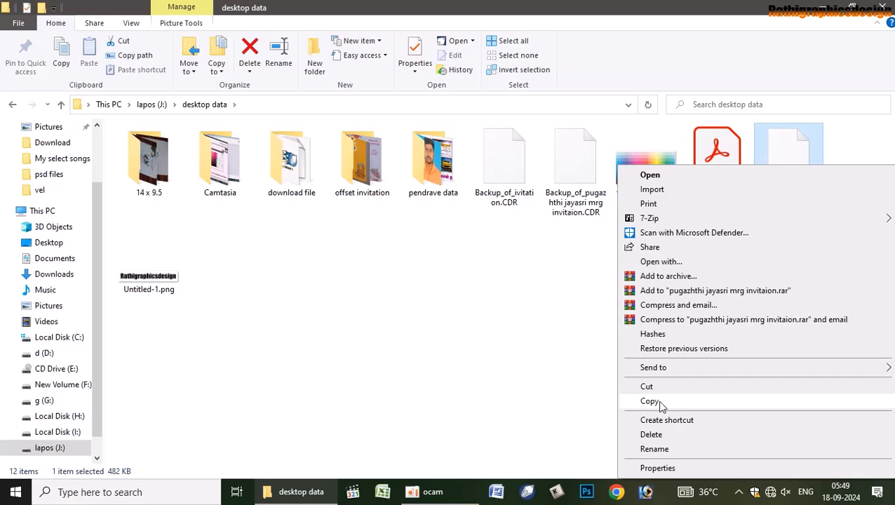
Copy the marriage invitation CDR file to the desktop and open the copy in CorelDRAW at page 2
click(651, 401)
click(807, 7)
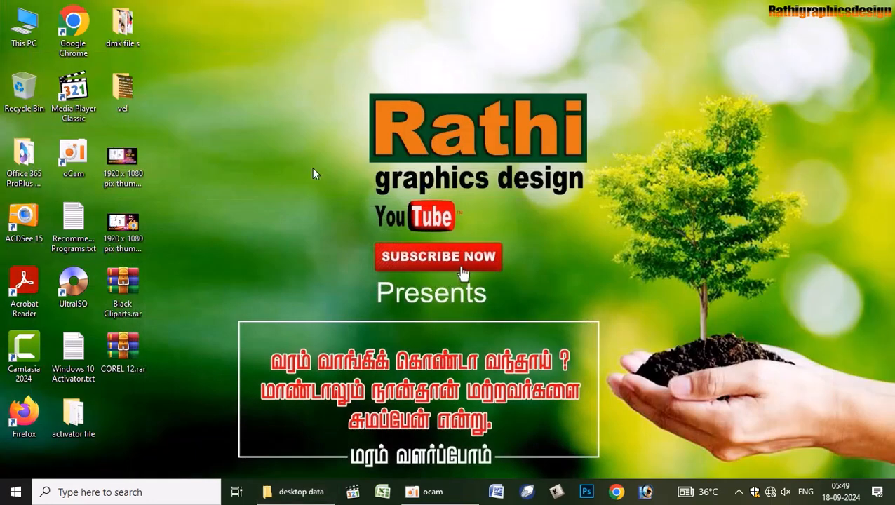
right_click(250, 73)
click(288, 126)
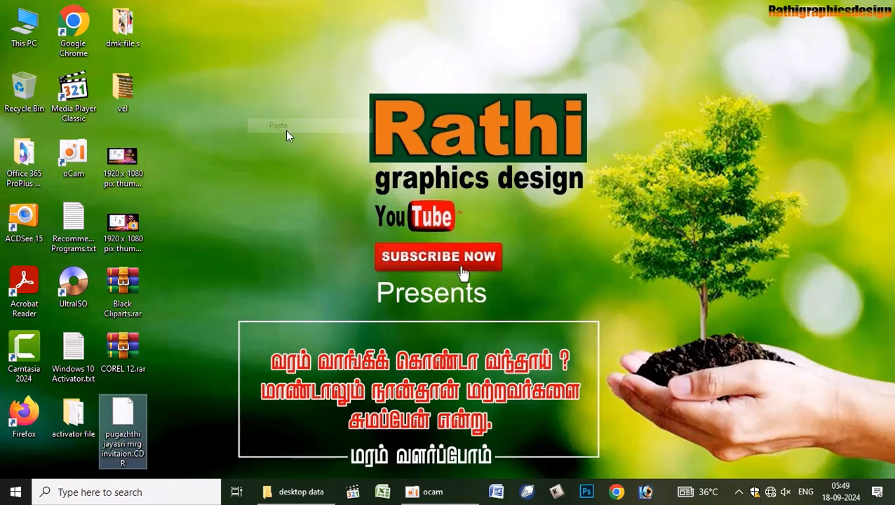
click(187, 373)
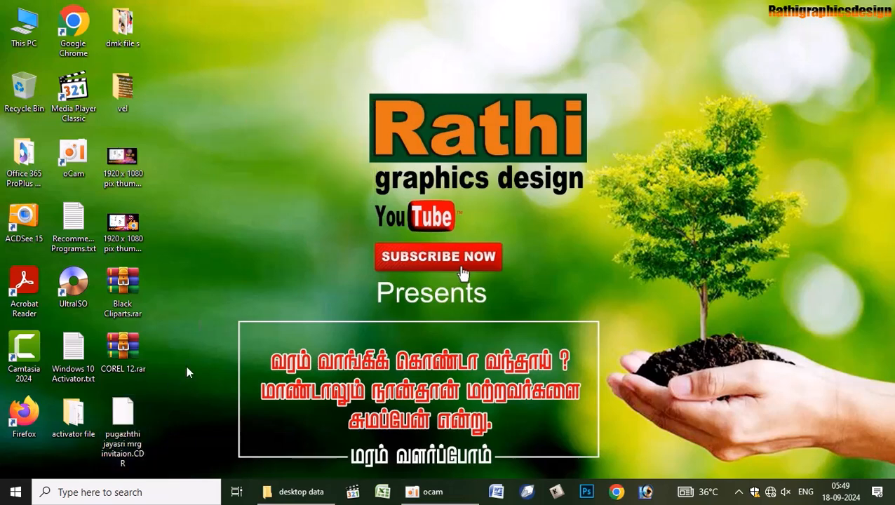
double_click(127, 419)
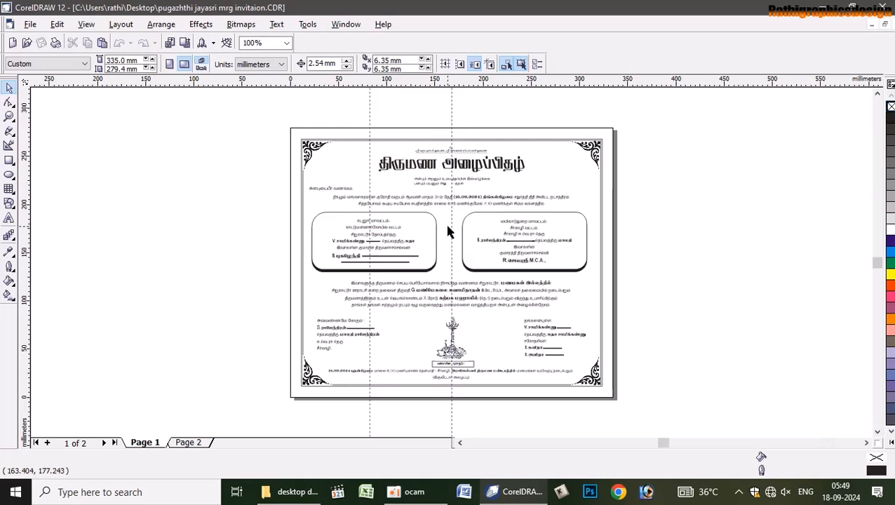
click(186, 442)
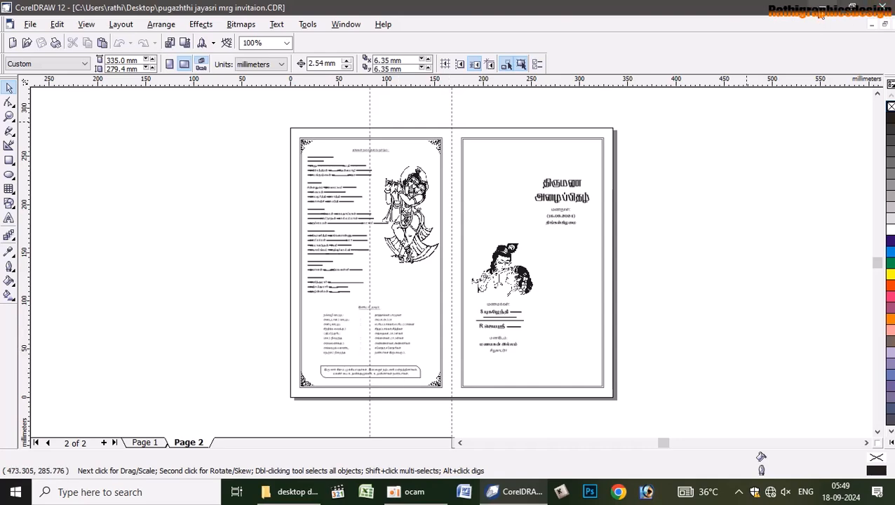
Open IMG_20240910_192339.jpg from the offset invitation folder in Adobe Photoshop 7.0
click(294, 493)
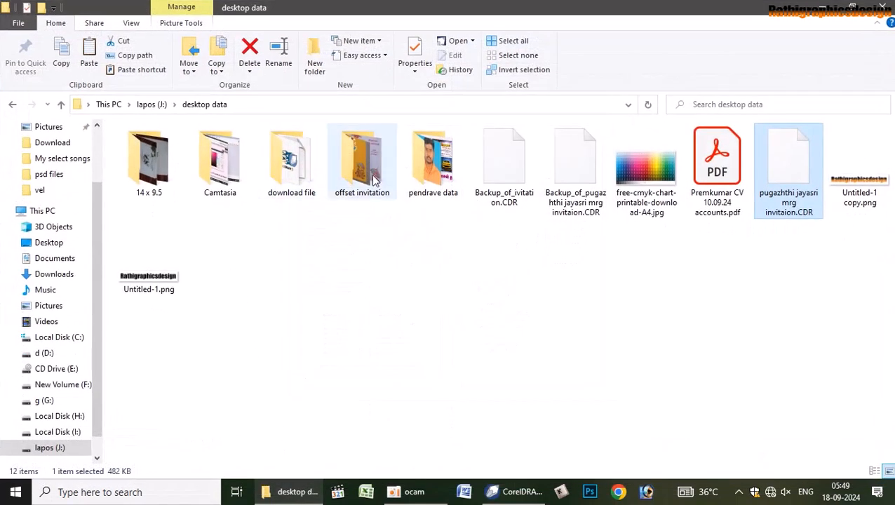
double_click(342, 199)
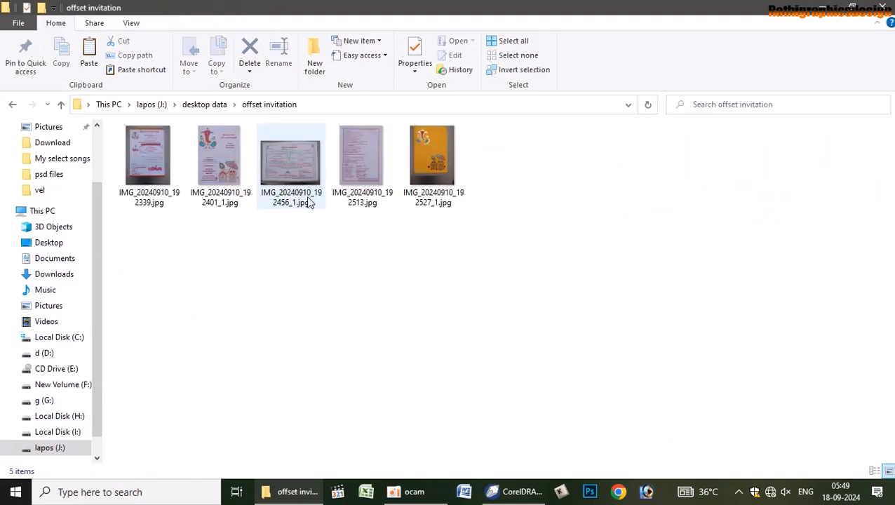
click(157, 163)
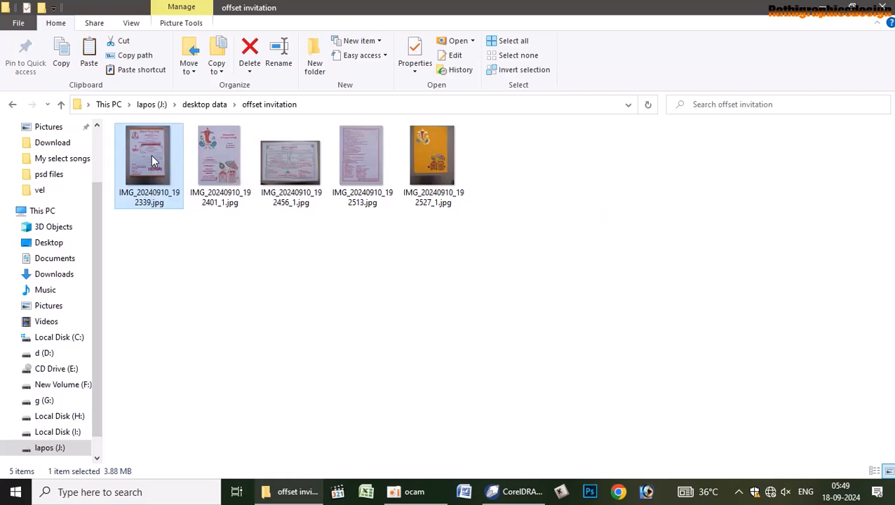
right_click(151, 154)
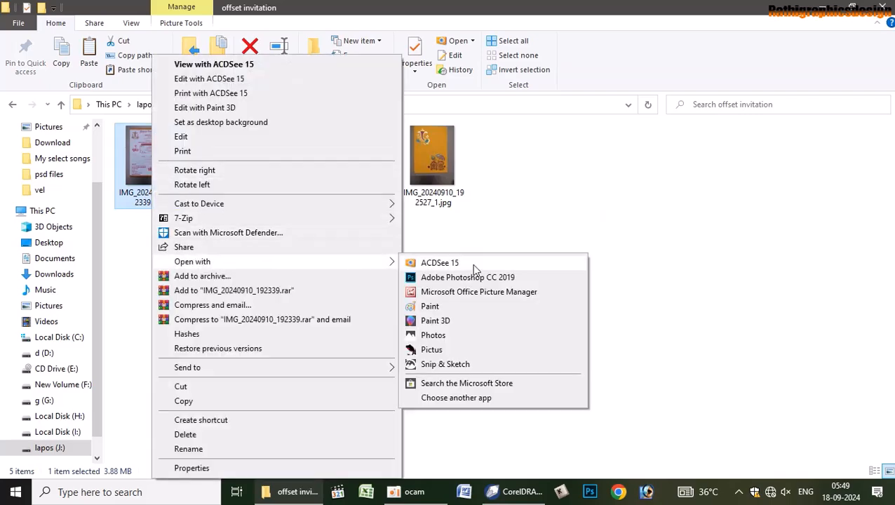
click(709, 429)
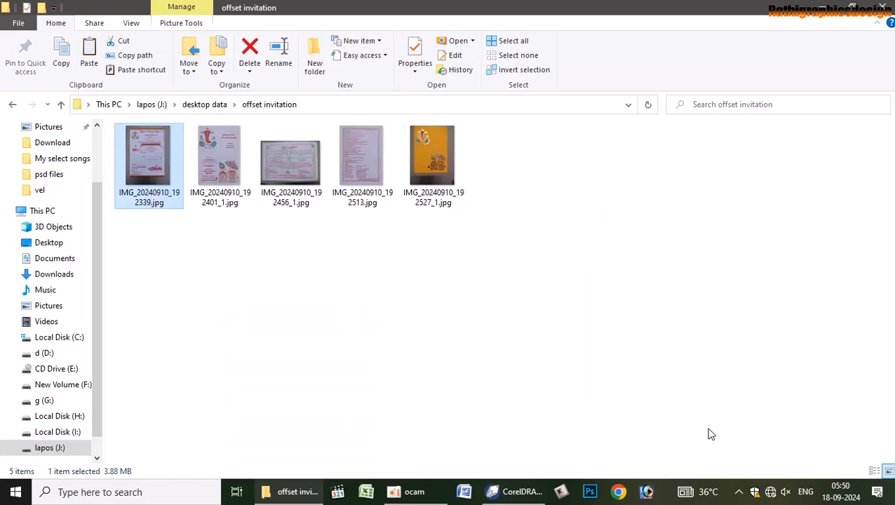
click(653, 492)
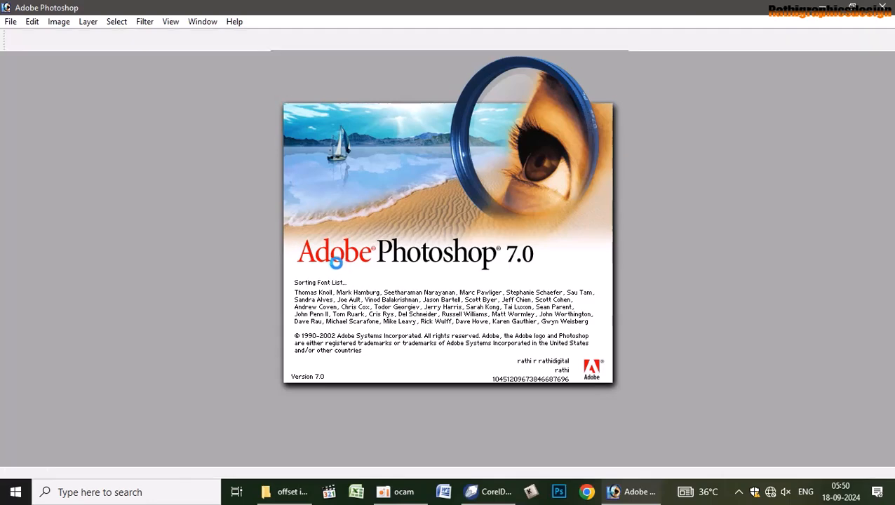
click(302, 491)
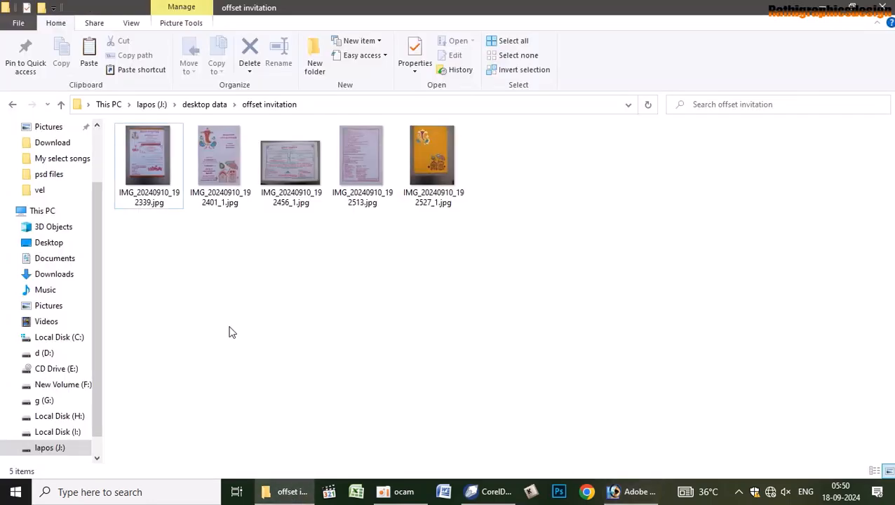
drag(149, 161, 414, 334)
drag(425, 274, 423, 265)
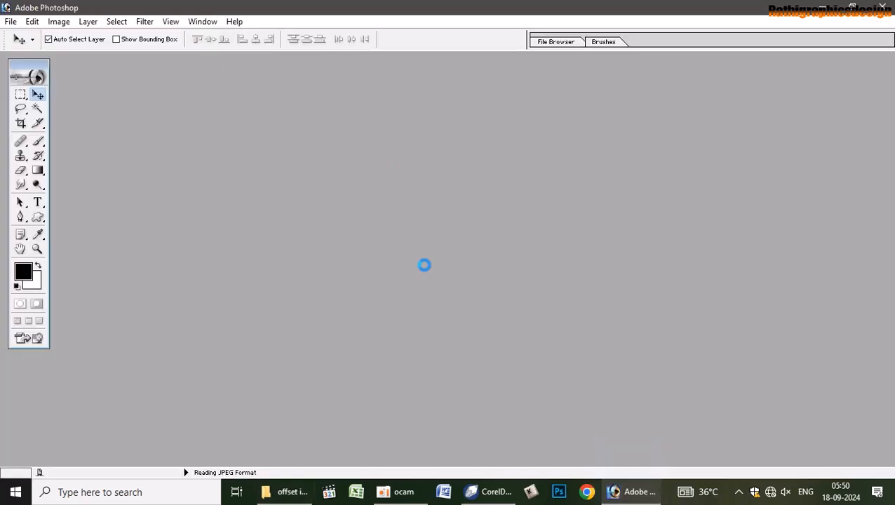
click(287, 64)
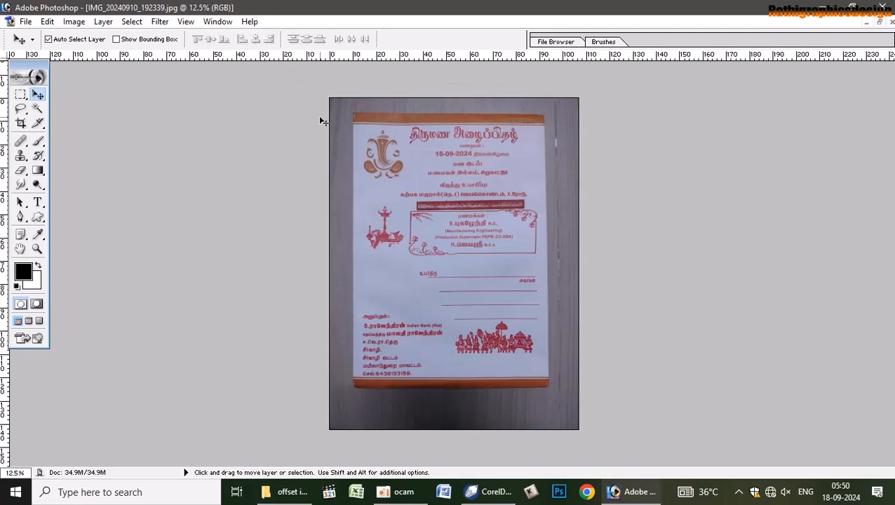
Crop the photo to the edges of the invitation card, removing the table background
key(c)
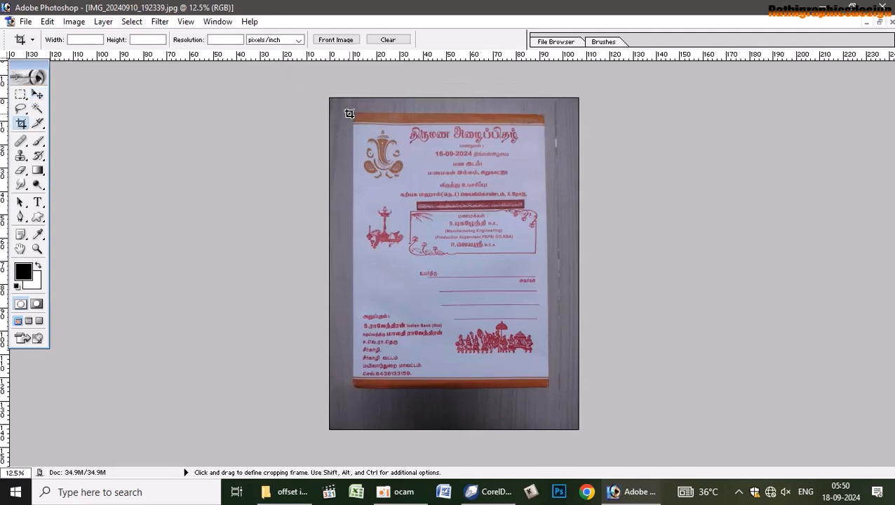
mouse_move(350, 114)
mouse_down()
mouse_move(387, 141)
mouse_move(549, 329)
mouse_move(551, 387)
mouse_up()
key(Return)
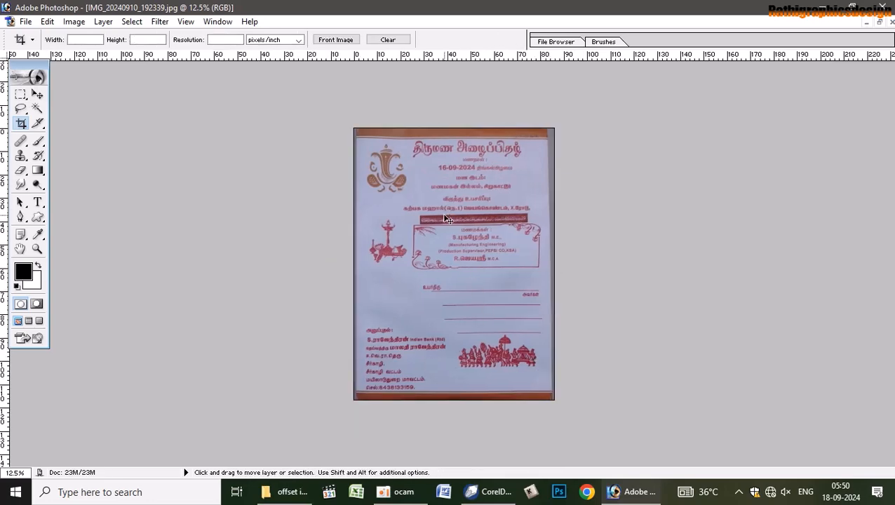
Save the cropped photo as a JPEG at quality 12, close it and return to the invitation in CorelDRAW
key(ctrl+s)
drag(424, 223, 505, 225)
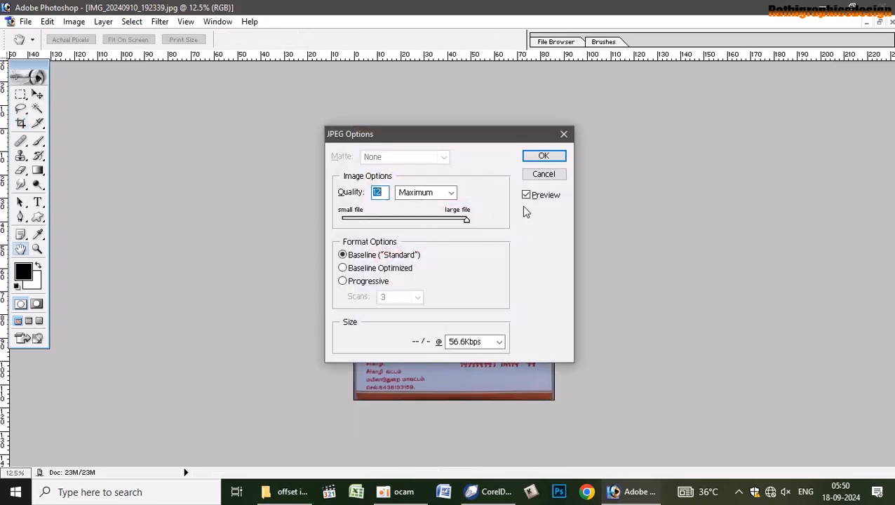
click(544, 156)
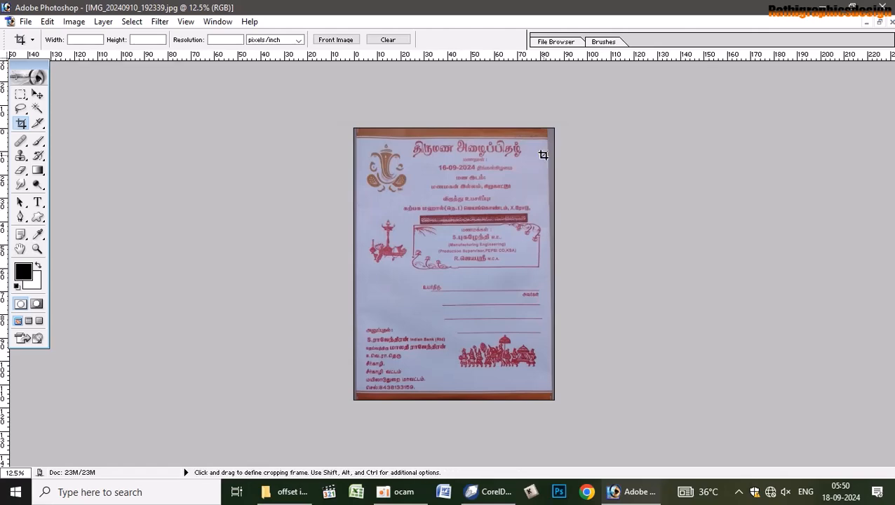
click(891, 22)
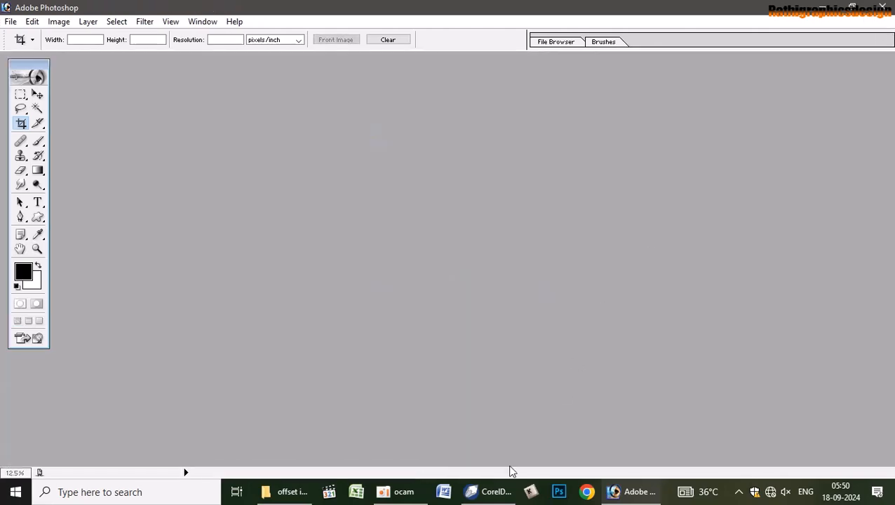
click(822, 8)
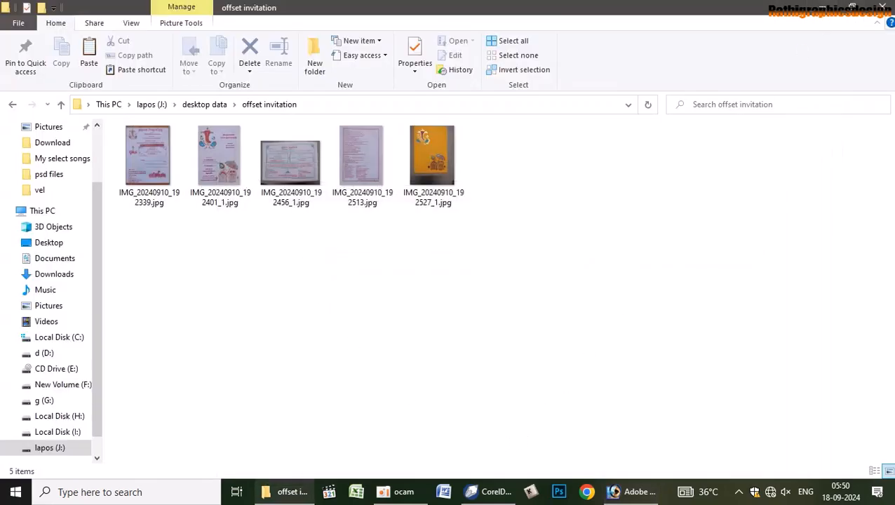
click(882, 6)
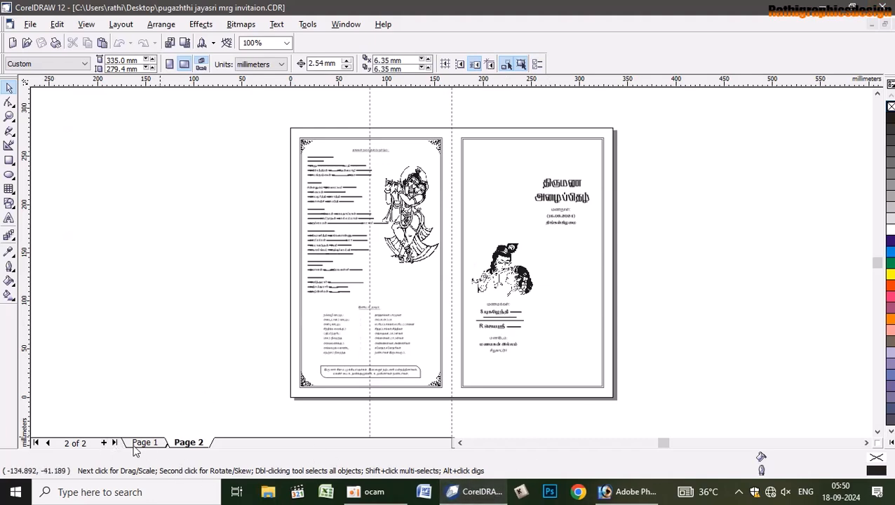
Add a third page and paste onto it a copy of the double-line frame around page 2's front cover
click(103, 443)
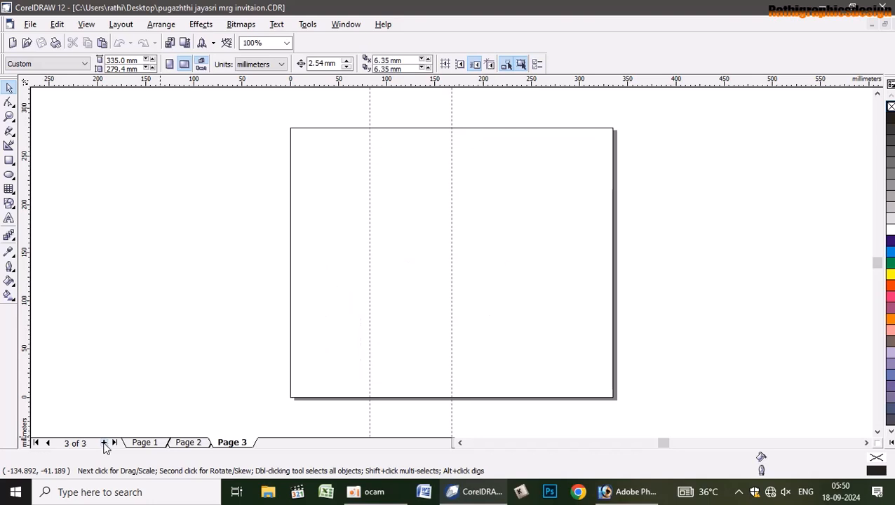
click(188, 442)
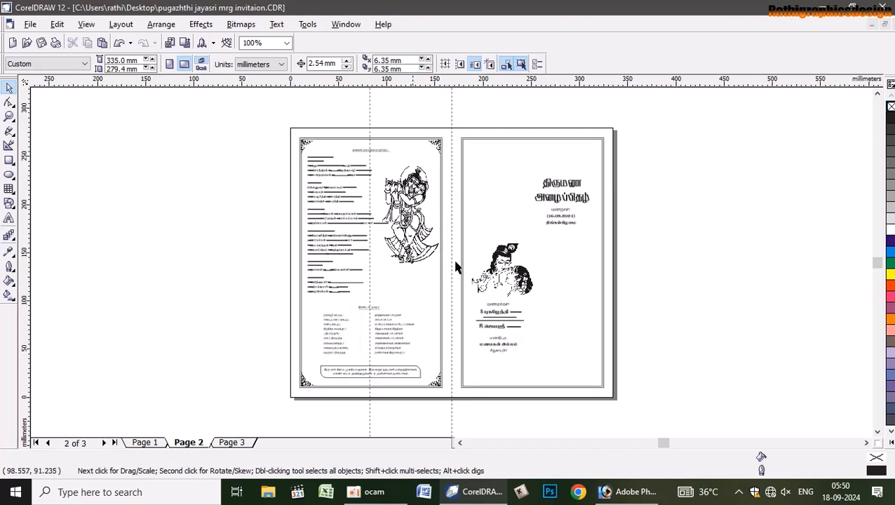
click(482, 141)
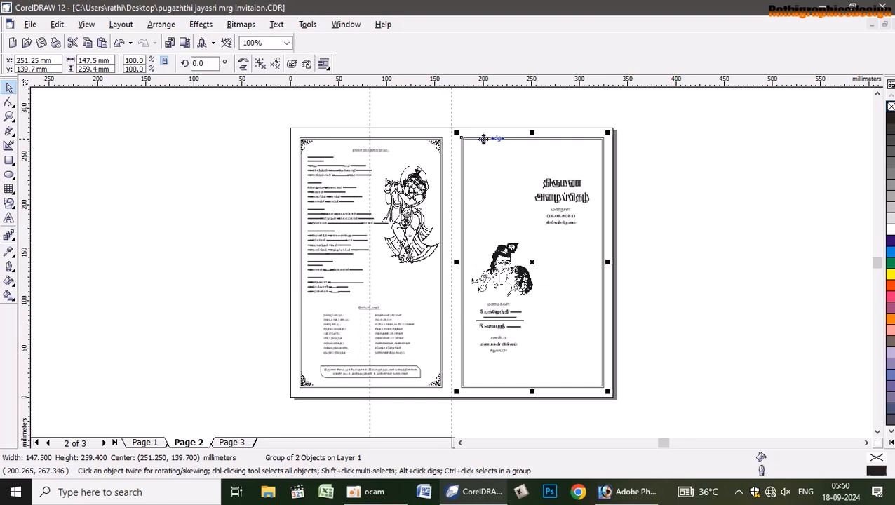
click(744, 238)
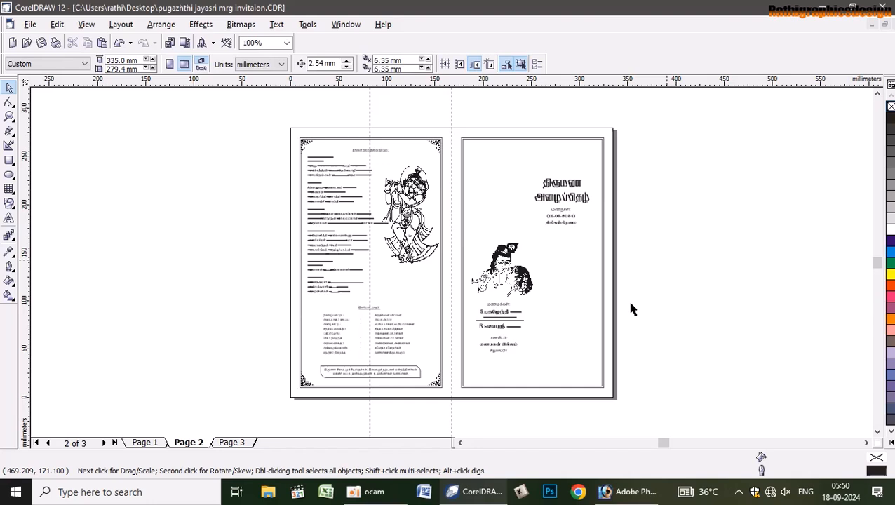
click(237, 446)
key(ctrl+v)
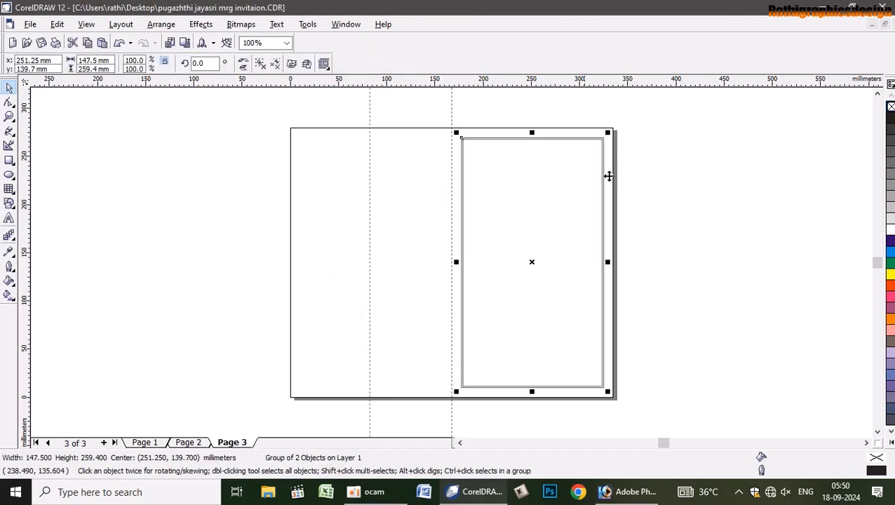
click(274, 151)
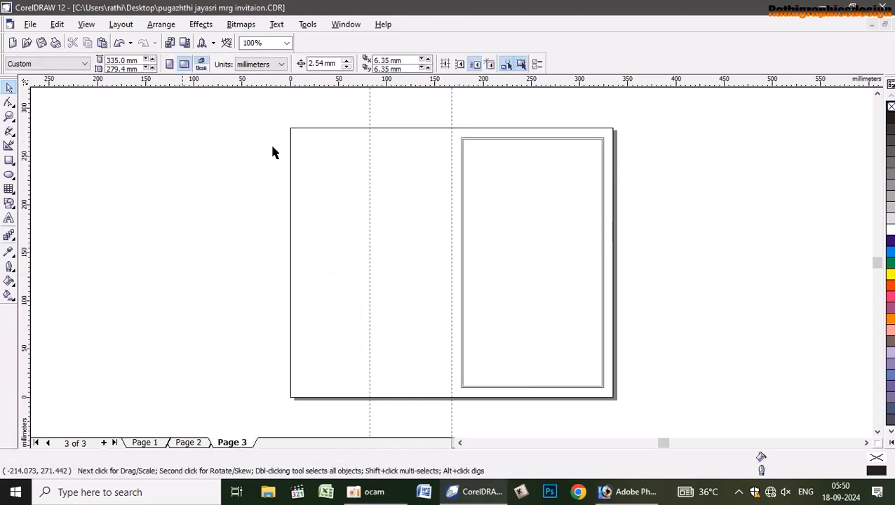
Ungroup the pasted frame on page 3 and delete its thin inner rectangle
scroll(541, 151, up, 2)
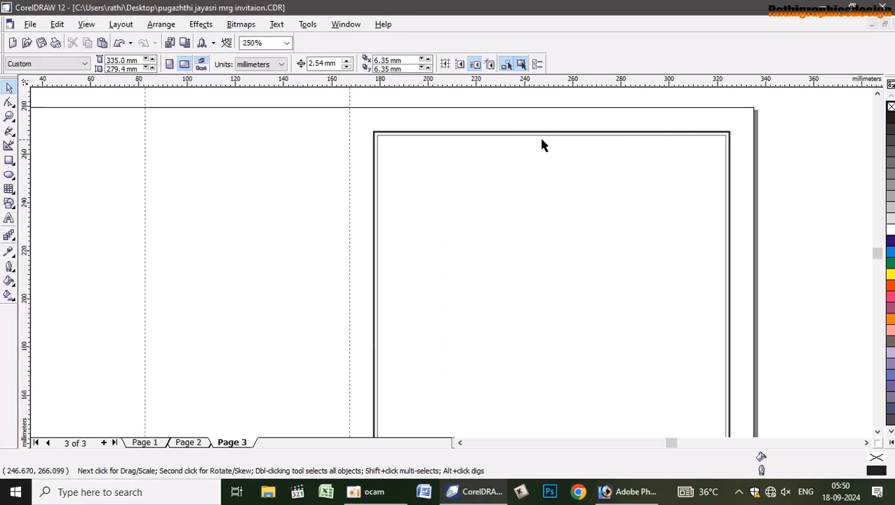
click(547, 134)
right_click(548, 136)
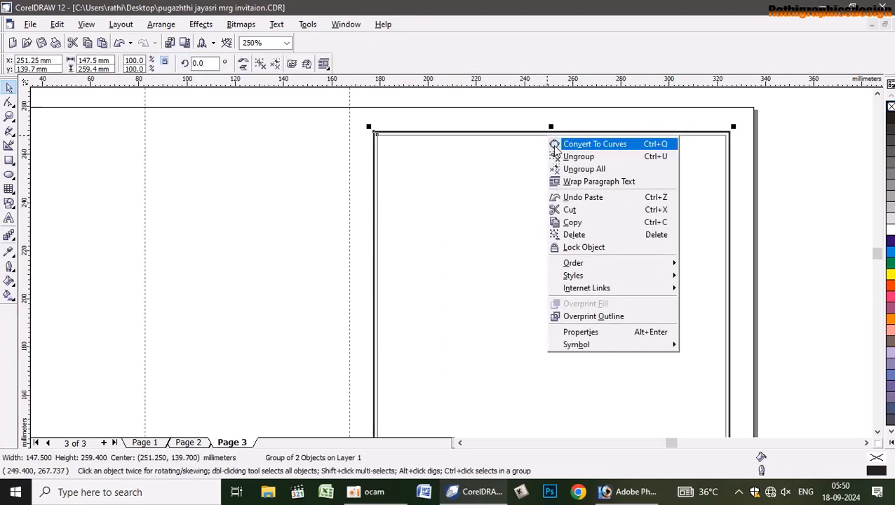
click(565, 160)
click(771, 170)
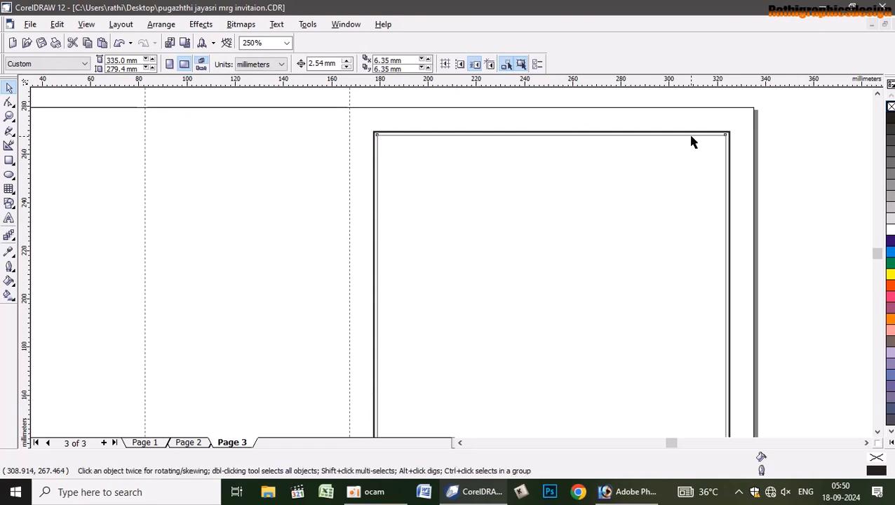
click(690, 136)
key(Delete)
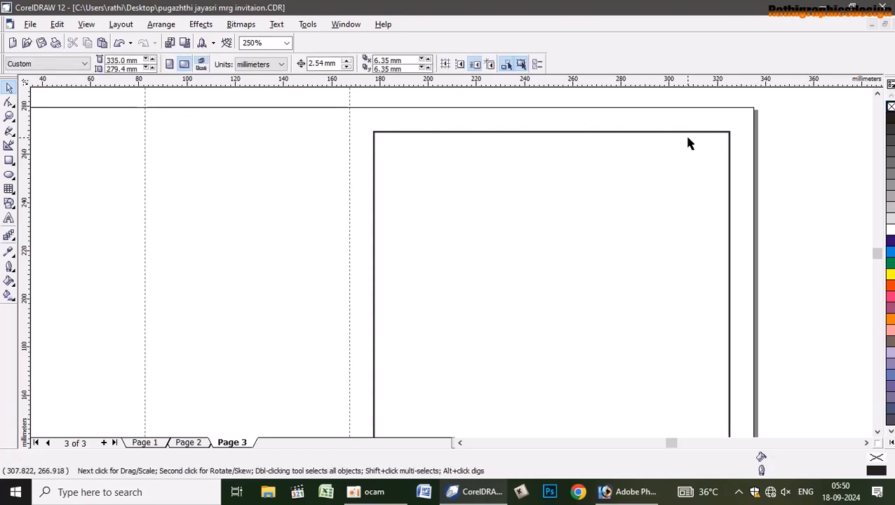
Lock the remaining outer rectangle on page 3
click(688, 133)
right_click(688, 133)
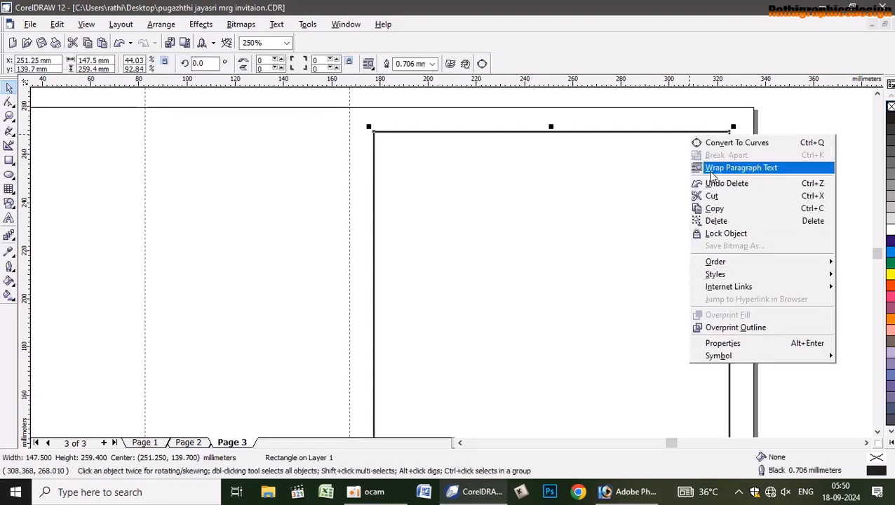
click(724, 233)
click(484, 181)
scroll(599, 222, down, 4)
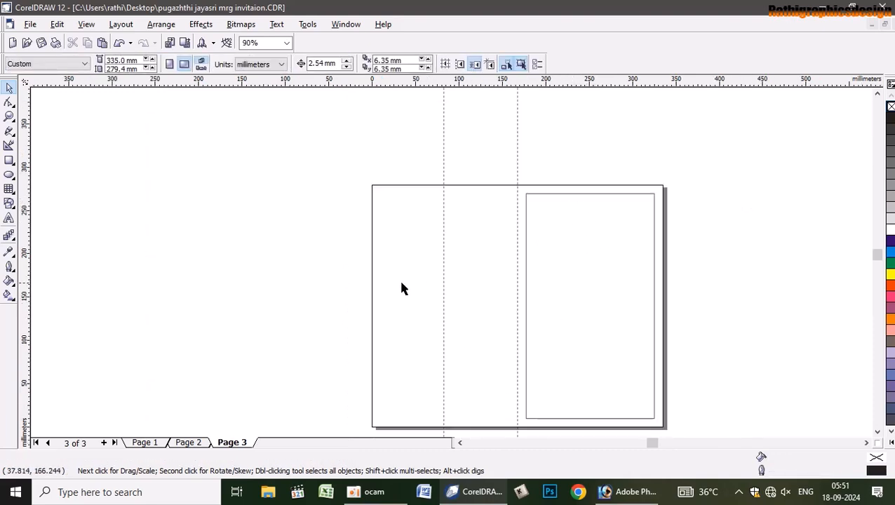
click(190, 443)
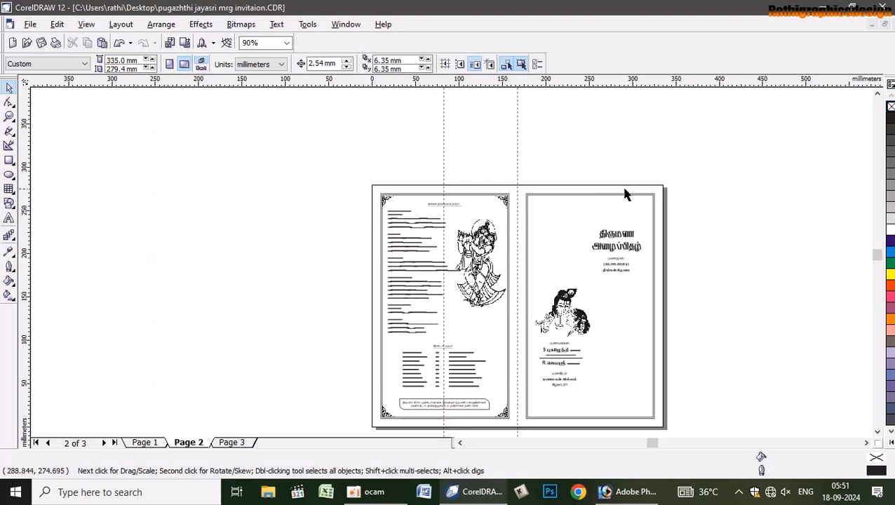
click(234, 443)
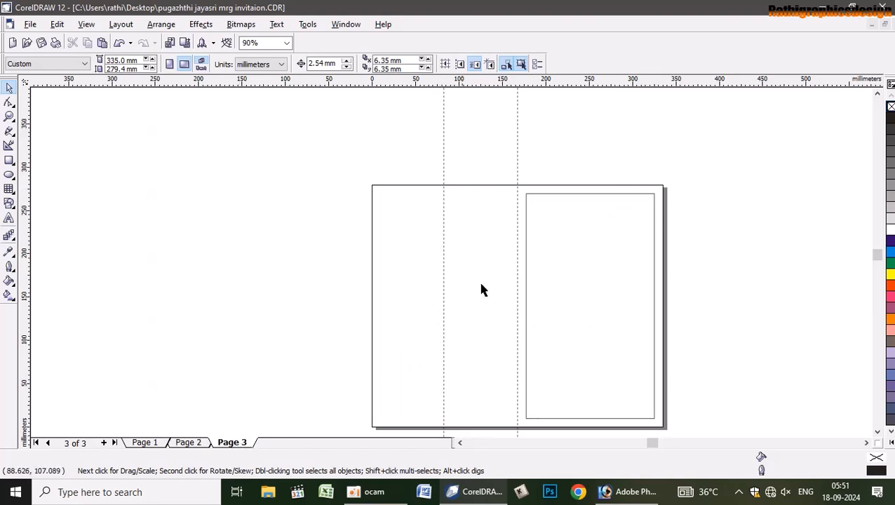
Import the photo IMG_20240910_192339.jpg from the offset invitation folder on drive J: onto page 3
scroll(561, 205, up, 2)
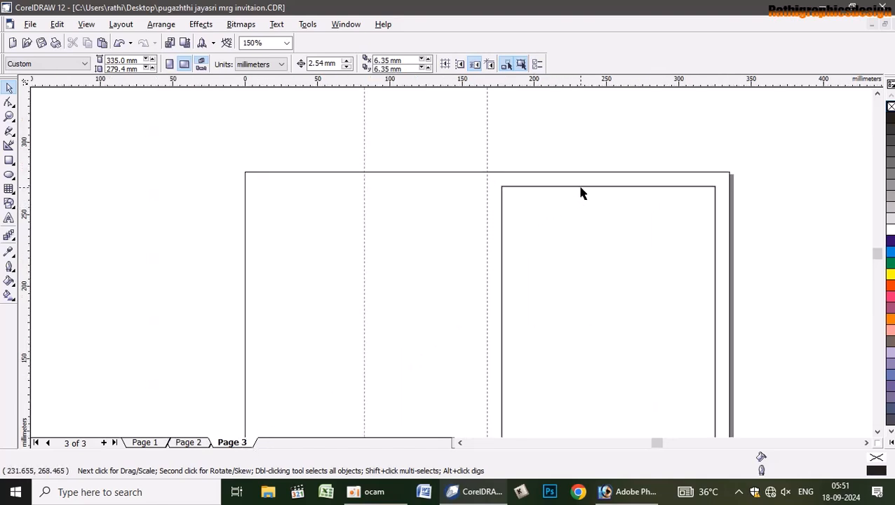
click(585, 186)
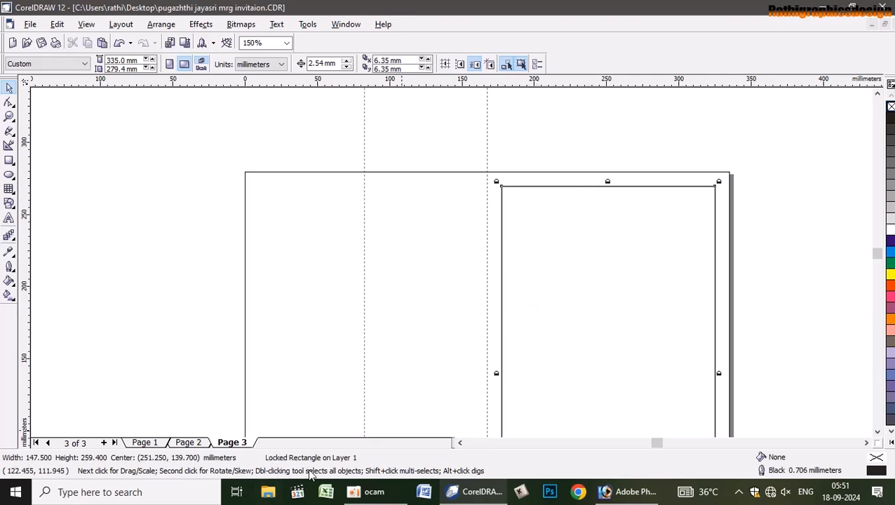
click(824, 6)
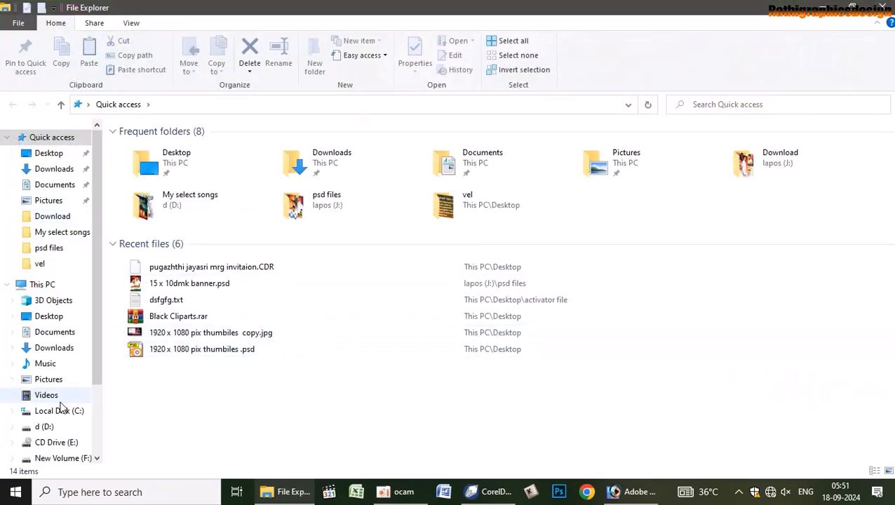
scroll(62, 453, down, 1)
scroll(62, 451, down, 1)
click(59, 451)
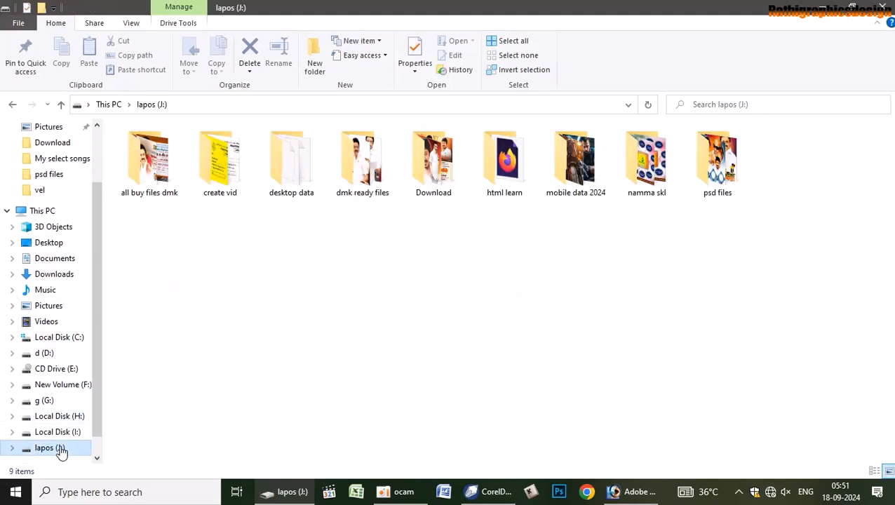
double_click(299, 172)
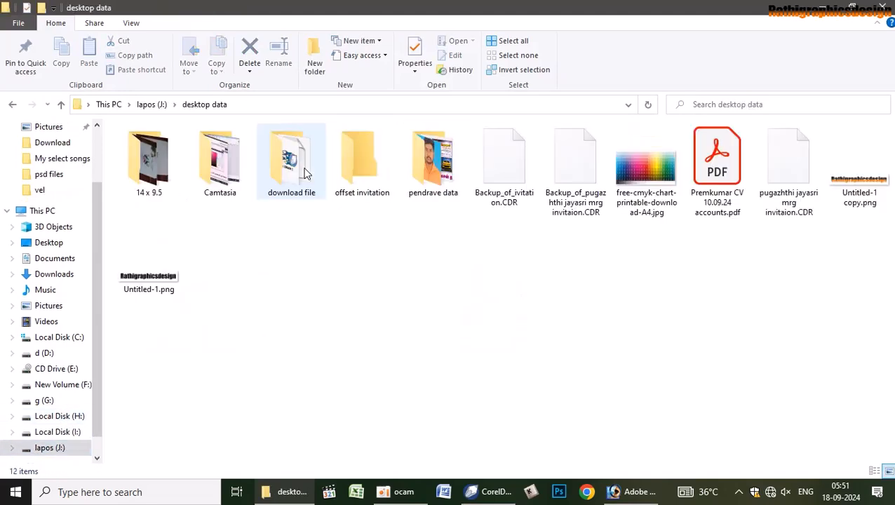
double_click(362, 161)
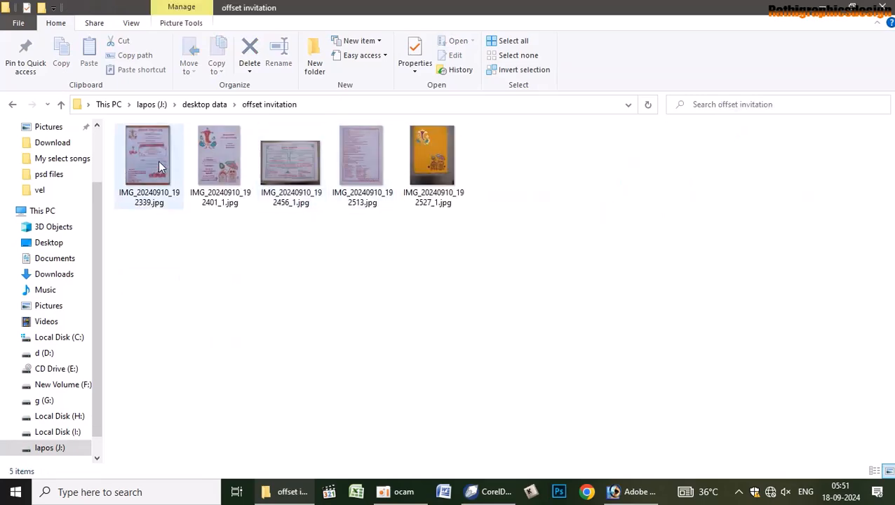
drag(154, 157, 474, 269)
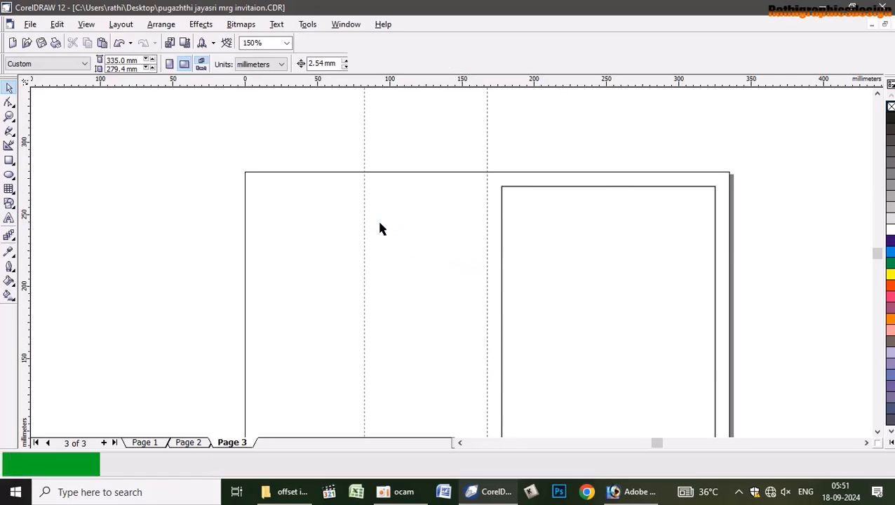
Scale the imported card photo down proportionally to about 24.3 percent, roughly 209 by 284 mm
scroll(385, 230, down, 5)
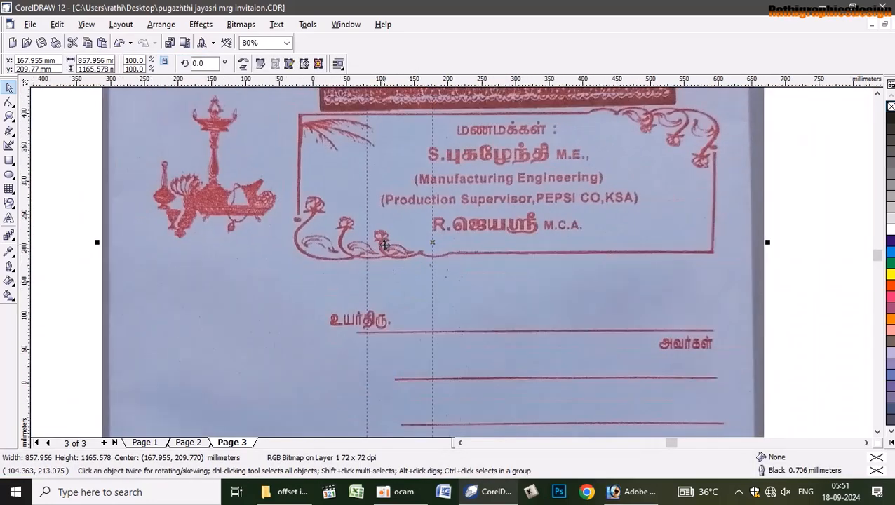
scroll(385, 245, down, 2)
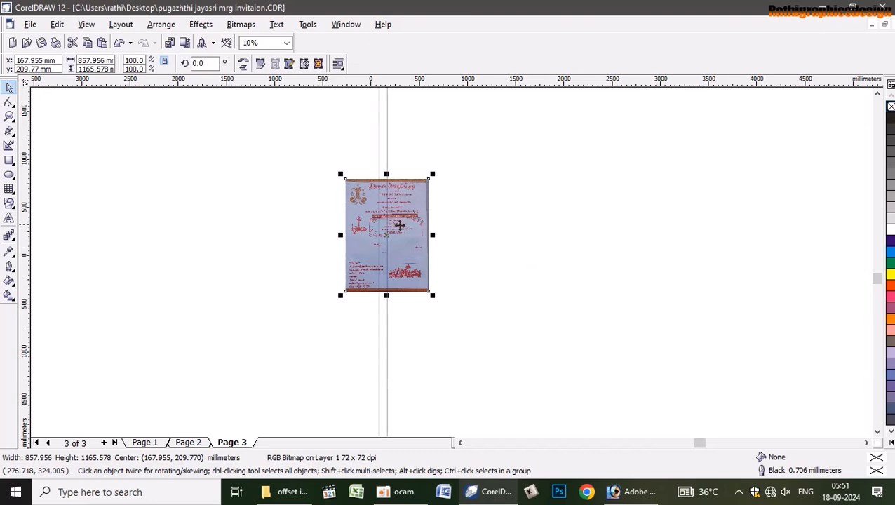
drag(434, 297, 386, 244)
click(471, 255)
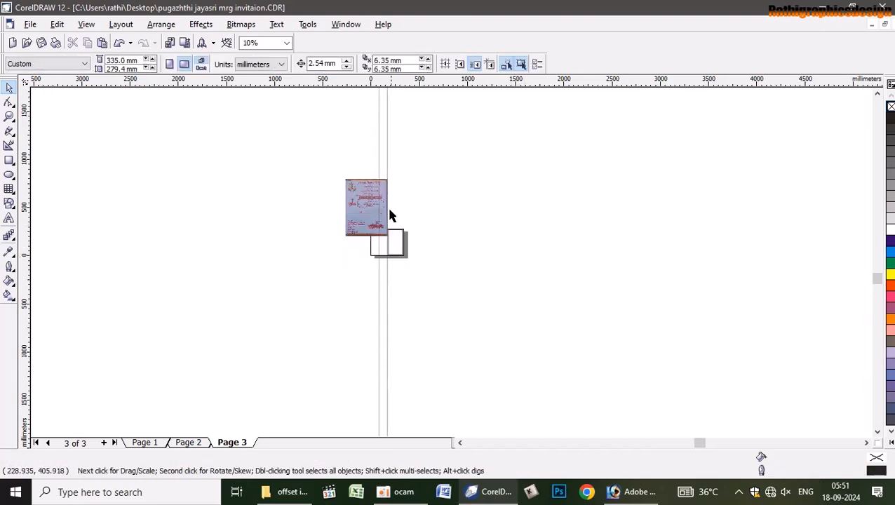
scroll(384, 204, up, 4)
click(275, 213)
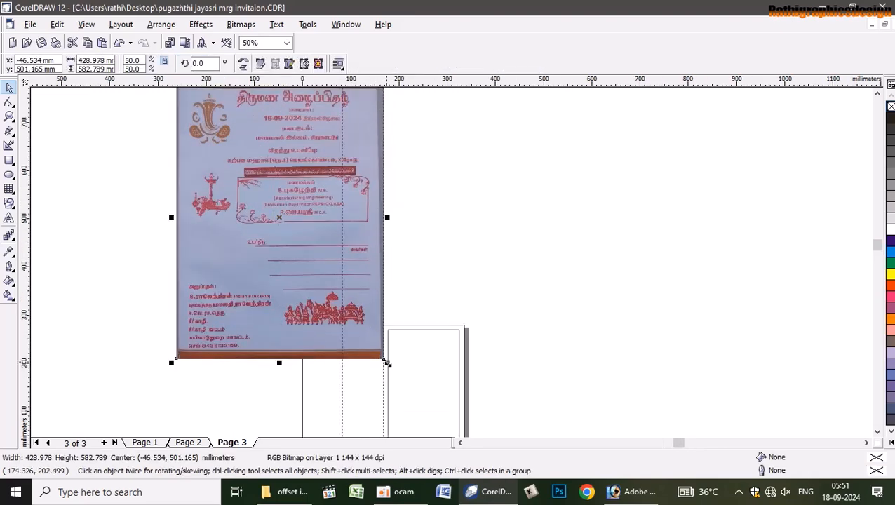
drag(386, 362, 278, 213)
Centre the card photo on page 3 and shrink it proportionally to about 207 by 282 mm, close to the page height
drag(240, 146, 404, 361)
key(p)
click(529, 325)
scroll(447, 385, up, 2)
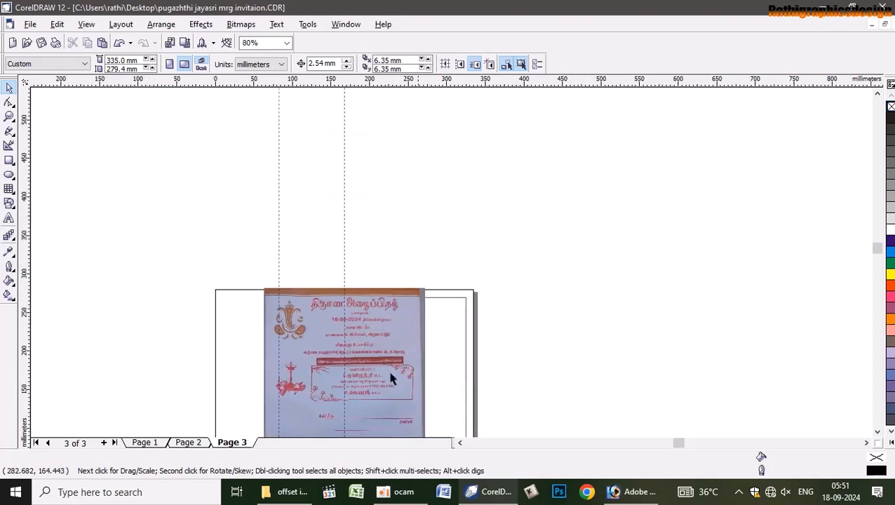
scroll(391, 379, up, 1)
click(876, 431)
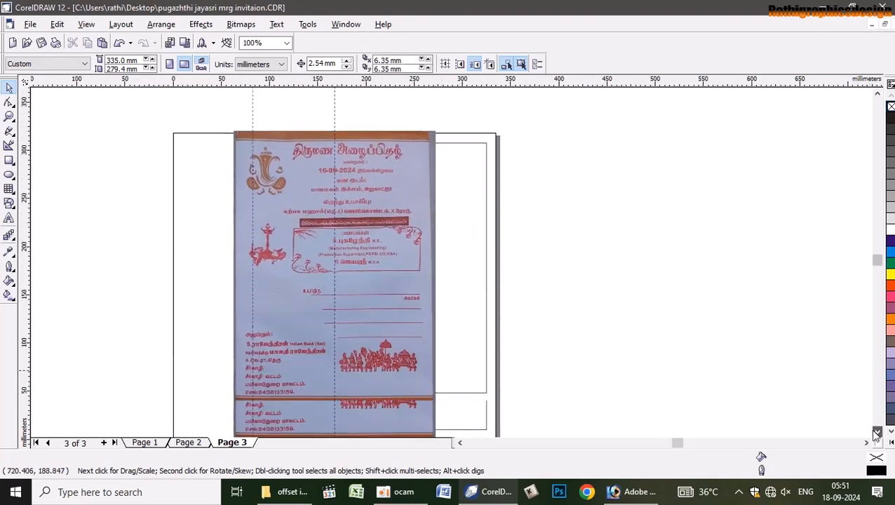
click(423, 295)
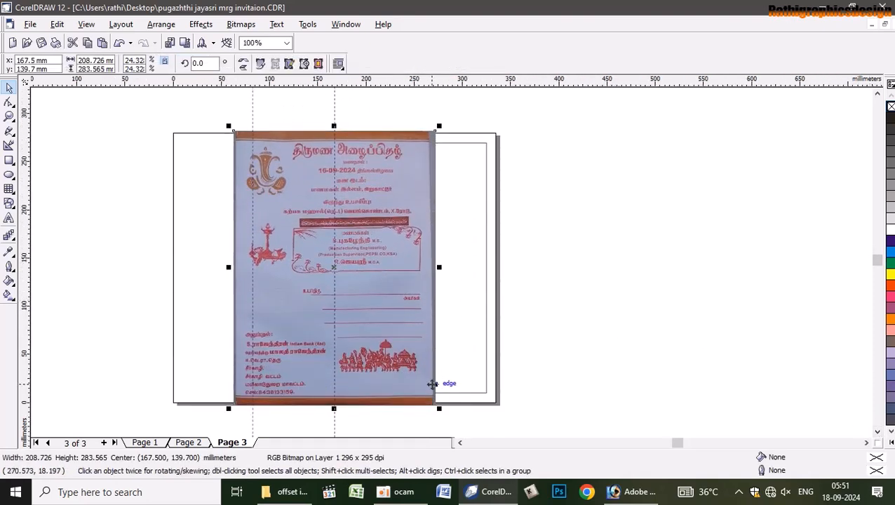
mouse_move(437, 407)
mouse_down()
mouse_move(427, 393)
mouse_move(438, 408)
mouse_up()
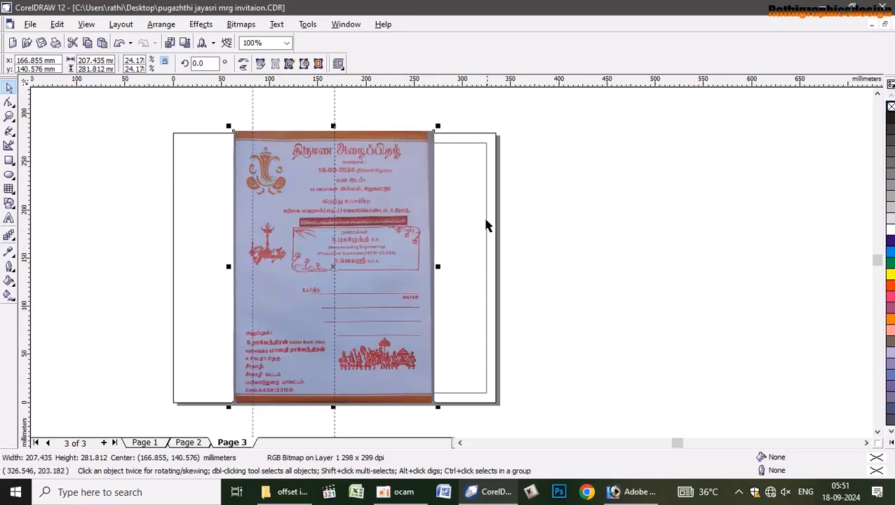
Unlock the frame on page 3 and centre the card photo on it both horizontally and vertically
click(483, 149)
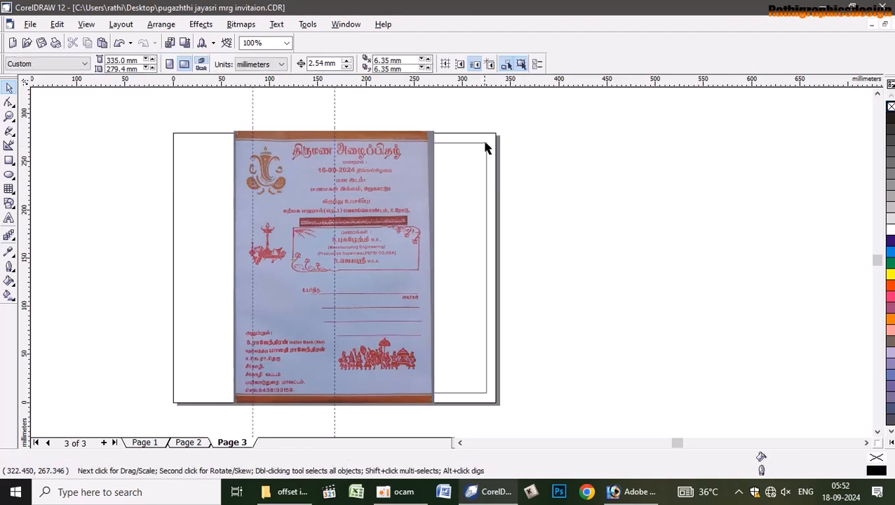
right_click(484, 147)
click(544, 151)
click(273, 151)
shift+click(484, 143)
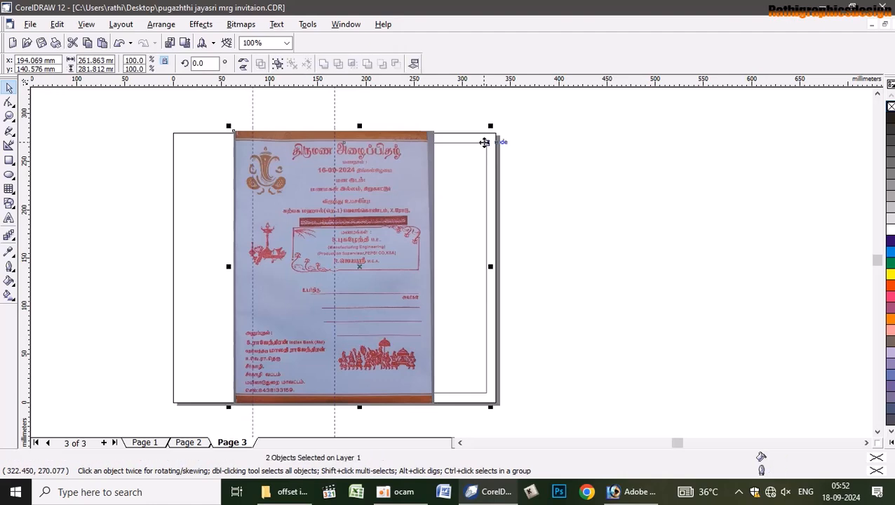
key(c)
key(e)
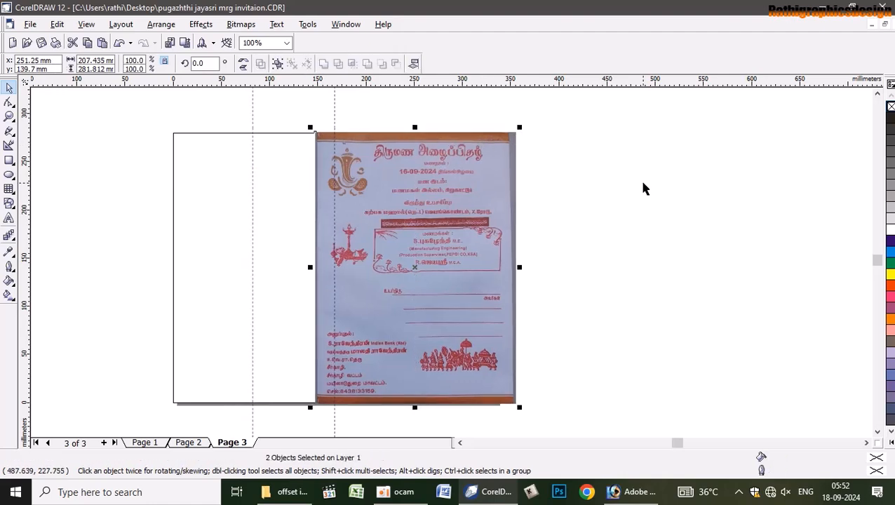
click(644, 185)
Apply a uniform transparency of 50 to the card photo so the frame shows through
click(423, 190)
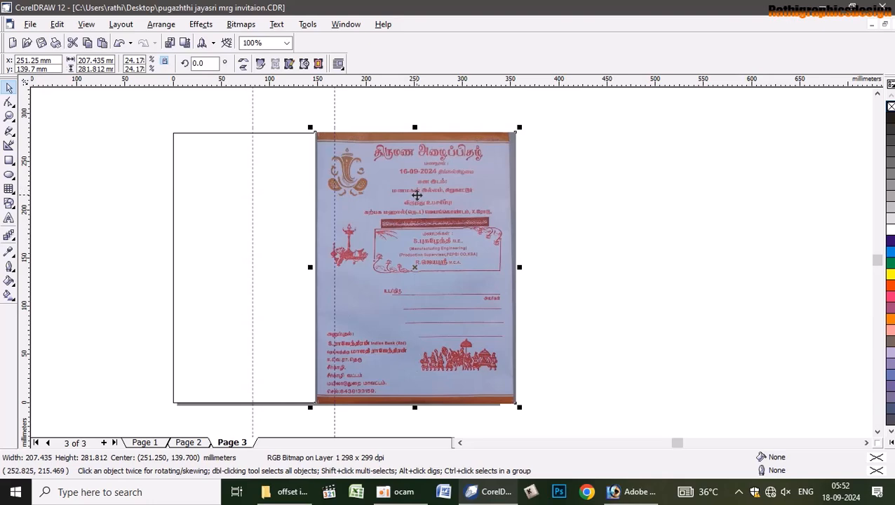
click(449, 242)
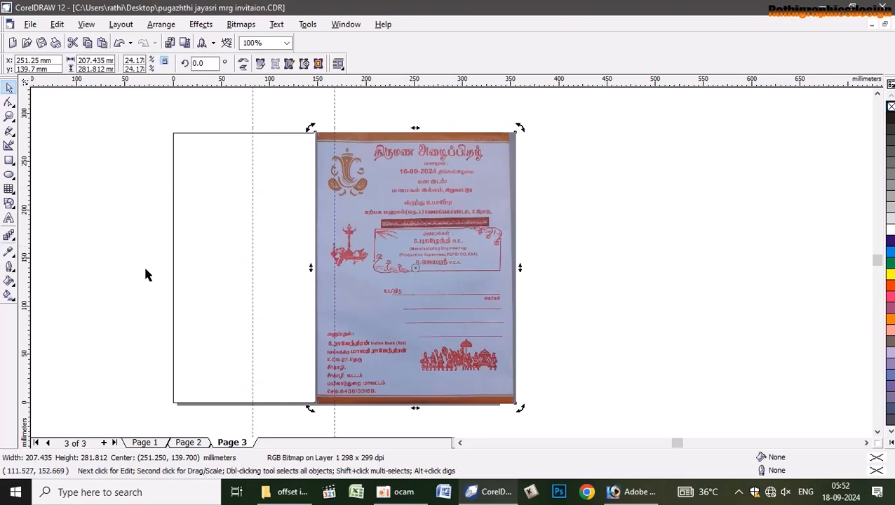
click(440, 259)
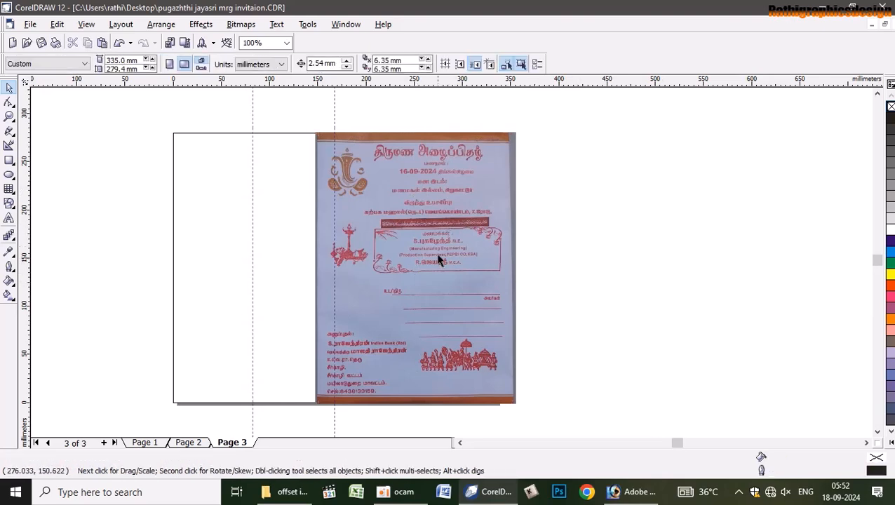
click(12, 254)
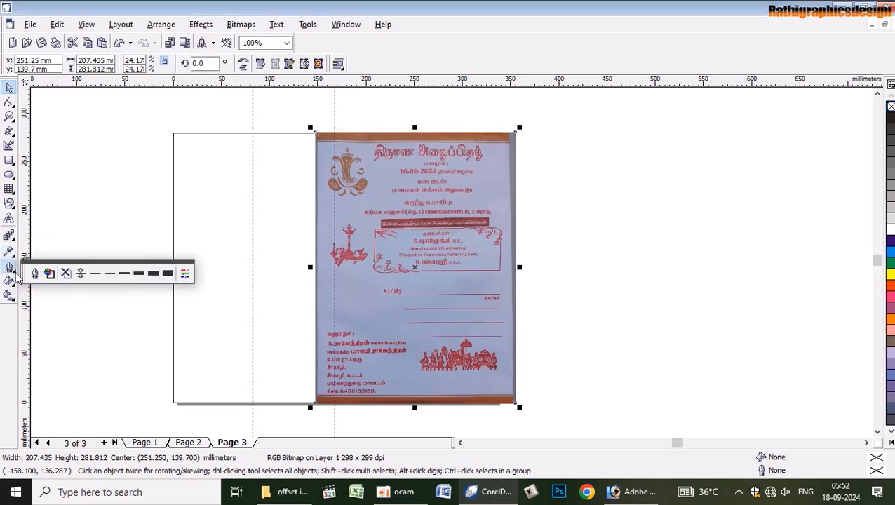
mouse_move(9, 243)
click(120, 242)
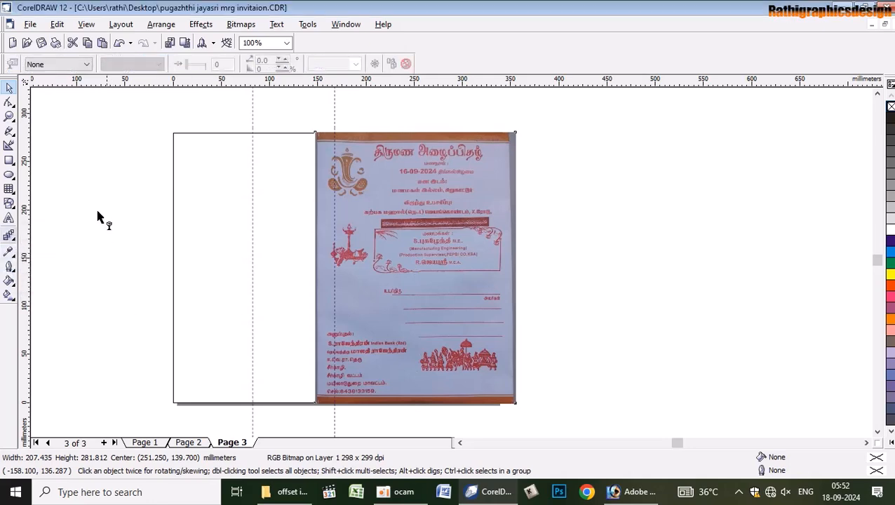
click(57, 65)
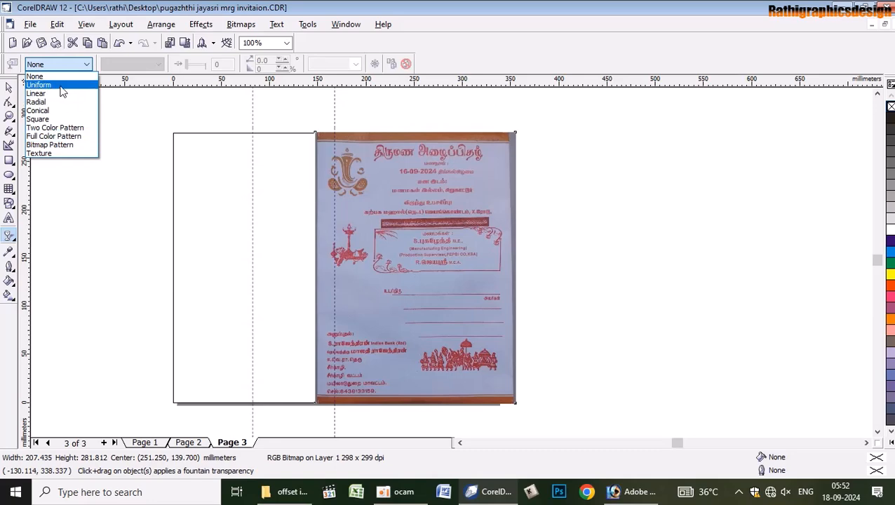
click(42, 85)
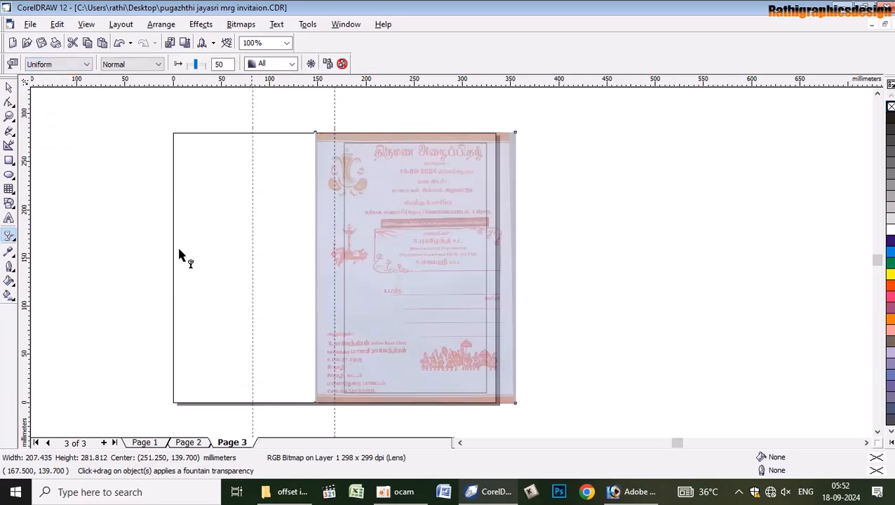
click(9, 87)
click(538, 253)
Nudge the photo right until its left edge meets the frame's left edge, and narrow it to about 149.5 mm to fit the frame's width
scroll(387, 230, up, 2)
scroll(391, 240, up, 1)
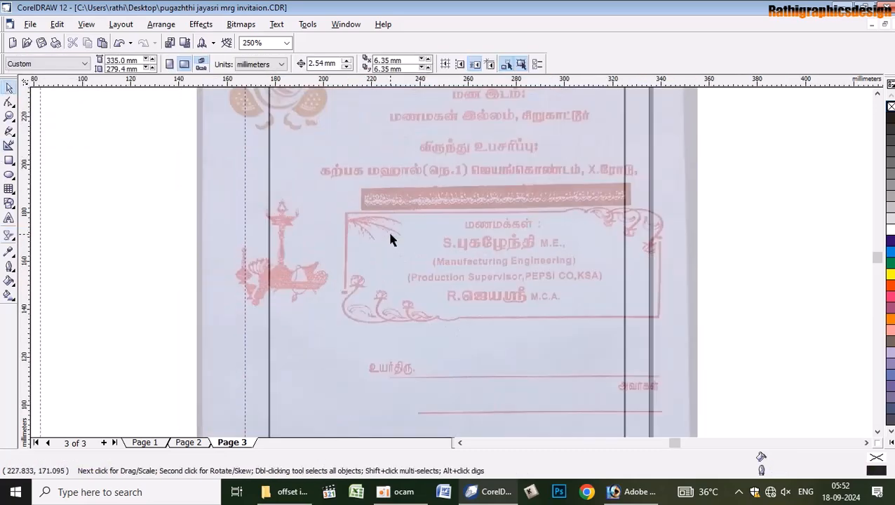
scroll(391, 237, down, 2)
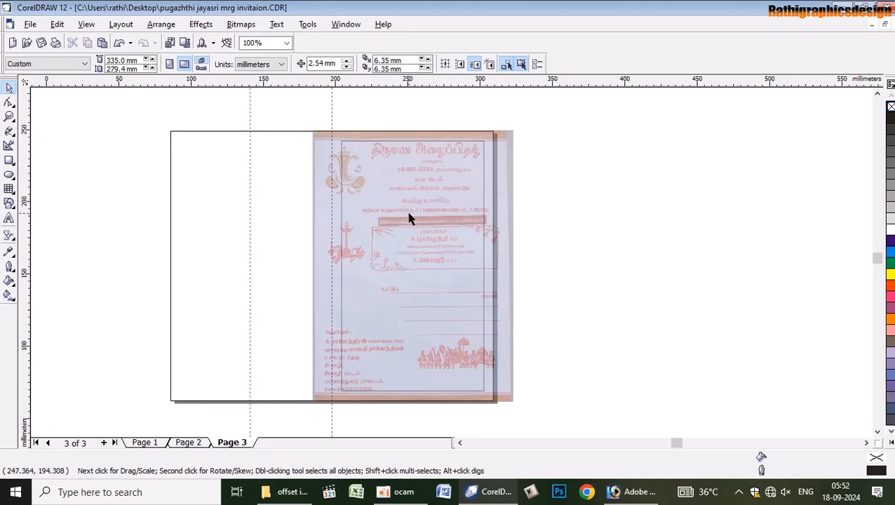
scroll(410, 219, up, 1)
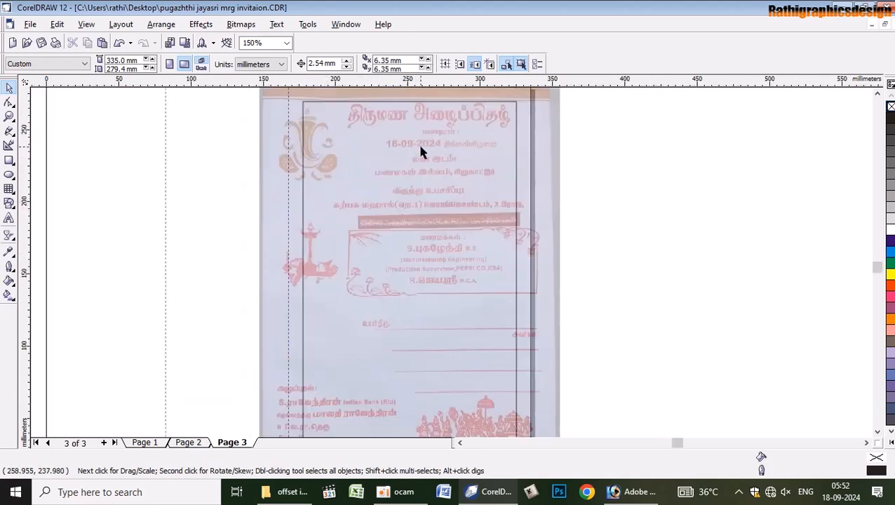
scroll(420, 150, down, 1)
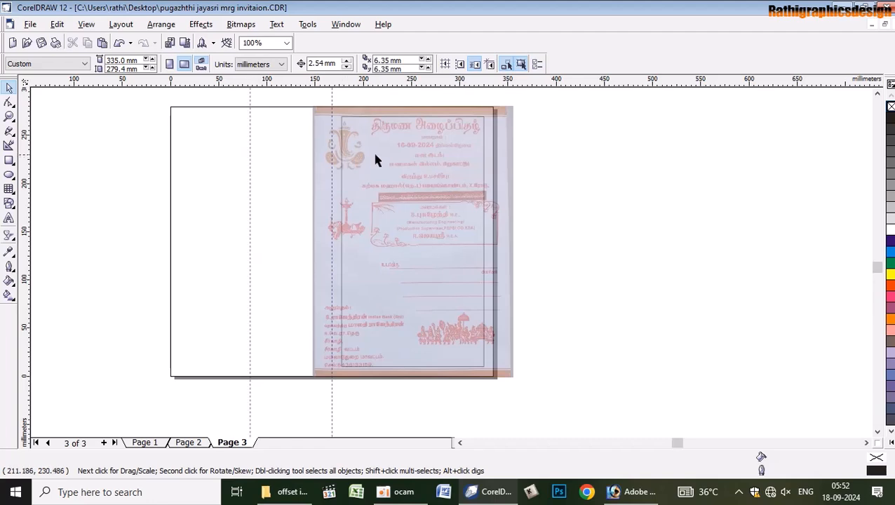
click(404, 169)
key(Right)
key(Right)
key(Right)
key(Right)
key(Right)
key(Right)
key(Right)
key(Right)
key(Right)
key(Right)
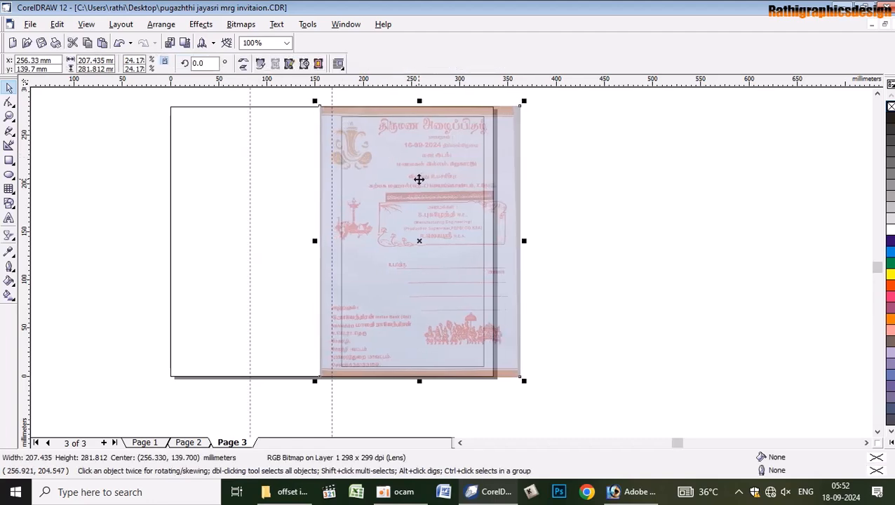
key(Right)
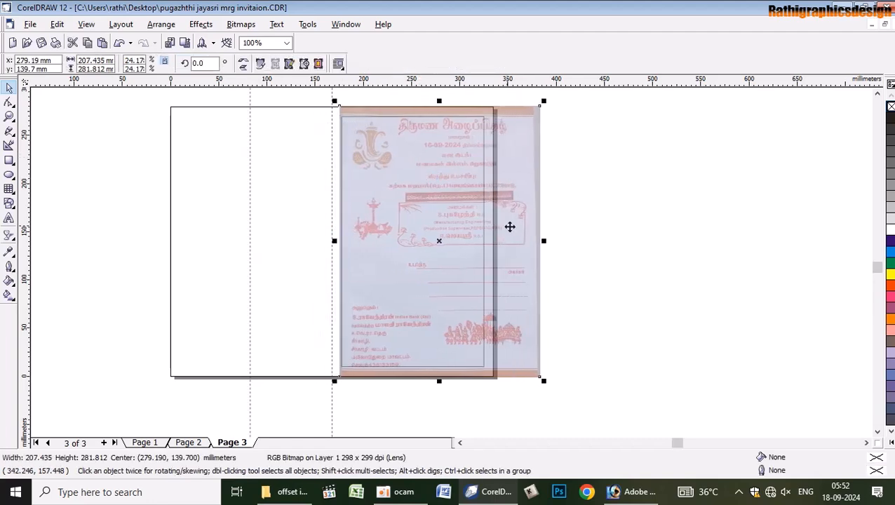
drag(542, 241, 487, 239)
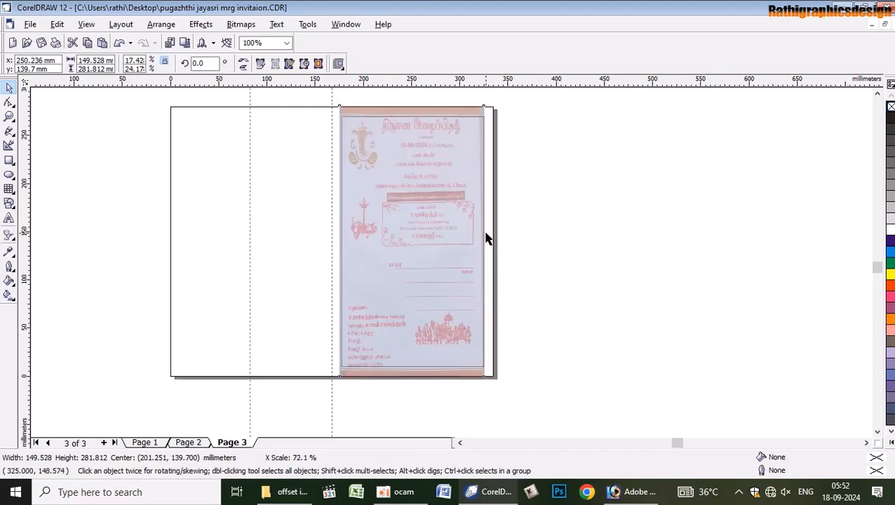
click(570, 254)
Draw a rectangle about 42 by 60 mm from the frame's upper-left corner, enclosing the Ganesha motif in the card photo
scroll(394, 294, up, 2)
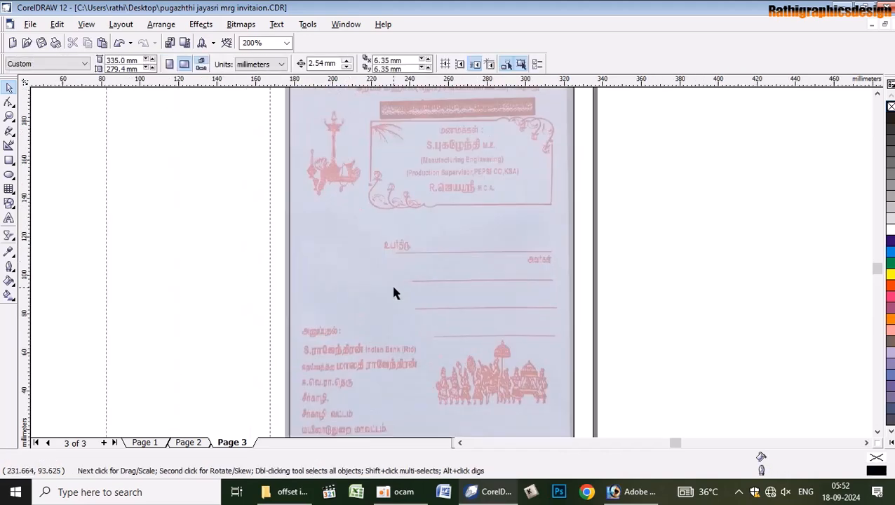
click(878, 97)
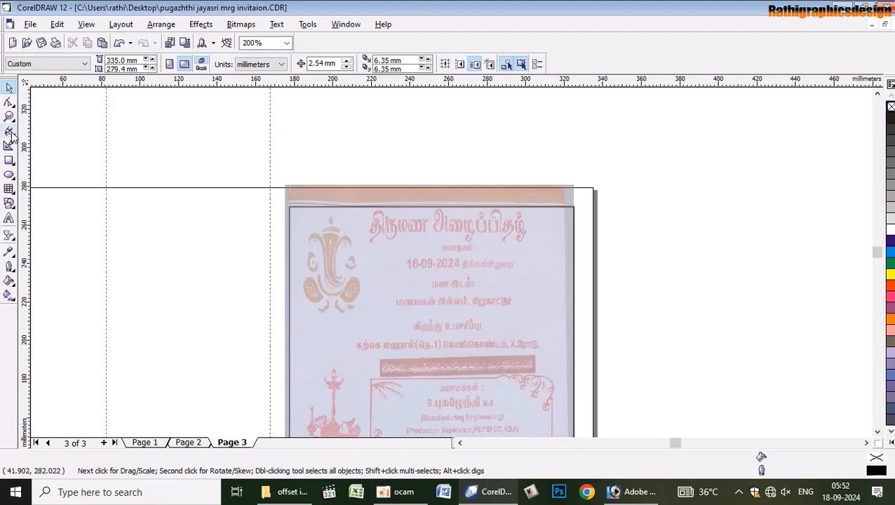
click(9, 160)
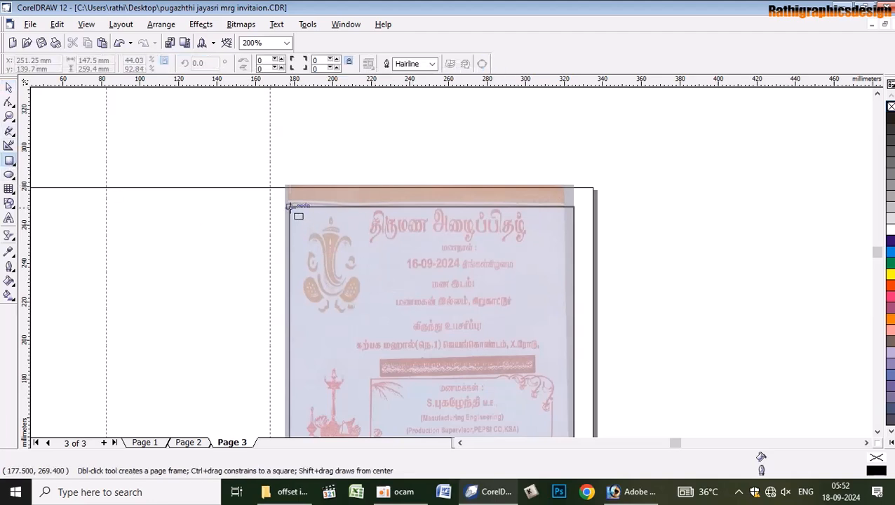
drag(289, 206, 372, 323)
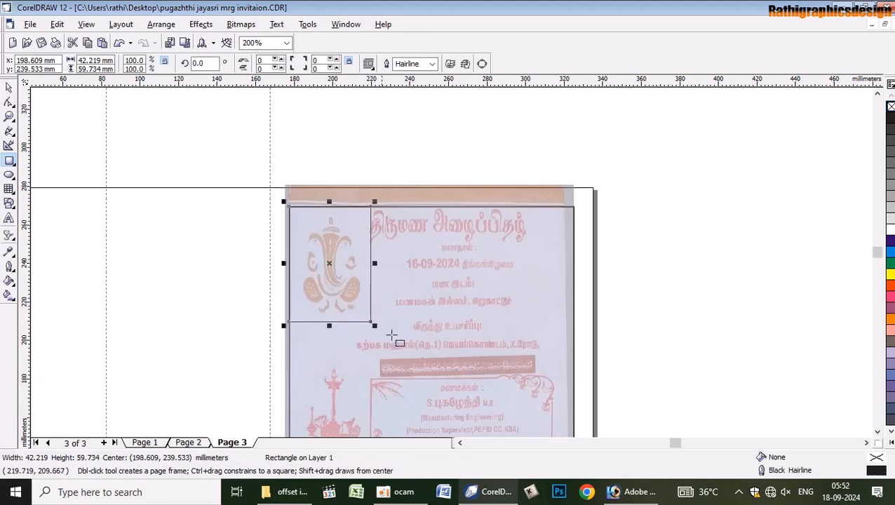
key(space)
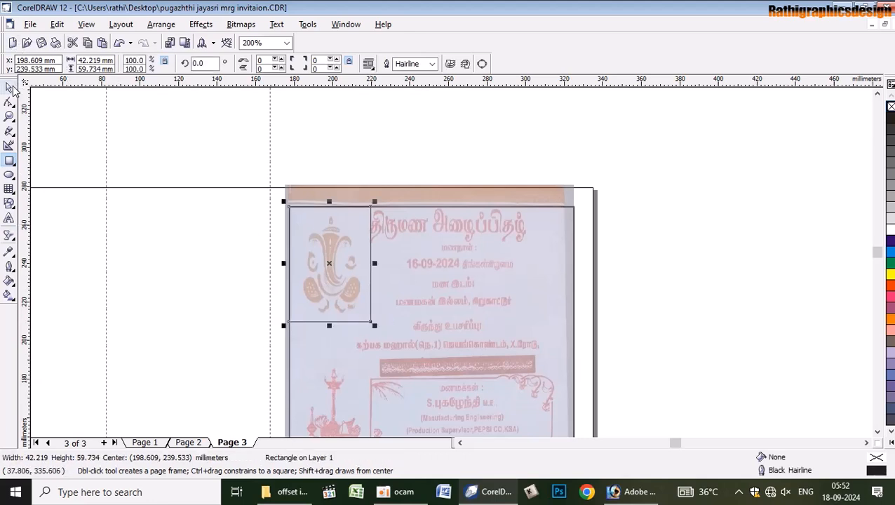
key(Escape)
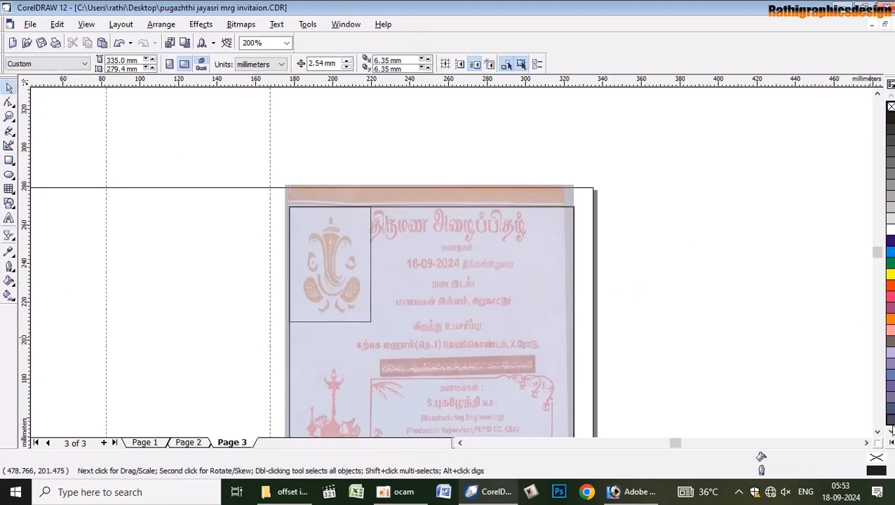
Move the card photo off page 3 to the blank area on its right, leaving the frame uncovered
scroll(532, 191, down, 3)
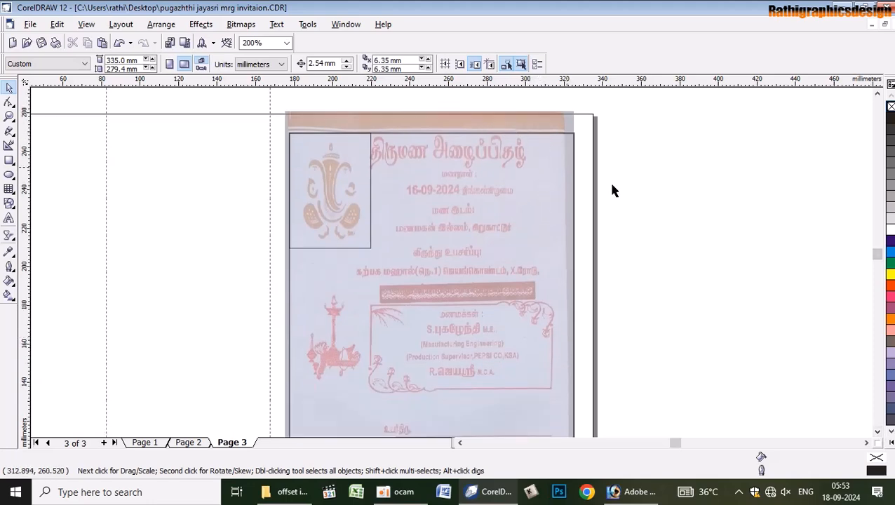
click(878, 431)
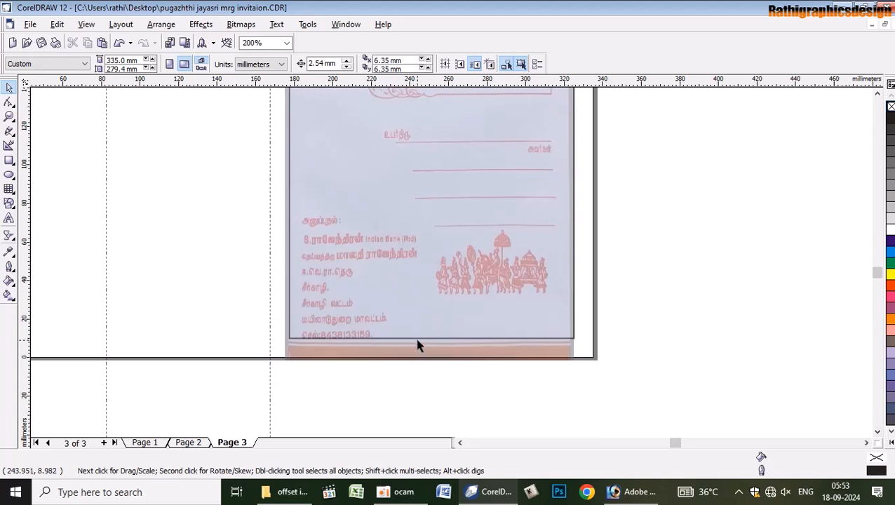
scroll(540, 279, down, 1)
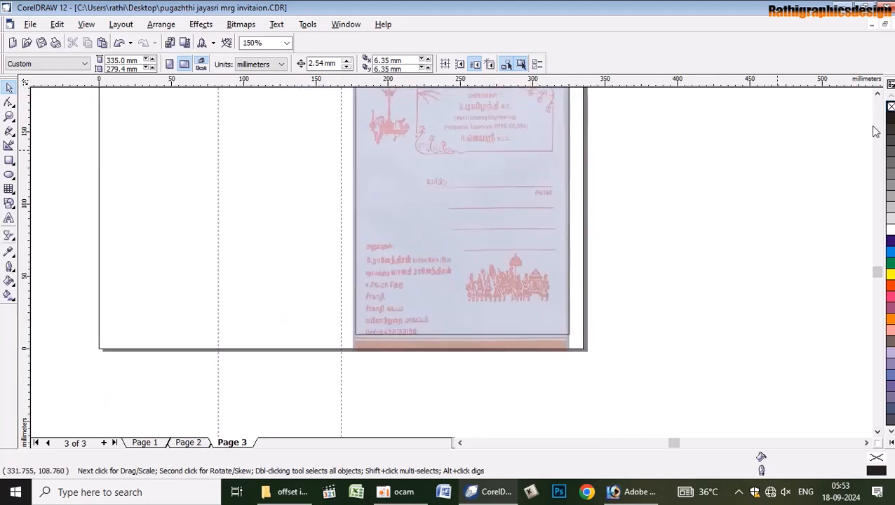
click(878, 93)
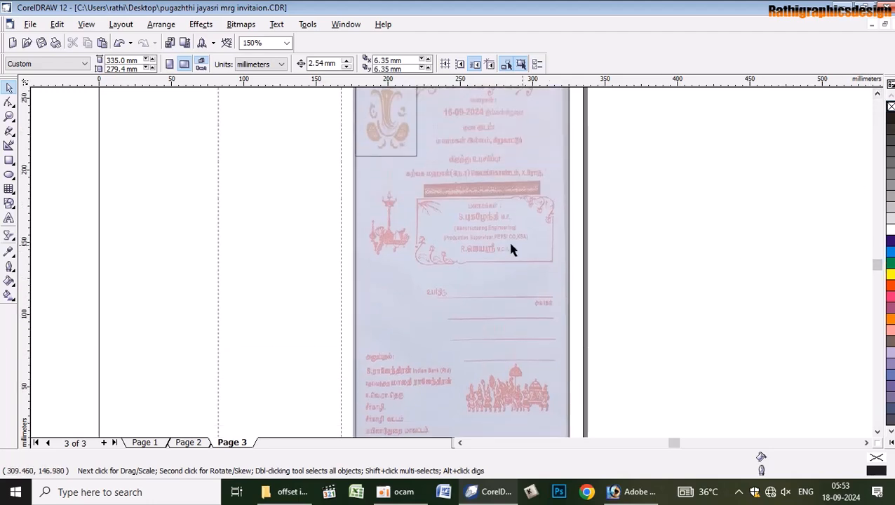
click(878, 94)
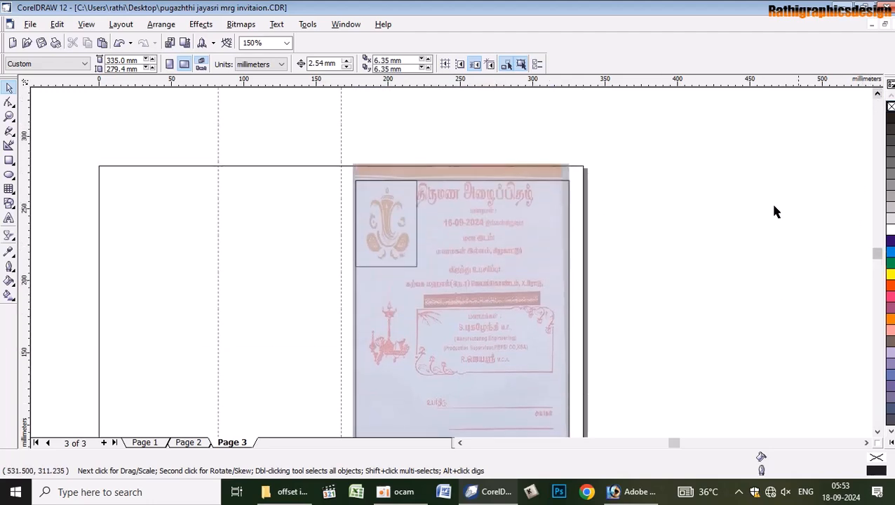
click(496, 229)
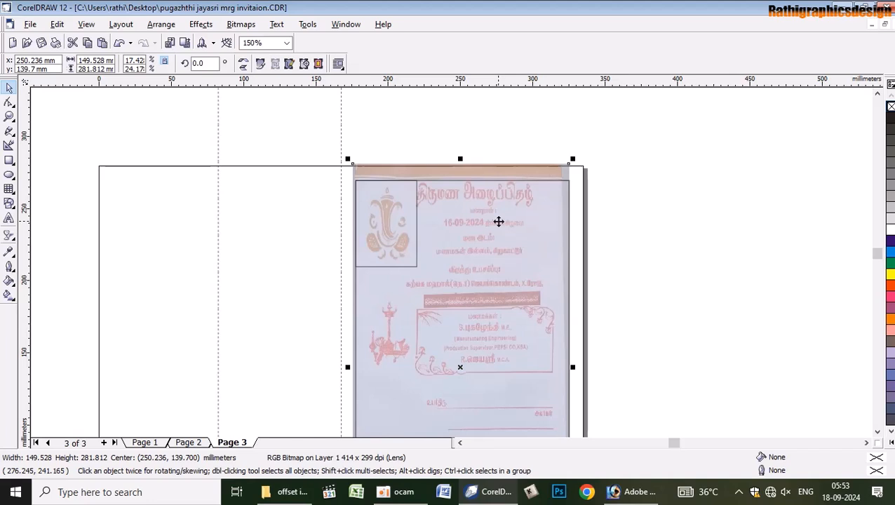
drag(503, 221, 798, 198)
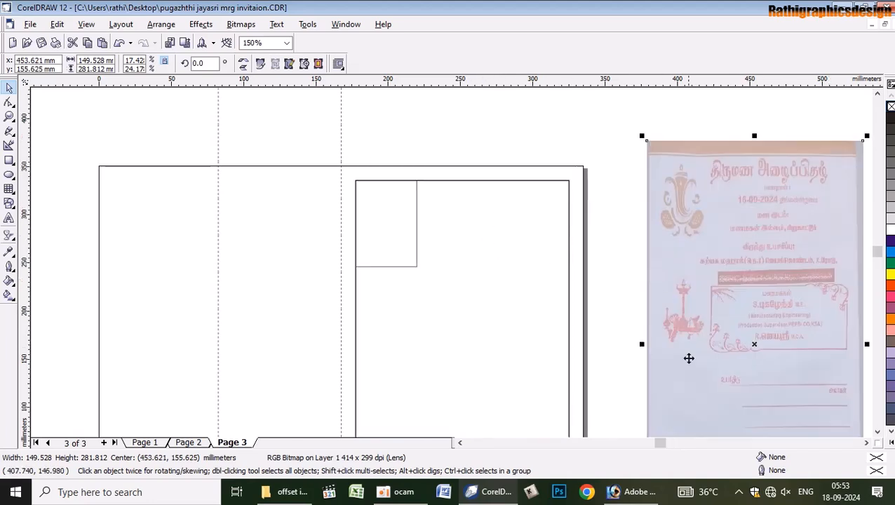
scroll(688, 359, down, 1)
click(878, 432)
click(878, 432)
click(877, 431)
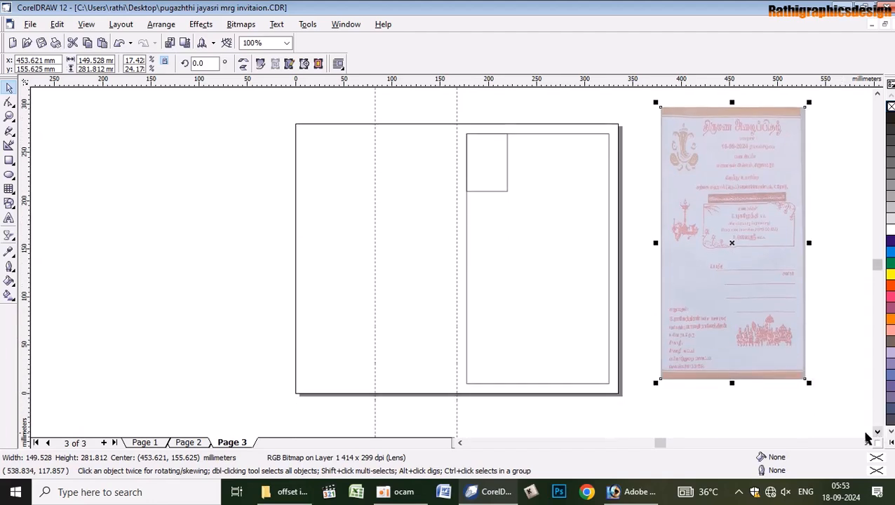
Copy the invitation title and the wedding date text from page 2 and paste them onto page 3
click(187, 442)
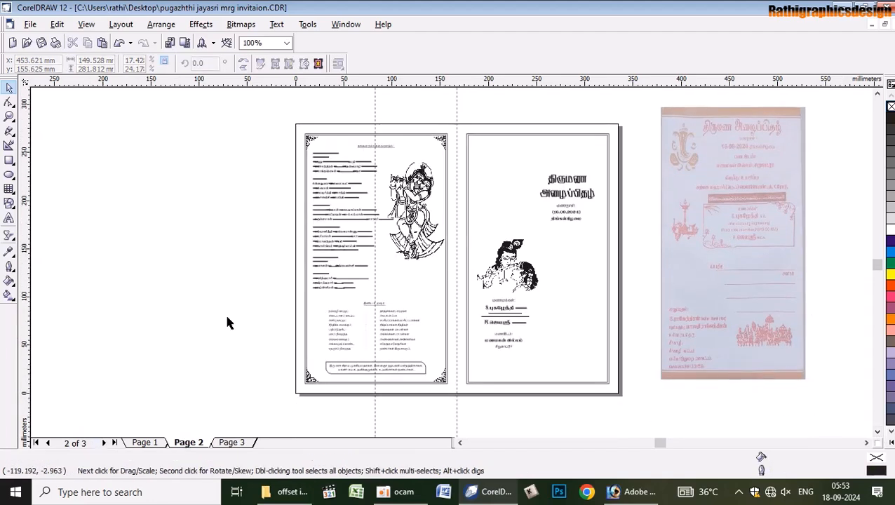
click(567, 183)
click(566, 185)
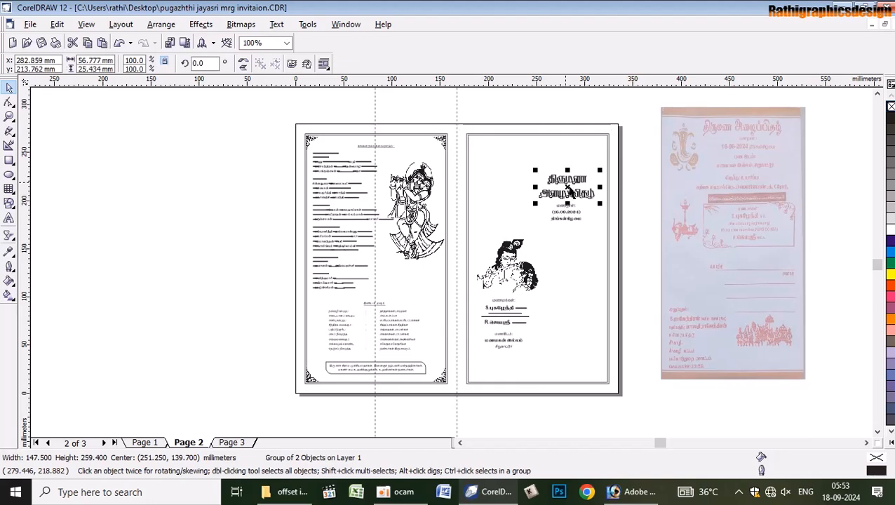
click(568, 220)
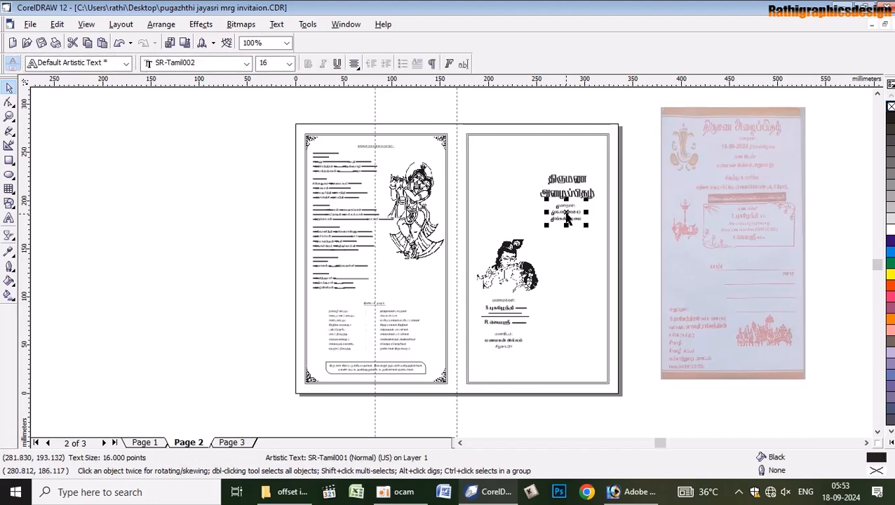
click(564, 181)
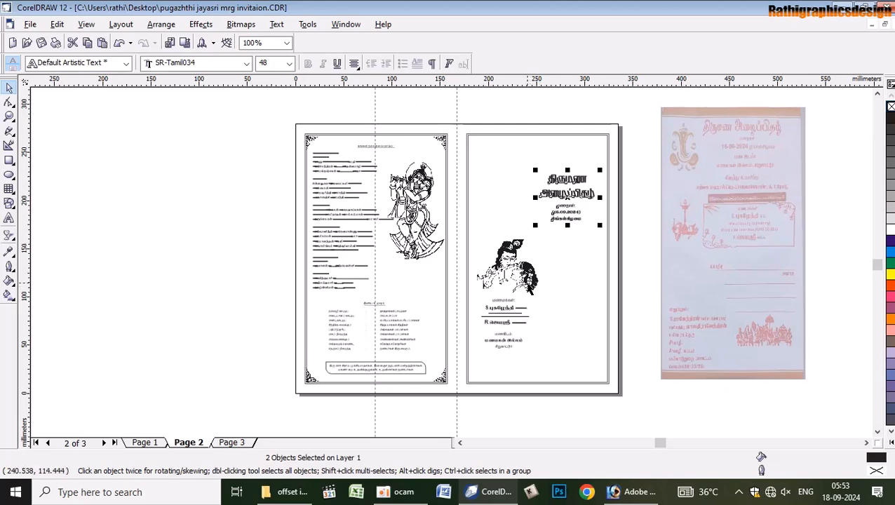
click(476, 335)
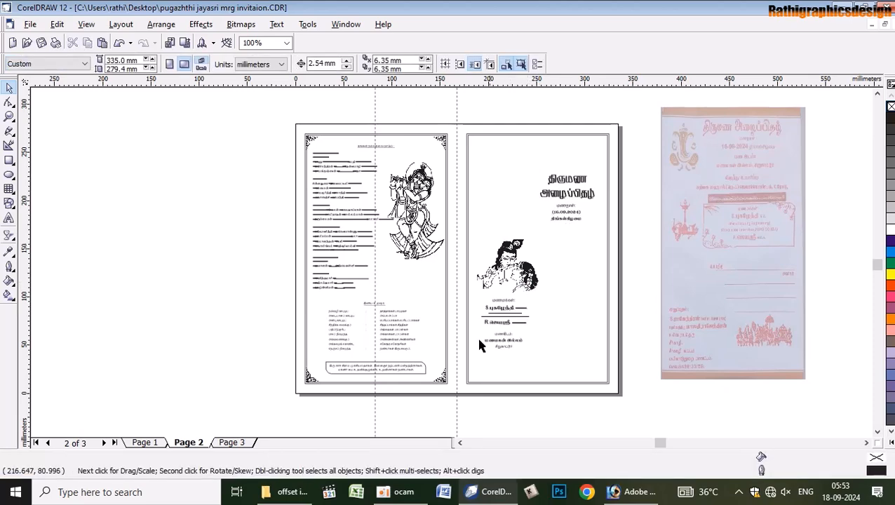
click(237, 444)
key(ctrl+v)
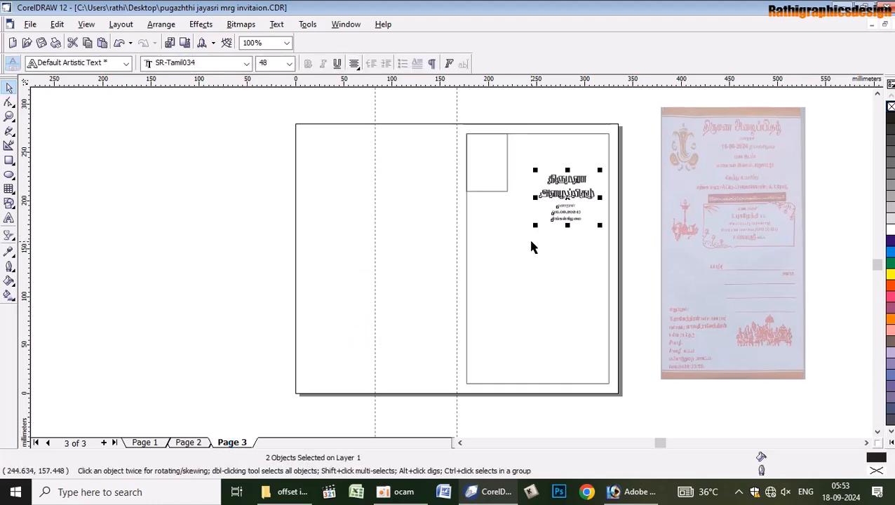
Move the pasted title and date up and slightly left, near the frame's top beside the small rectangle
drag(566, 199, 553, 156)
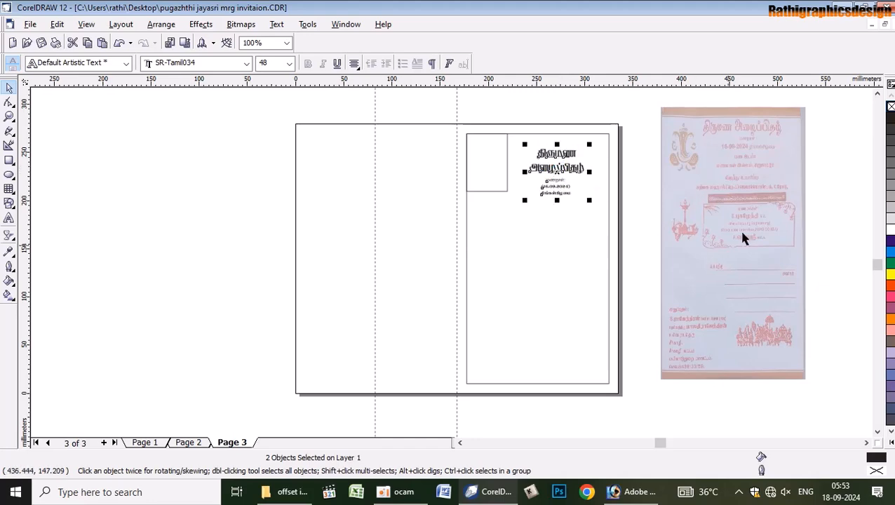
click(853, 153)
scroll(578, 149, up, 2)
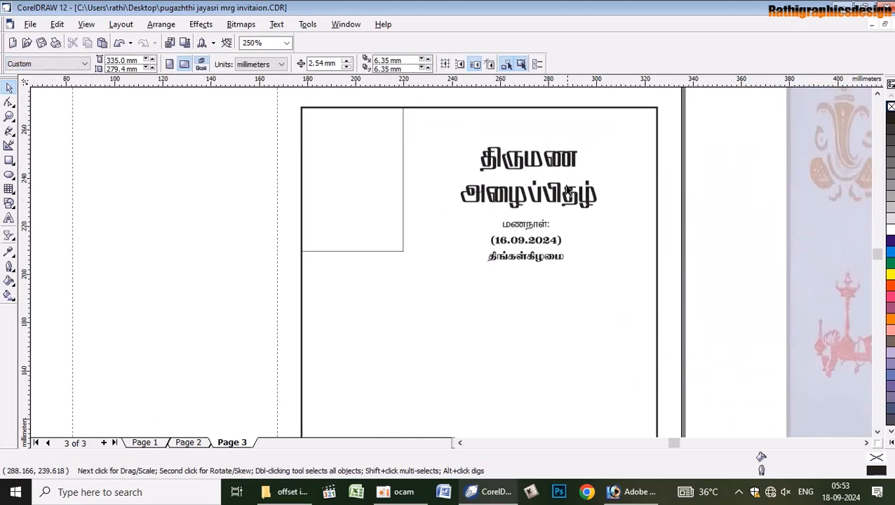
scroll(573, 219, down, 2)
scroll(777, 240, up, 2)
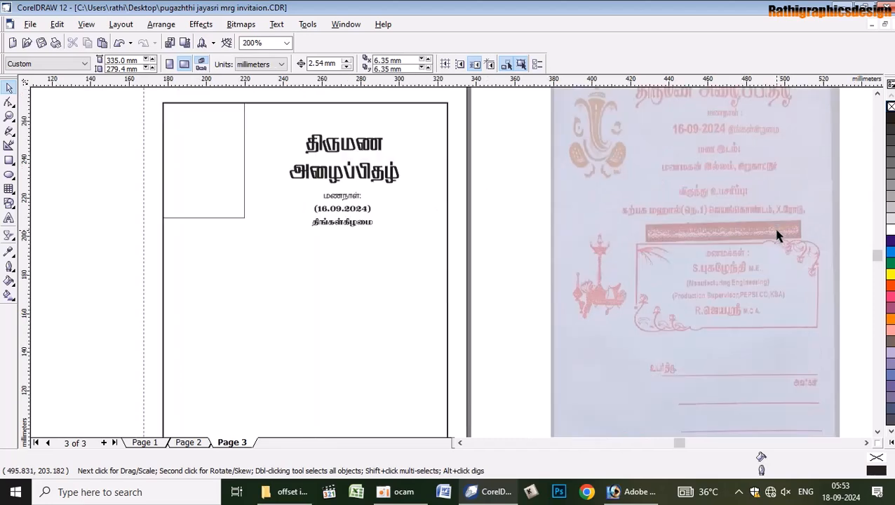
scroll(772, 246, down, 2)
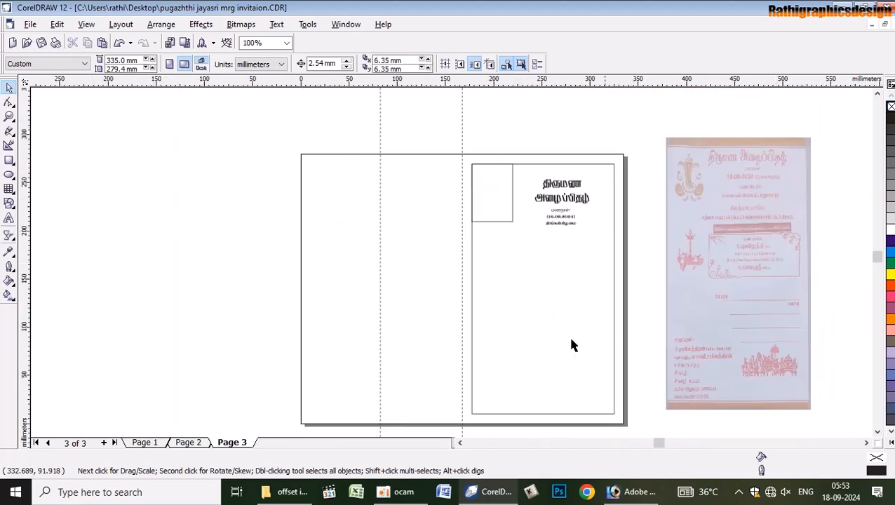
Copy the Krishna picture with the couple's names and venue text below it from page 2 onto page 3
click(190, 443)
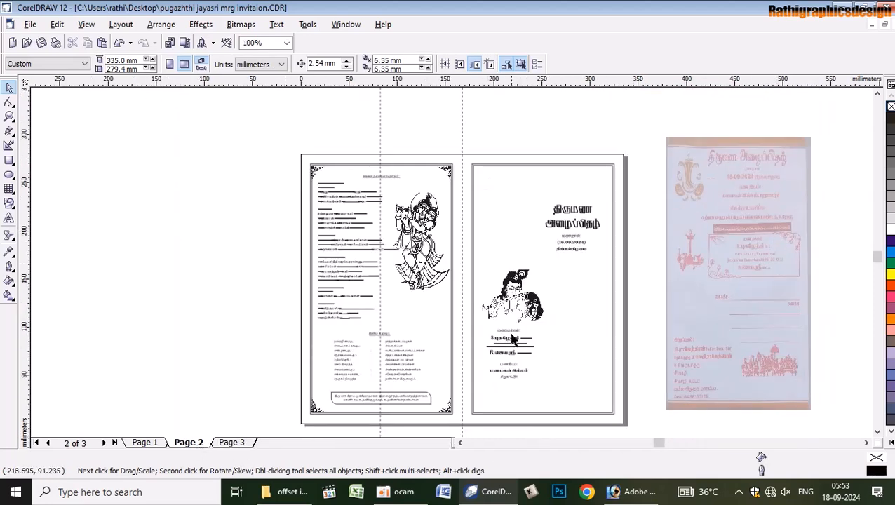
click(520, 298)
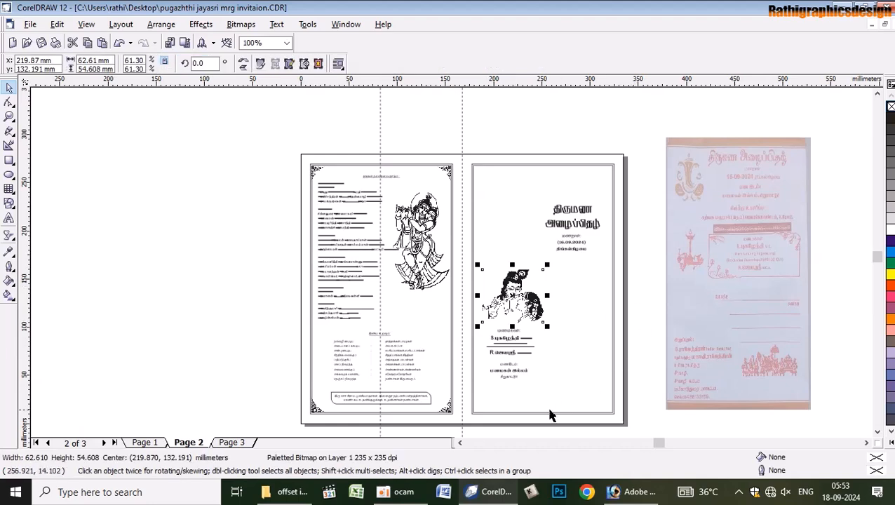
click(635, 430)
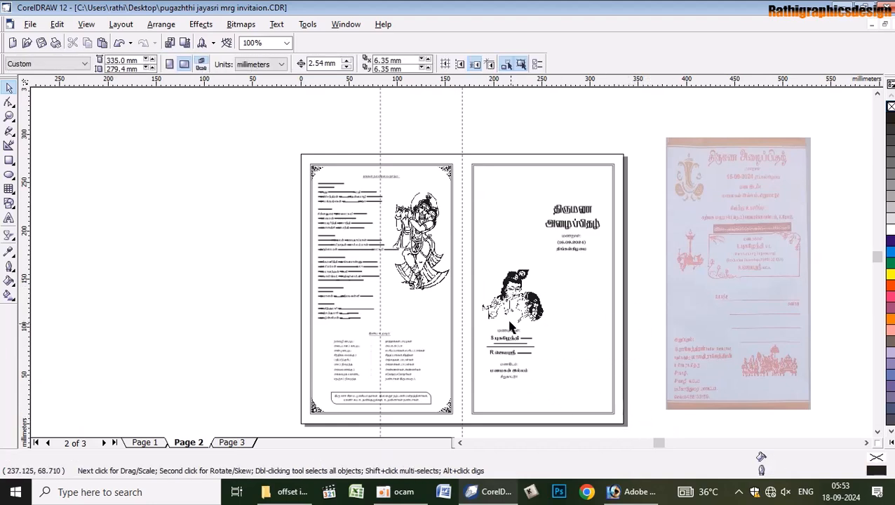
drag(650, 416, 475, 258)
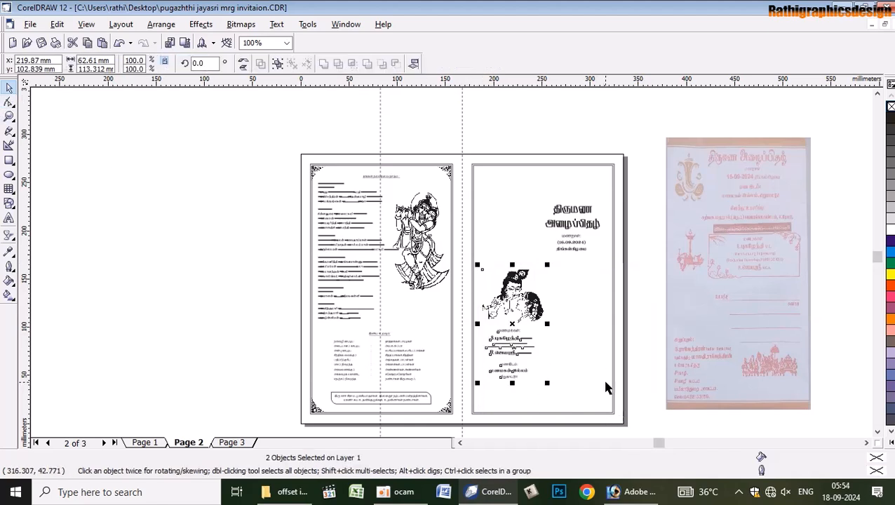
click(606, 382)
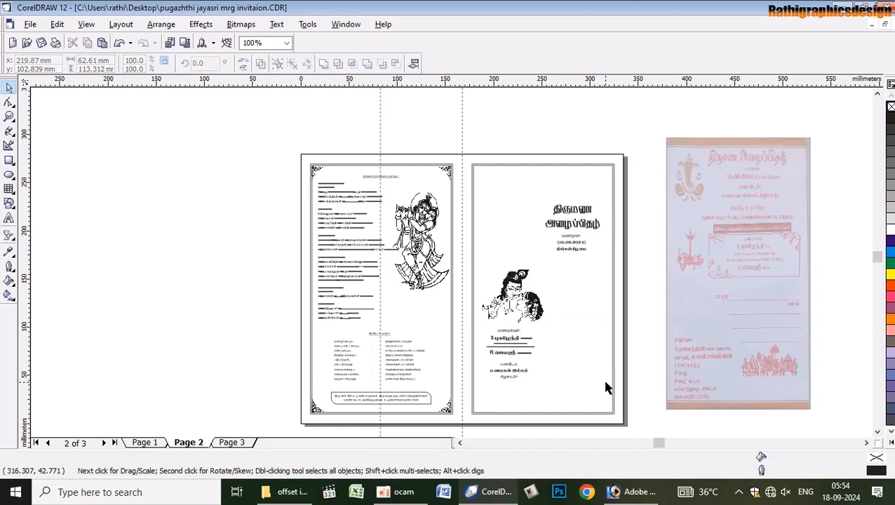
click(235, 443)
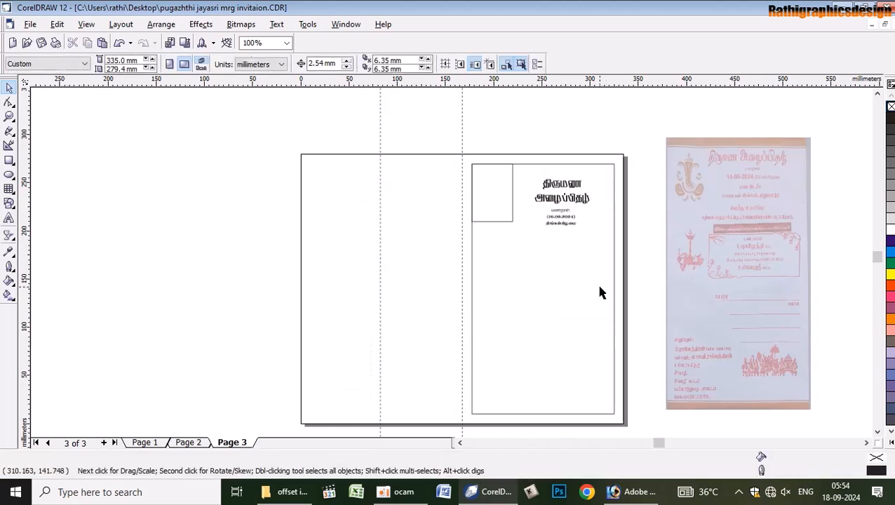
key(ctrl+v)
click(216, 256)
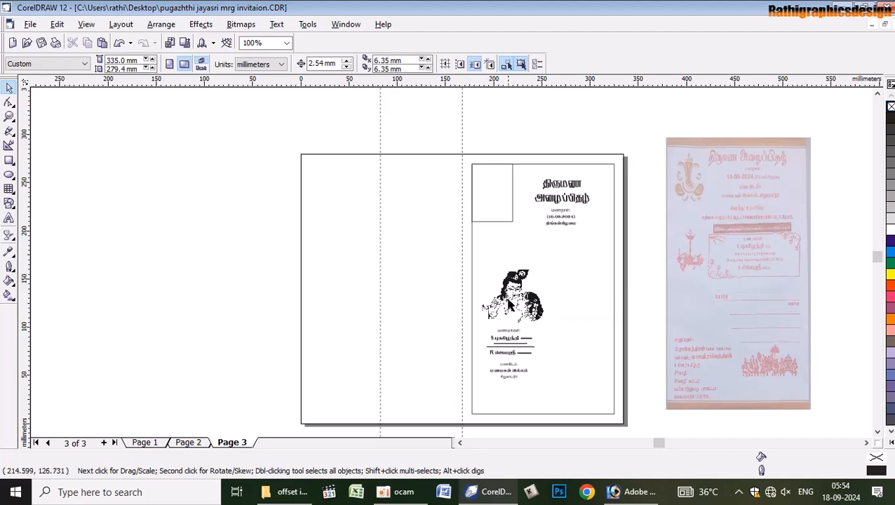
Move the Krishna picture to the frame's left edge below the small rectangle and shrink it to about 46 by 40 mm
drag(515, 295, 507, 274)
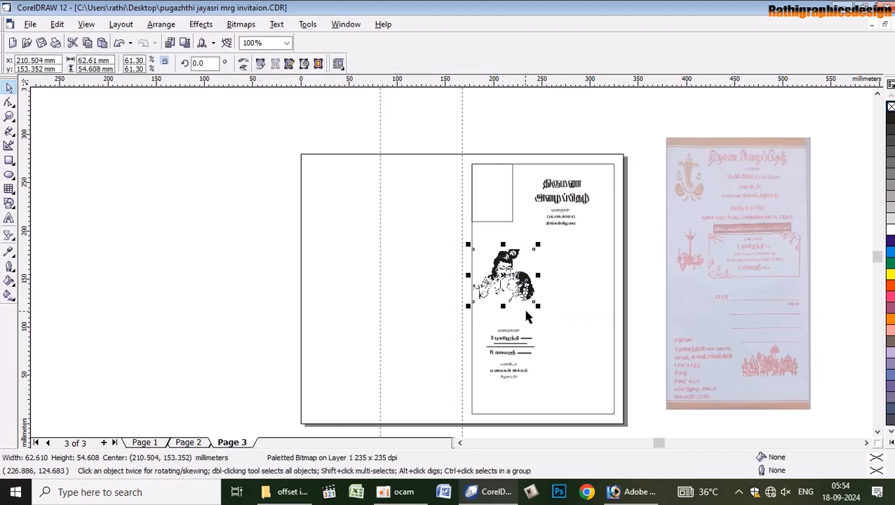
drag(538, 305, 519, 290)
click(325, 285)
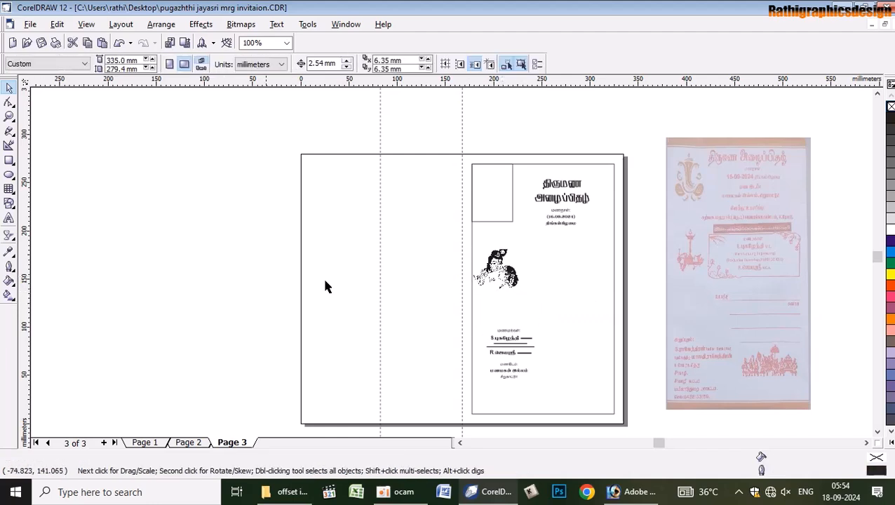
click(500, 269)
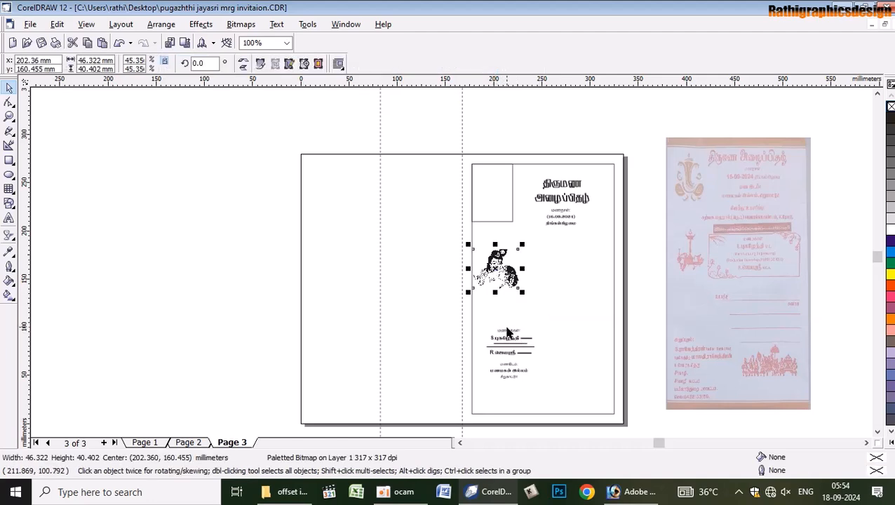
Move the couple's names, their divider lines and the venue text up beneath the date, beside the Krishna picture
click(508, 332)
click(510, 340)
drag(511, 350, 558, 265)
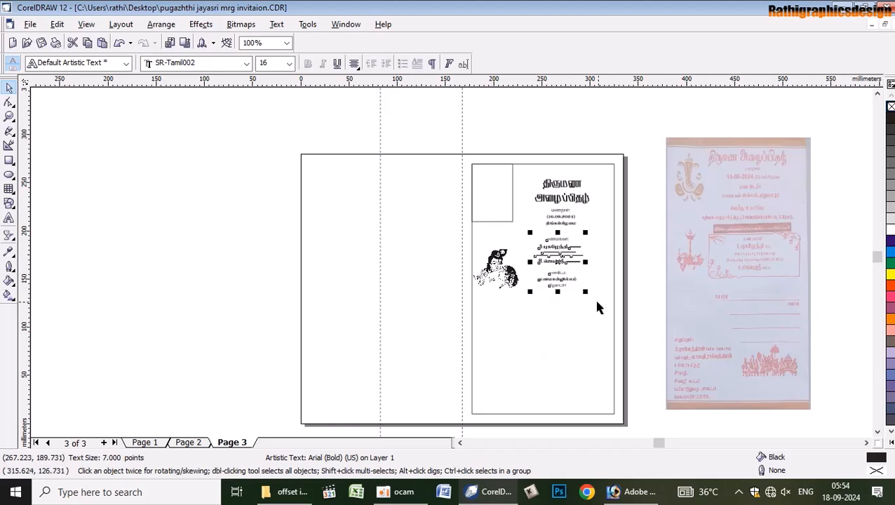
Nudge the couple's names and venue text about 5 mm right, and move the Krishna picture up and right, closer beside them
click(179, 245)
scroll(570, 257, up, 2)
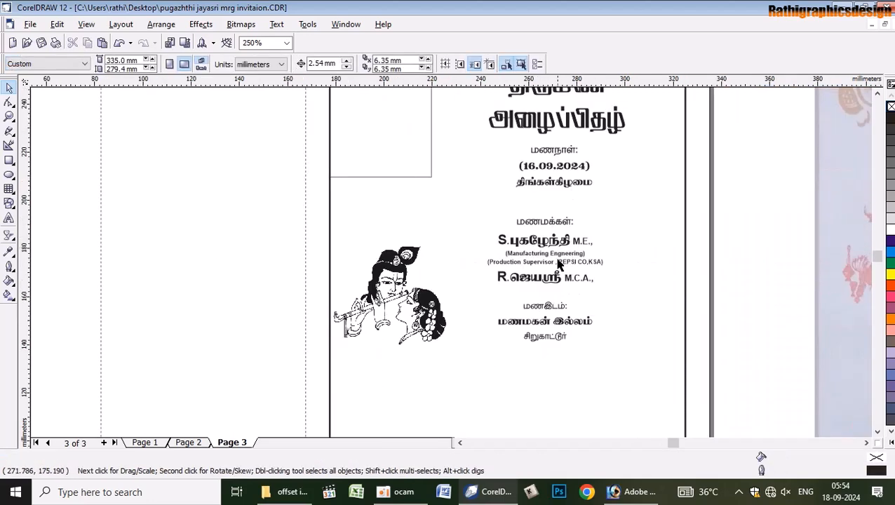
click(559, 263)
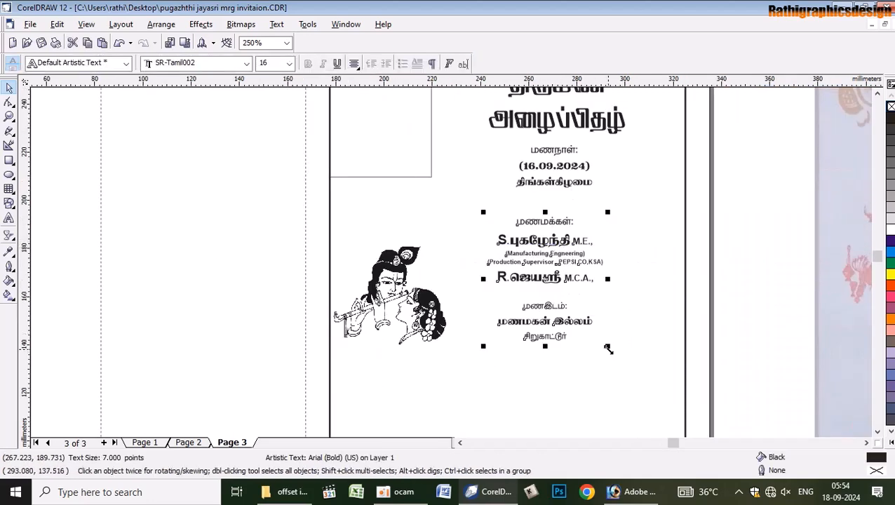
key(Right)
key(Right)
click(390, 311)
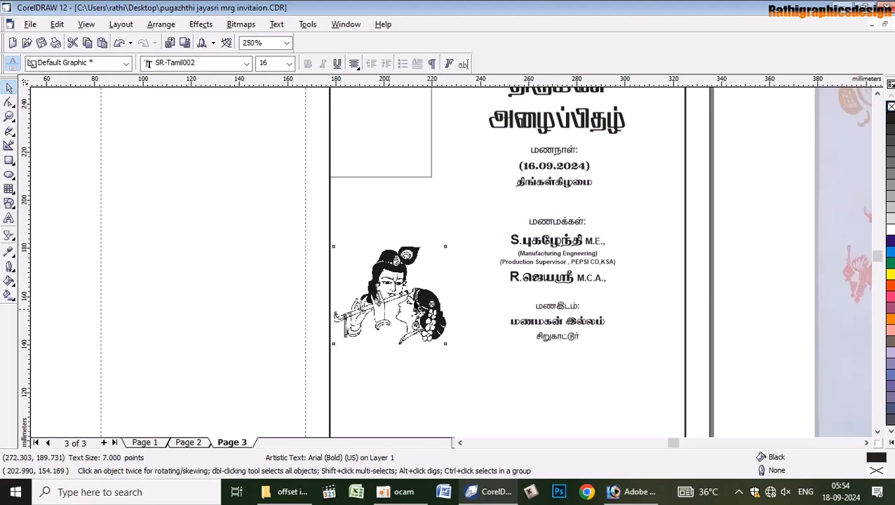
drag(391, 311, 410, 288)
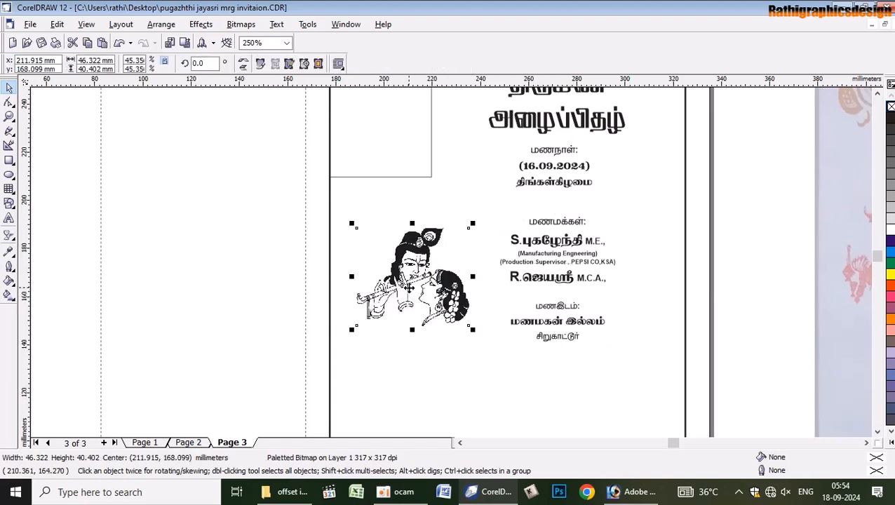
Add the artistic text "உயர்திரு" in 9 pt SR-Tamil002 below the Krishna picture, following the printed card
scroll(576, 339, down, 3)
click(877, 430)
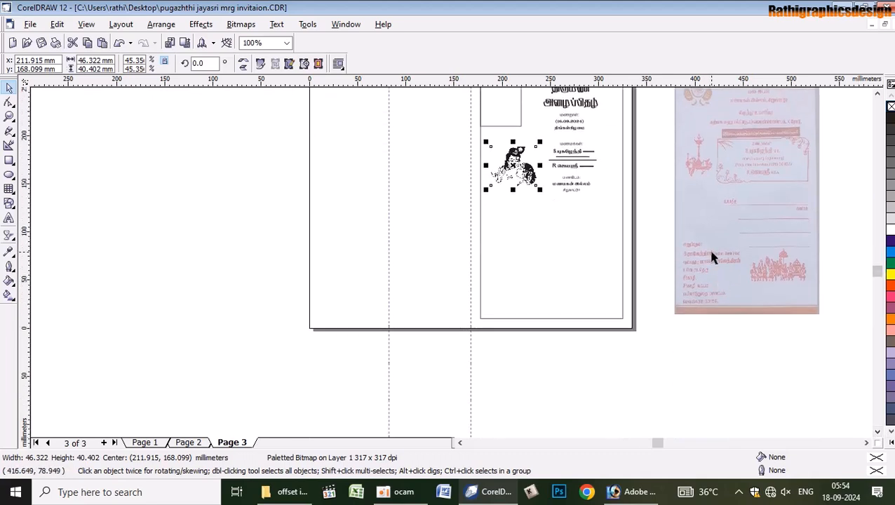
scroll(710, 257, up, 1)
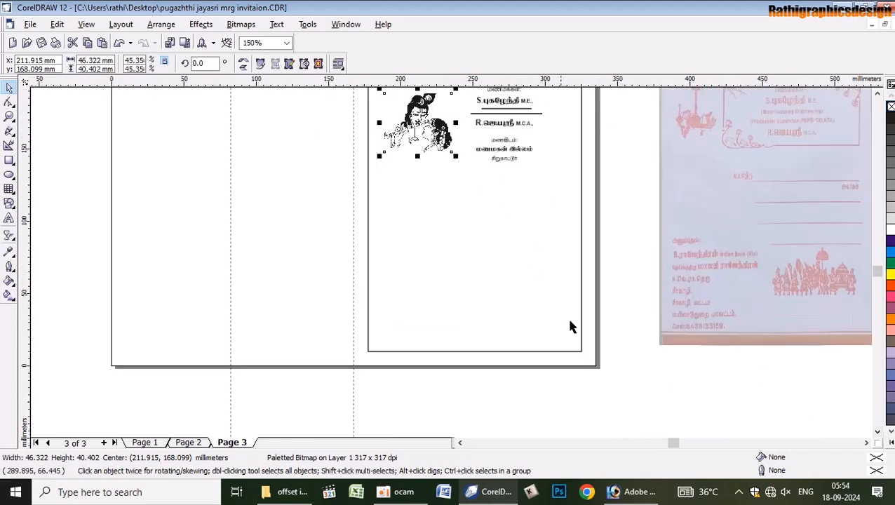
click(867, 443)
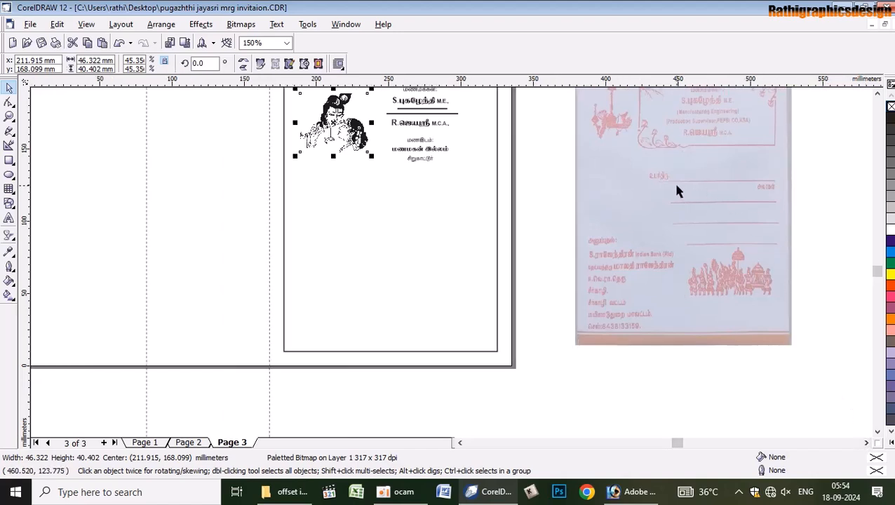
click(9, 218)
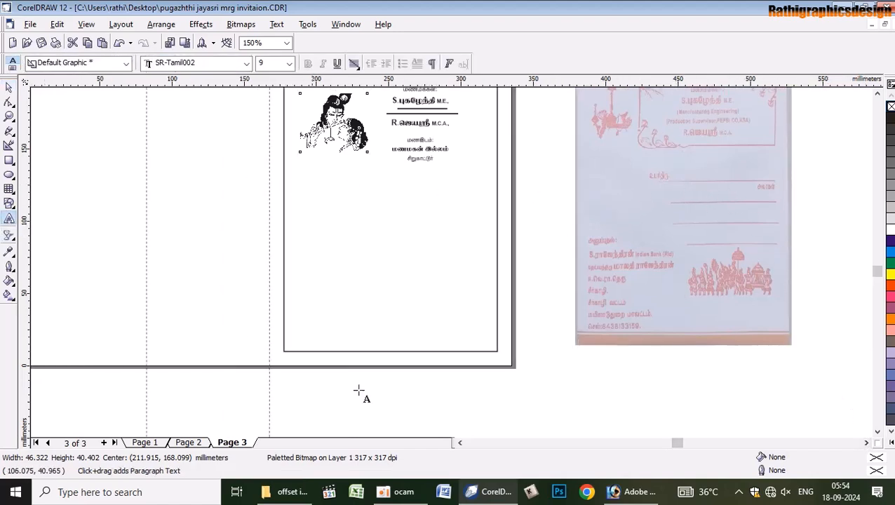
click(531, 491)
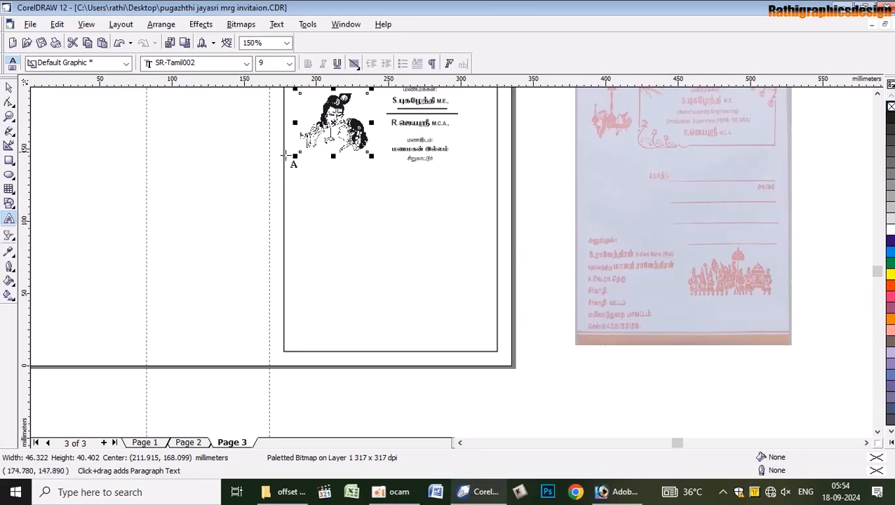
click(312, 185)
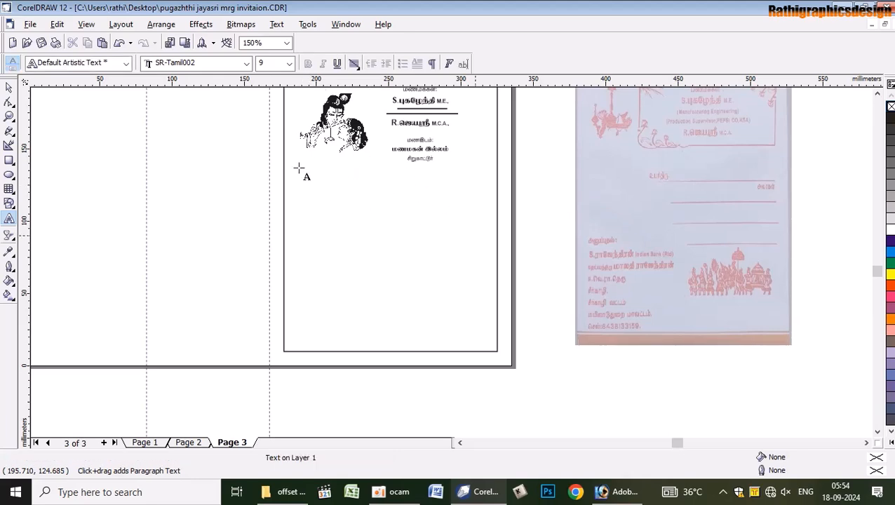
scroll(380, 206, up, 1)
scroll(309, 189, up, 7)
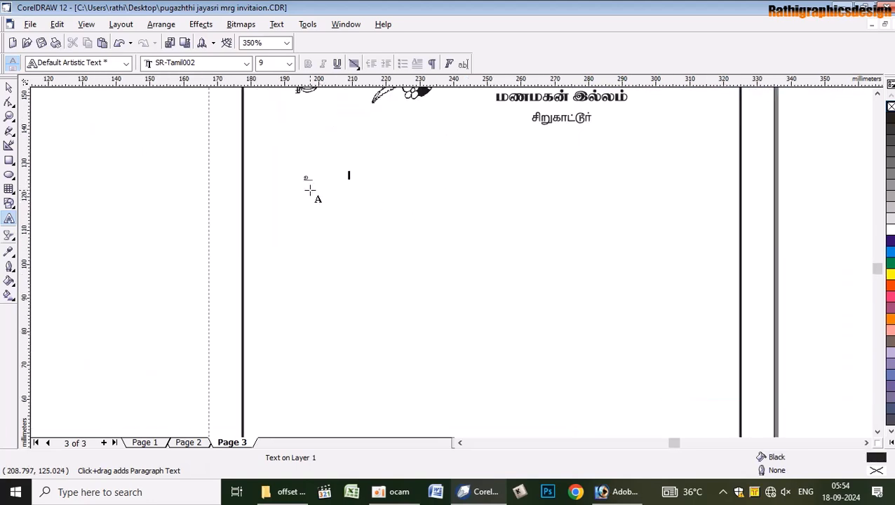
click(320, 140)
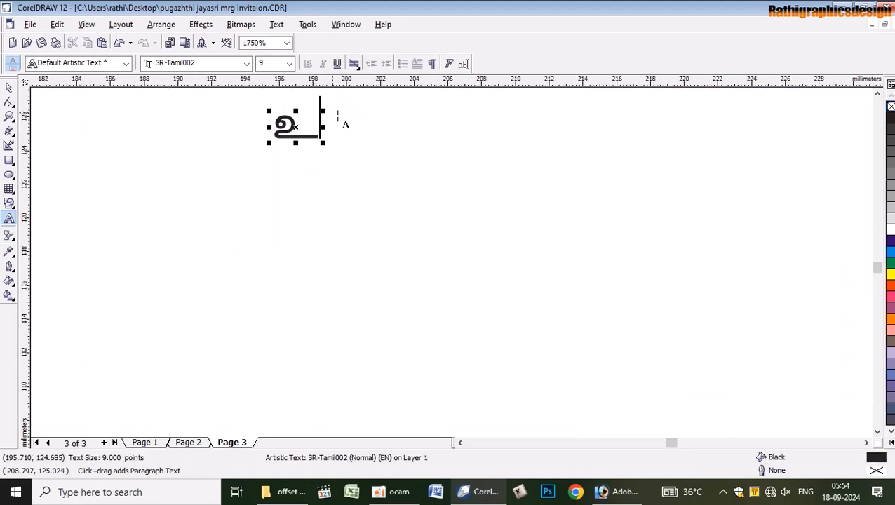
text(யர்திரு)
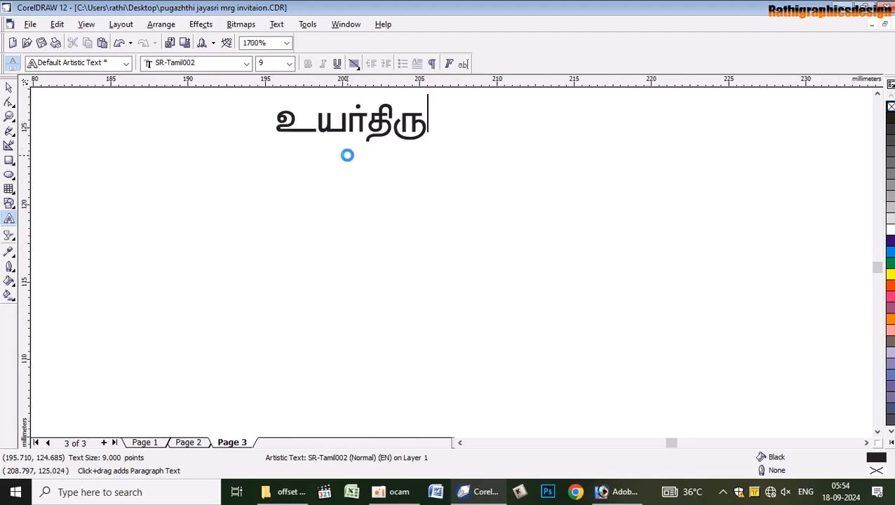
scroll(346, 154, down, 9)
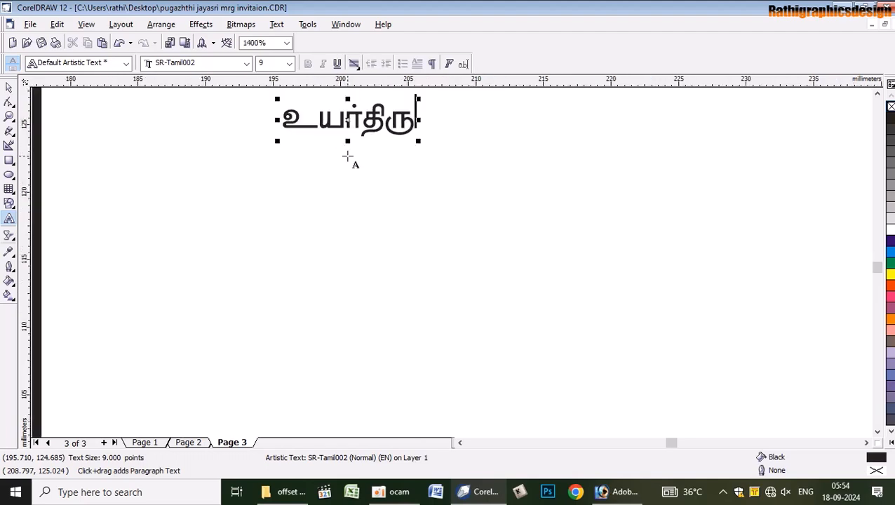
scroll(547, 167, up, 1)
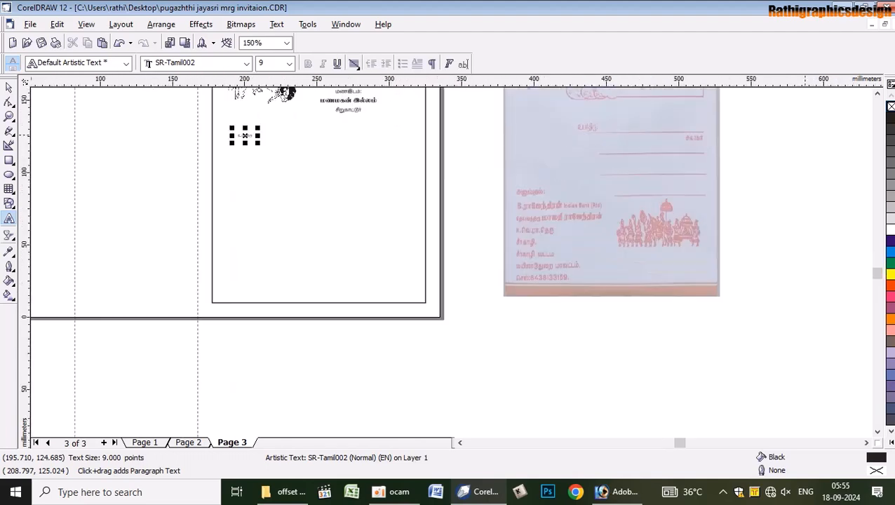
click(9, 87)
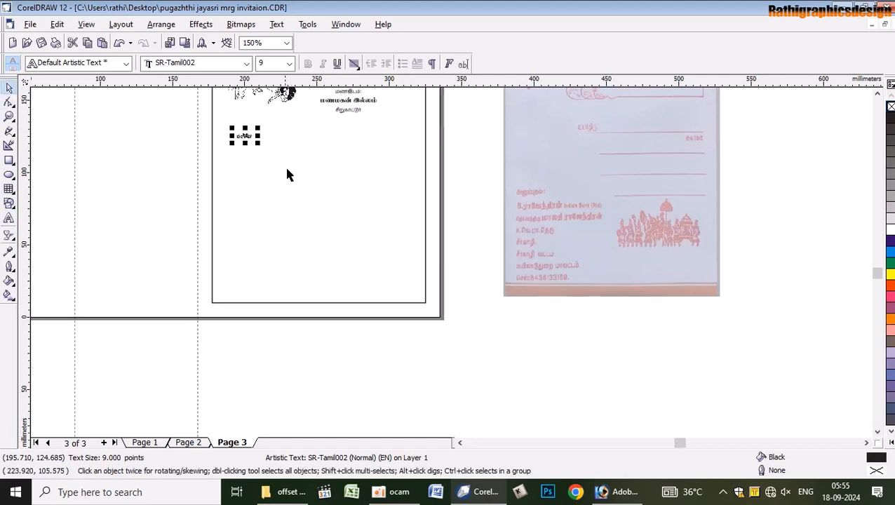
click(492, 355)
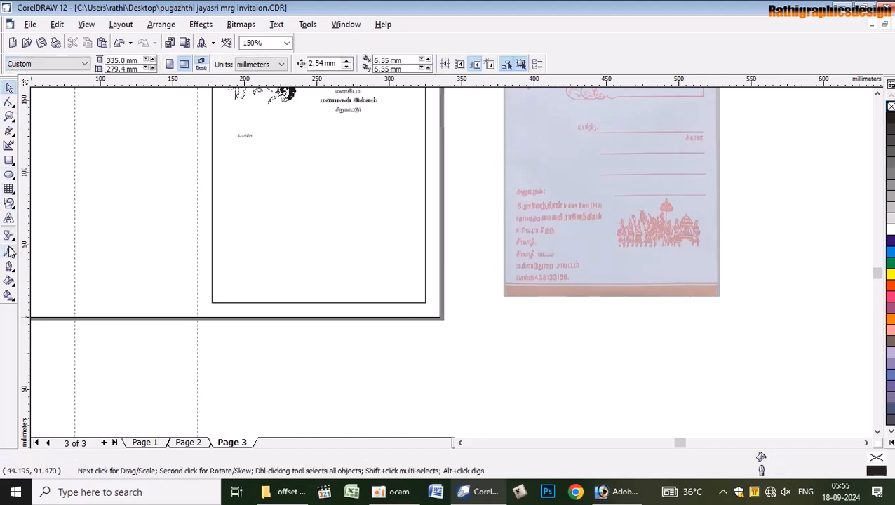
Draw a horizontal straight line about 81 mm long with the Freehand tool, below and right of the "உயர்திரு" text
right_click(14, 205)
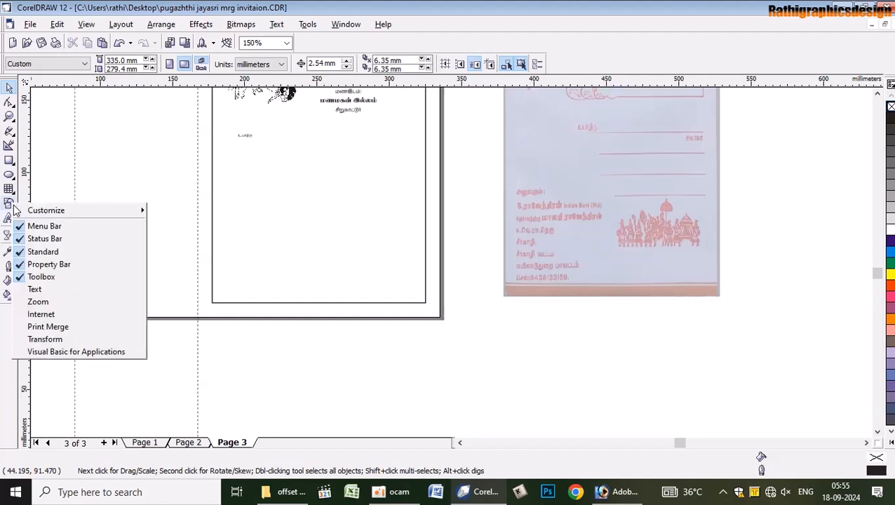
click(9, 204)
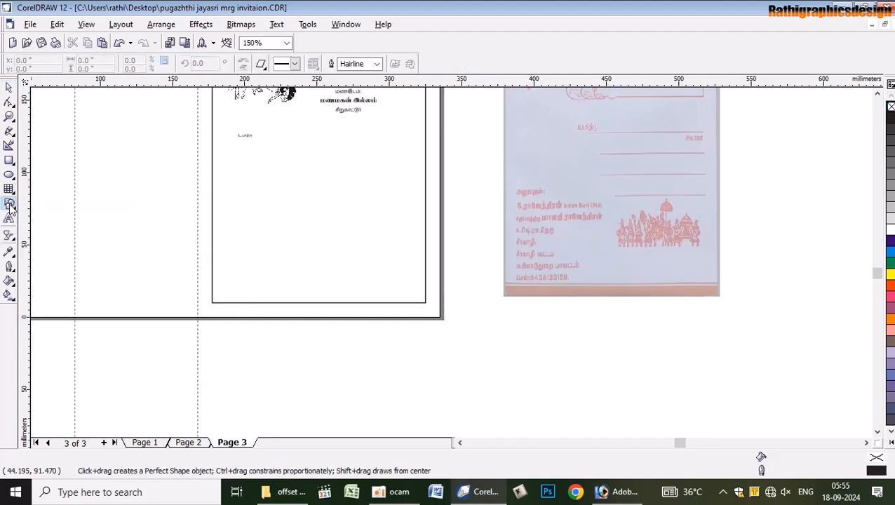
click(15, 208)
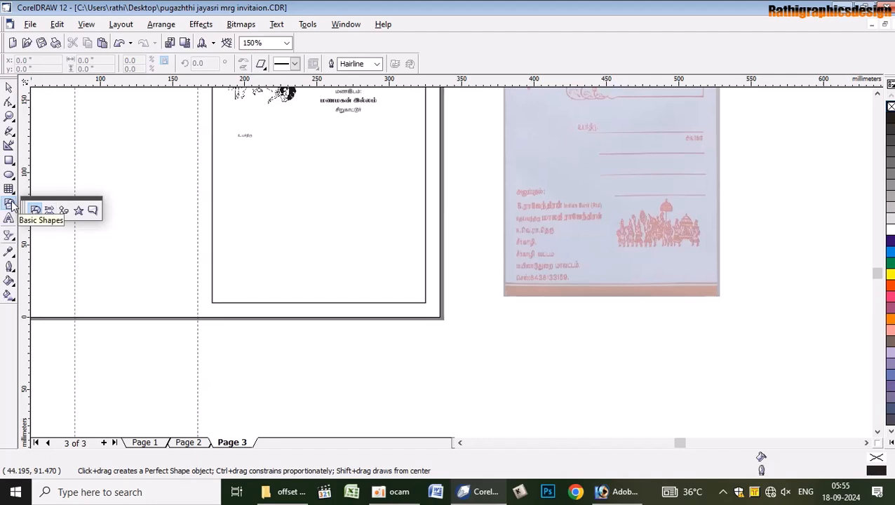
click(10, 138)
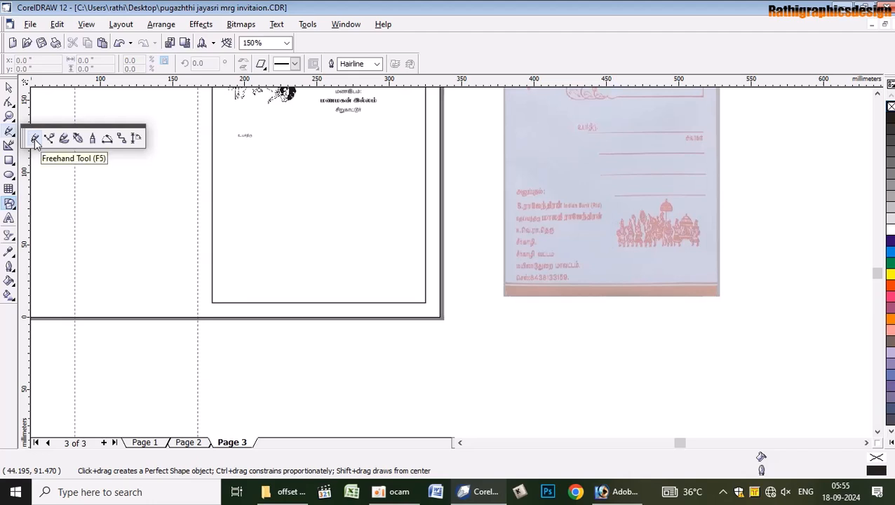
click(34, 138)
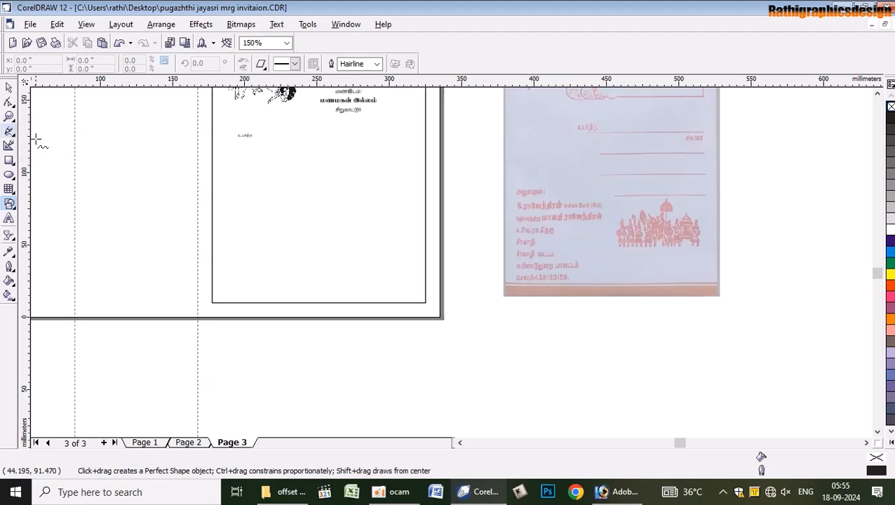
scroll(274, 141, up, 1)
click(244, 148)
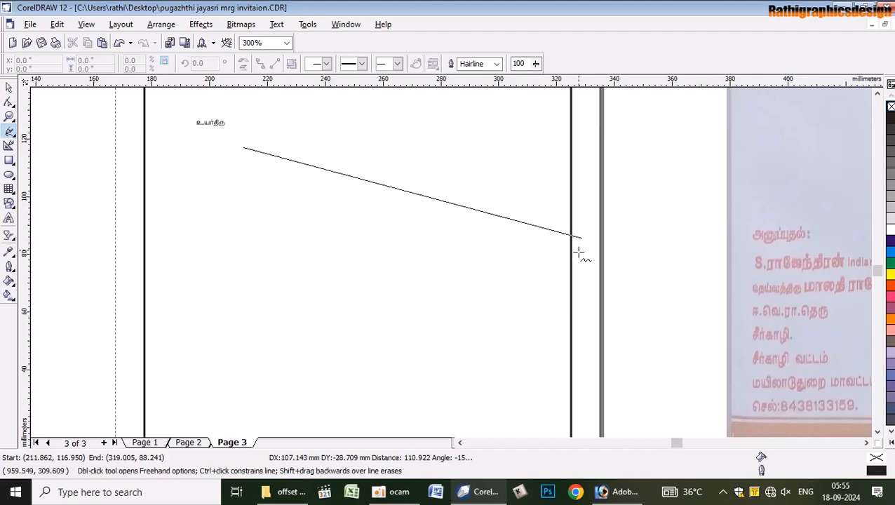
click(478, 146)
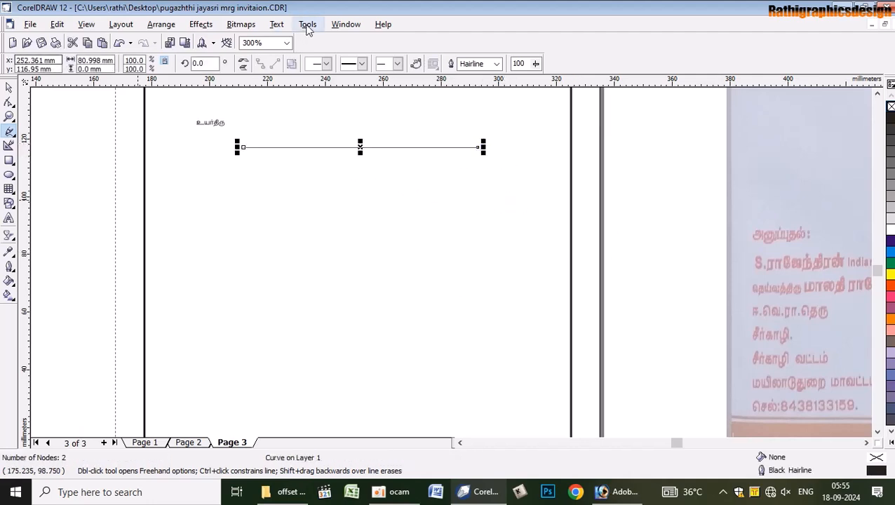
Try a 1 mm outline width on the horizontal line below "உயர்திரு"
click(497, 64)
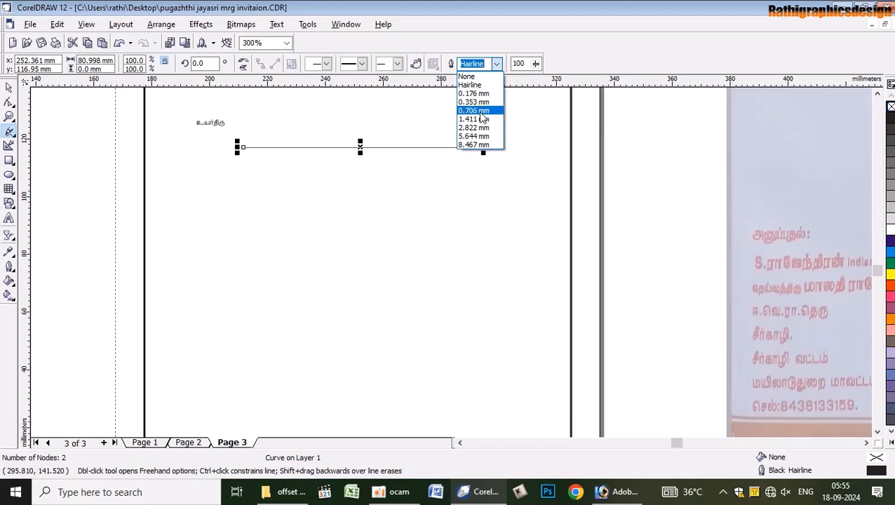
text(1)
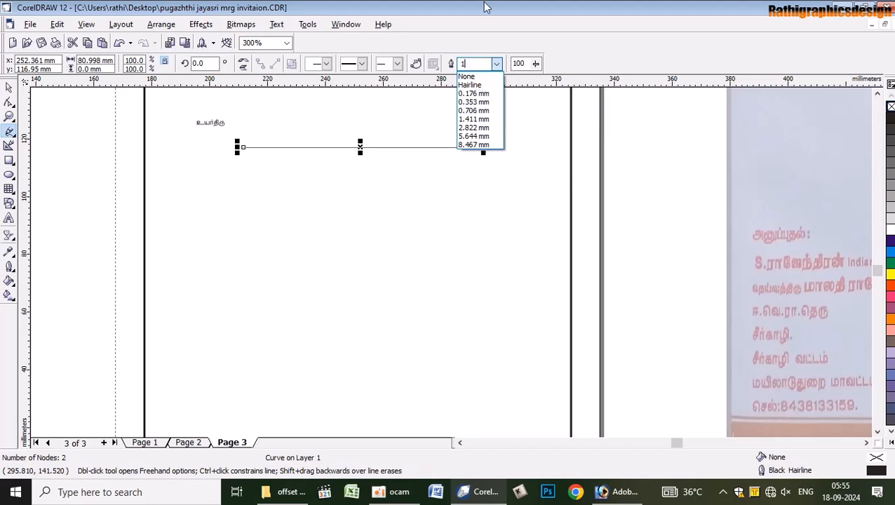
key(Return)
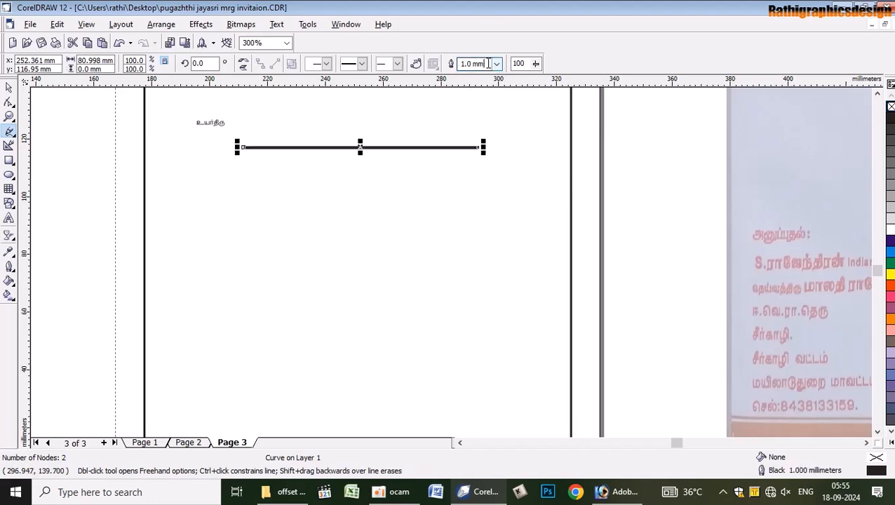
Set the horizontal line's outline width to 0.5 mm and deselect it
click(489, 64)
text(0.5)
key(Return)
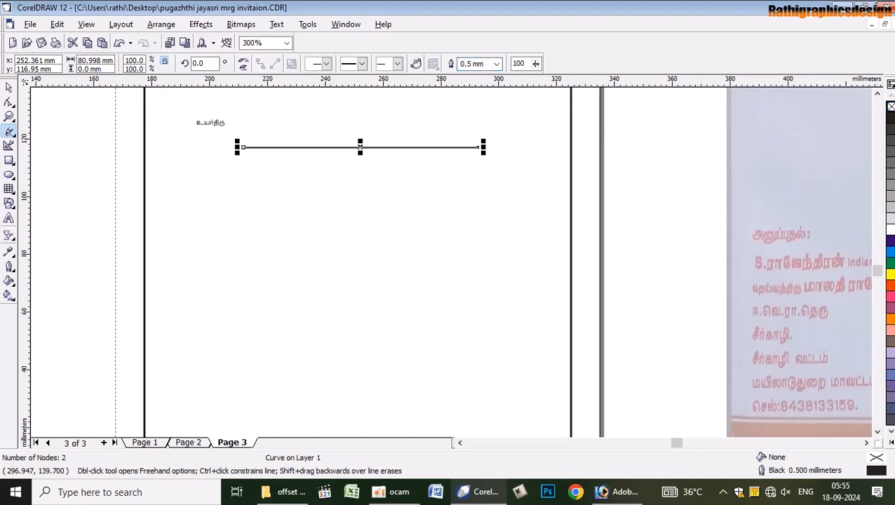
click(9, 87)
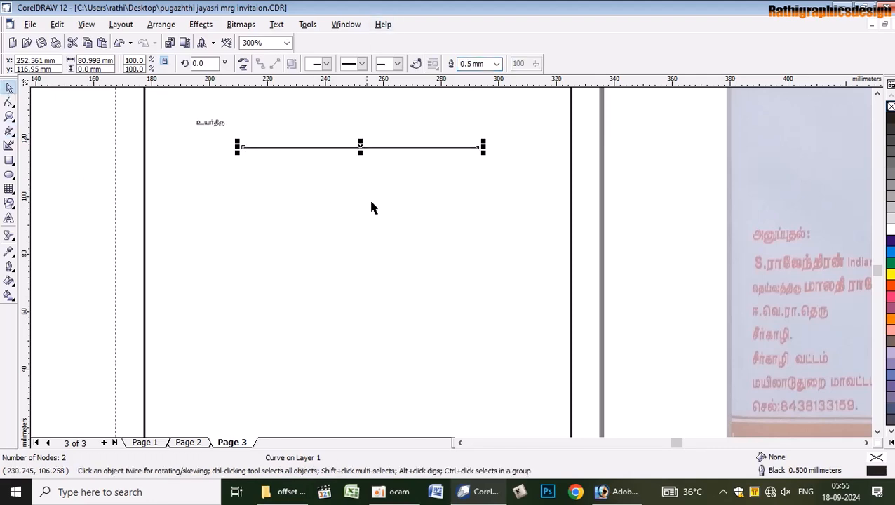
click(649, 234)
Move the "உயர்திரு" text just above the left end of the horizontal line and set its size to 11 pt
scroll(658, 246, down, 1)
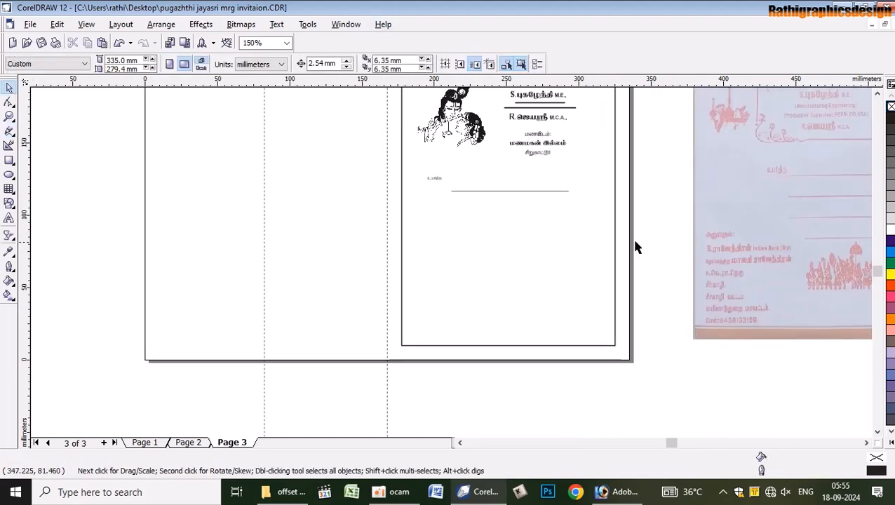
click(866, 443)
click(866, 443)
click(866, 443)
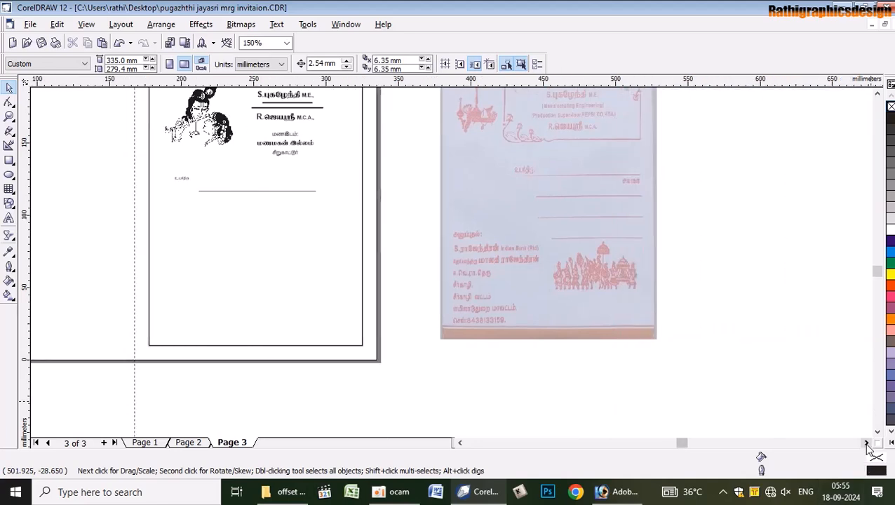
click(181, 178)
drag(181, 179, 199, 184)
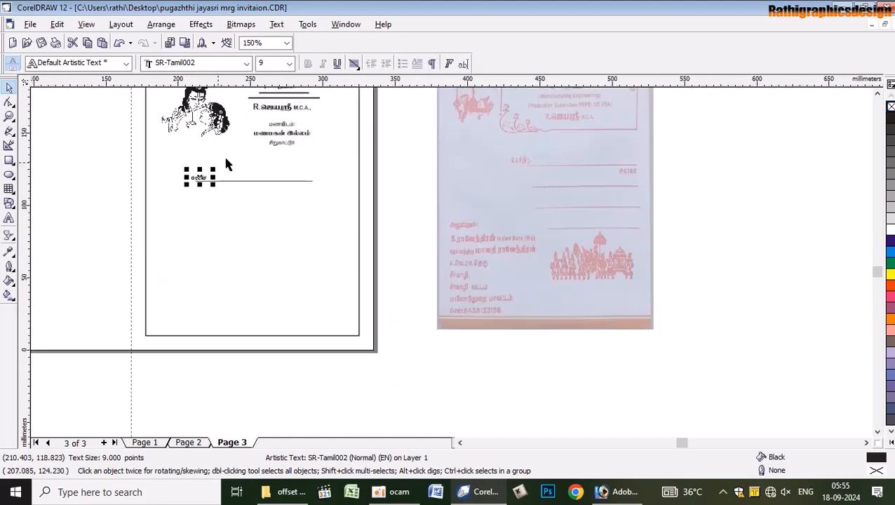
click(288, 63)
click(260, 137)
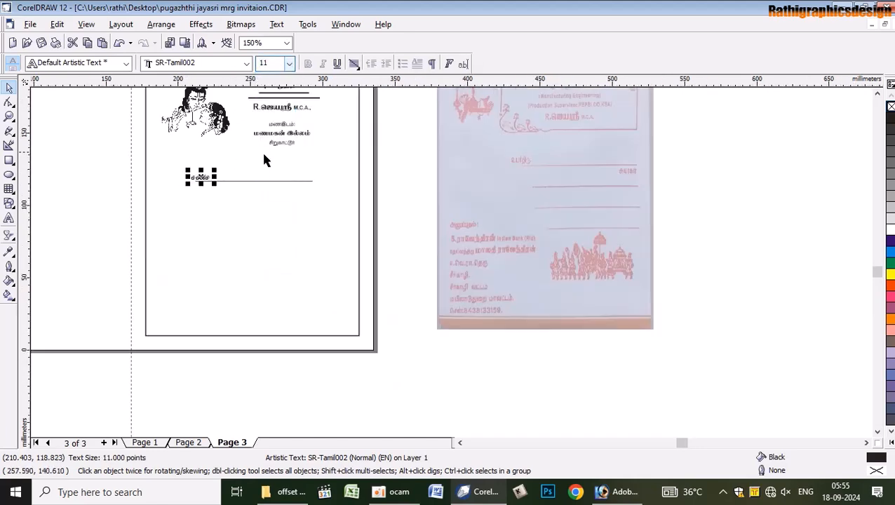
scroll(205, 175, up, 5)
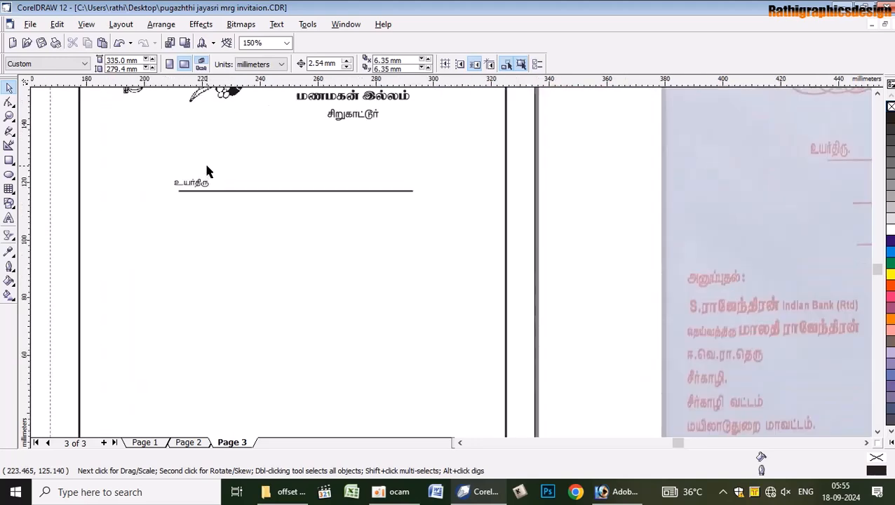
scroll(206, 196, down, 3)
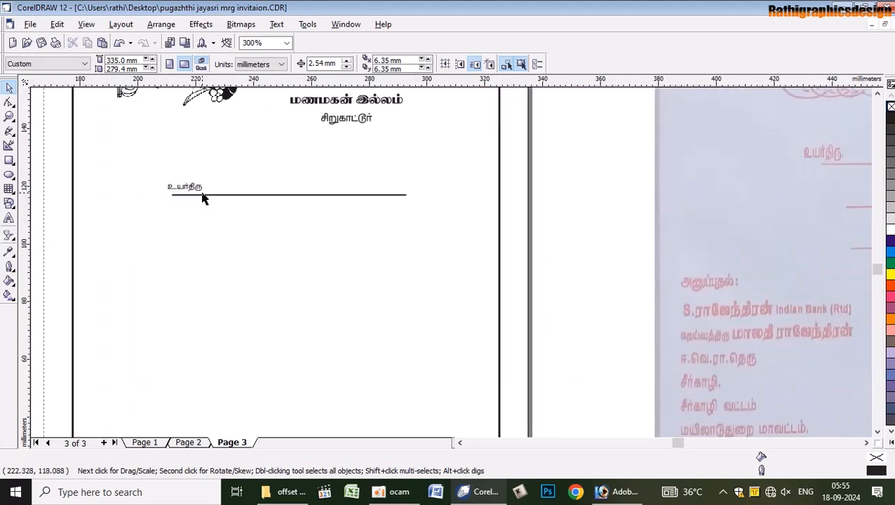
Set the size of the "உயர்திரு" text above the horizontal line to 12 pt
click(197, 187)
click(290, 64)
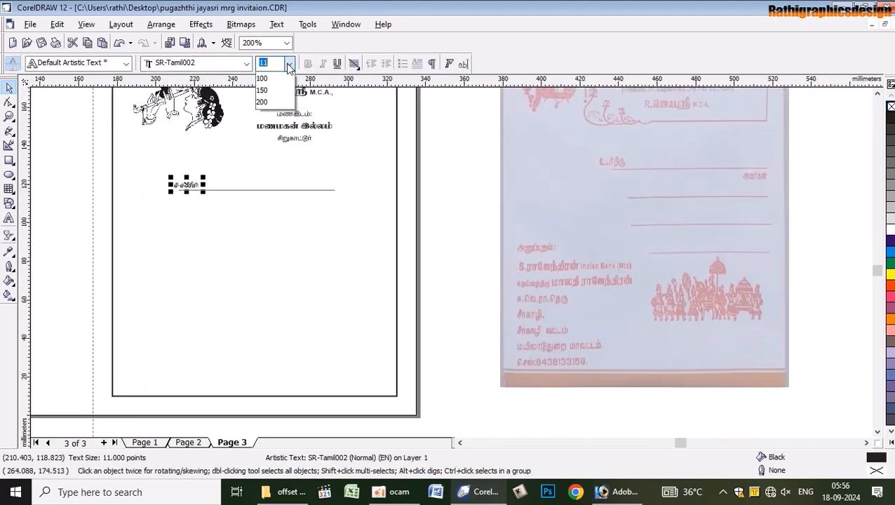
click(270, 160)
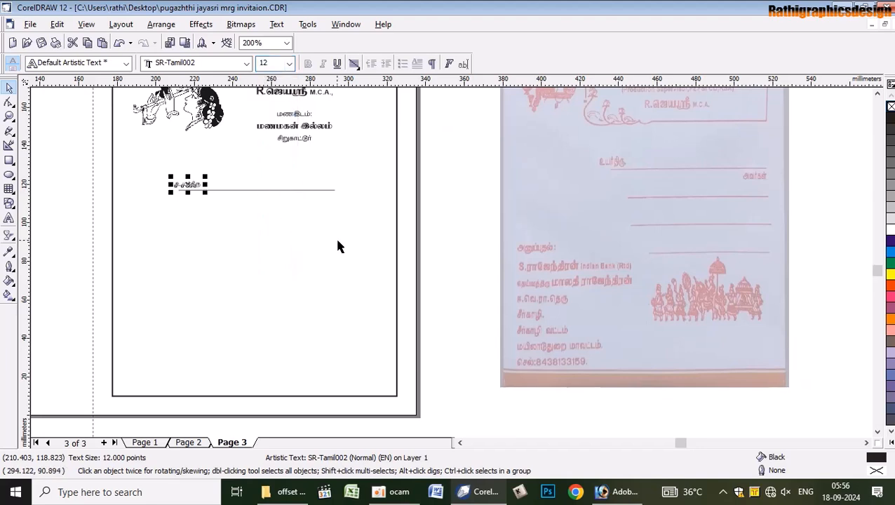
Duplicate the "உயர்திரு" text and move the copy just below the right end of the horizontal line
key(KP_Add)
key(Down)
key(Down)
key(Down)
key(Down)
key(Down)
key(Right)
key(Right)
key(Right)
key(Right)
key(Right)
key(Right)
key(Right)
key(Right)
key(Right)
key(Right)
key(Right)
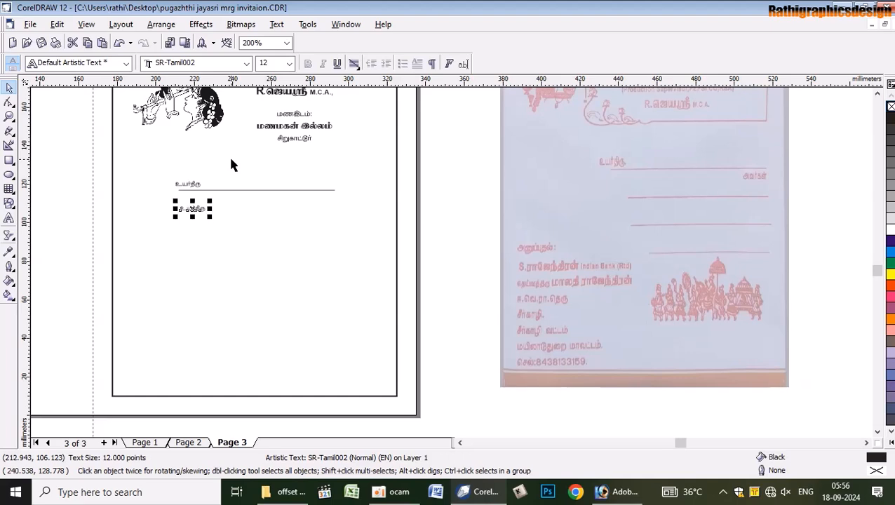
key(Right)
key(Right)
key(Right)
key(Right)
key(Right)
key(Right)
key(Right)
key(Right)
key(Right)
key(Right)
key(Right)
key(Right)
key(Right)
key(Right)
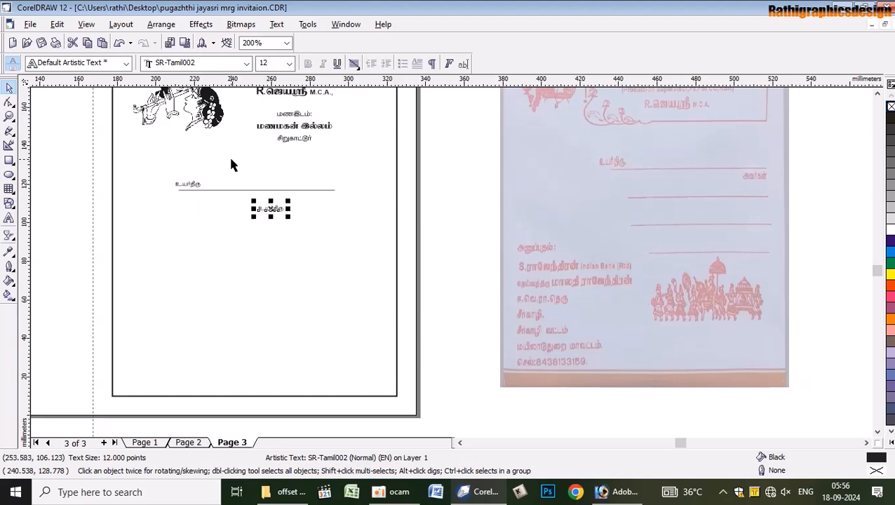
key(Right)
key(Right)
key(Right)
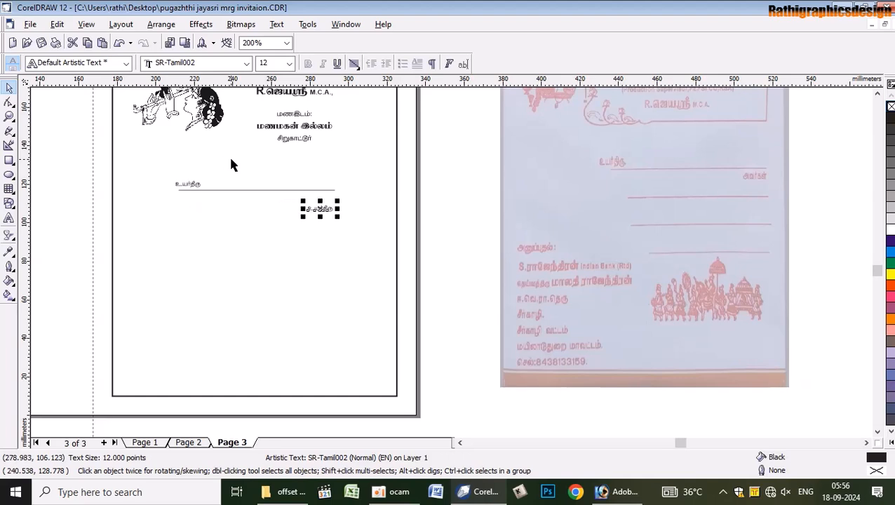
key(Up)
key(Up)
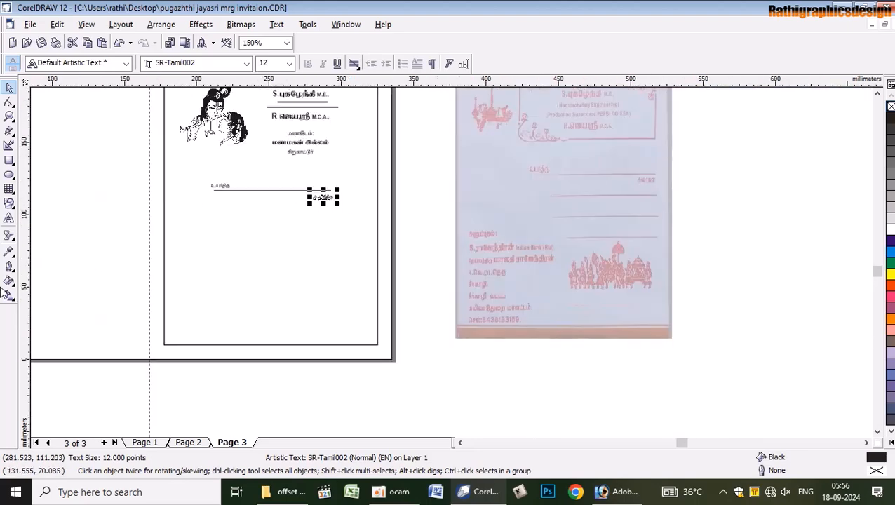
Replace the copied text below the line's right end with "அவர்கள்" and deselect it
click(9, 218)
scroll(329, 205, up, 2)
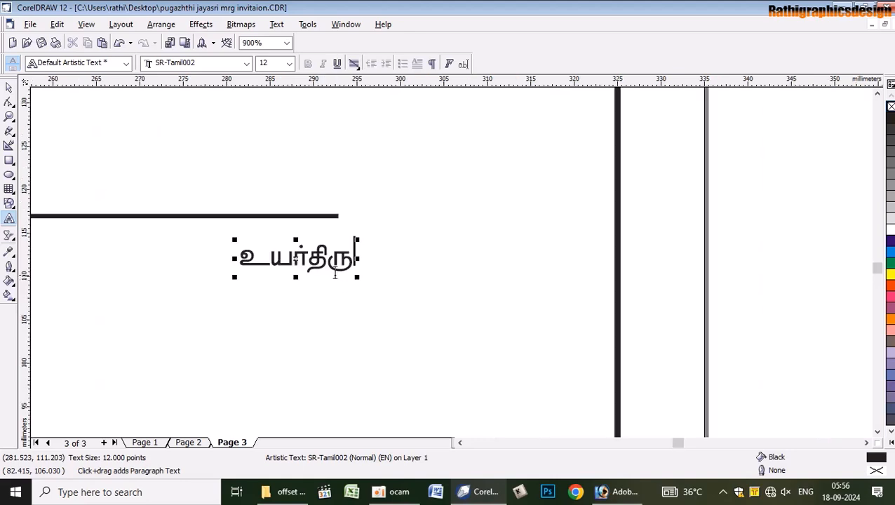
click(333, 275)
scroll(332, 275, up, 2)
double_click(332, 276)
text(அவர்கள்)
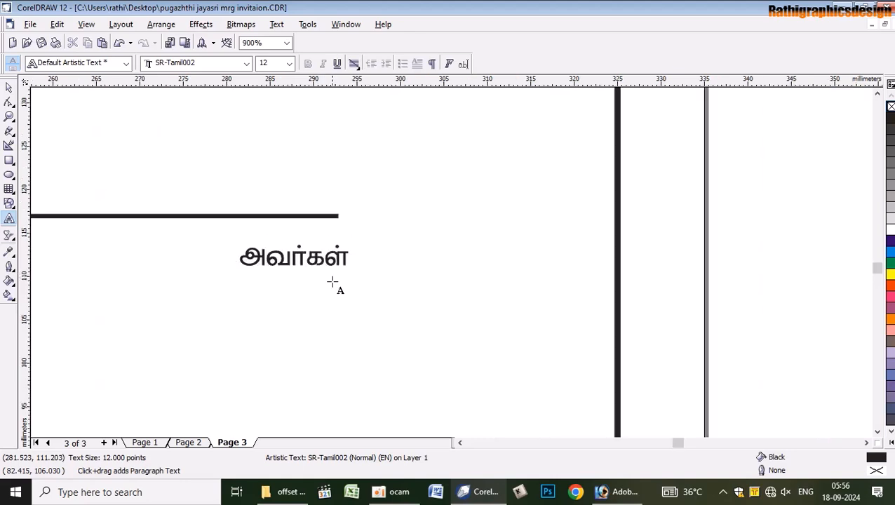
click(9, 87)
scroll(40, 105, down, 1)
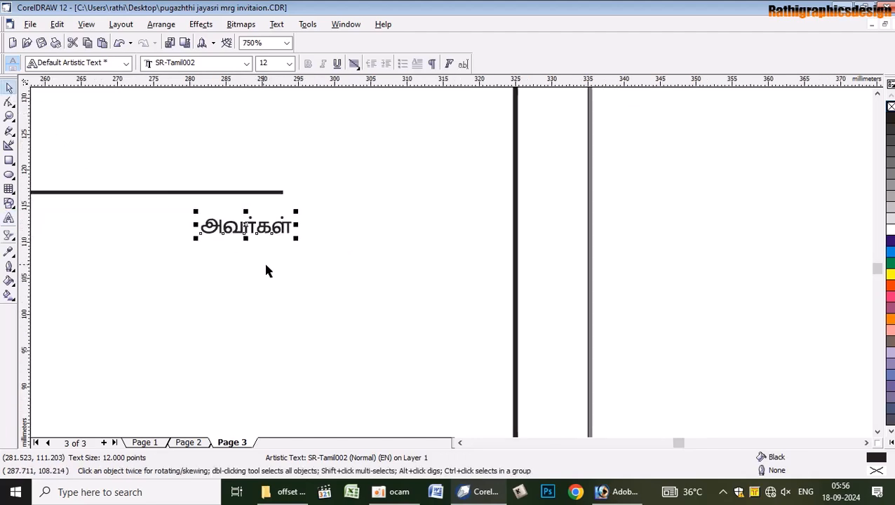
scroll(297, 284, down, 10)
click(694, 307)
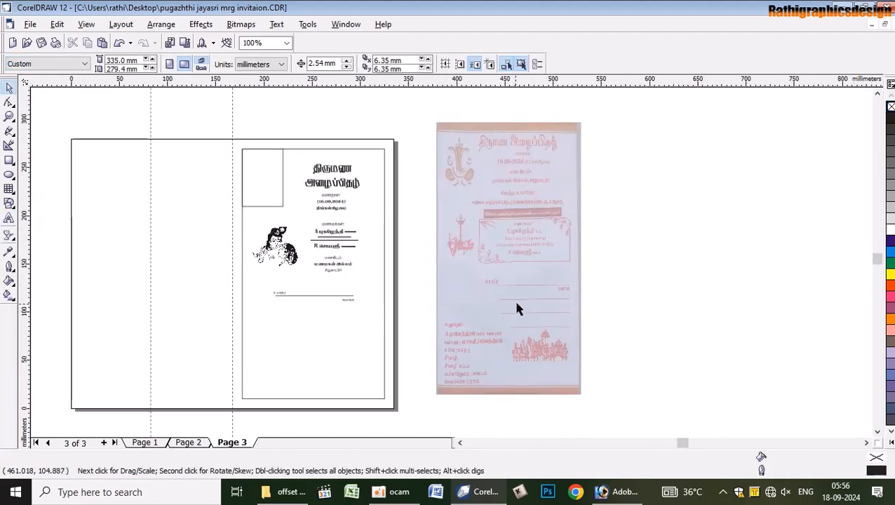
Duplicate the horizontal line twice downward, placing the copies about 10 mm and 23 mm below the original
click(307, 295)
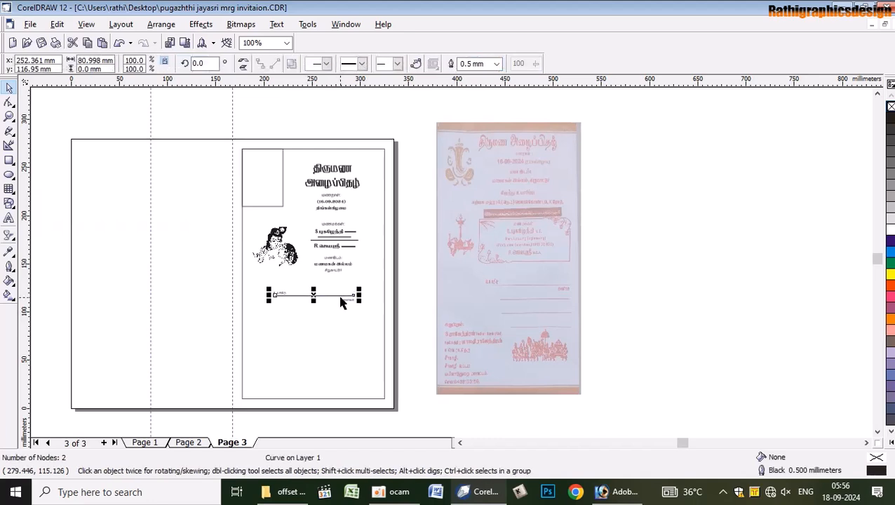
key(Down)
key(Down)
key(Down)
key(Down)
key(plus)
key(Down)
key(Down)
key(Down)
key(Down)
key(Down)
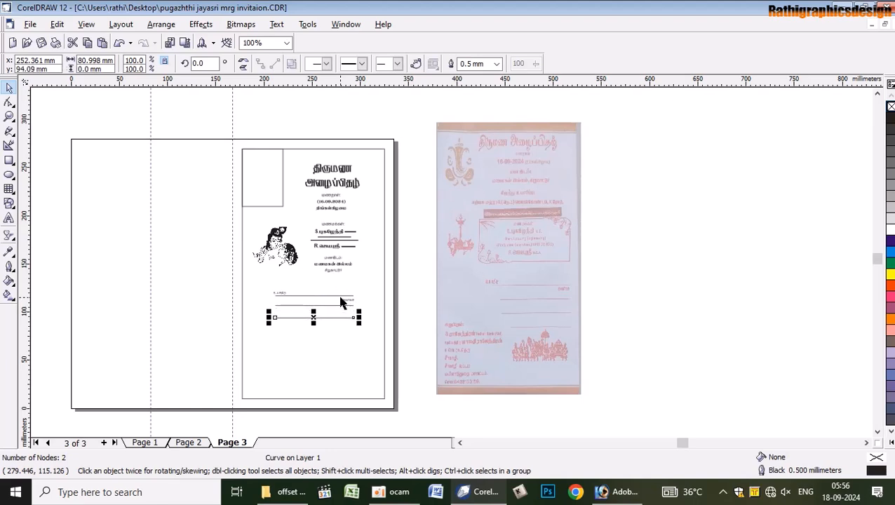
Add a third copy of the horizontal line 12.7 mm below the lowest one
key(plus)
key(Down)
key(Down)
key(Down)
key(Down)
key(Down)
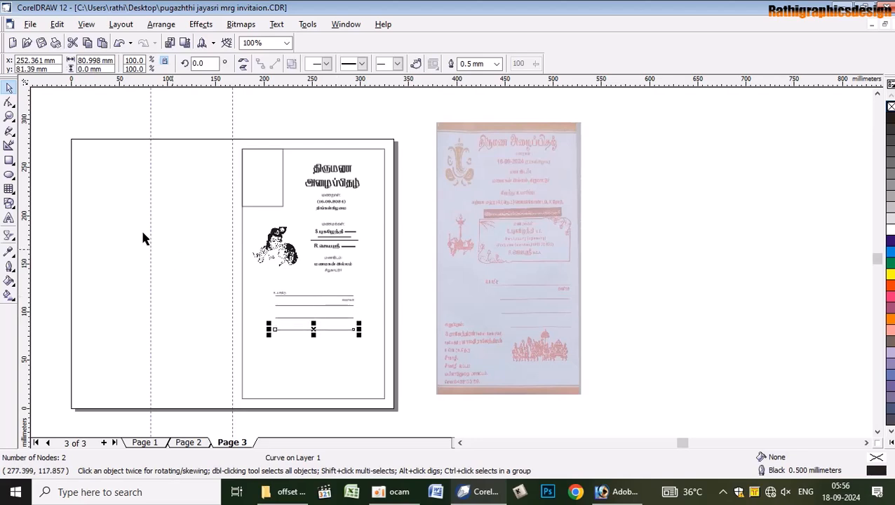
Select all four horizontal lines together, leaving the page border rectangle out of the selection
scroll(290, 314, up, 2)
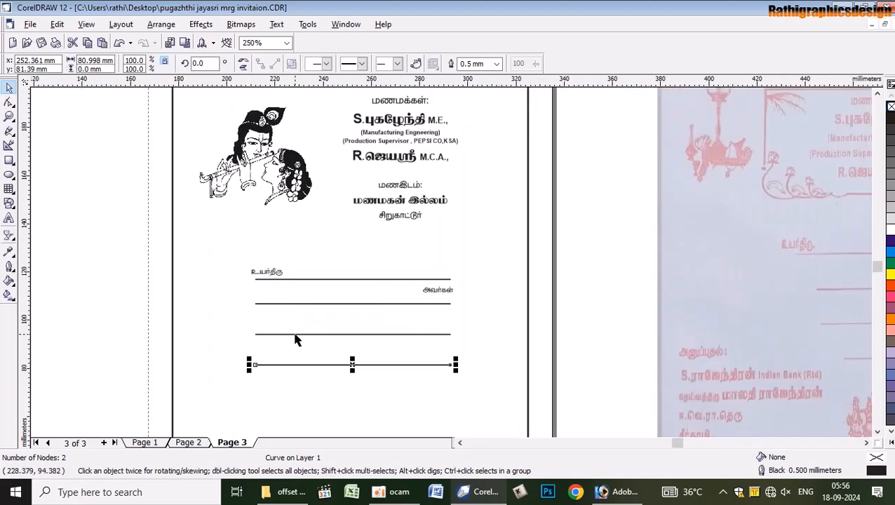
shift+click(388, 339)
shift+click(383, 303)
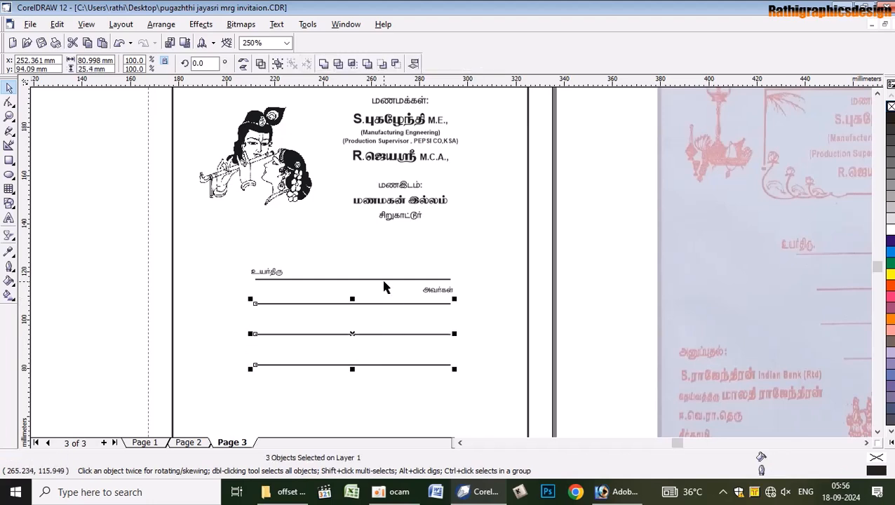
shift+click(386, 279)
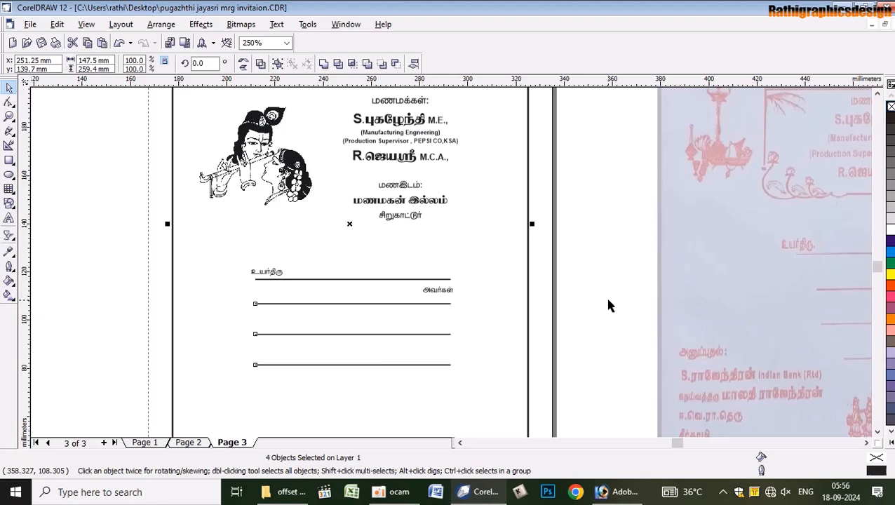
shift+click(356, 280)
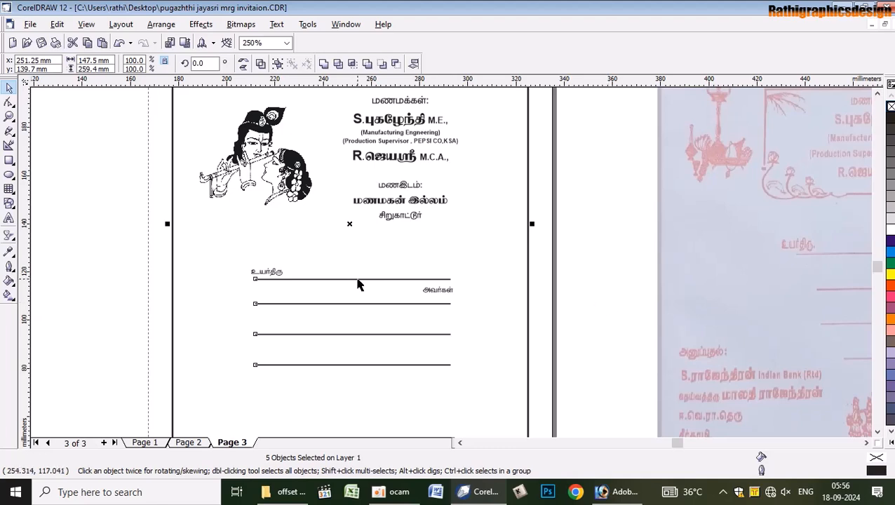
shift+click(526, 257)
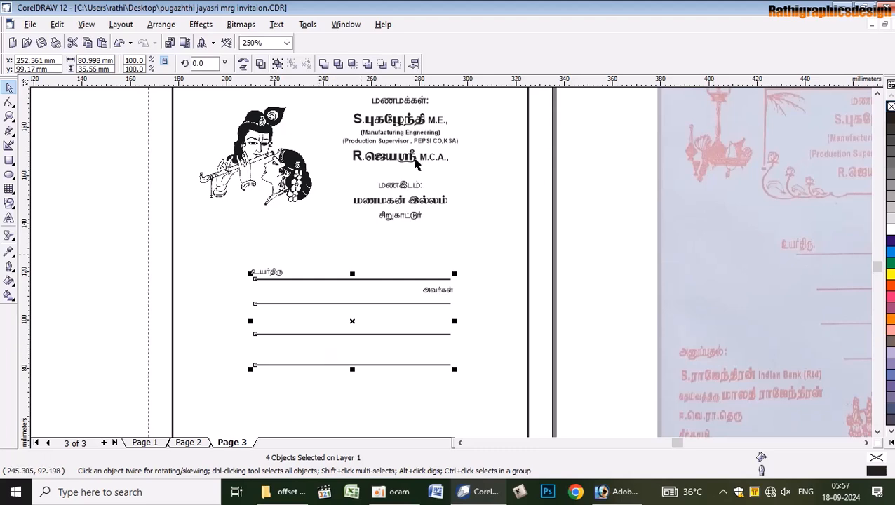
Try aligning the four lines to their vertical center, undo it, and keep alignment relative to active objects
click(414, 64)
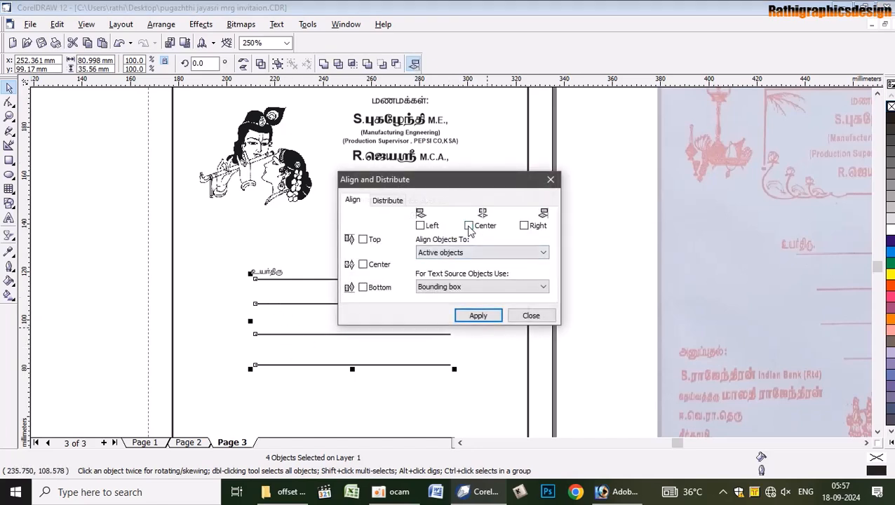
click(363, 264)
click(479, 316)
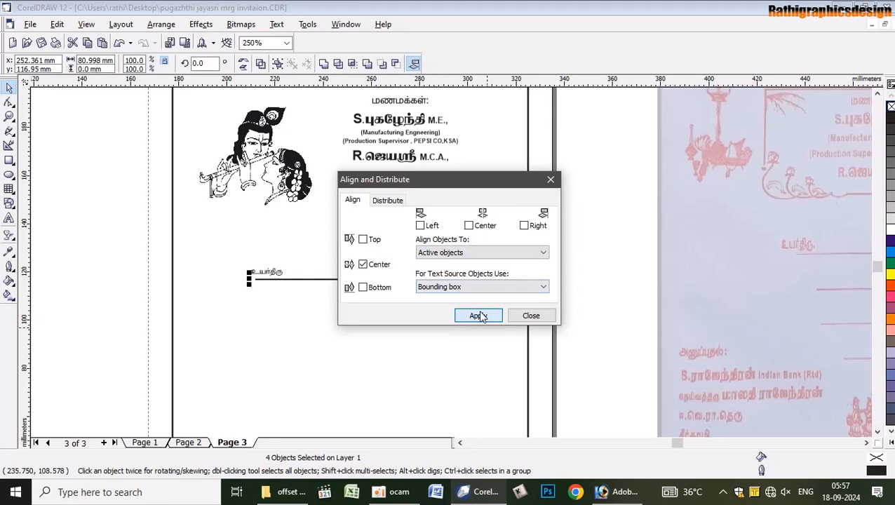
key(ctrl+z)
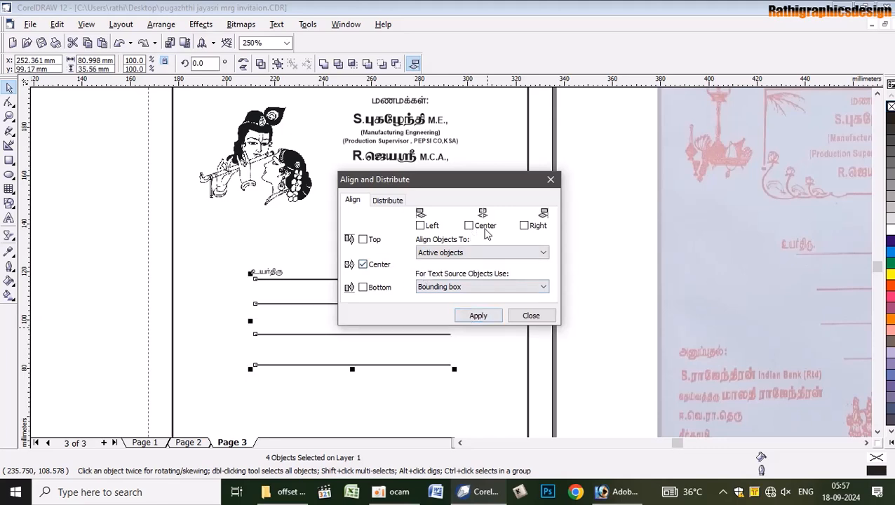
click(478, 254)
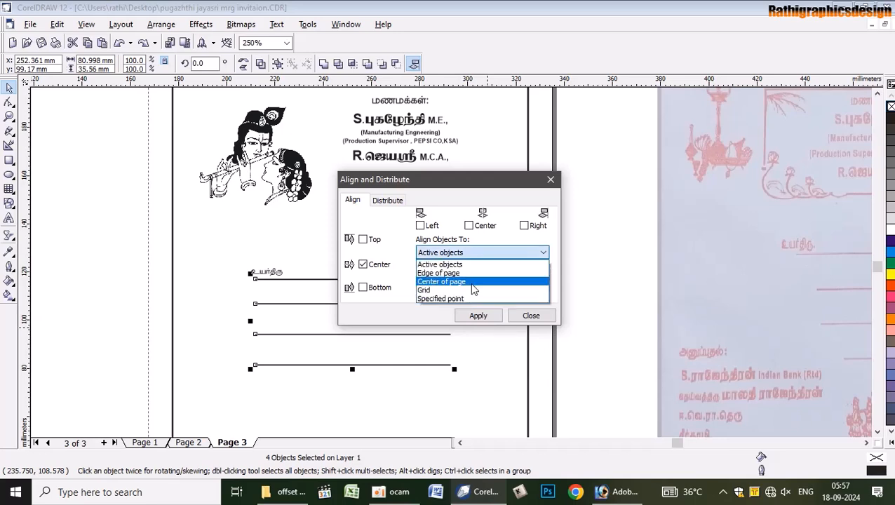
click(439, 265)
Distribute the four lines by spacing, both horizontally and vertically, within the extent of the selection
click(386, 201)
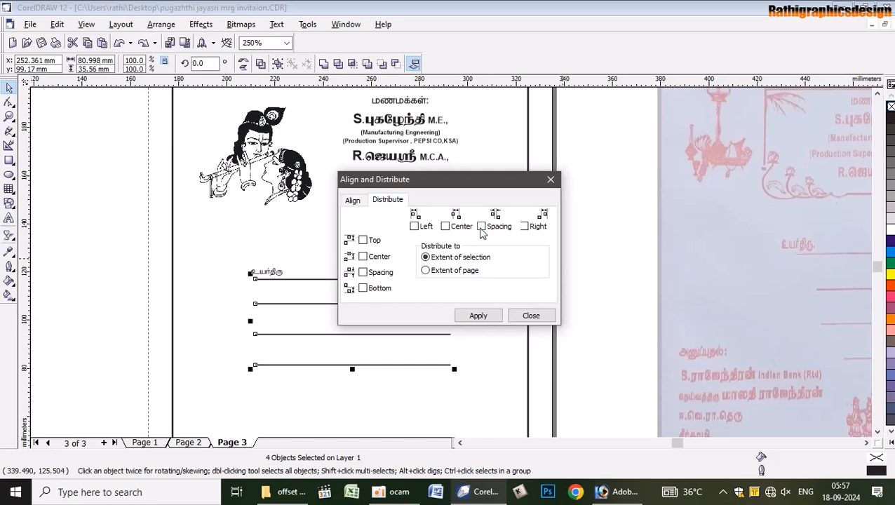
click(363, 272)
click(467, 316)
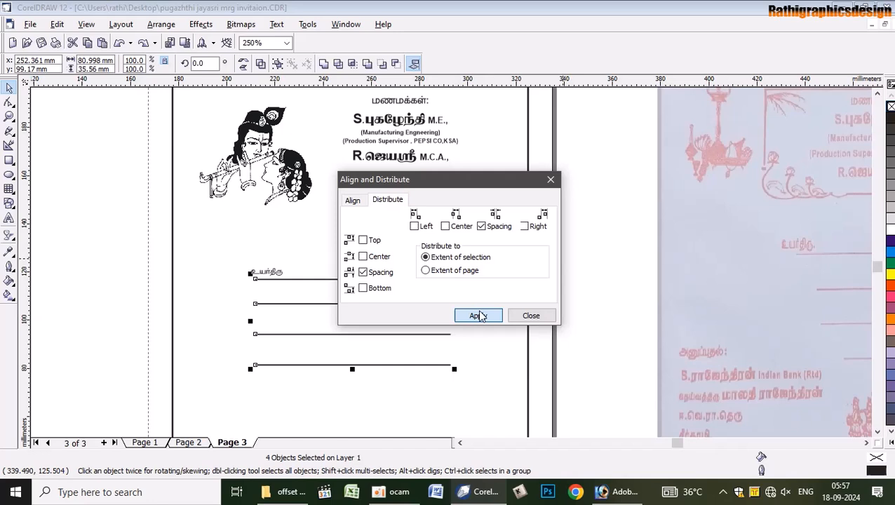
click(532, 316)
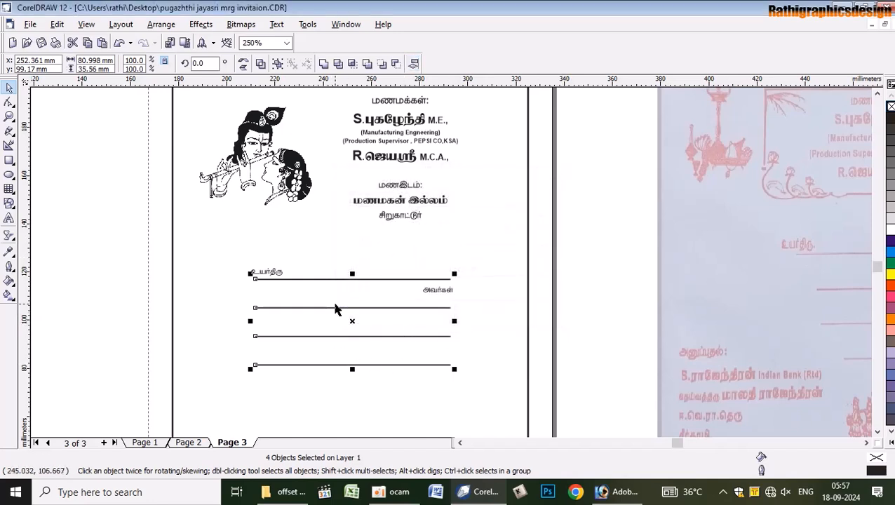
Group the four horizontal lines and deselect the group
key(ctrl+g)
click(575, 305)
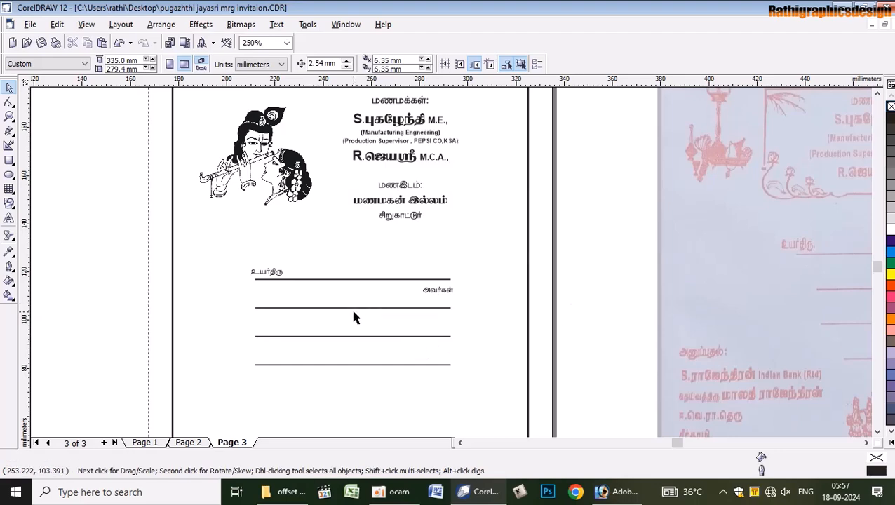
scroll(354, 317, down, 3)
scroll(395, 320, up, 3)
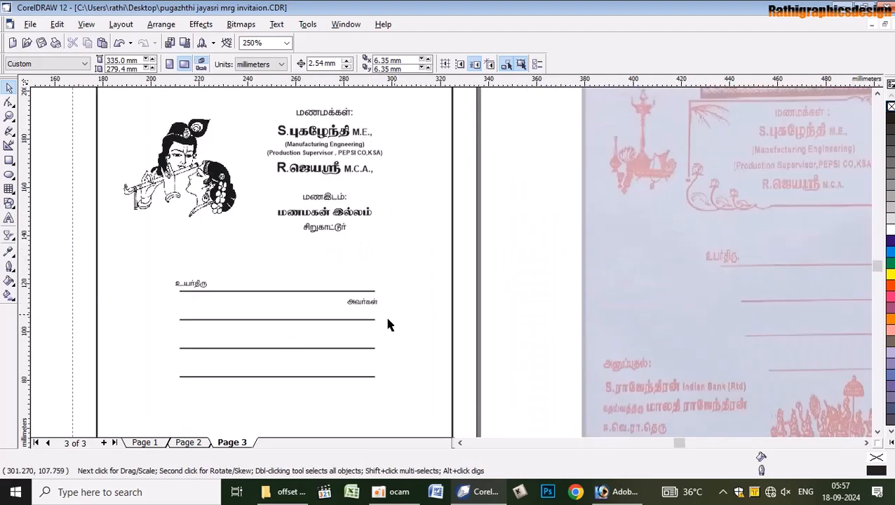
Ungroup the four horizontal lines and deselect them
click(313, 321)
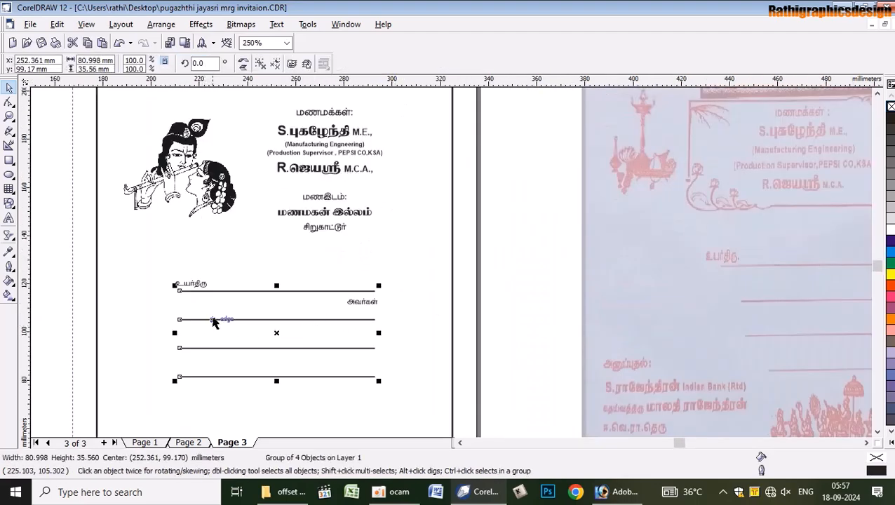
click(215, 322)
right_click(214, 317)
click(339, 329)
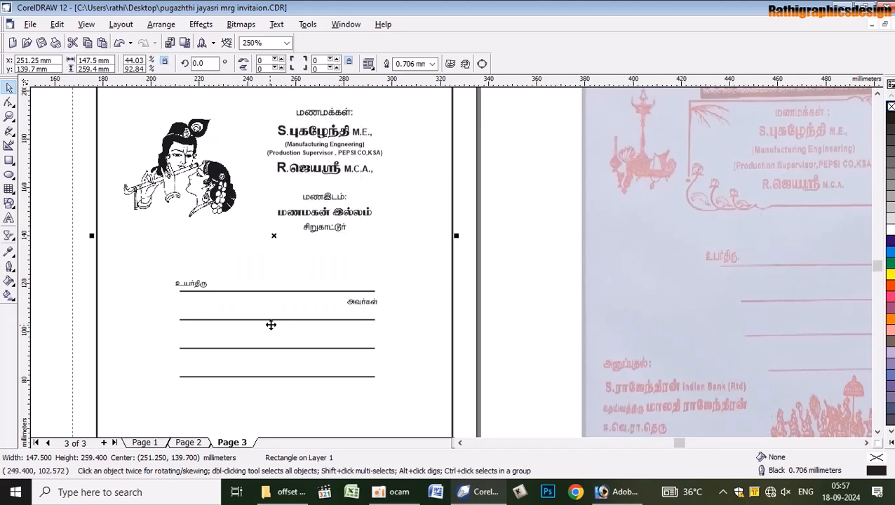
click(536, 311)
click(354, 320)
right_click(353, 318)
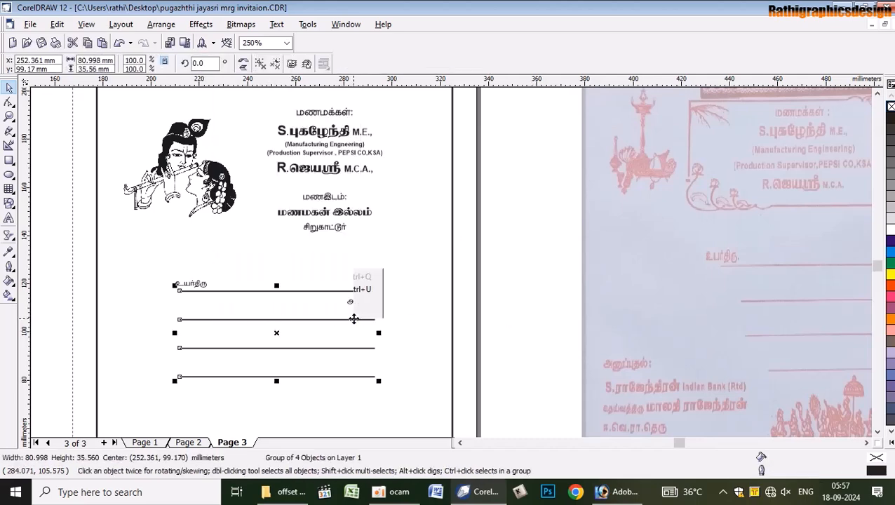
click(385, 122)
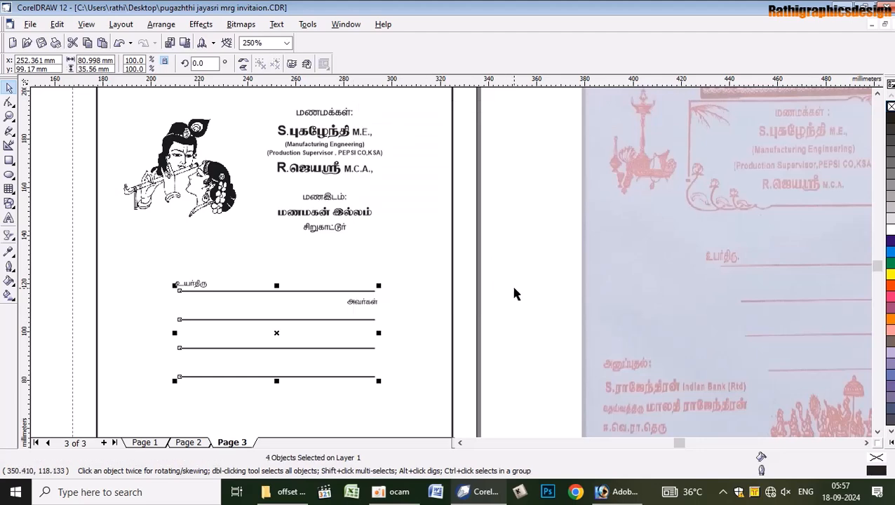
click(513, 294)
Shorten the second and third lines from their left ends to about 73 mm and 69 mm, keeping their right ends fixed
click(175, 320)
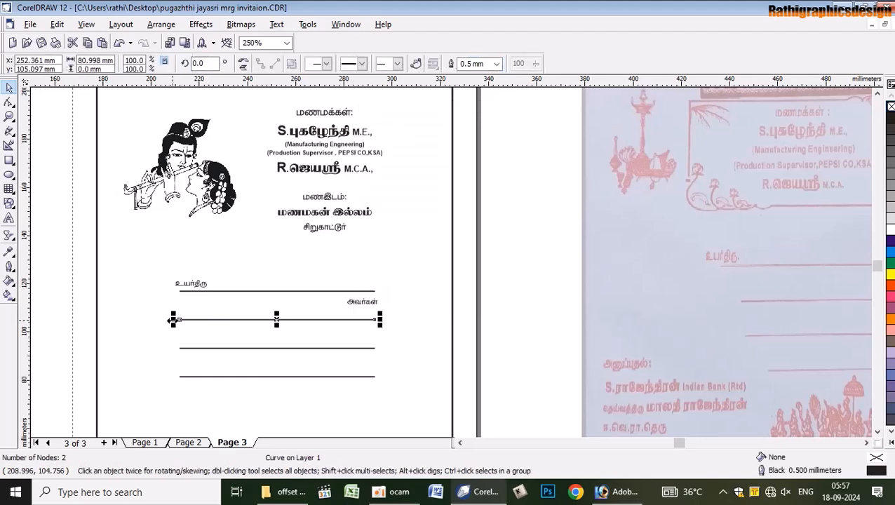
drag(173, 319, 191, 320)
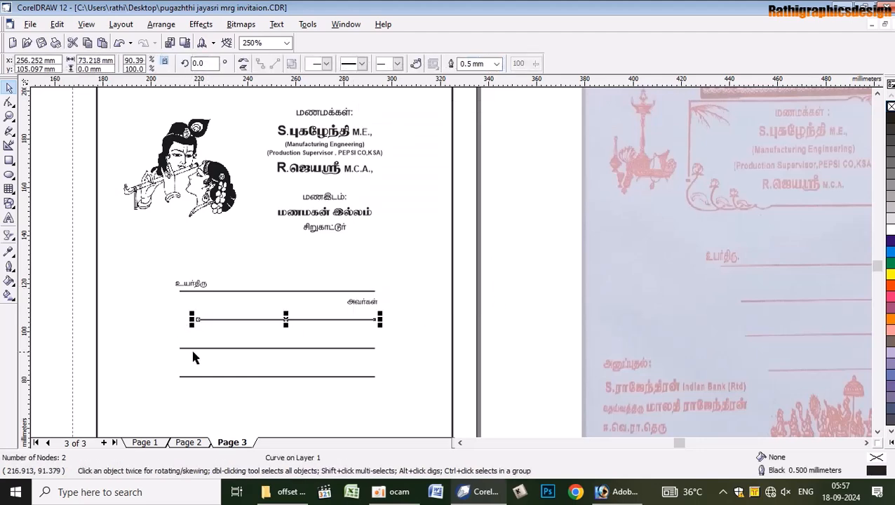
click(196, 348)
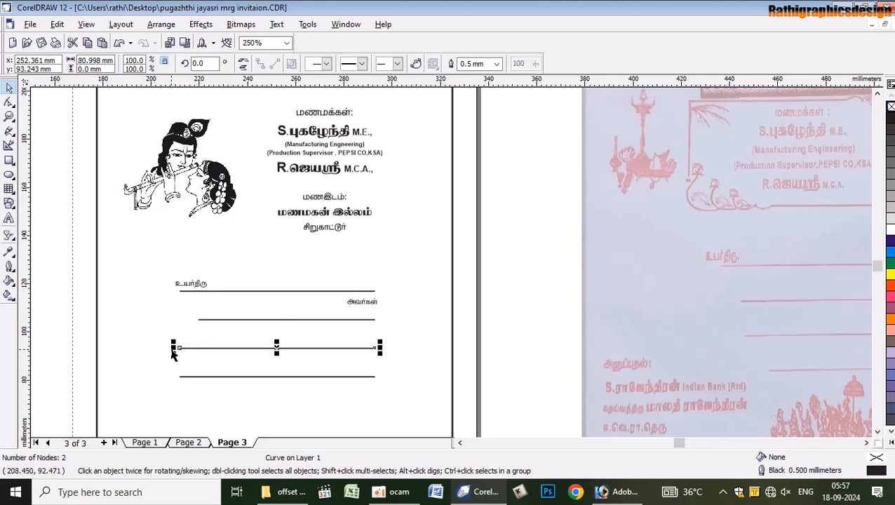
drag(173, 349, 201, 348)
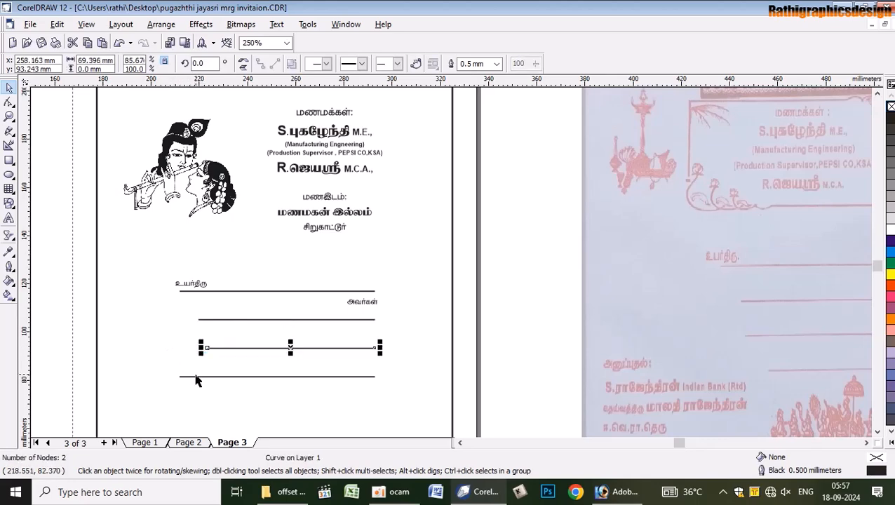
Shorten the lowest address line from its left end to about 61 mm and group all four lines
click(197, 378)
drag(175, 377, 219, 376)
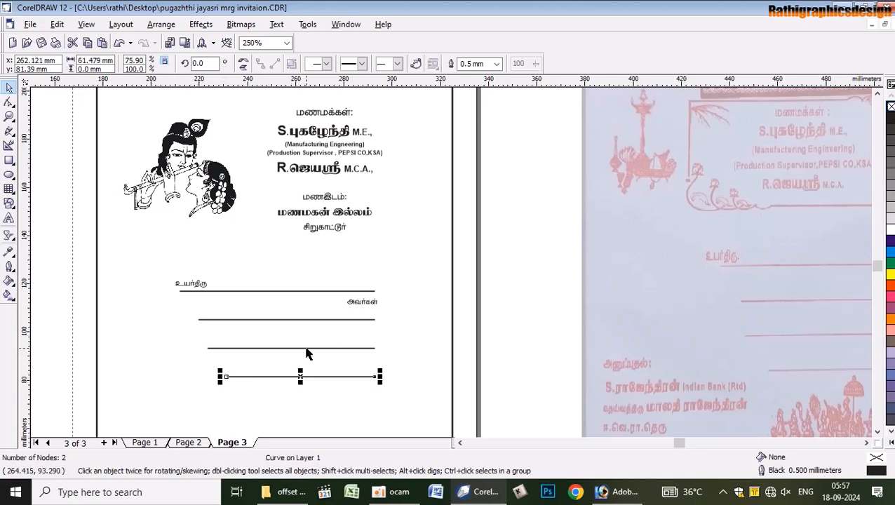
shift+click(306, 349)
shift+click(307, 320)
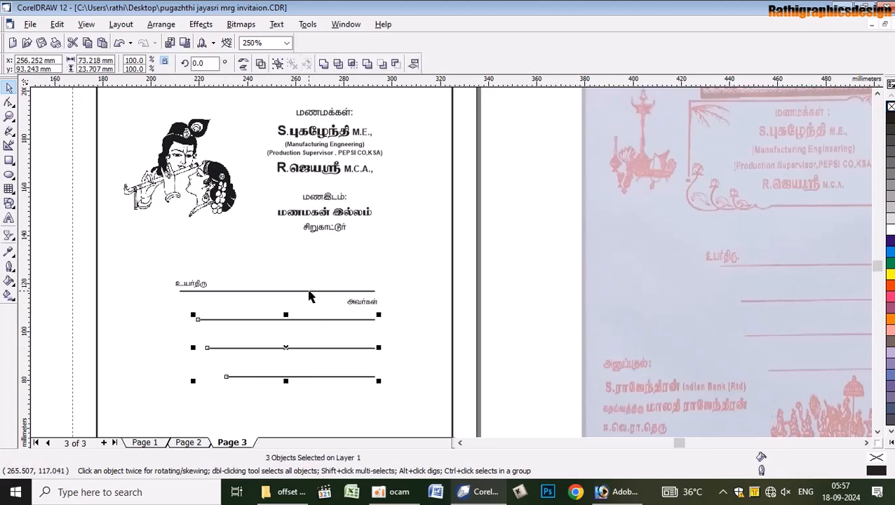
shift+click(309, 290)
key(ctrl+g)
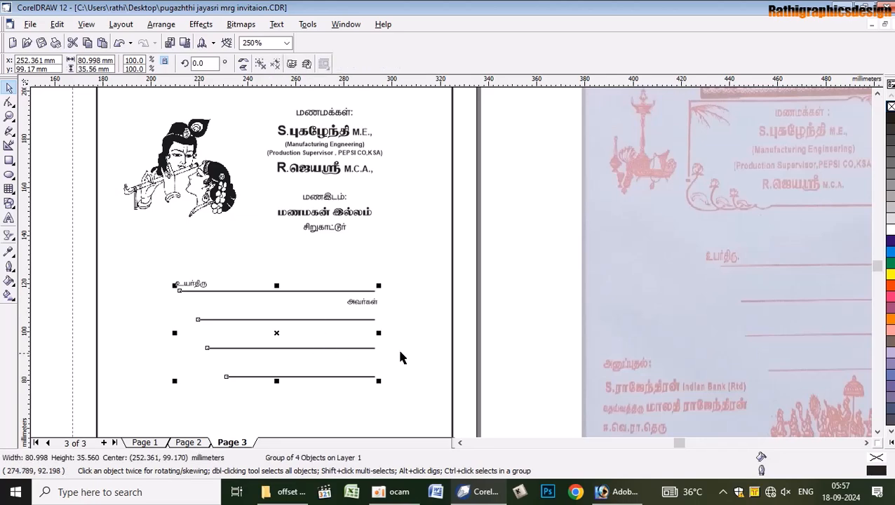
click(482, 308)
On page 1, ungroup the pair of family text blocks on either side of the lamp drawing
scroll(482, 309, down, 2)
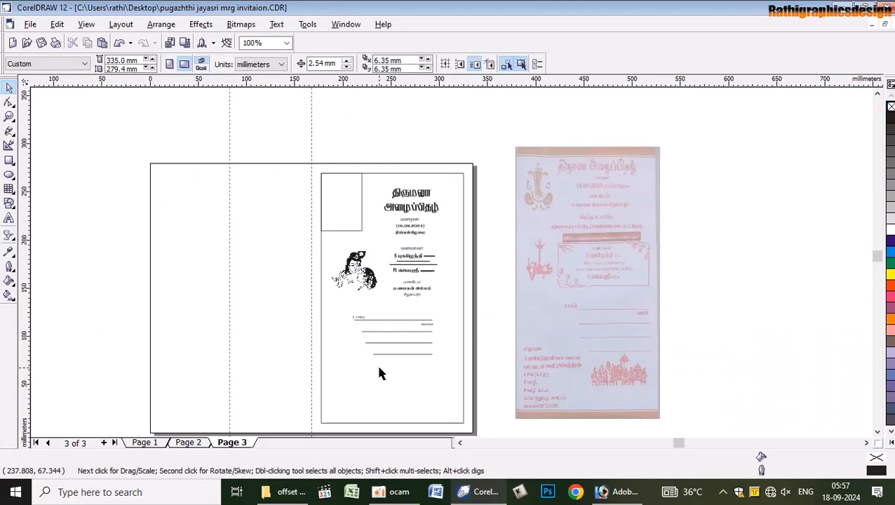
scroll(379, 374, up, 1)
click(878, 432)
click(878, 431)
click(878, 431)
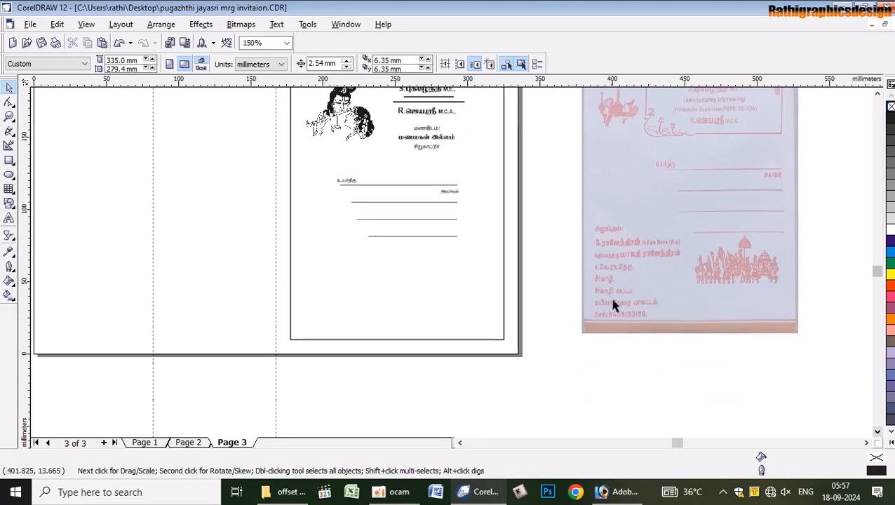
scroll(637, 280, up, 1)
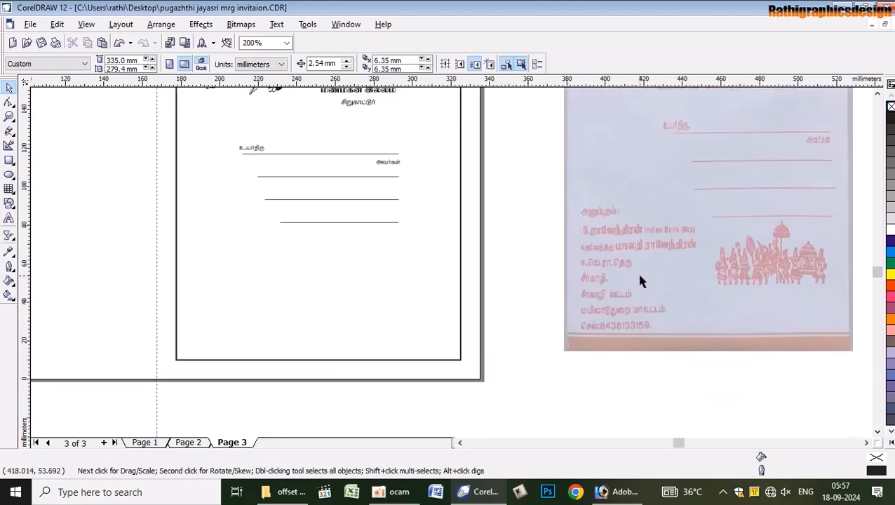
click(185, 443)
click(162, 443)
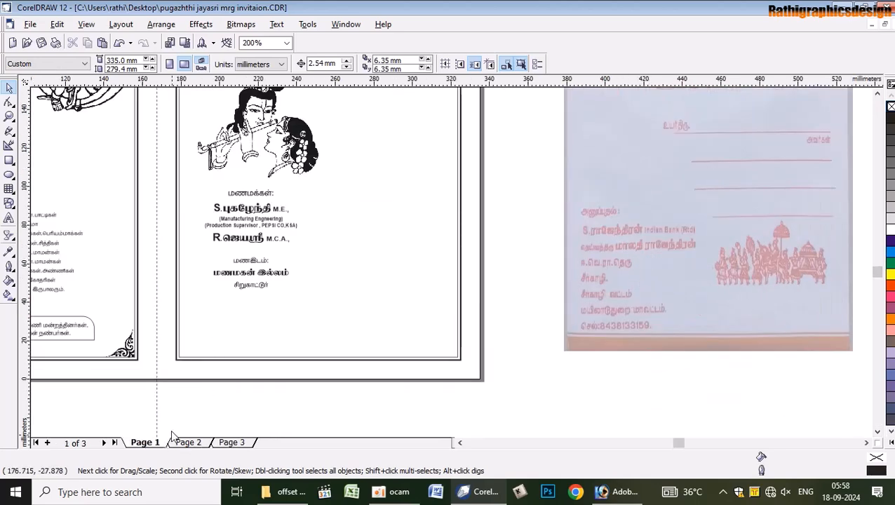
click(334, 246)
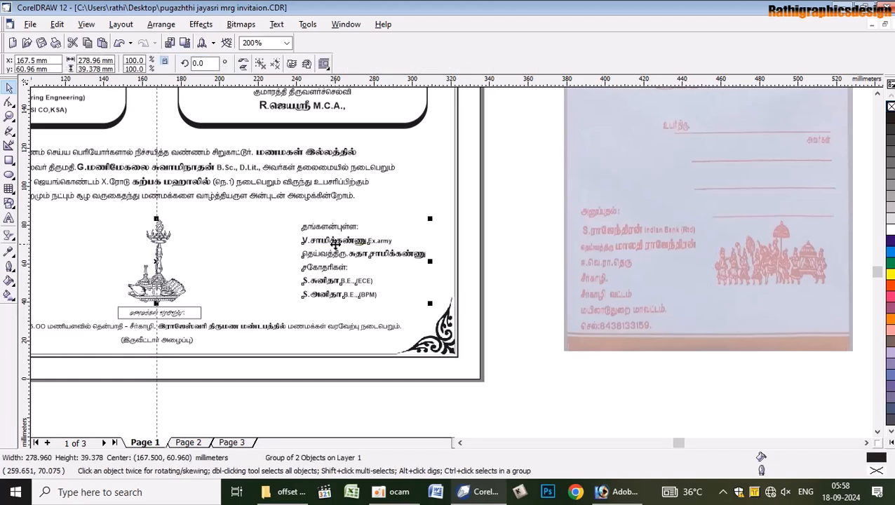
right_click(335, 243)
click(365, 270)
click(558, 397)
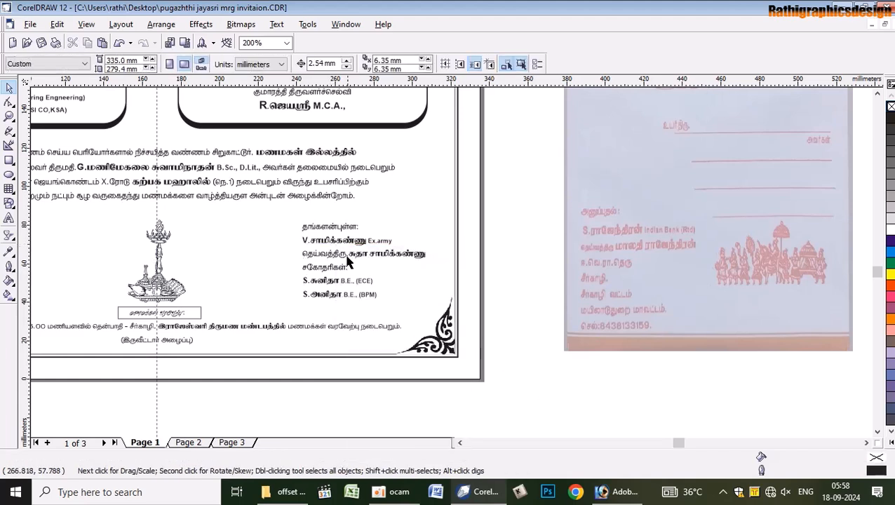
Copy the page 1 text block headed "தங்களன்புள்ள:" beside the lamp's right and paste it onto page 3
click(349, 261)
click(348, 256)
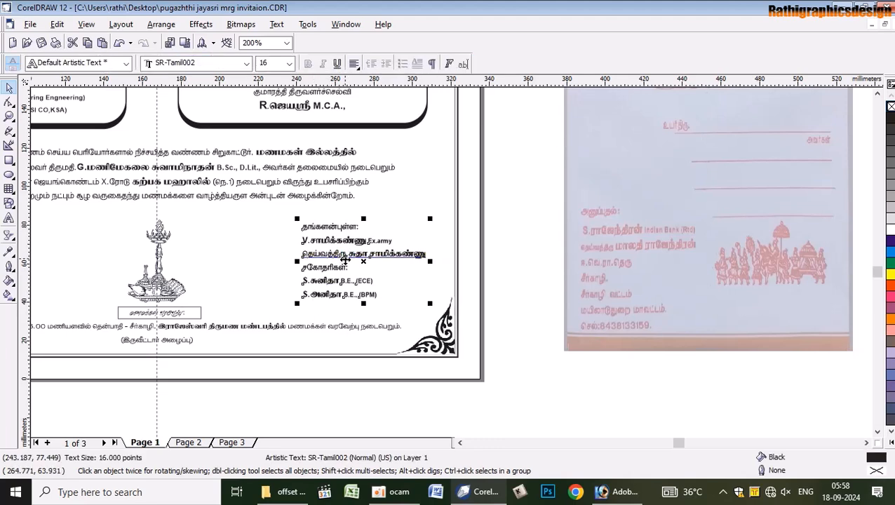
click(304, 395)
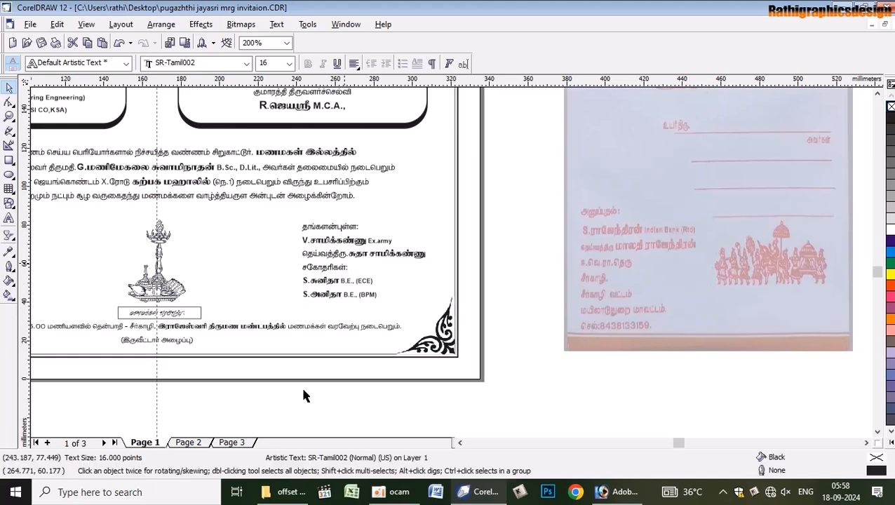
click(231, 443)
key(ctrl+v)
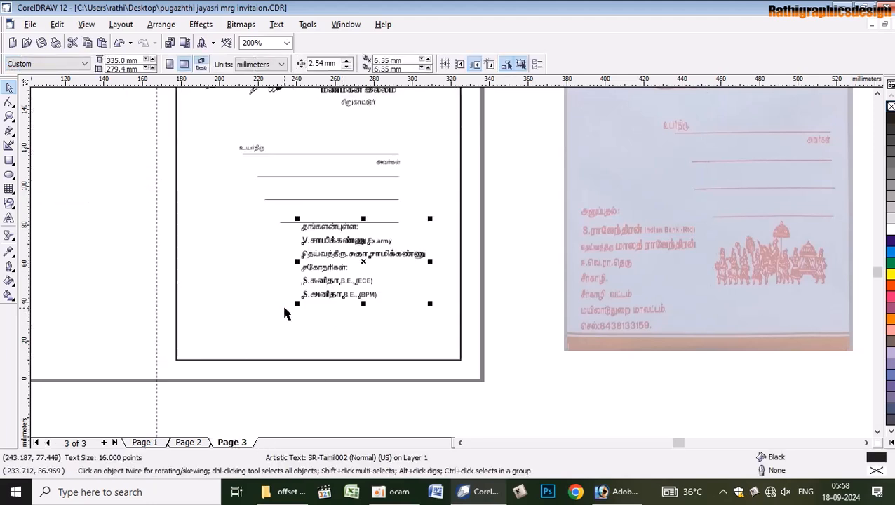
Move the pasted text block into the frame's lower left area, just below the four address lines
drag(363, 259, 253, 304)
click(424, 398)
click(254, 300)
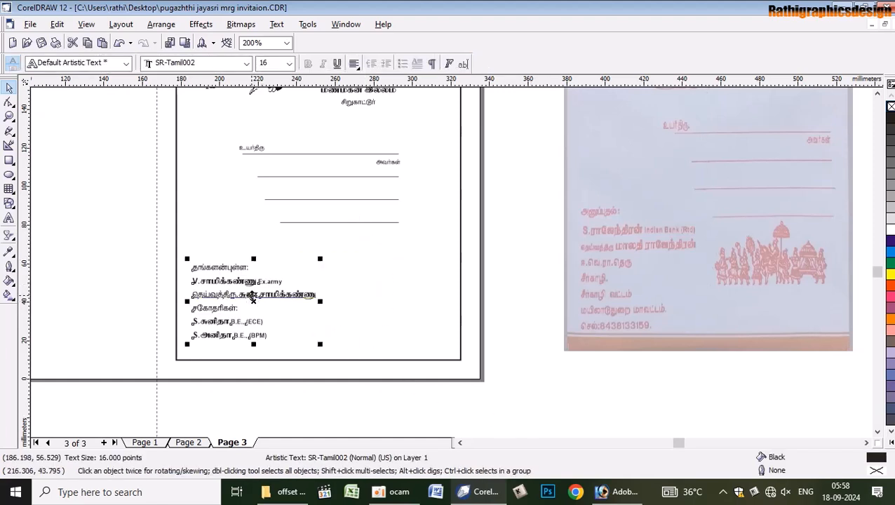
key(Up)
key(Up)
key(Up)
key(Up)
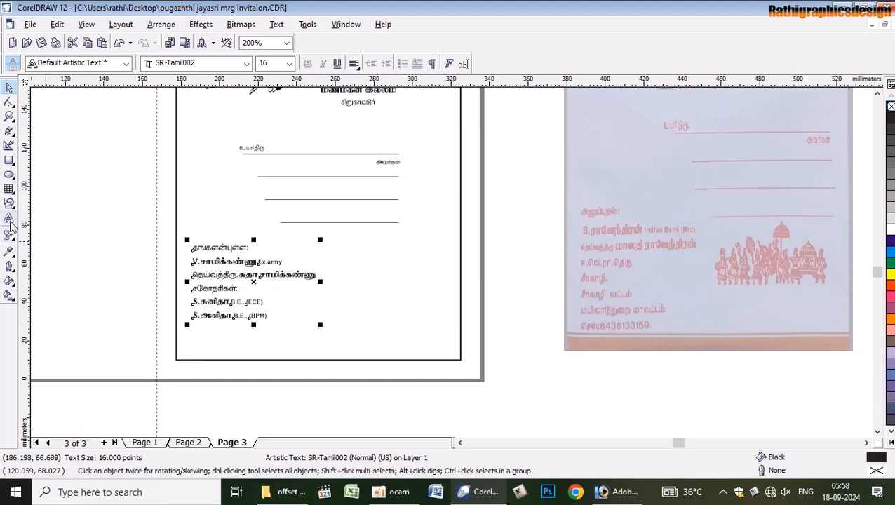
Replace the heading word in the block's first line with "அனுப்புதல்", keeping the colon after it
click(9, 218)
scroll(225, 244, up, 2)
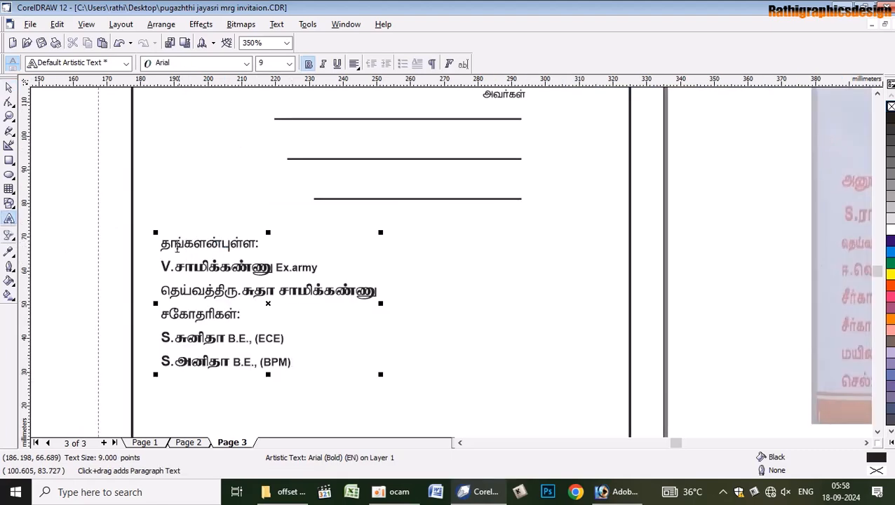
drag(162, 244, 172, 243)
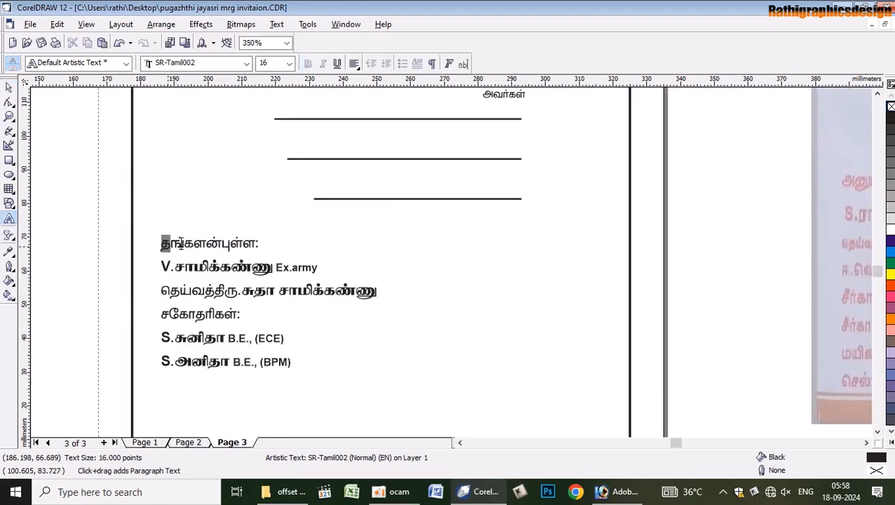
shift+click(243, 245)
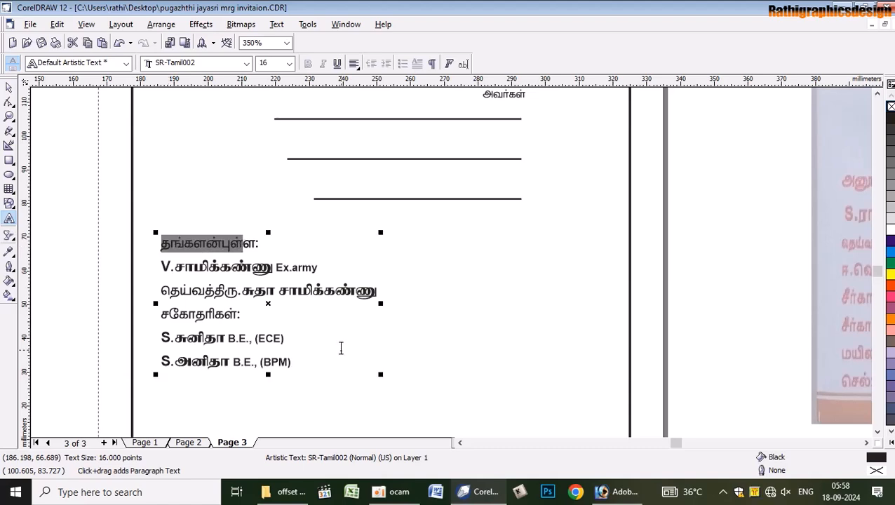
text(அ)
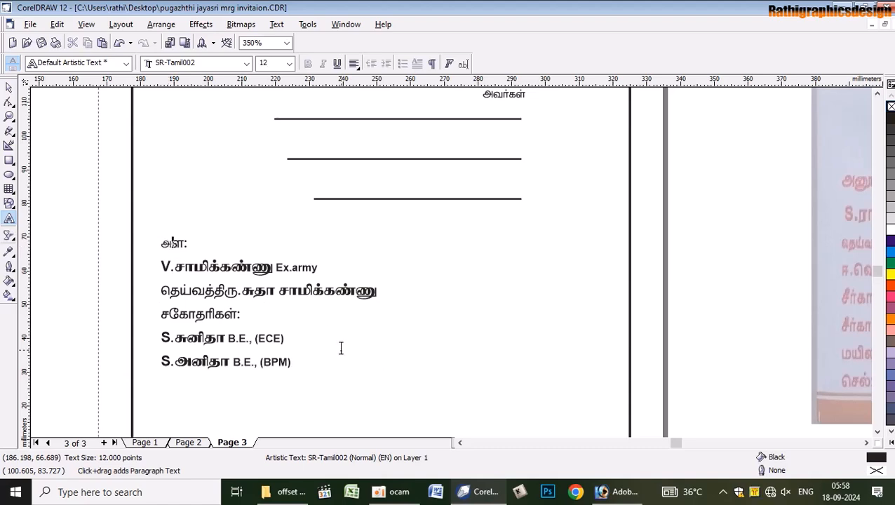
scroll(214, 245, up, 1)
text(னு)
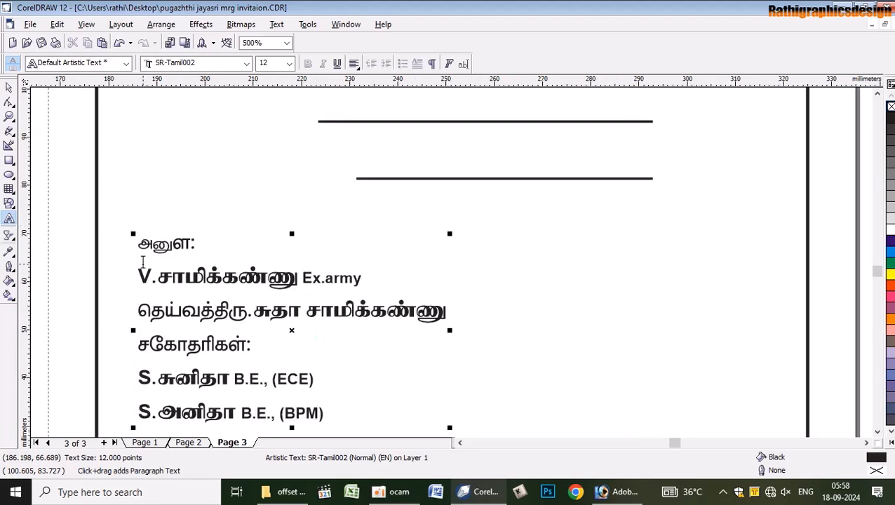
text(ப்பு)
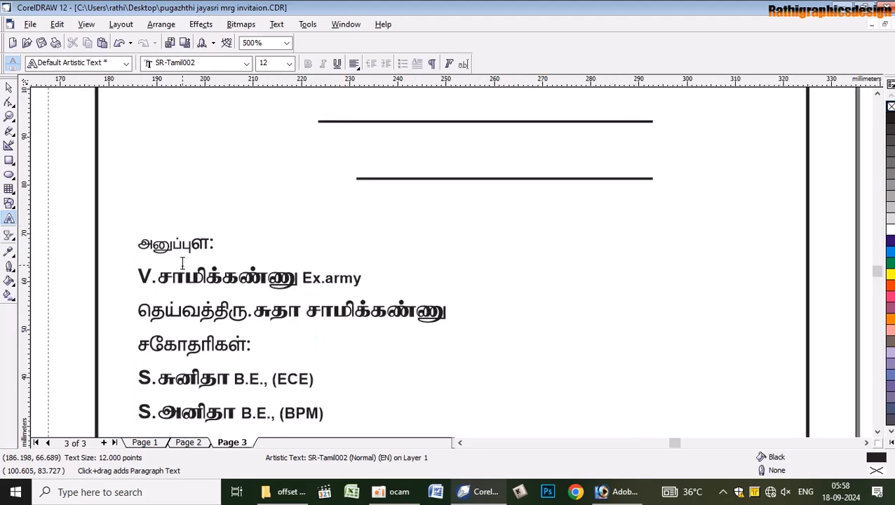
text(தல்)
Set the font size of the heading "அனுப்புதல்" to 14 points
double_click(214, 243)
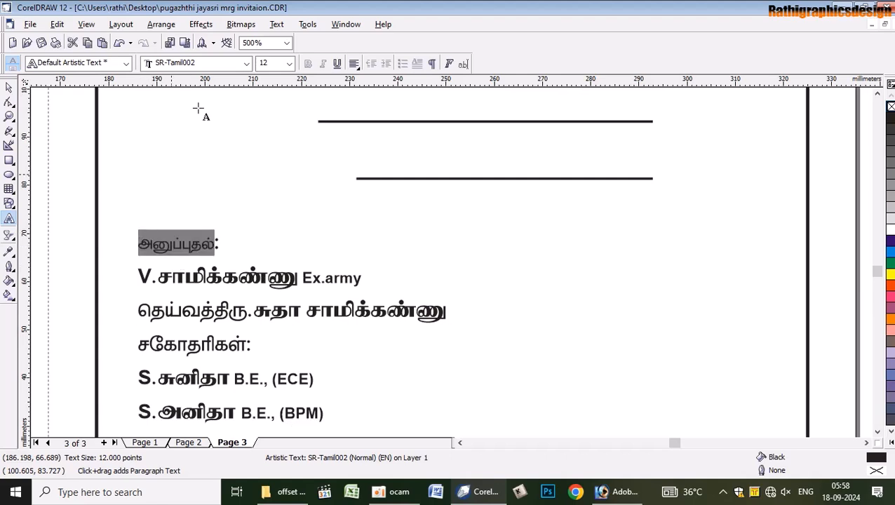
click(289, 63)
click(270, 171)
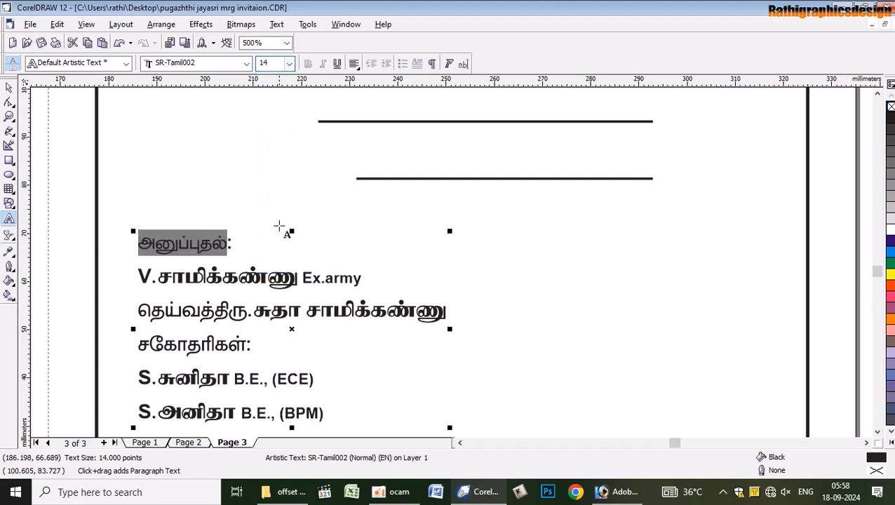
click(235, 244)
Set the font size of the heading "அனுப்புதல்" to 16 points
scroll(309, 291, down, 3)
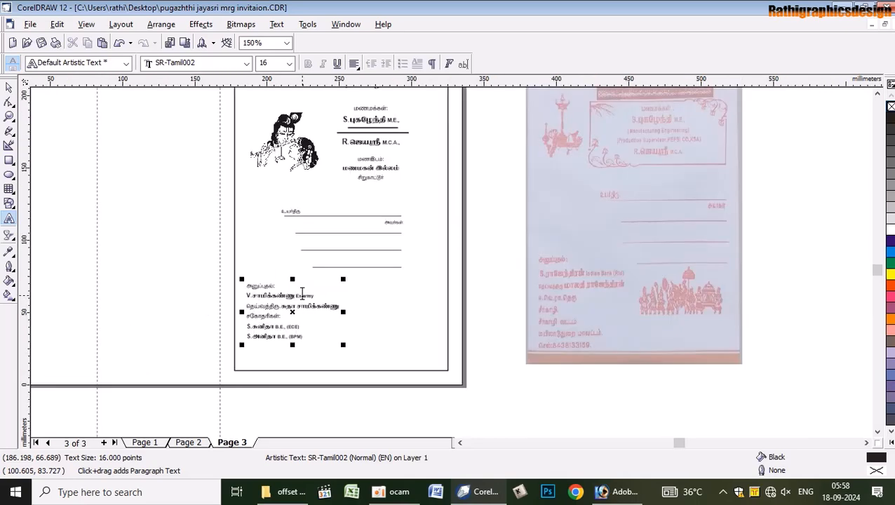
scroll(284, 290, up, 2)
click(260, 291)
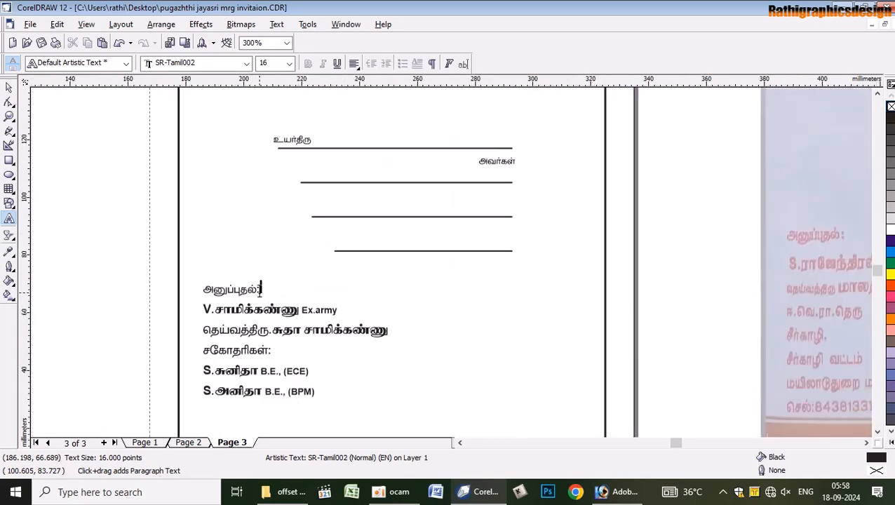
click(205, 293)
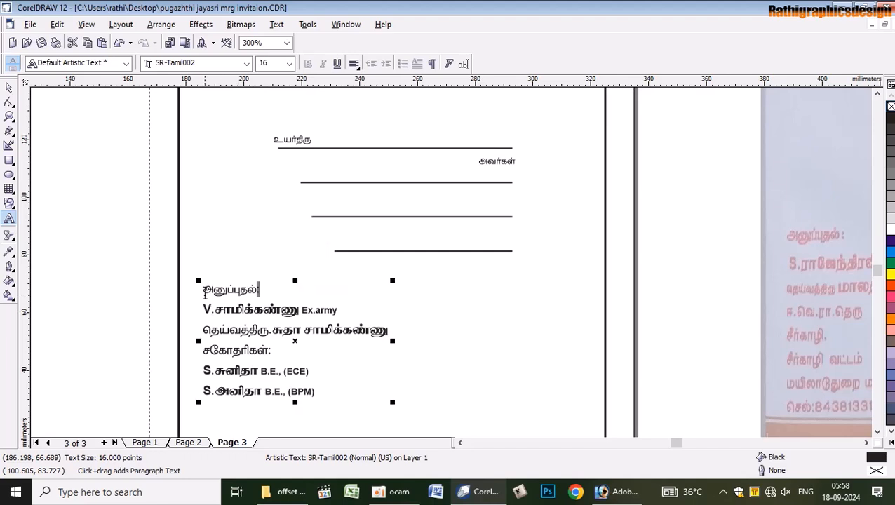
drag(204, 293, 250, 293)
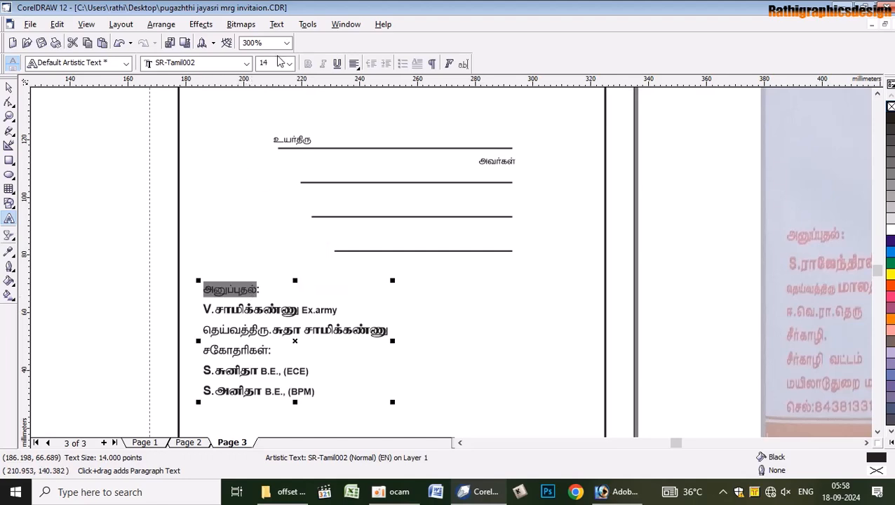
drag(278, 63, 169, 53)
text(16)
key(Return)
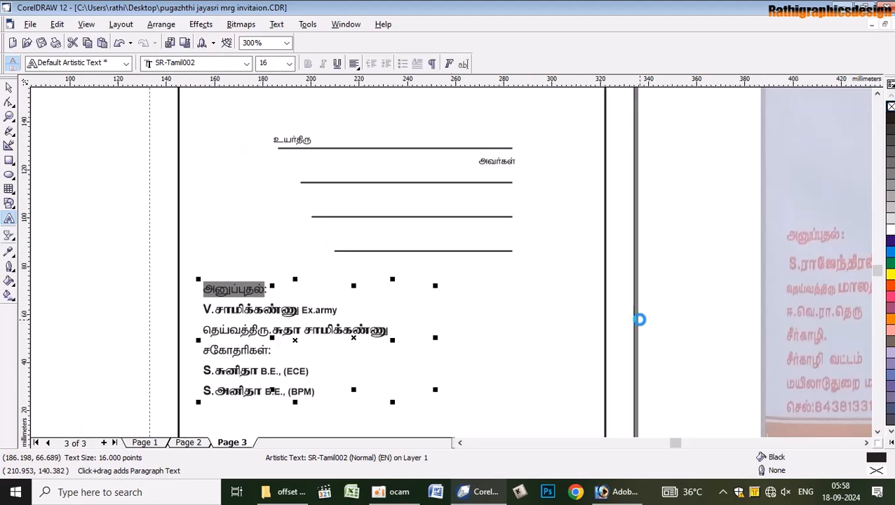
Delete the "சகோதரிகள்:" line and the two sisters' name lines from the sender text block
scroll(639, 320, down, 1)
click(294, 352)
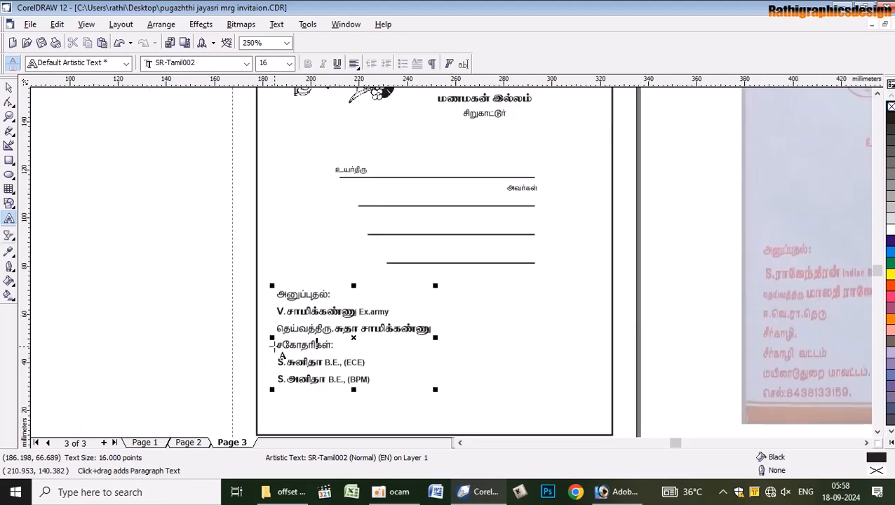
drag(278, 345, 384, 384)
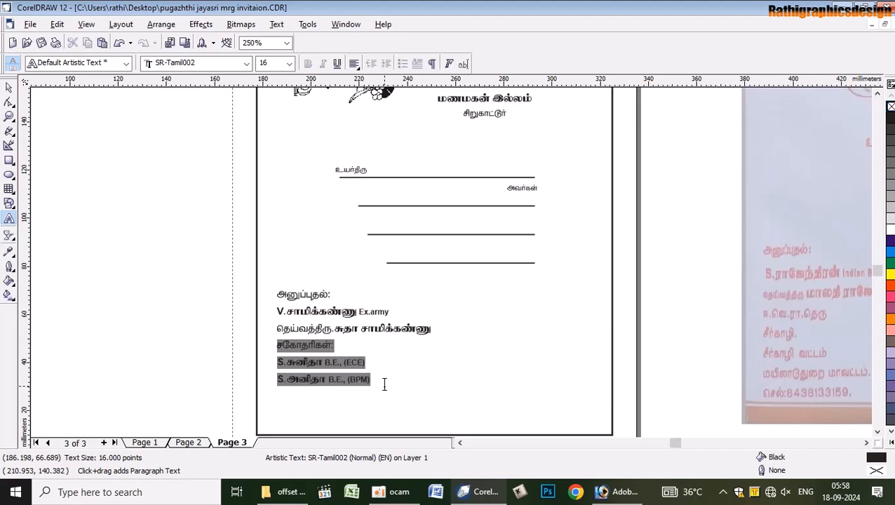
key(Delete)
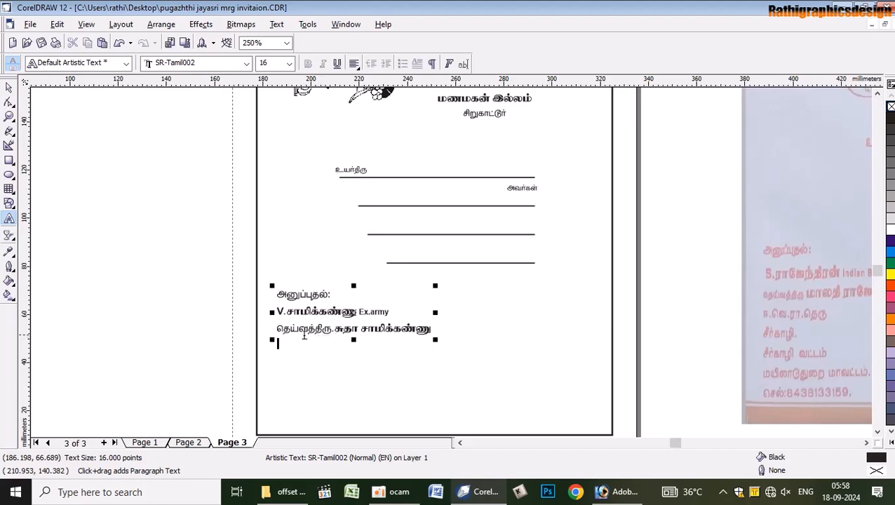
Paste the copied text block inside the sender text, directly below its "தெய்வத்திரு" line
drag(302, 329, 311, 331)
click(331, 331)
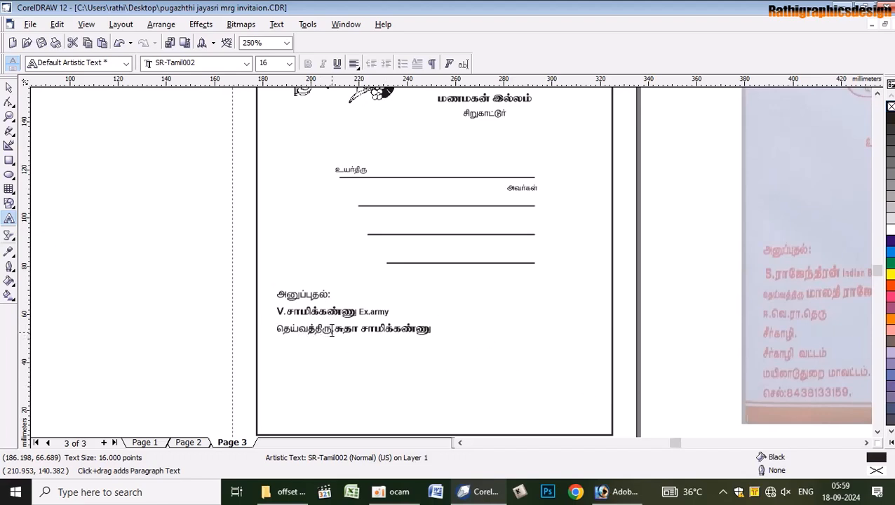
key(shift+End)
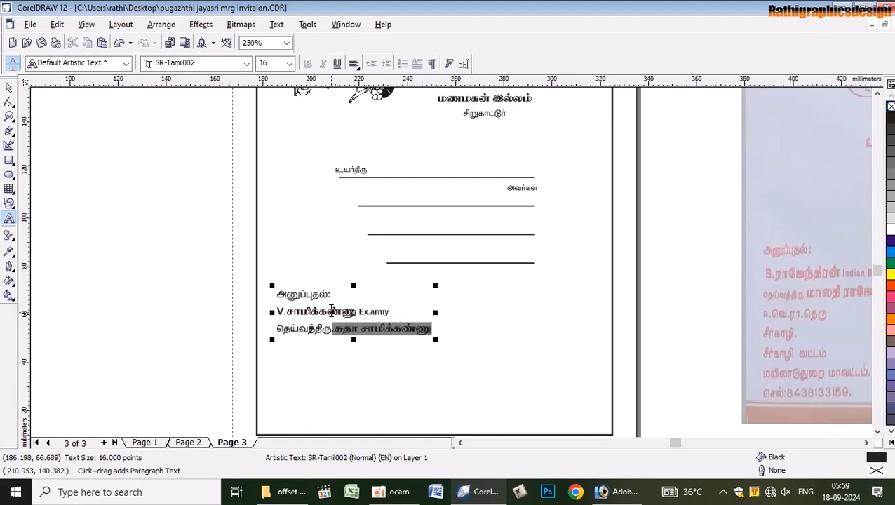
scroll(306, 345, up, 1)
click(304, 334)
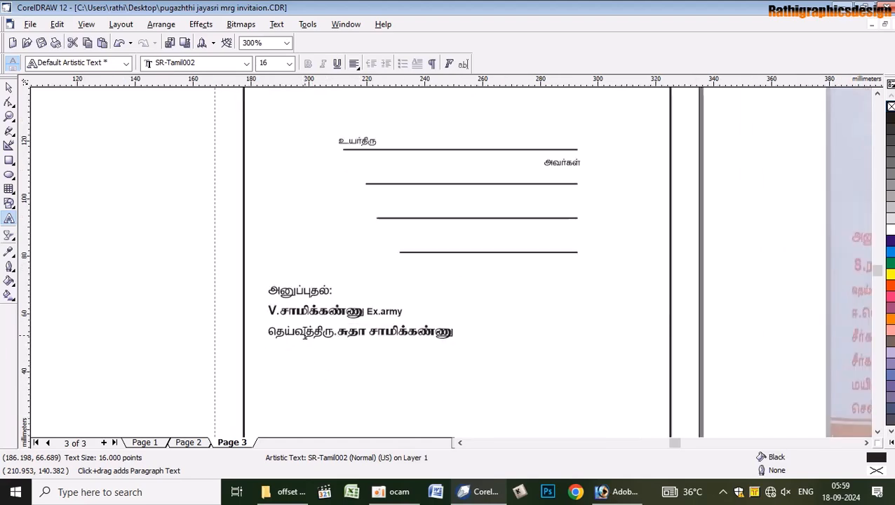
key(shift+End)
key(Return)
key(ctrl+z)
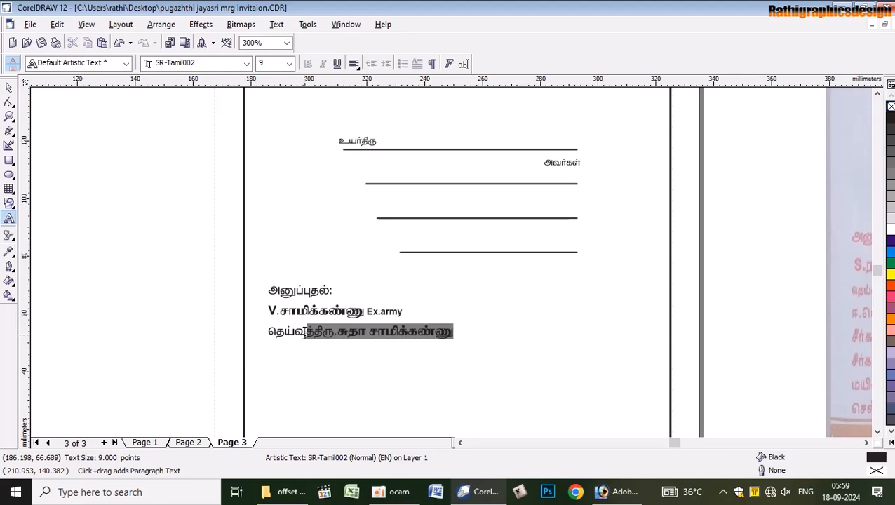
click(305, 335)
key(ctrl+z)
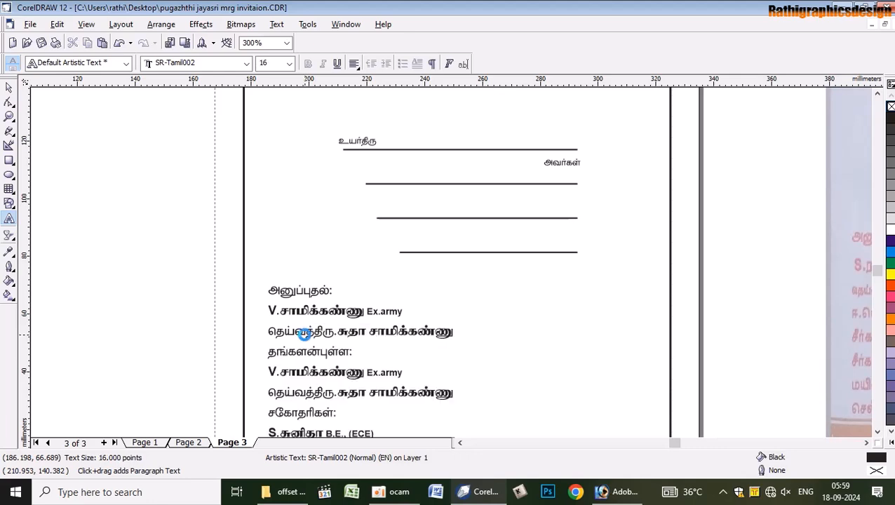
Undo the last paste in the sender text block
key(ctrl+z)
key(ctrl+z)
Add the sender's street, town, taluk, district and mobile number as separate lines below the "தெய்வத்திரு" line of the sender block
drag(295, 332, 310, 330)
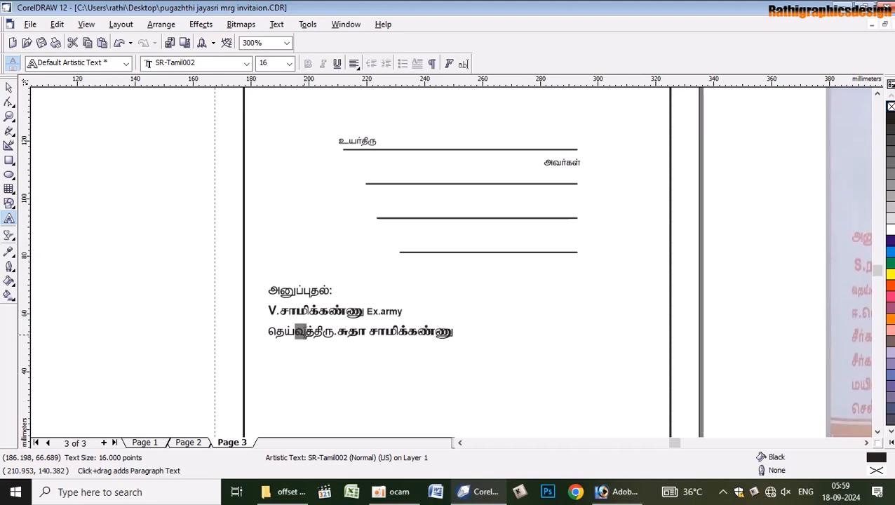
key(End)
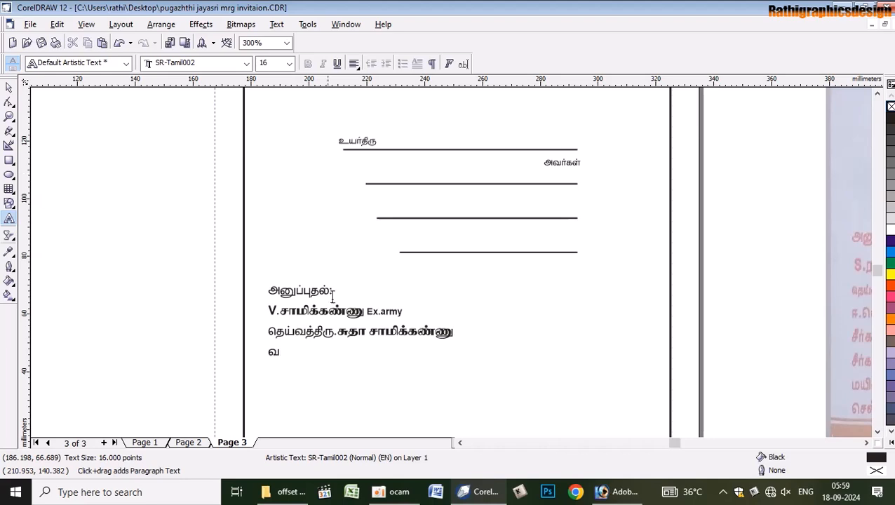
scroll(350, 287, down, 1)
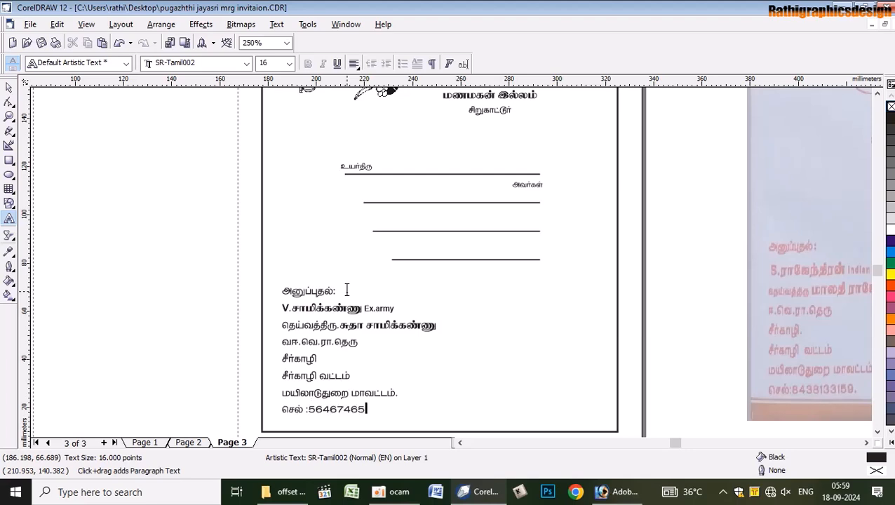
click(387, 409)
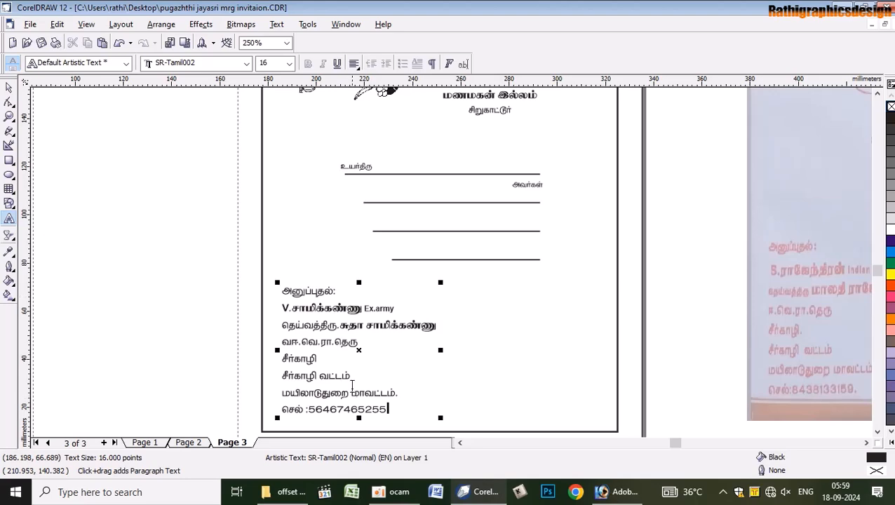
scroll(163, 292, down, 3)
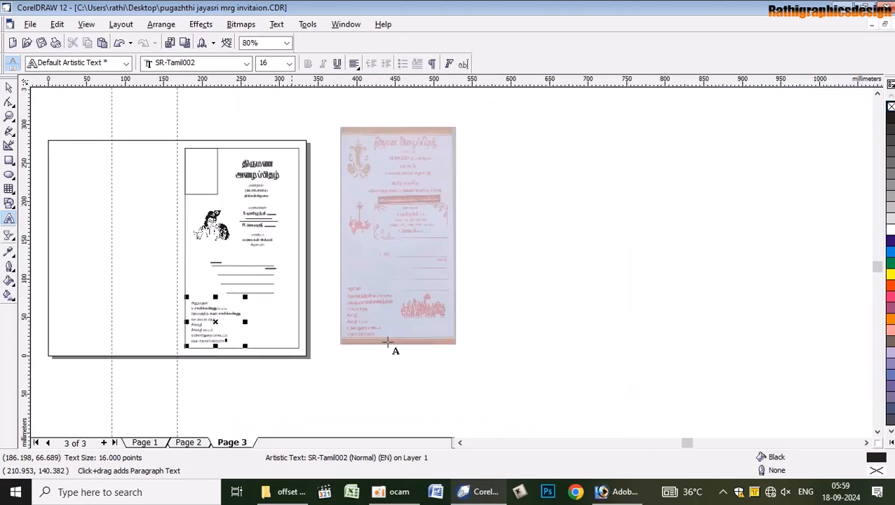
scroll(307, 324, up, 1)
scroll(297, 295, up, 2)
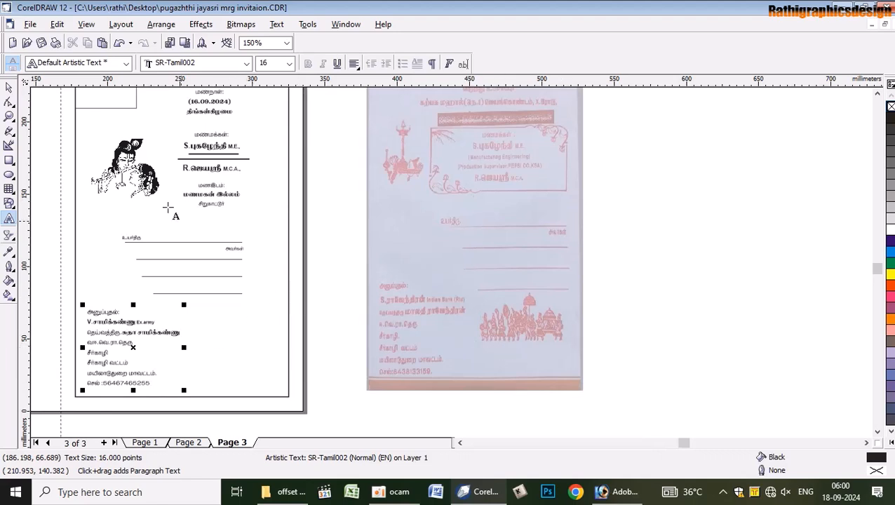
Deselect the sender text block and save the invitation document
click(8, 88)
click(219, 341)
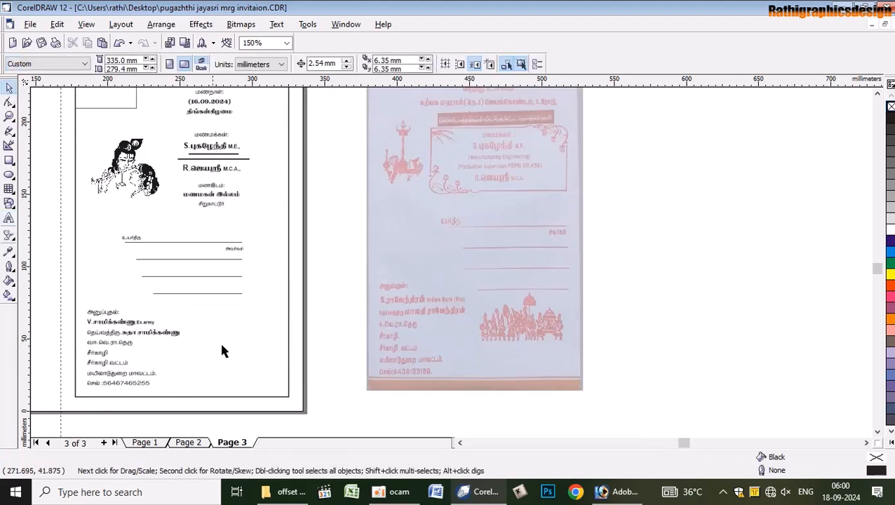
key(ctrl+s)
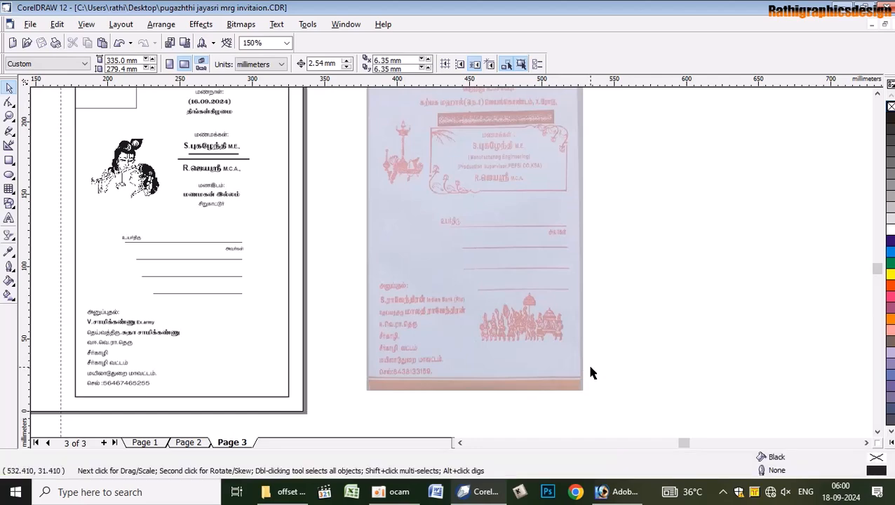
Switch to File Explorer and open the clipart folder F:\2024\Black Cliparts\Black Cliparts\Cd1\TIFF
click(295, 491)
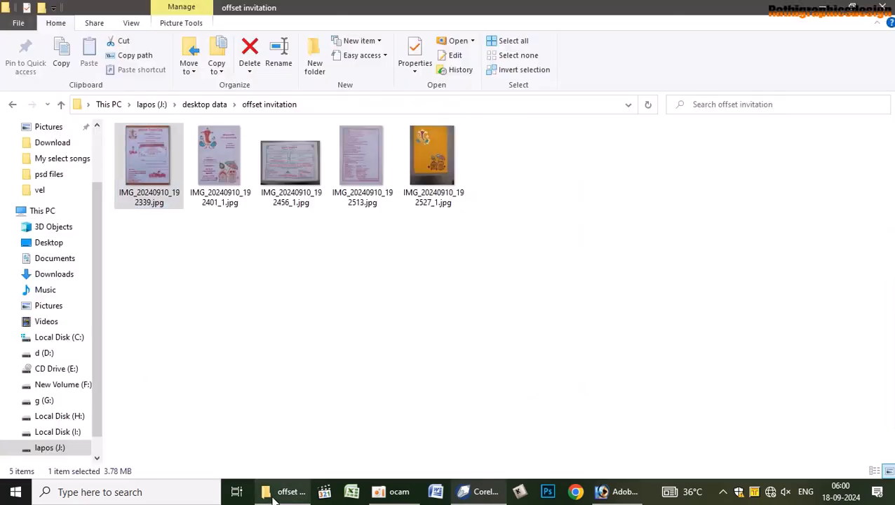
click(63, 385)
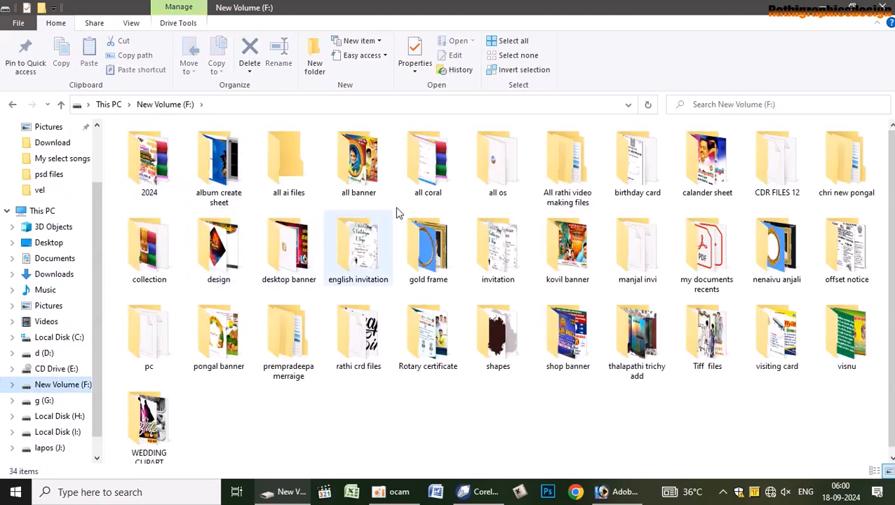
double_click(144, 168)
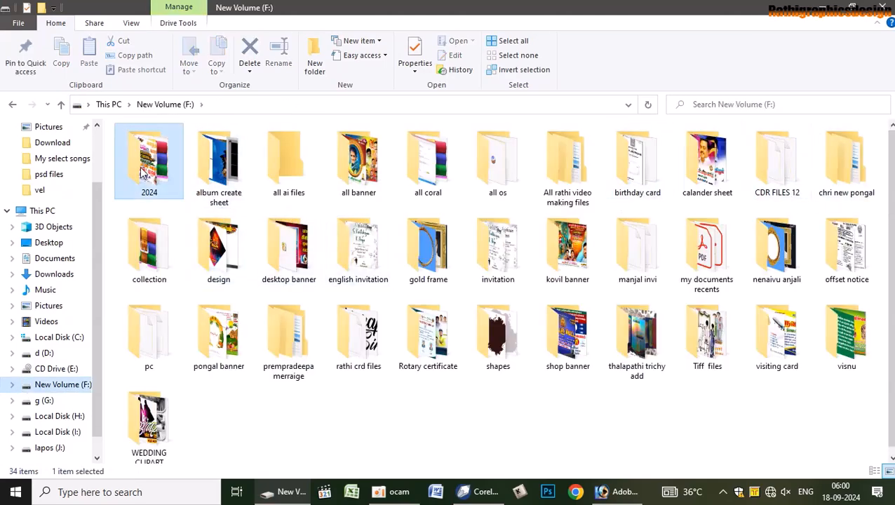
double_click(851, 190)
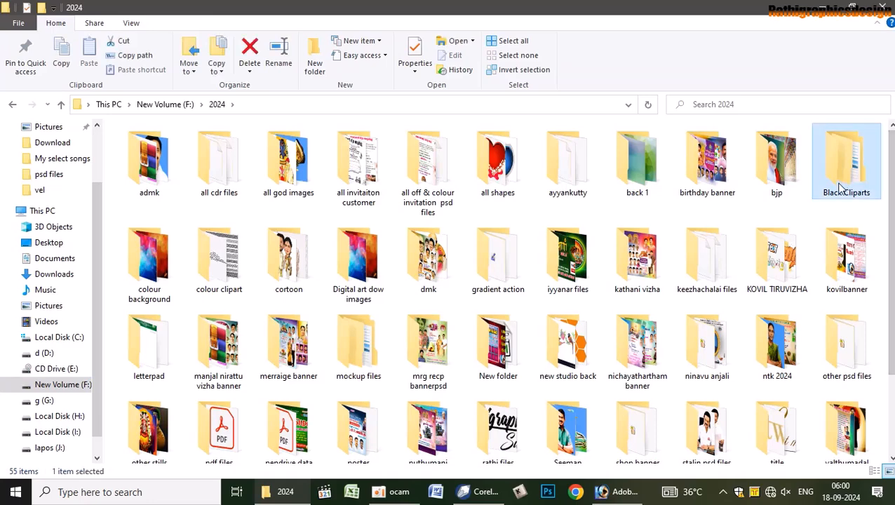
double_click(196, 148)
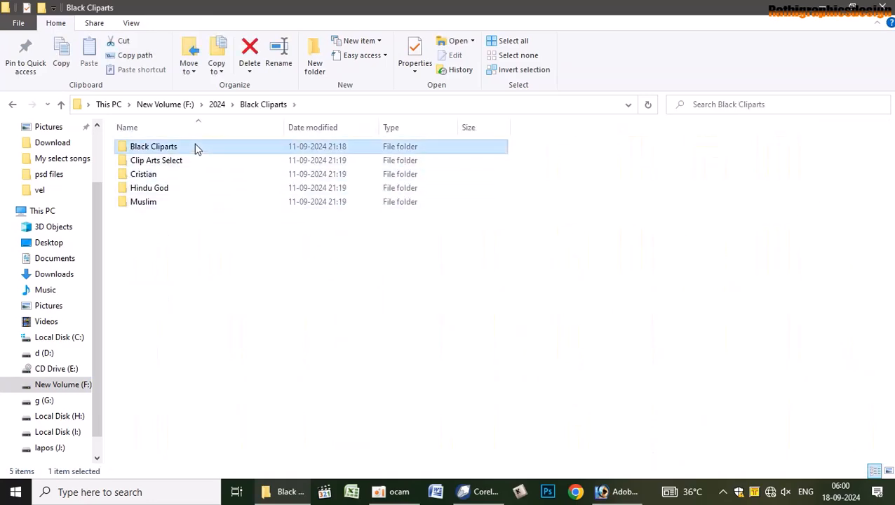
double_click(164, 147)
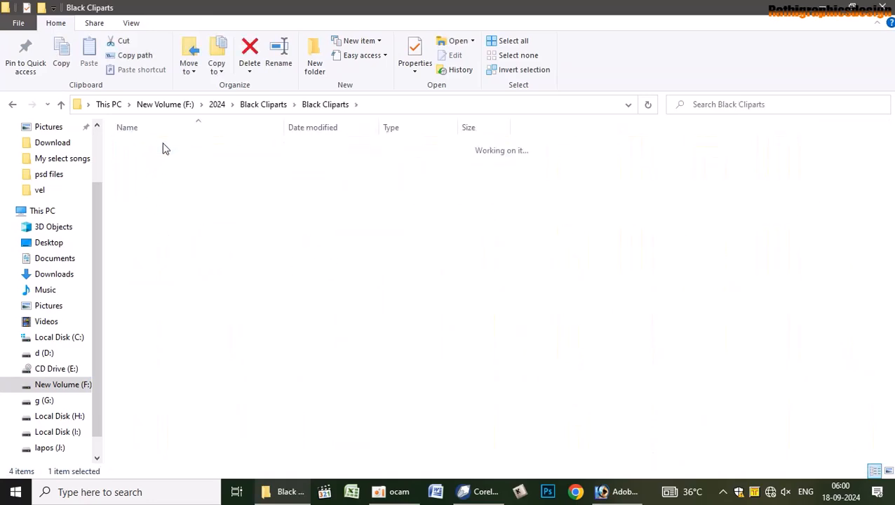
click(286, 155)
double_click(286, 154)
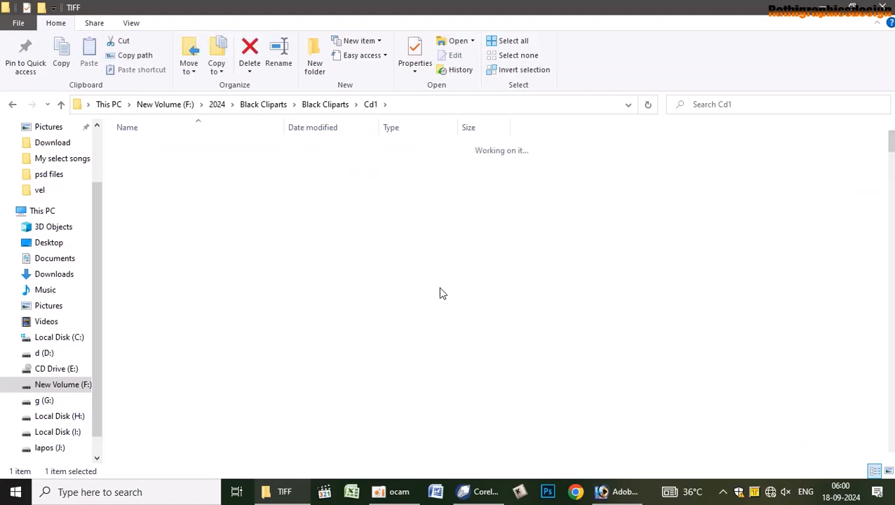
Look through the clipart files in the Cd1 TIFF folder for a picture suited to the wedding invitation
scroll(650, 358, down, 5)
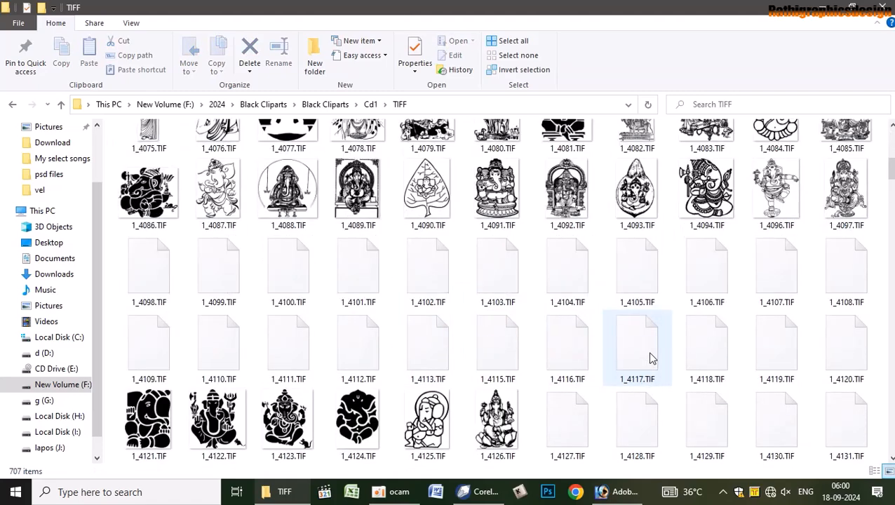
scroll(649, 358, down, 5)
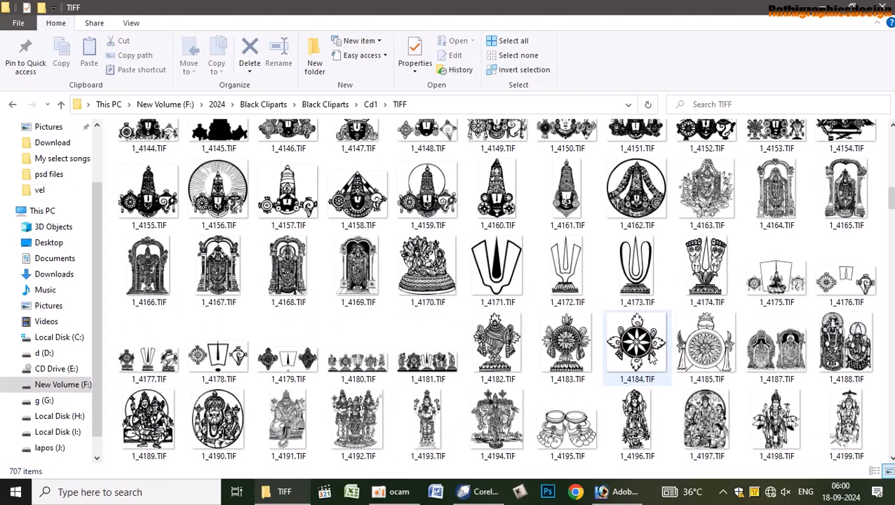
scroll(649, 357, down, 5)
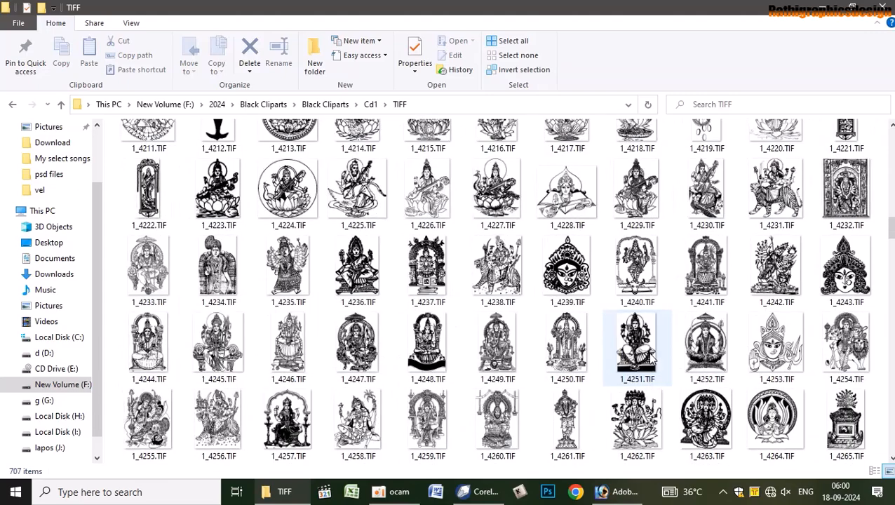
scroll(650, 358, down, 5)
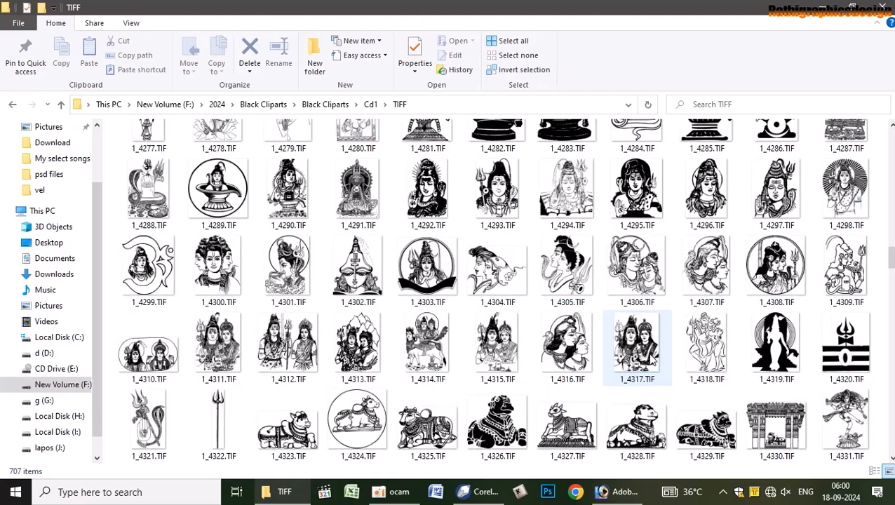
scroll(704, 355, down, 3)
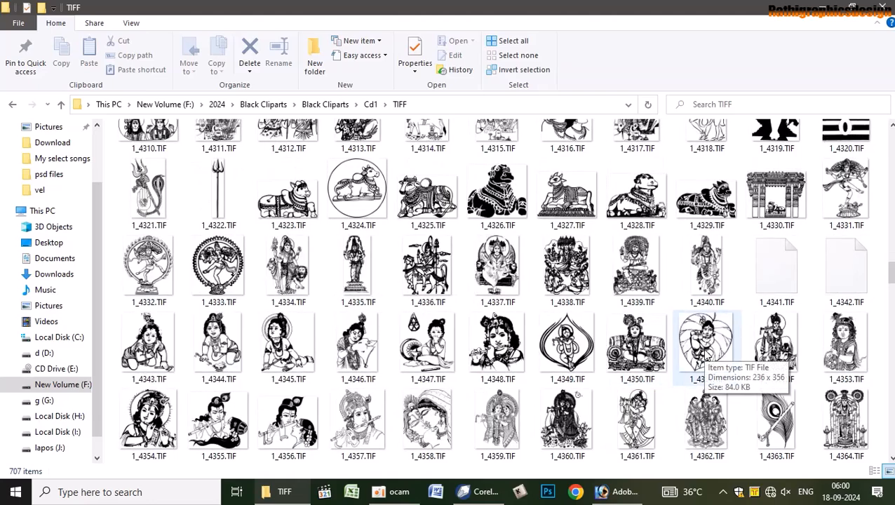
scroll(706, 357, down, 3)
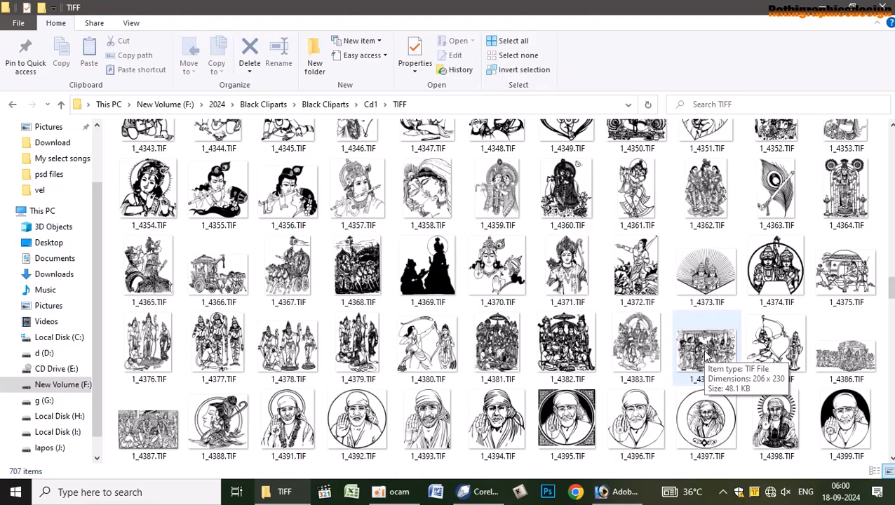
scroll(705, 358, down, 3)
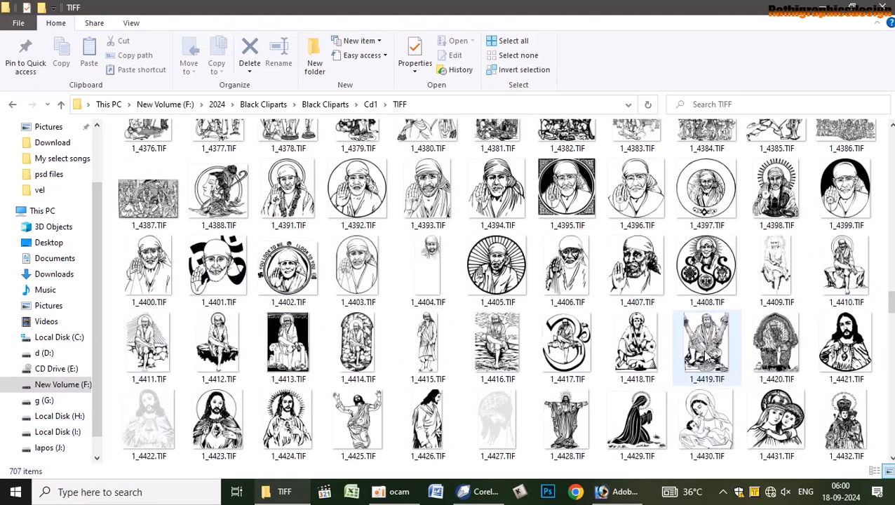
scroll(705, 354, down, 6)
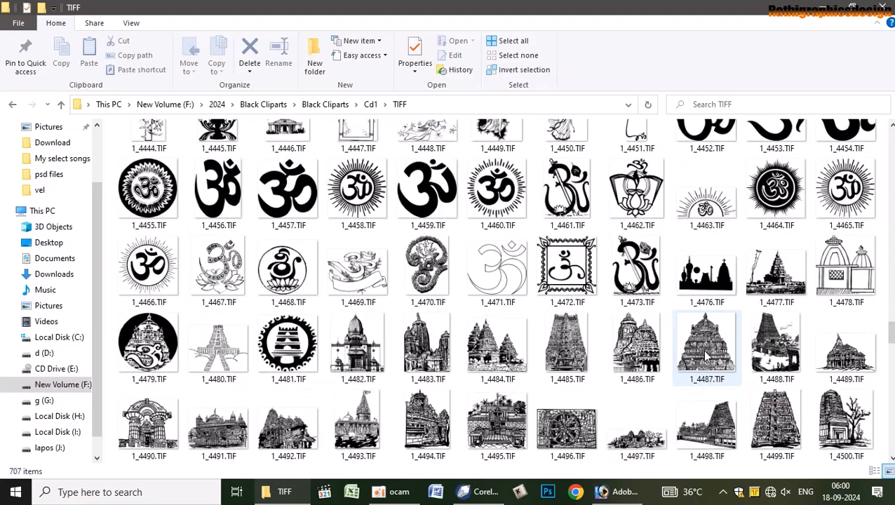
scroll(704, 356, down, 3)
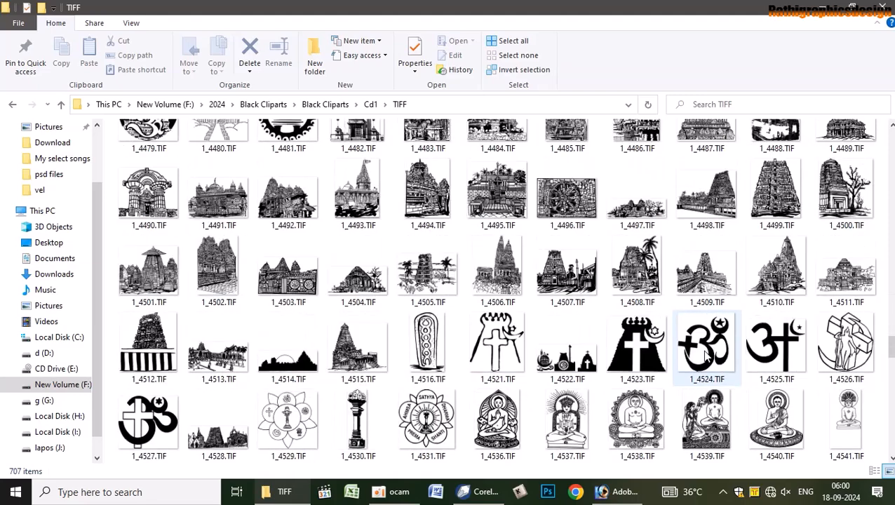
scroll(705, 356, down, 6)
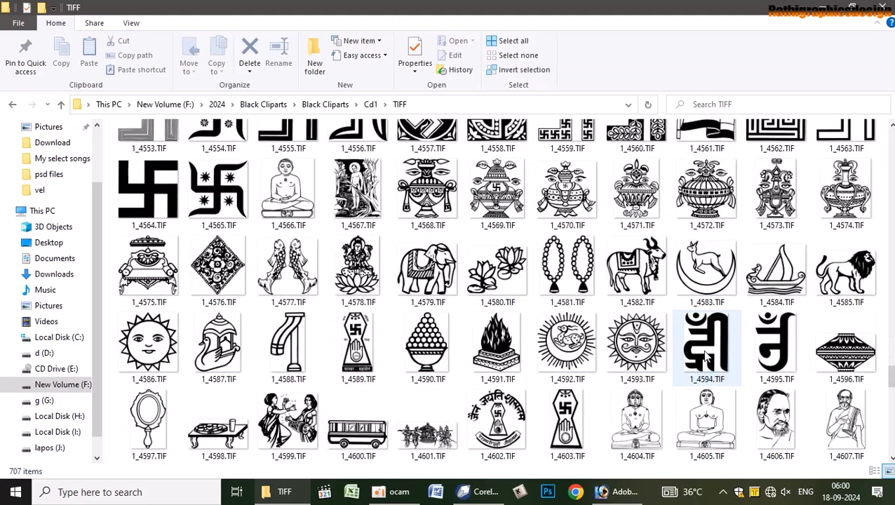
scroll(705, 357, down, 9)
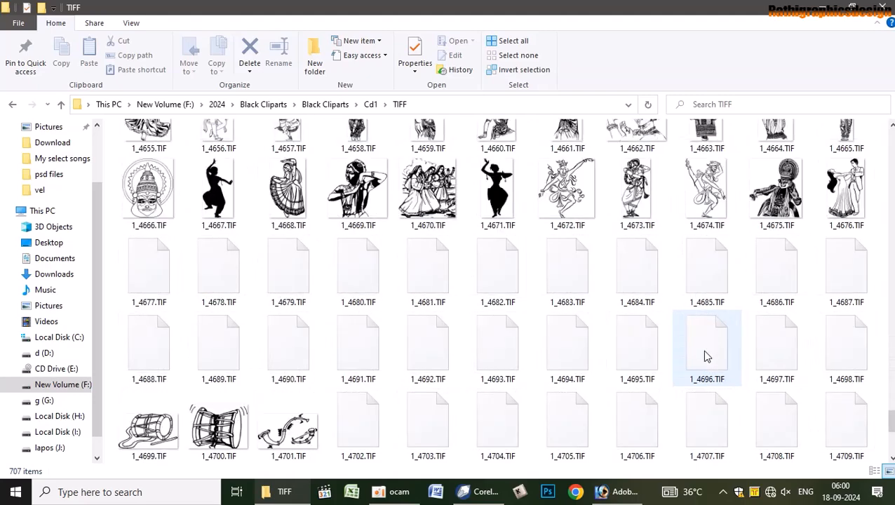
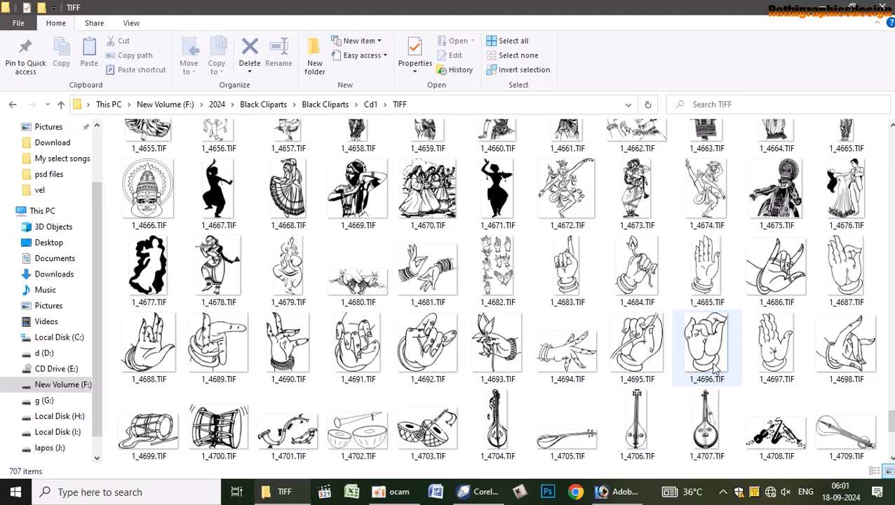
scroll(714, 368, down, 5)
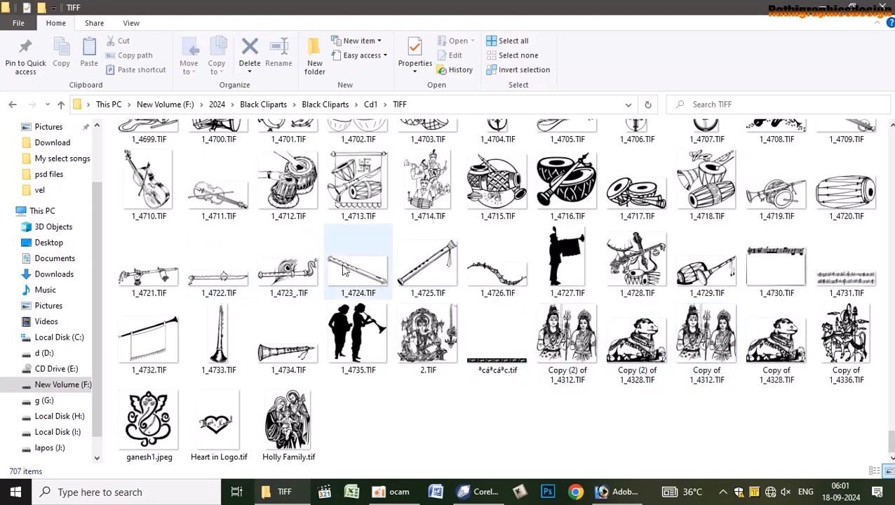
Open the second clipart collection's folder Cd2\TIF\upto5440 inside the inner Black Cliparts folder
click(12, 104)
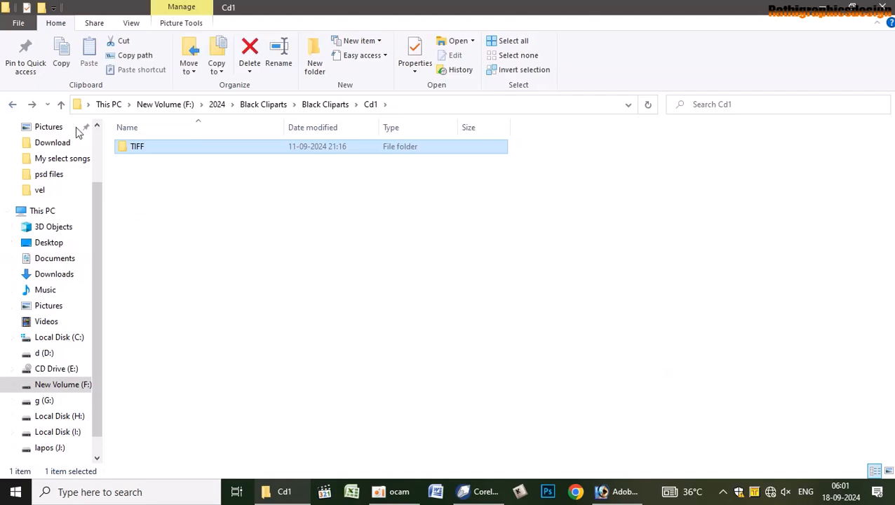
click(256, 106)
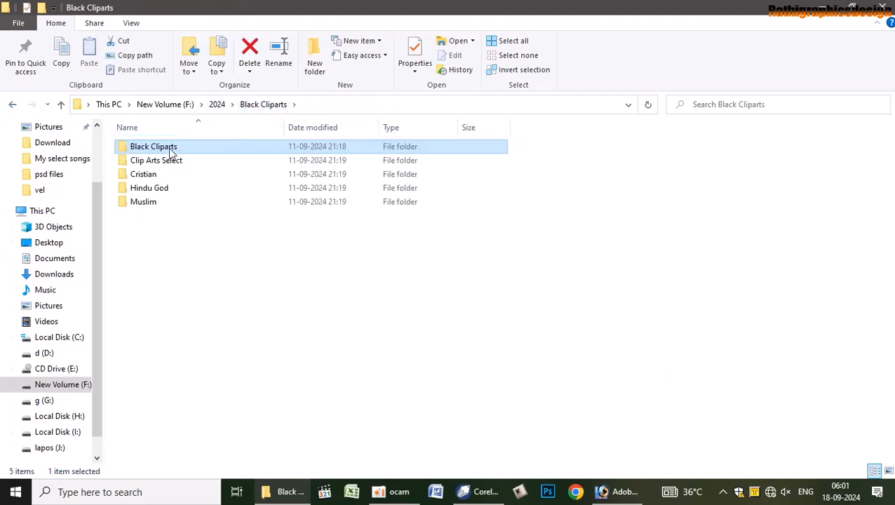
double_click(171, 152)
double_click(162, 159)
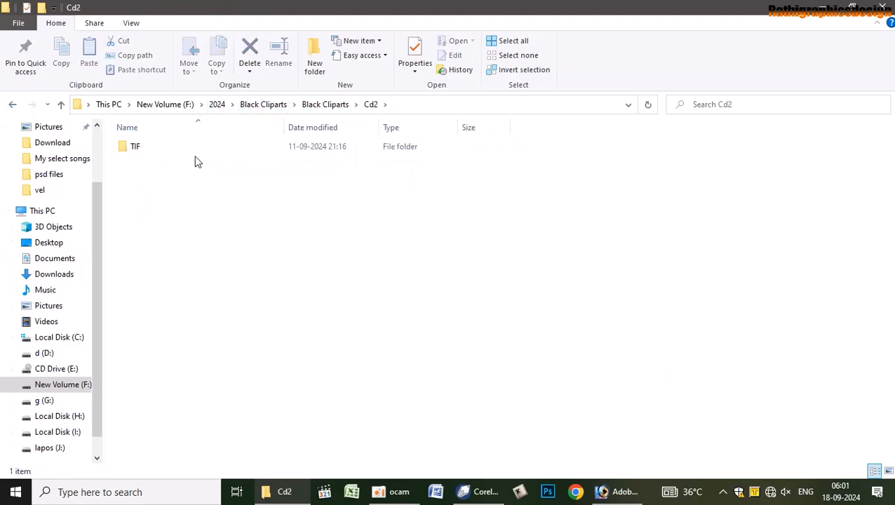
double_click(203, 156)
click(237, 153)
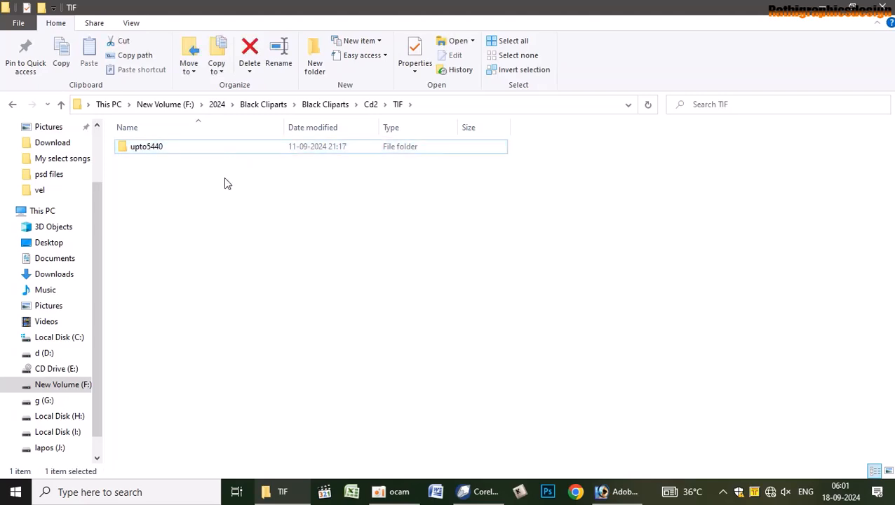
double_click(246, 148)
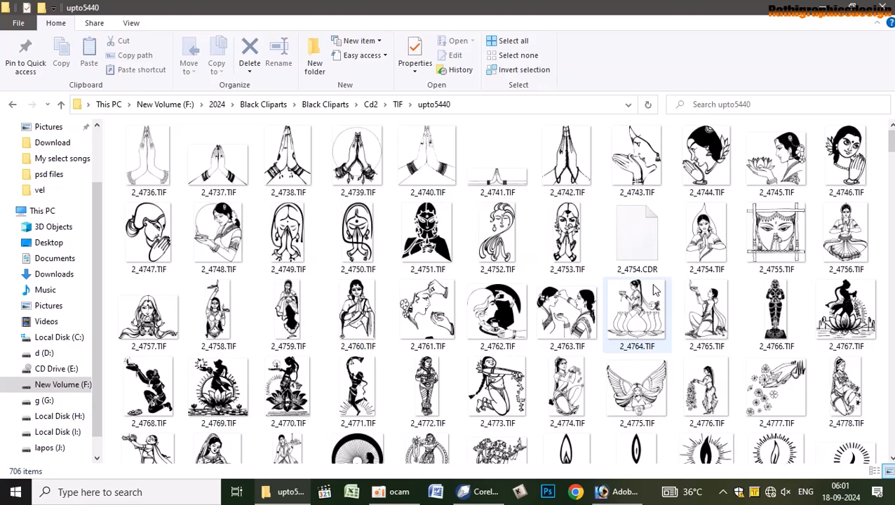
Look through the clipart files in the upto5440 folder for a picture matching the printed card
scroll(654, 289, down, 8)
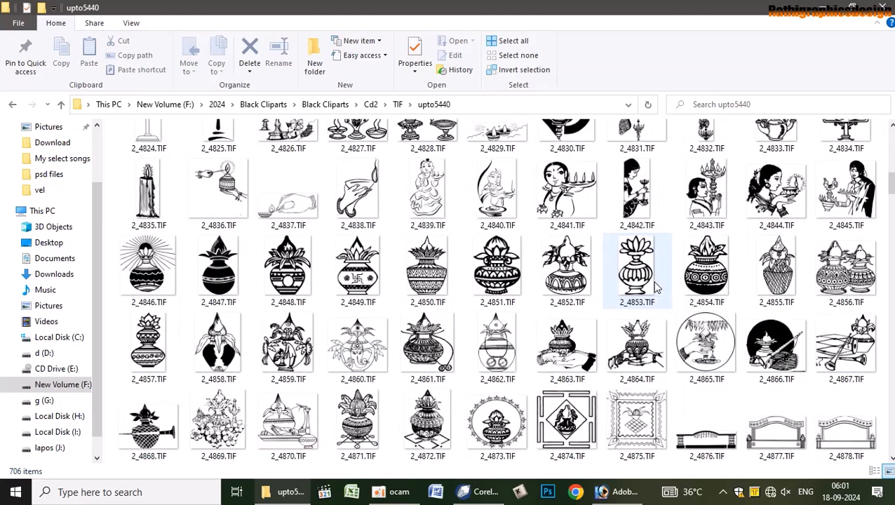
scroll(653, 289, down, 3)
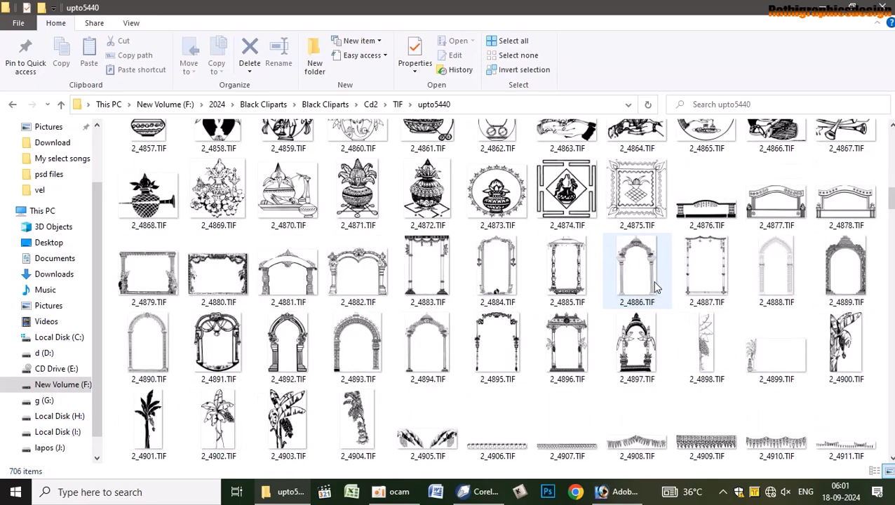
scroll(656, 287, down, 3)
scroll(656, 287, down, 3)
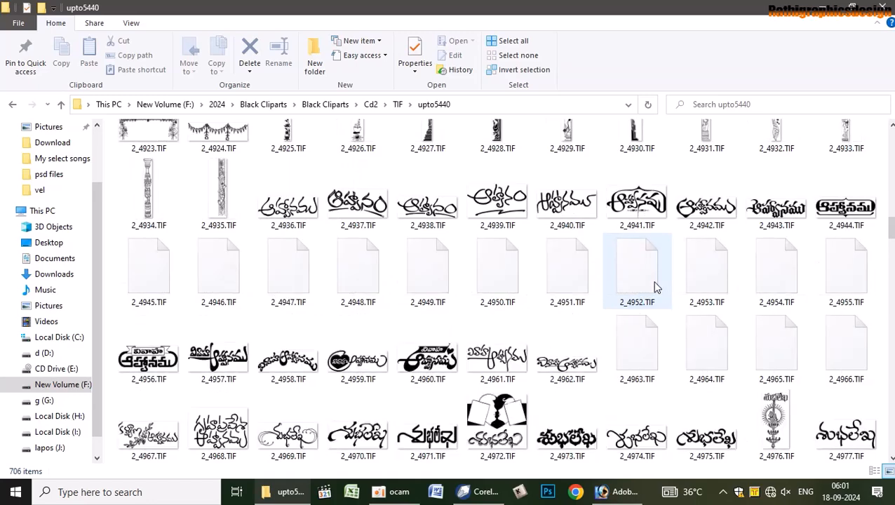
scroll(656, 288, down, 12)
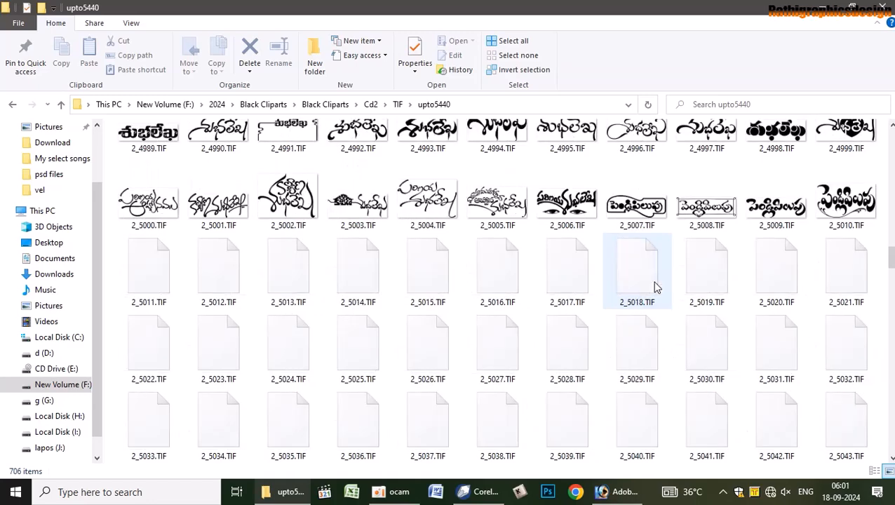
scroll(656, 287, down, 3)
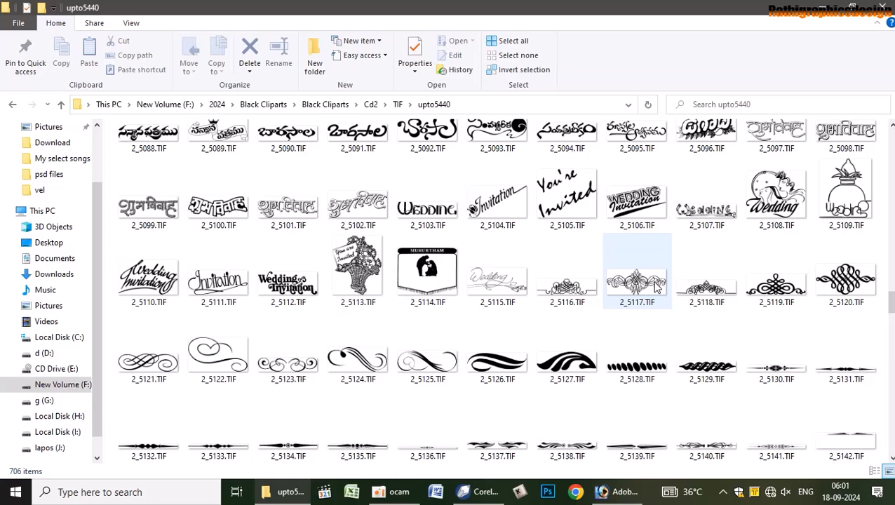
scroll(656, 288, down, 3)
scroll(656, 287, down, 3)
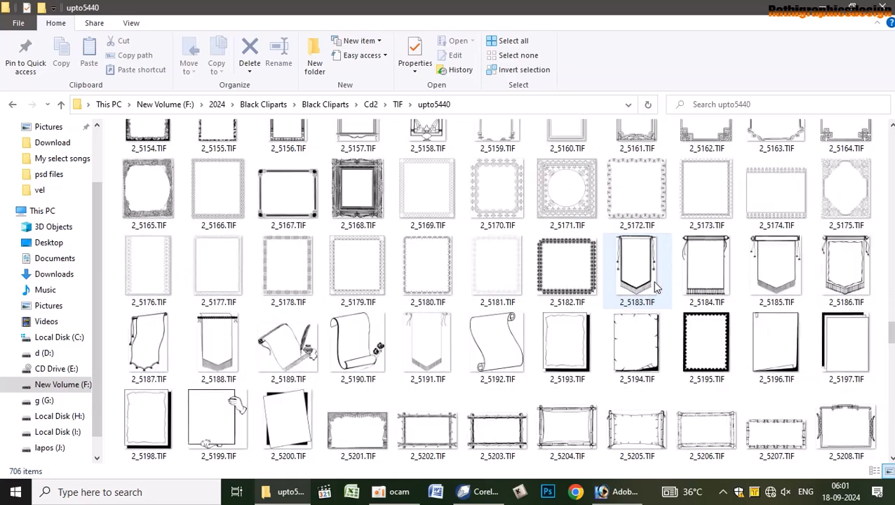
scroll(656, 288, down, 6)
scroll(656, 287, down, 3)
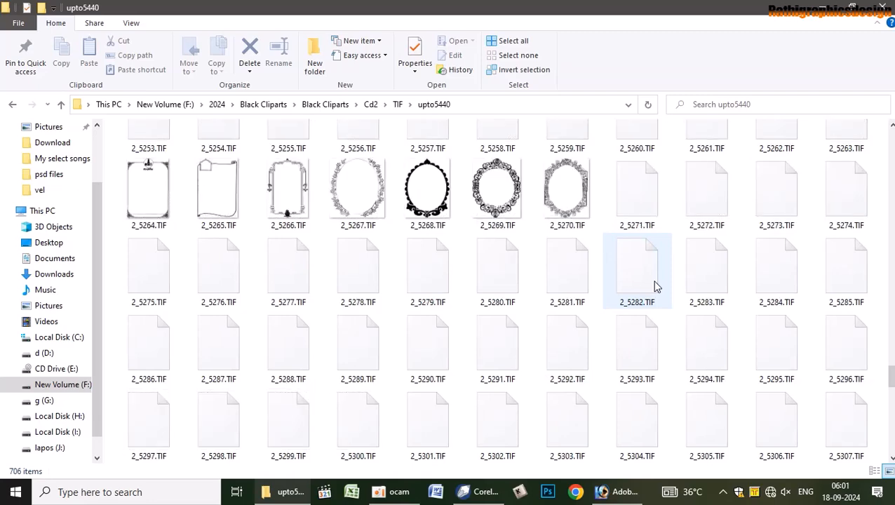
scroll(656, 288, down, 6)
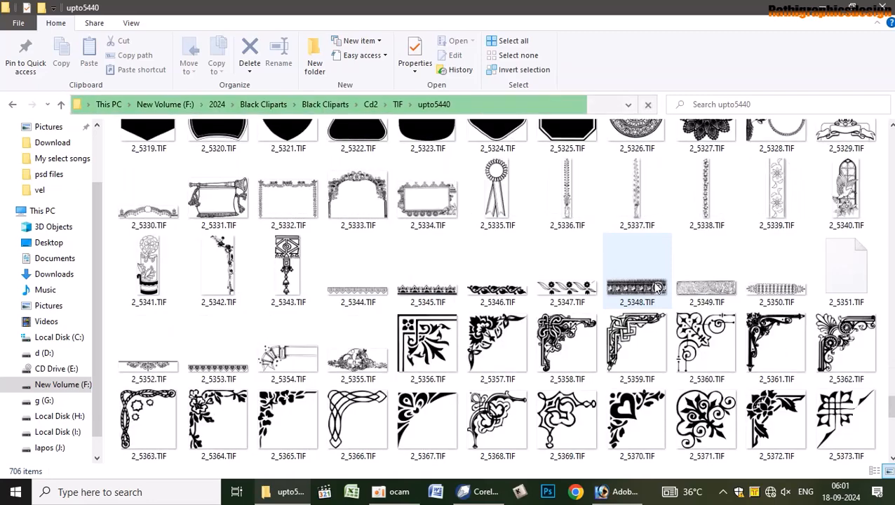
scroll(656, 288, down, 3)
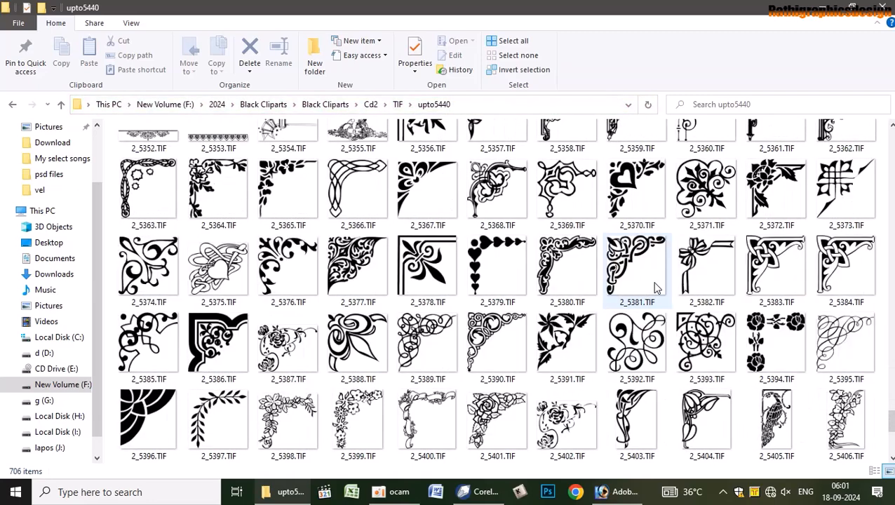
scroll(656, 288, up, 5)
scroll(656, 288, down, 9)
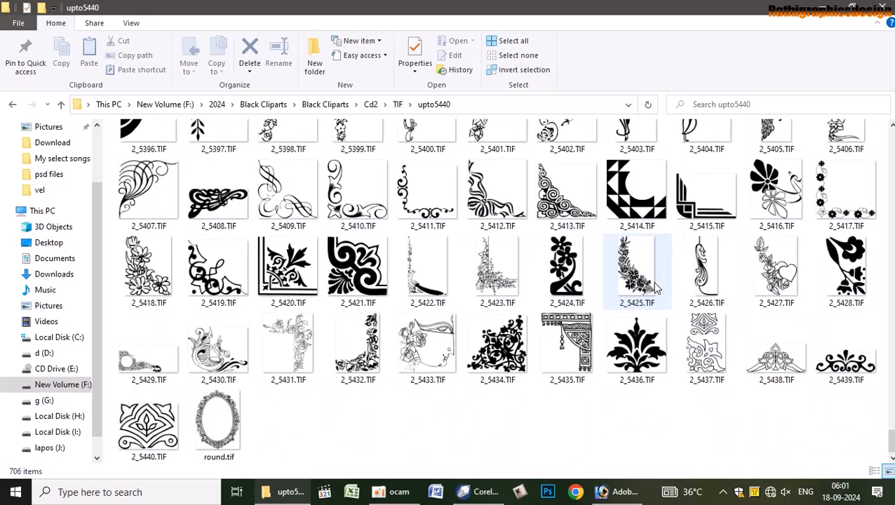
Go back to the inner Black Cliparts folder and open Cd3\TIFF\upto6440
click(13, 105)
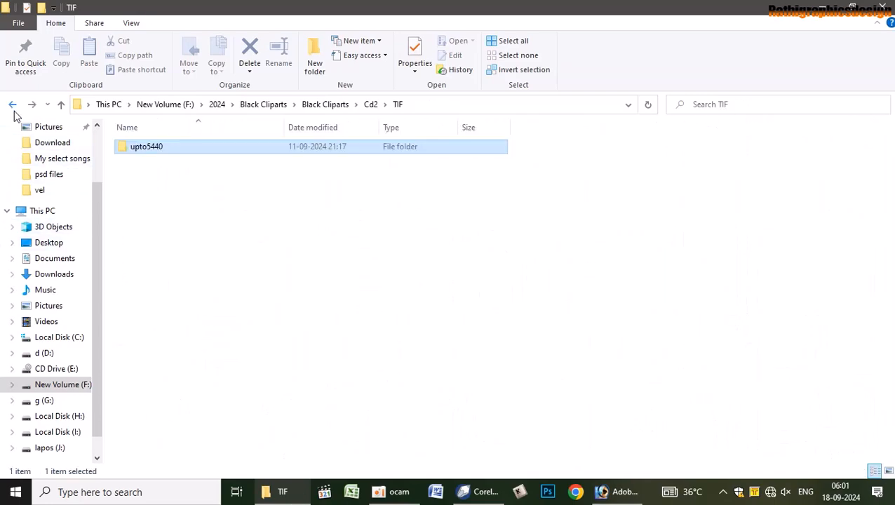
click(13, 105)
click(12, 105)
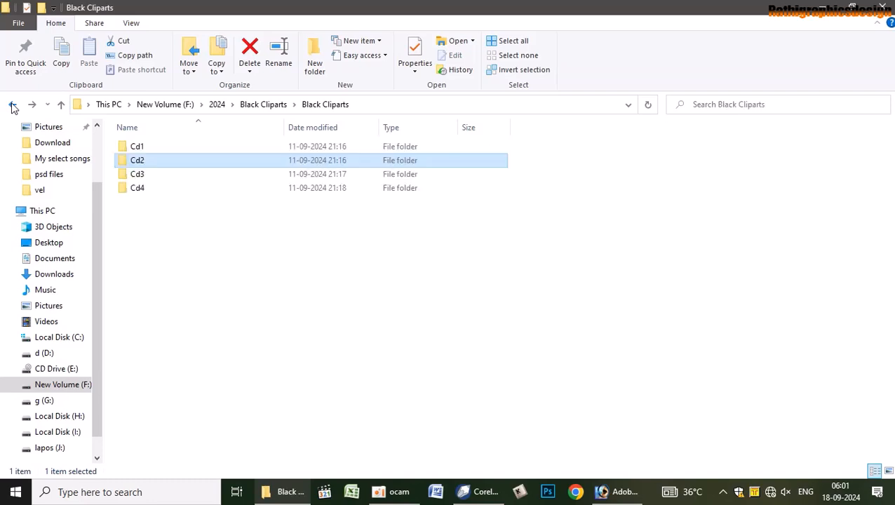
click(138, 178)
double_click(139, 180)
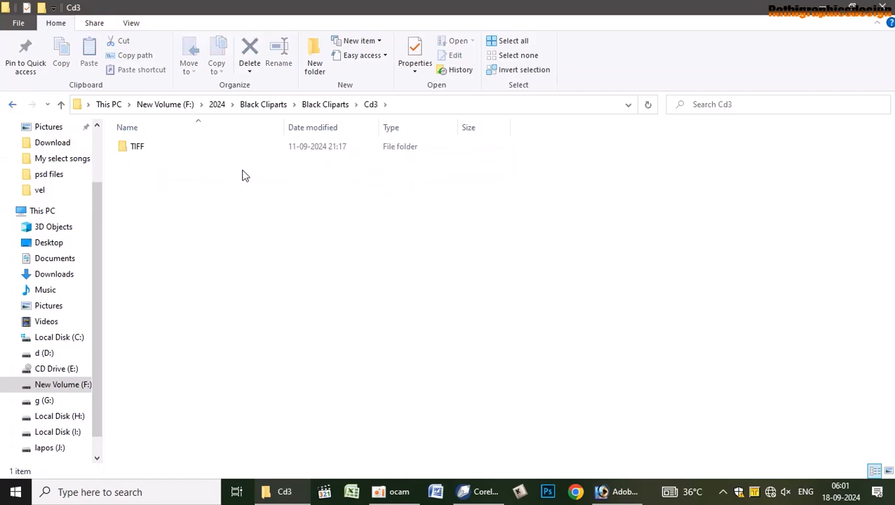
click(255, 152)
double_click(255, 153)
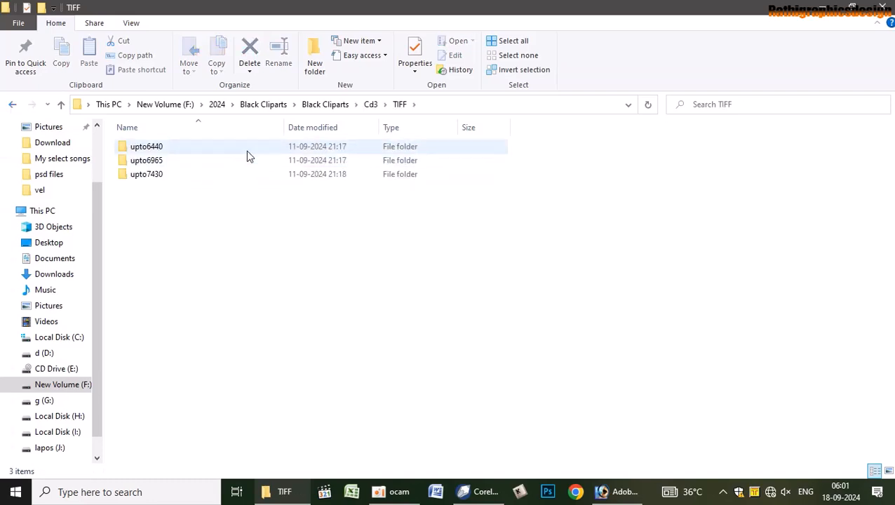
double_click(246, 148)
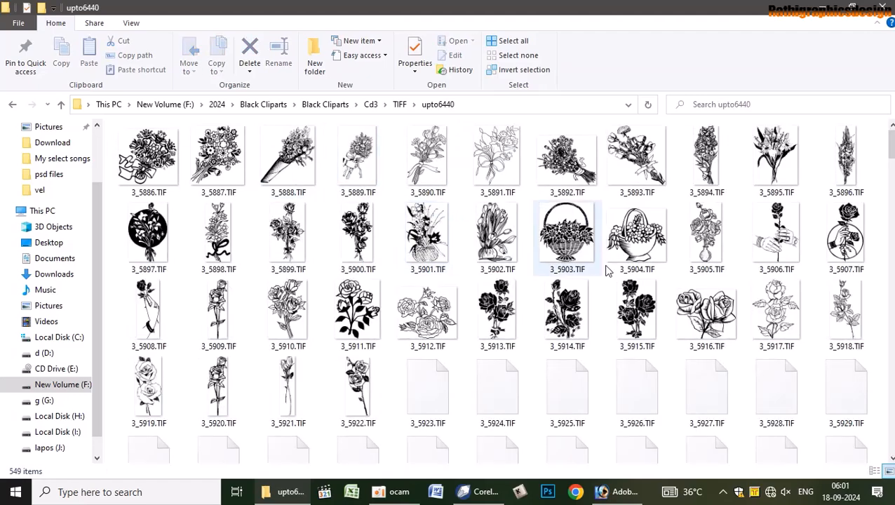
Look through the clipart files in the upto6440 folder for a suitable wedding picture
scroll(715, 319, down, 3)
scroll(715, 320, down, 5)
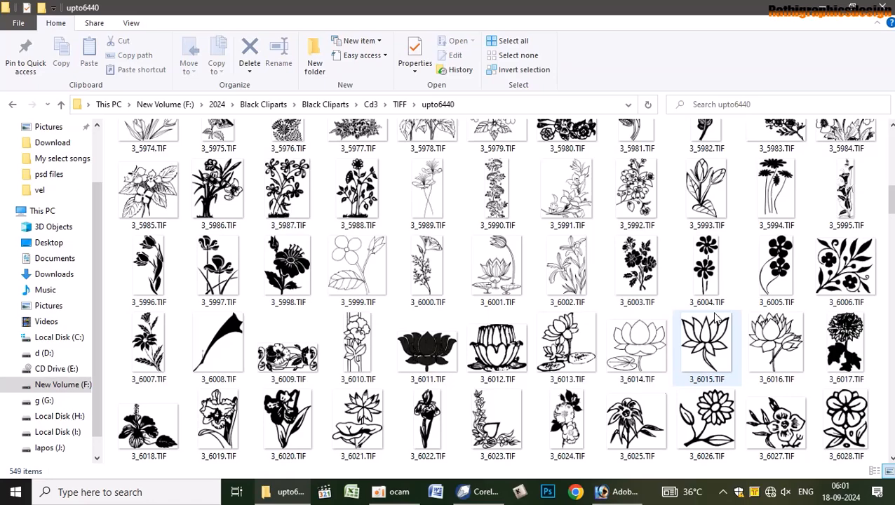
scroll(716, 319, down, 4)
scroll(716, 319, down, 5)
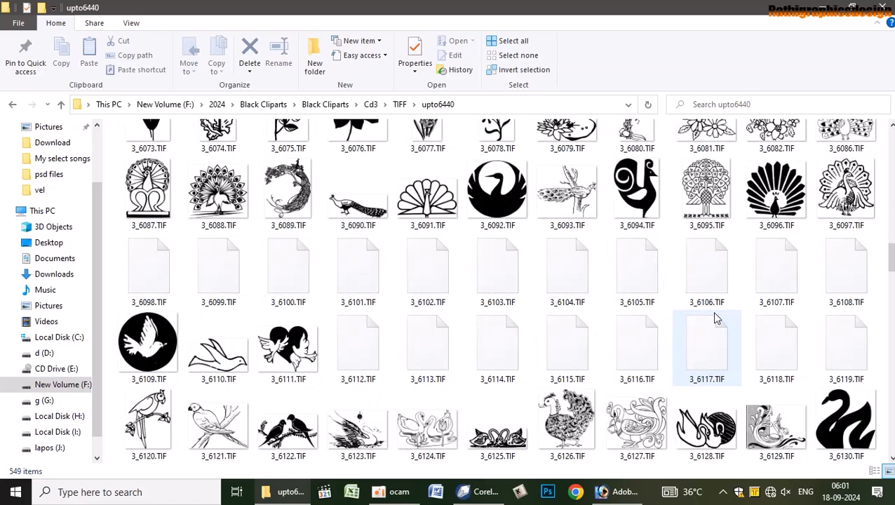
scroll(716, 319, down, 3)
scroll(716, 319, down, 3)
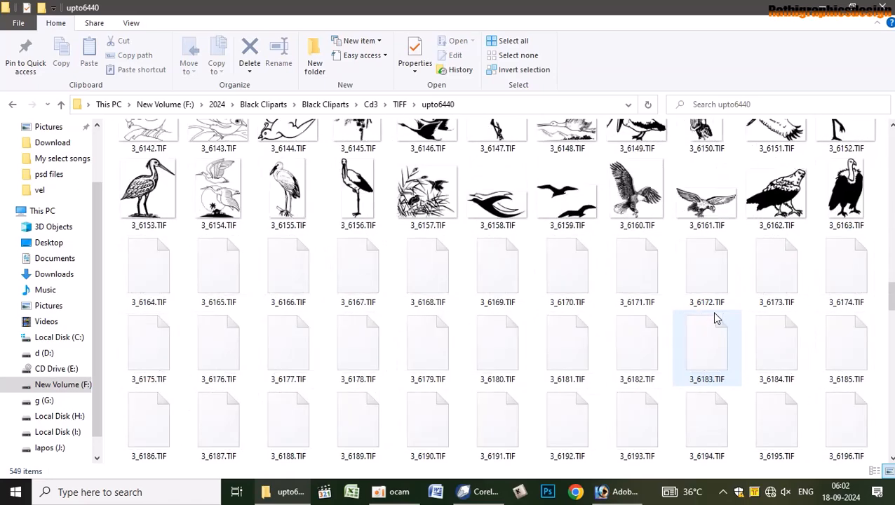
scroll(715, 319, down, 3)
scroll(716, 319, down, 6)
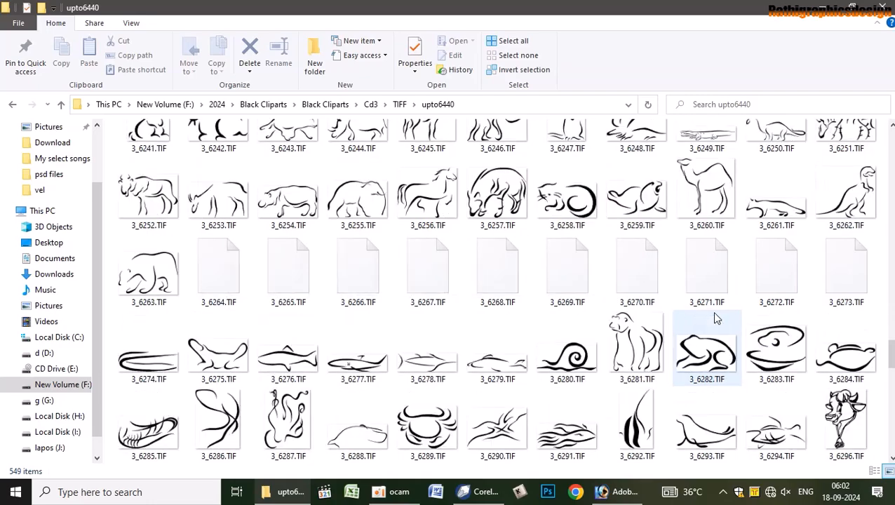
scroll(714, 318, down, 6)
scroll(714, 319, down, 3)
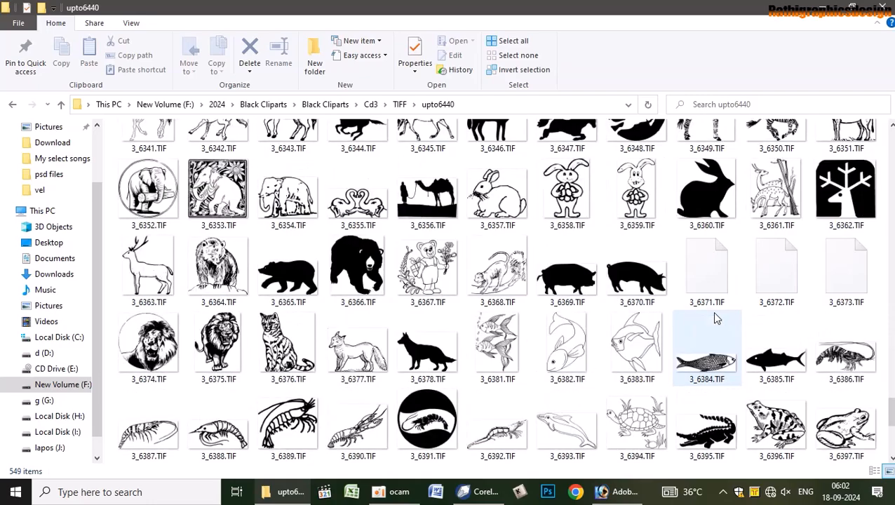
scroll(715, 319, down, 6)
Return to the outer Black Cliparts folder and open its Clip Arts Select folder
click(12, 105)
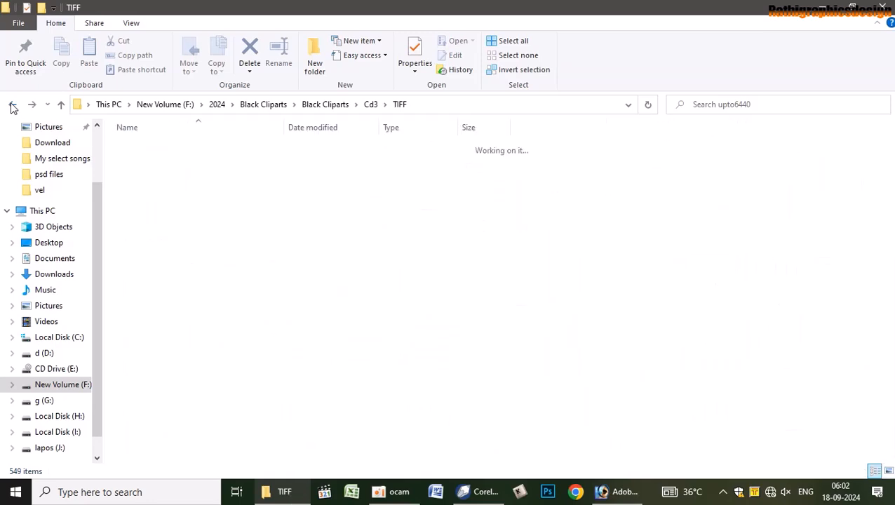
click(12, 105)
click(11, 104)
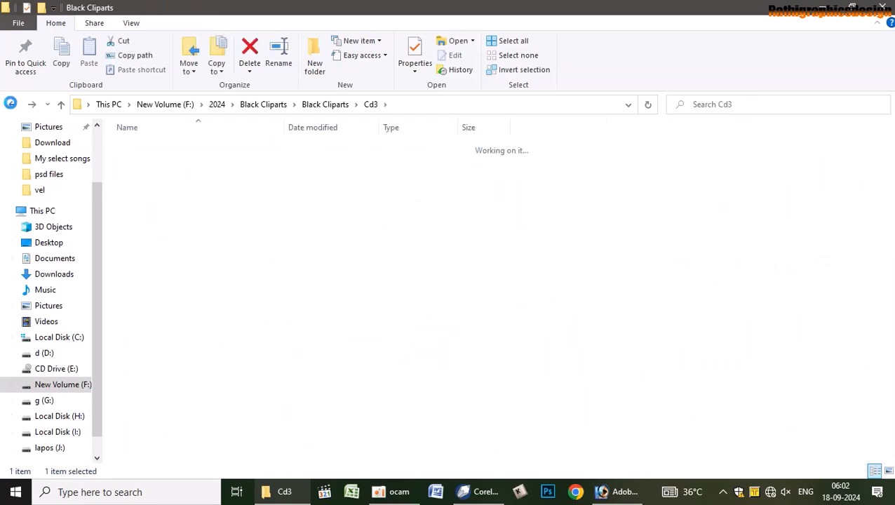
click(12, 104)
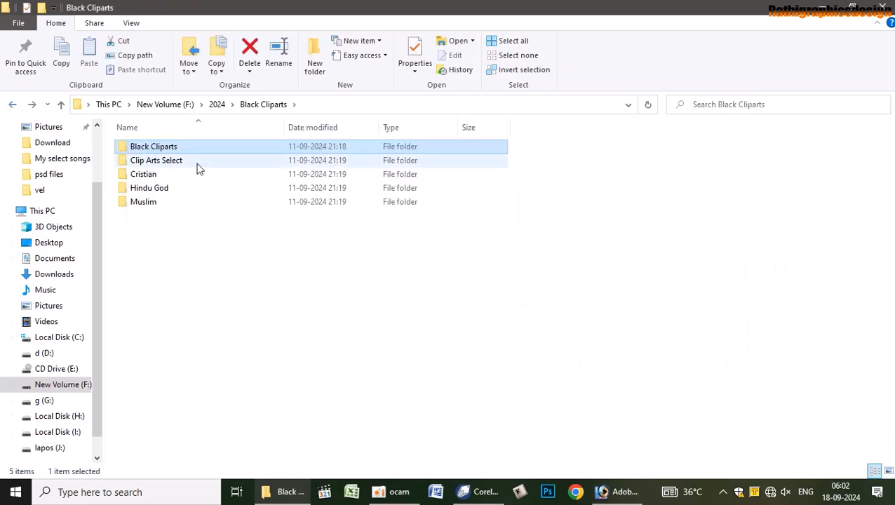
double_click(198, 167)
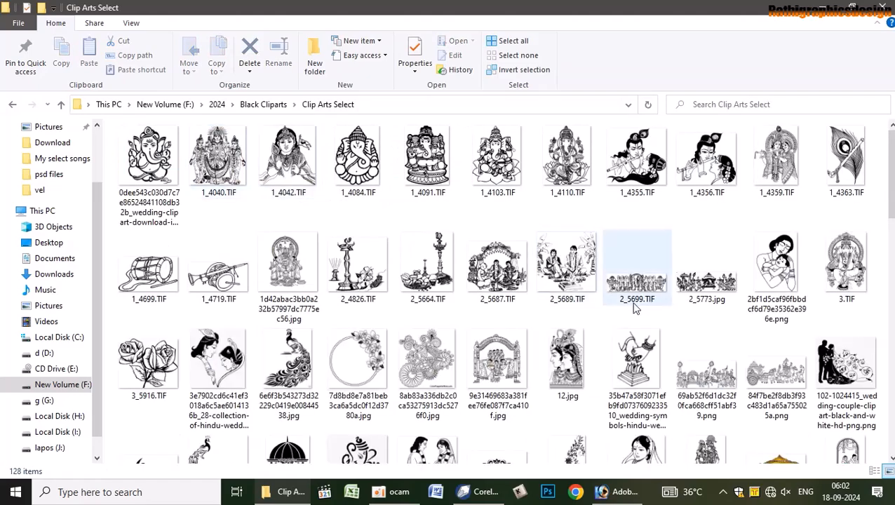
Place the procession clipart 2_5773.jpg on CorelDRAW's page 3, scale it proportionally to about 74 mm wide and move it beside the sender block
click(438, 284)
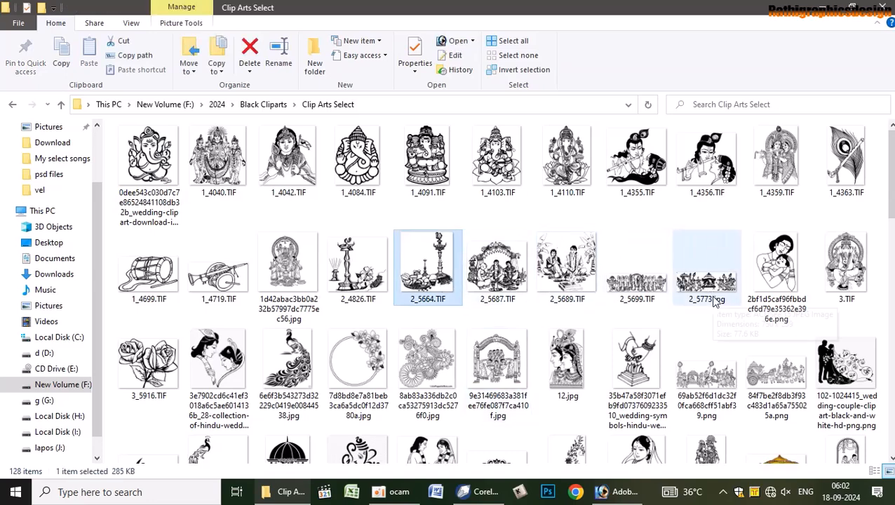
drag(715, 296, 235, 359)
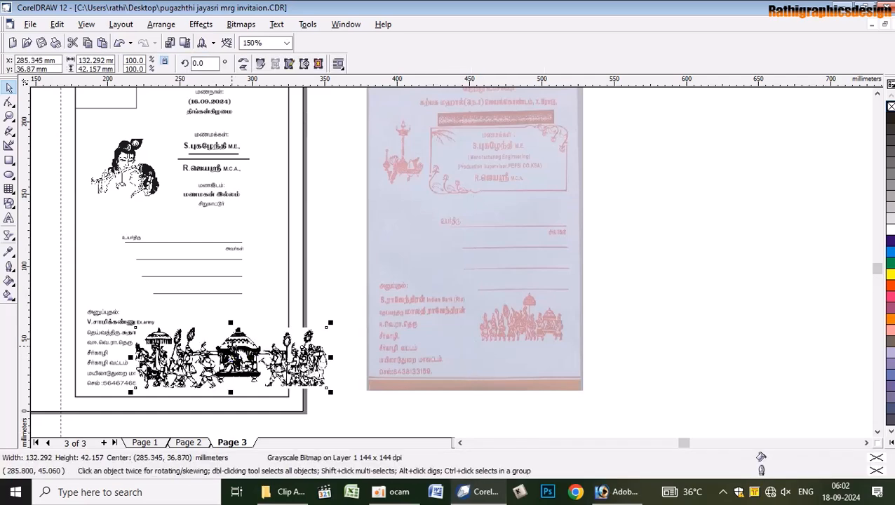
scroll(228, 354, up, 1)
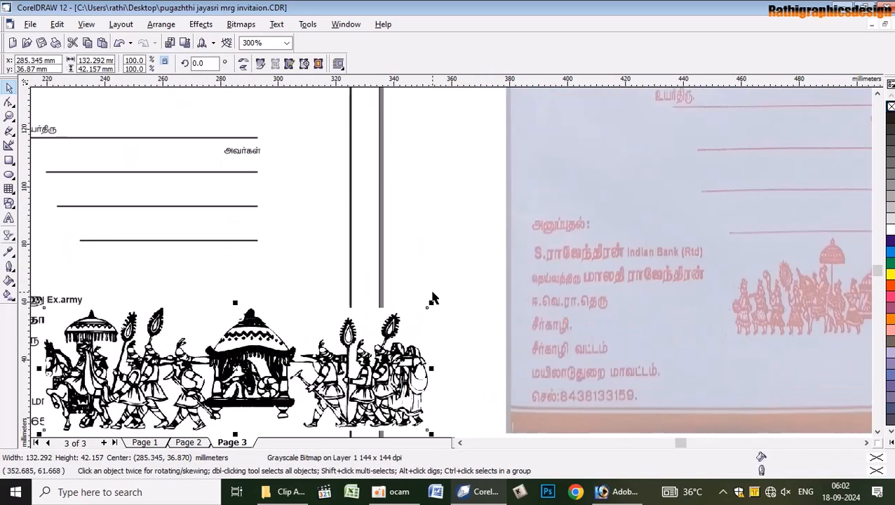
drag(430, 304, 313, 354)
drag(251, 365, 259, 359)
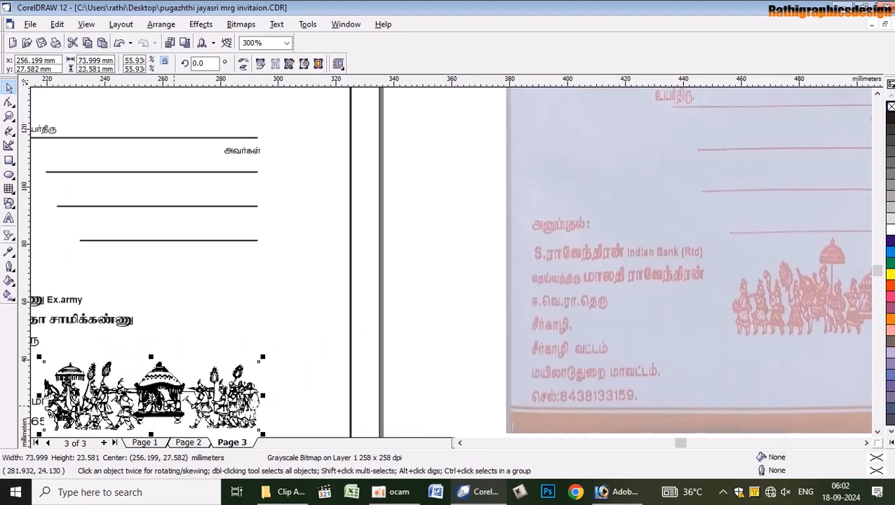
drag(150, 397, 224, 379)
Stretch the procession clipart taller and scale it to about 67 × 39 mm so it clears the sender text
scroll(411, 341, down, 2)
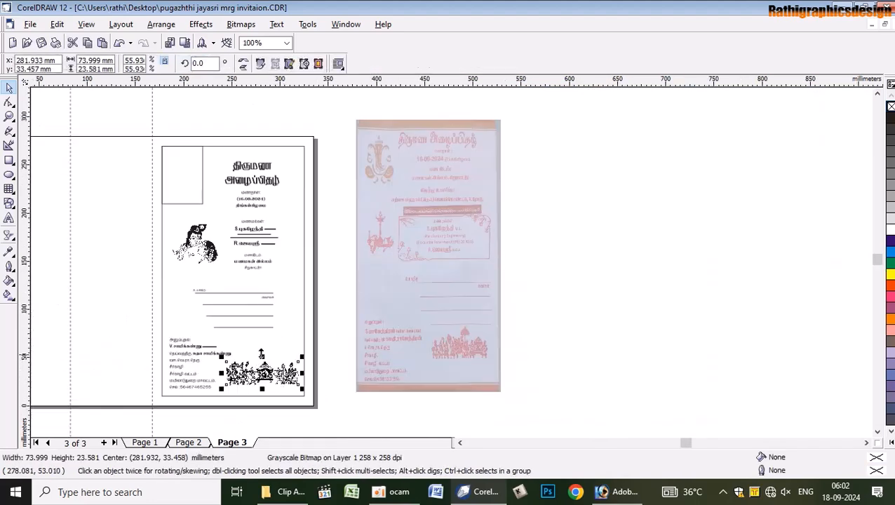
drag(262, 357, 269, 332)
click(347, 353)
scroll(282, 376, up, 1)
scroll(281, 372, up, 2)
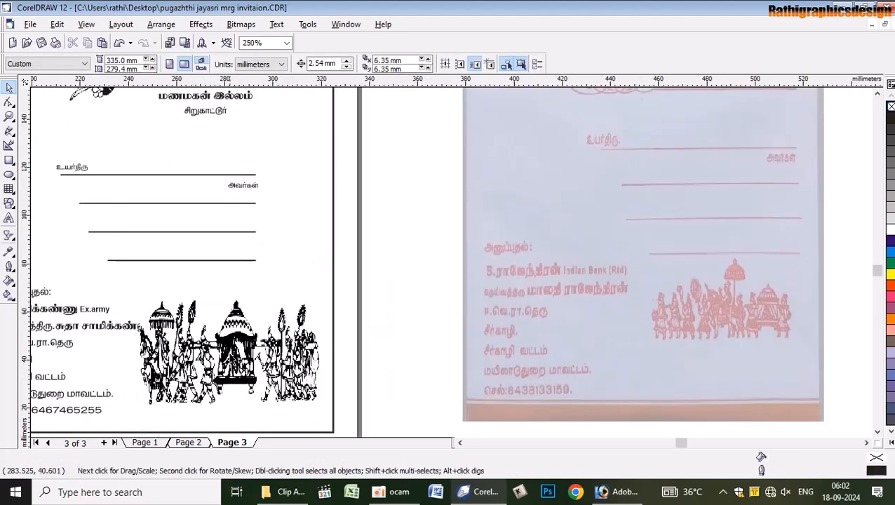
click(258, 379)
drag(141, 297, 152, 306)
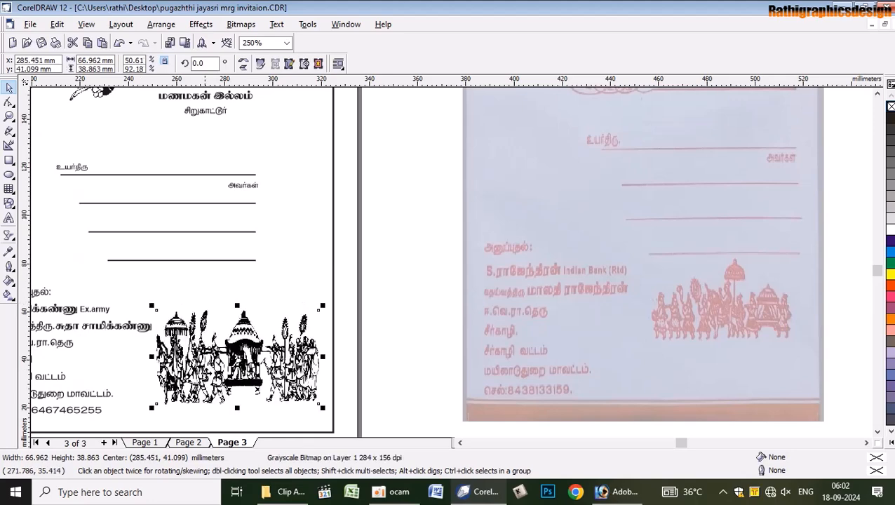
click(436, 320)
Delete the printed card's reference photo beside page 3
scroll(435, 320, down, 3)
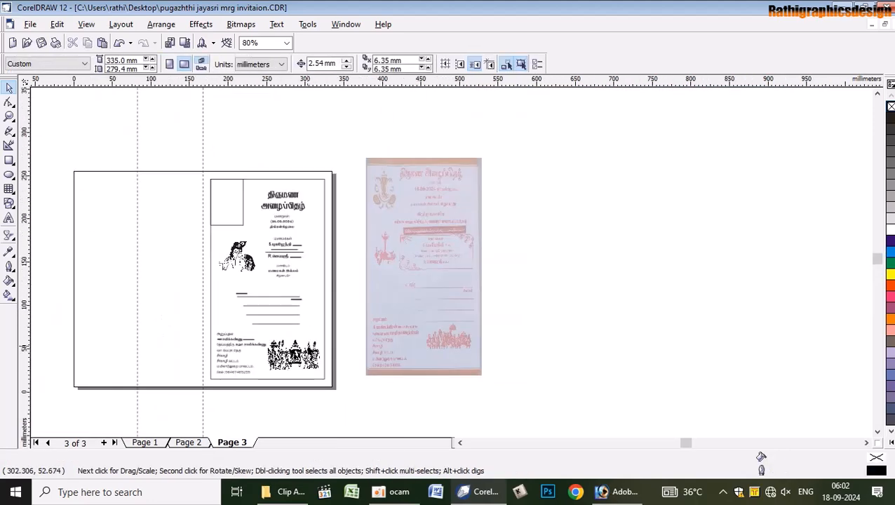
scroll(308, 348, up, 1)
click(453, 200)
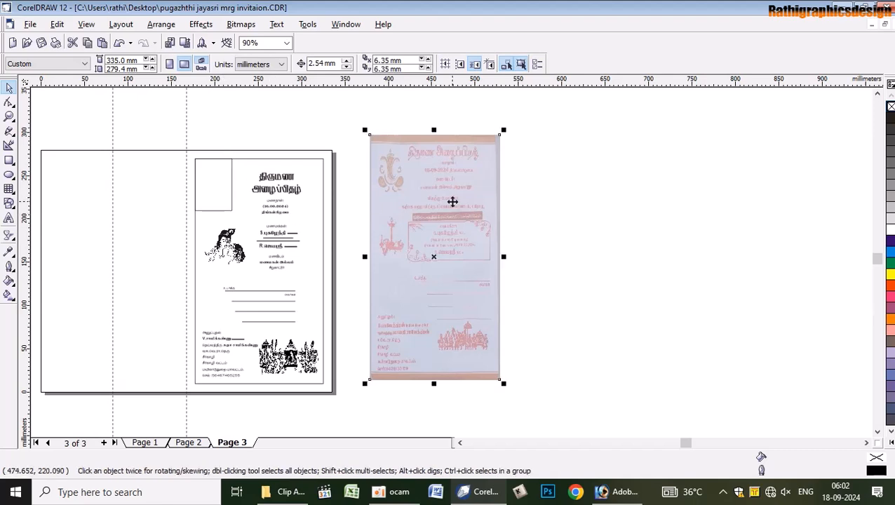
key(Delete)
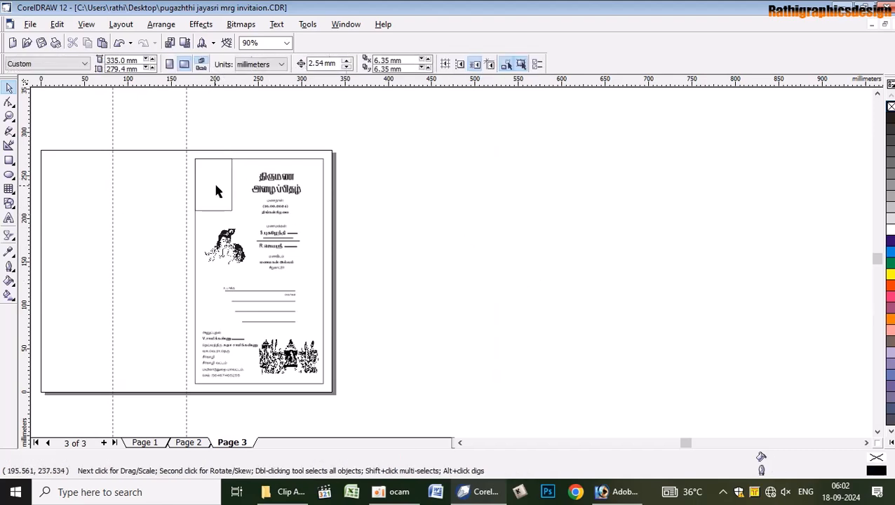
Delete the small empty rectangle in the corner of the invitation on Page 3 and switch to Page 1
click(228, 185)
key(Delete)
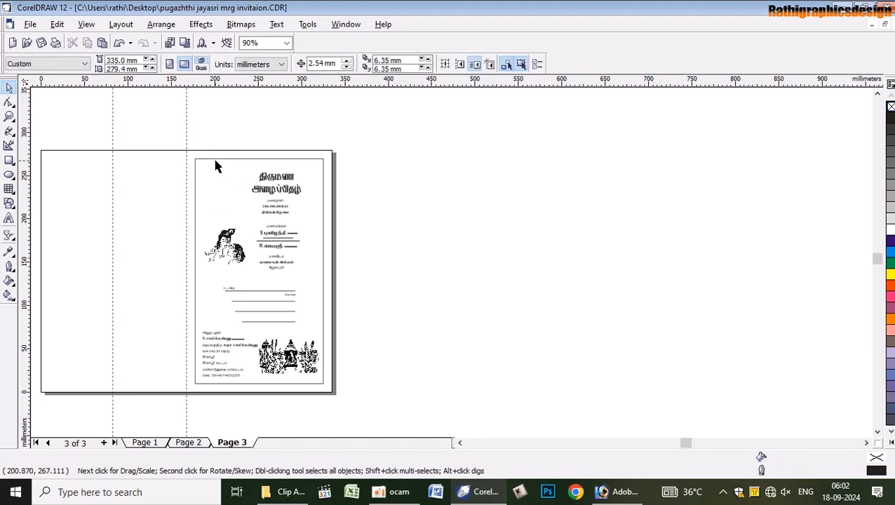
click(216, 161)
click(570, 282)
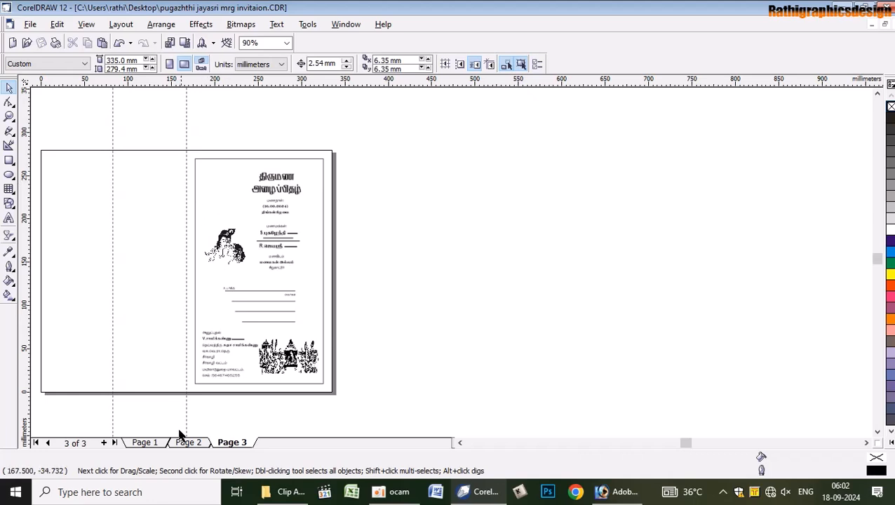
click(144, 444)
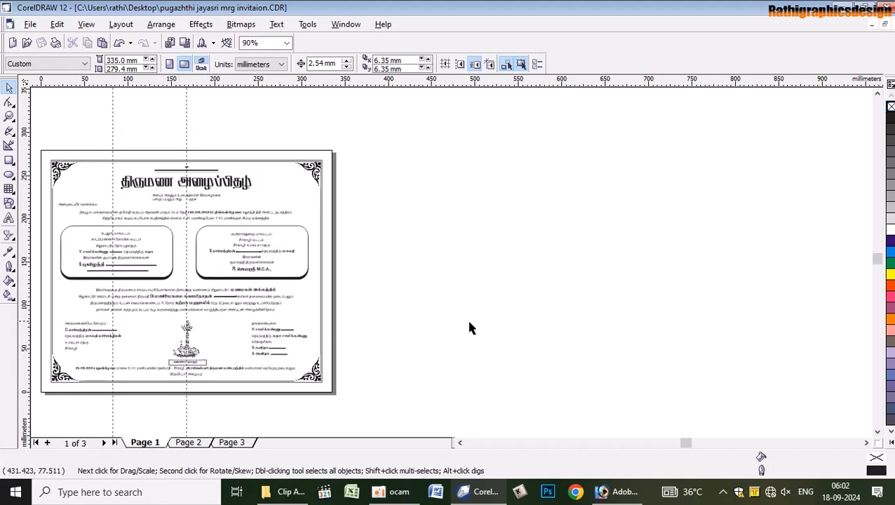
click(481, 443)
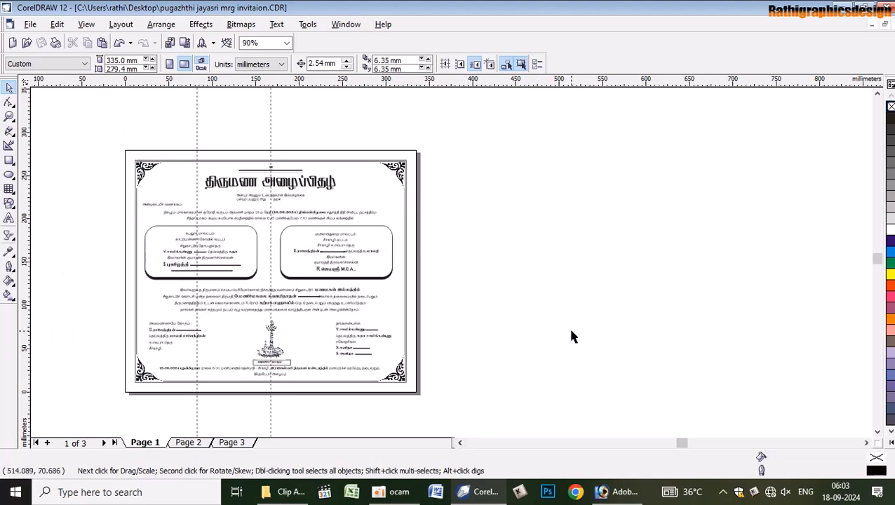
click(31, 24)
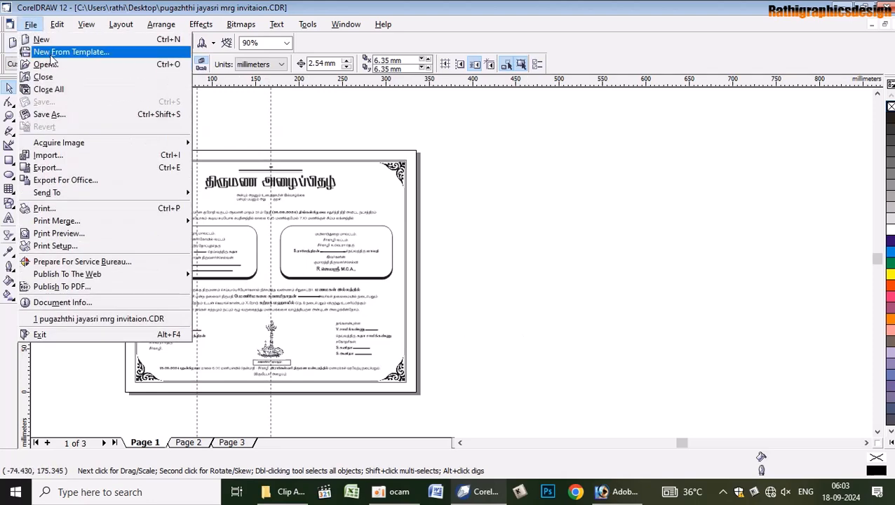
click(79, 119)
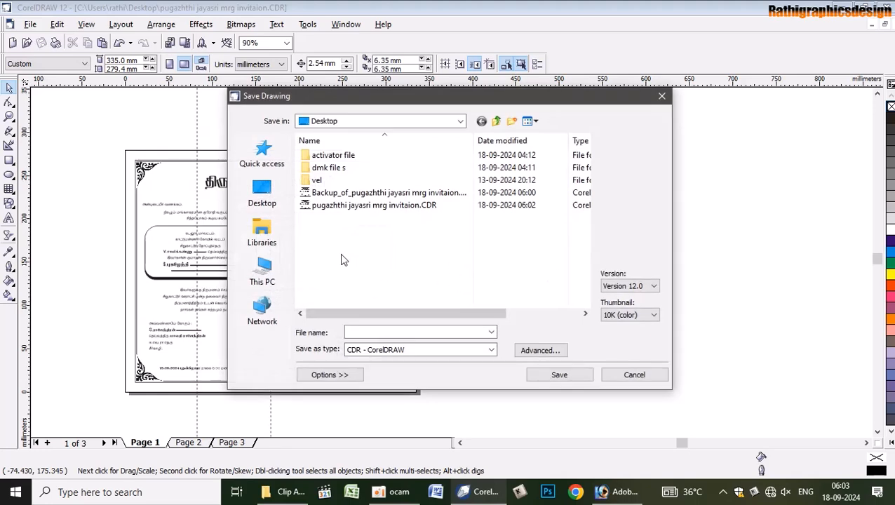
click(261, 190)
click(406, 332)
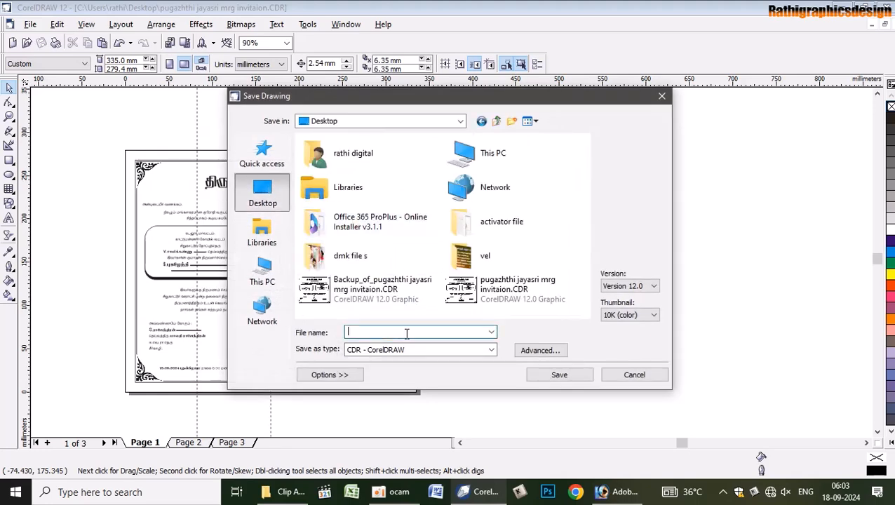
click(634, 374)
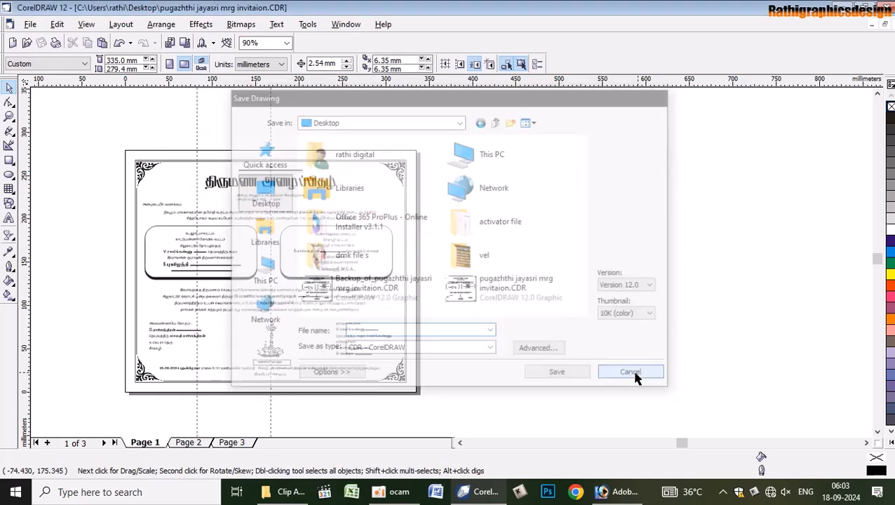
Delete the two vertical guidelines crossing the invitation on Page 1
scroll(197, 212, up, 1)
scroll(196, 213, up, 3)
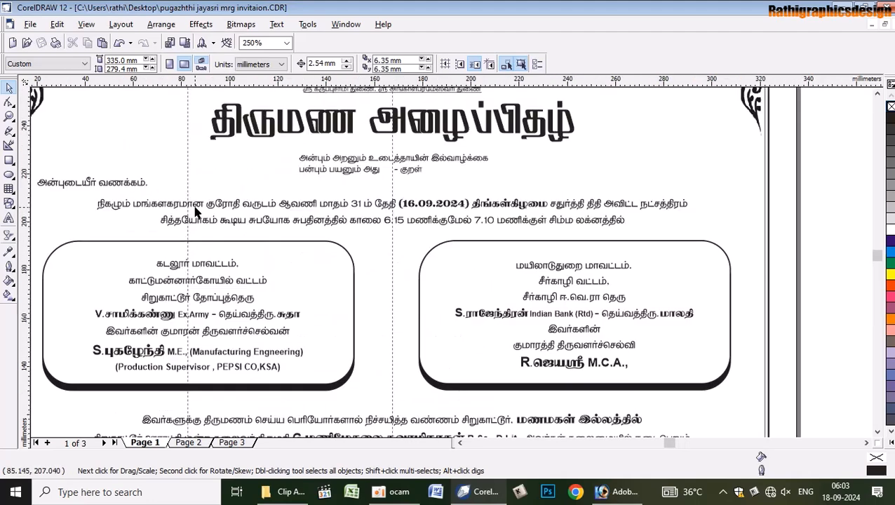
scroll(203, 222, down, 3)
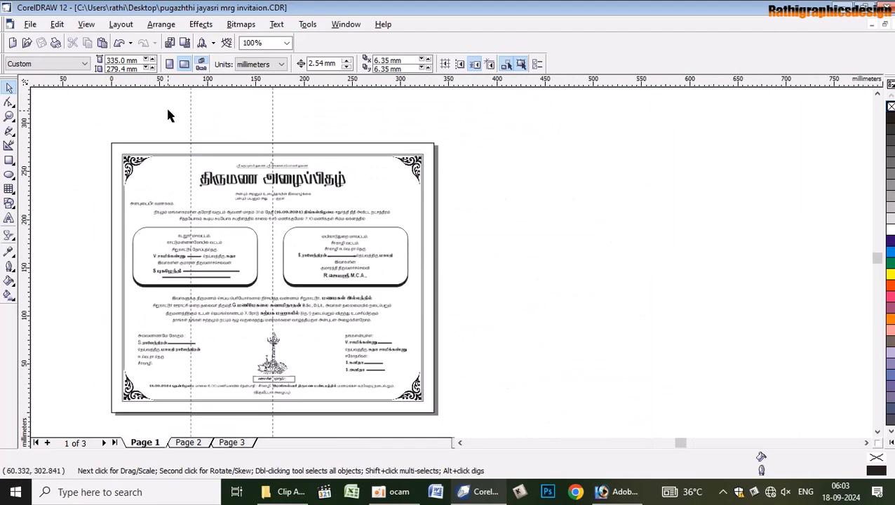
drag(191, 119, 273, 119)
click(274, 119)
key(Delete)
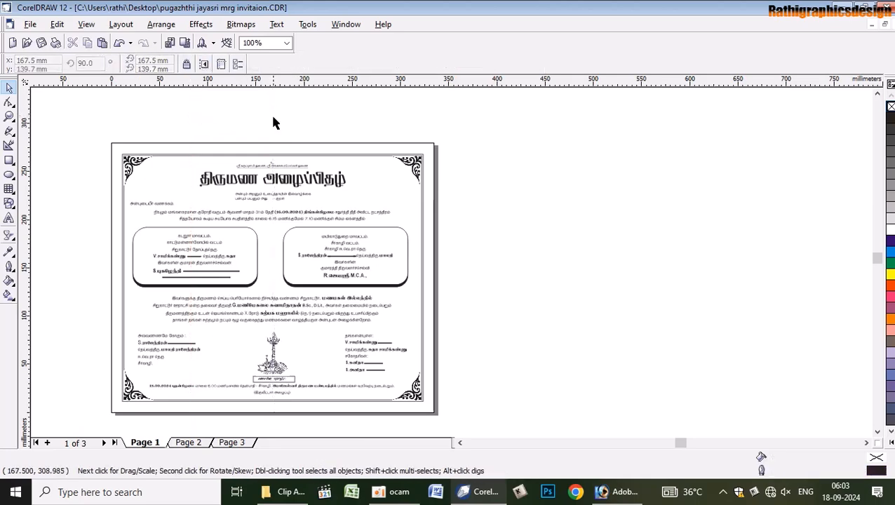
Fill the large 72 pt wedding invitation heading on Page 1 with White (CMYK 0, 0, 0, 0)
scroll(242, 169, up, 1)
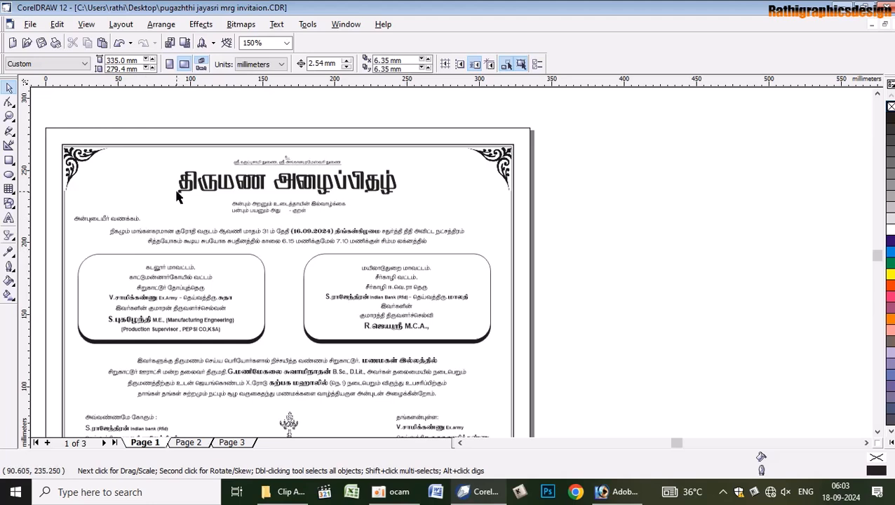
scroll(178, 208, down, 1)
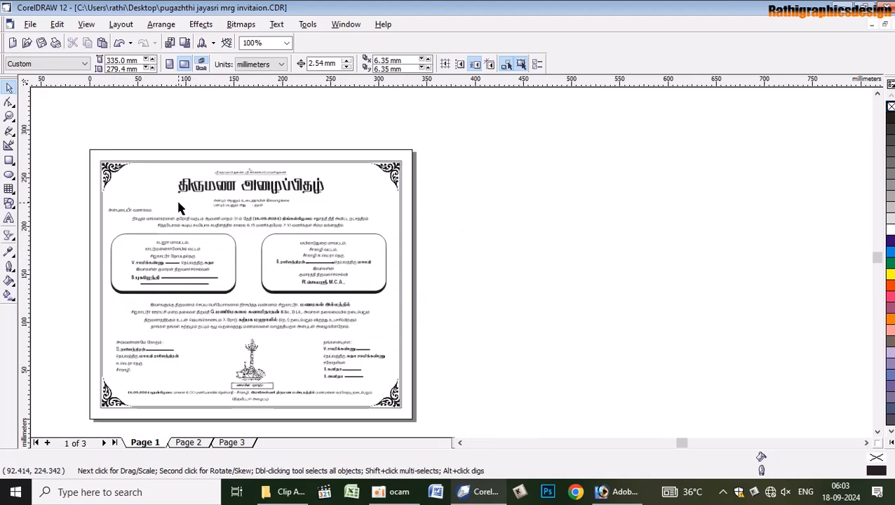
click(460, 443)
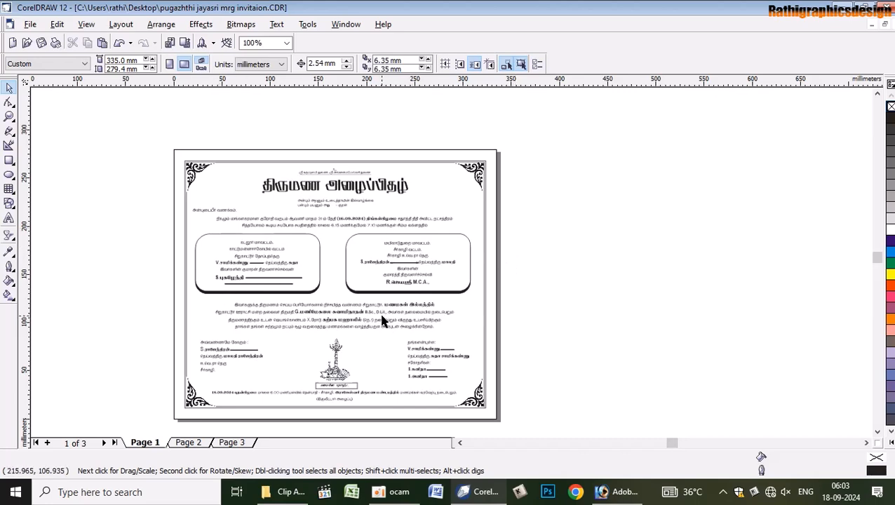
scroll(382, 321, up, 1)
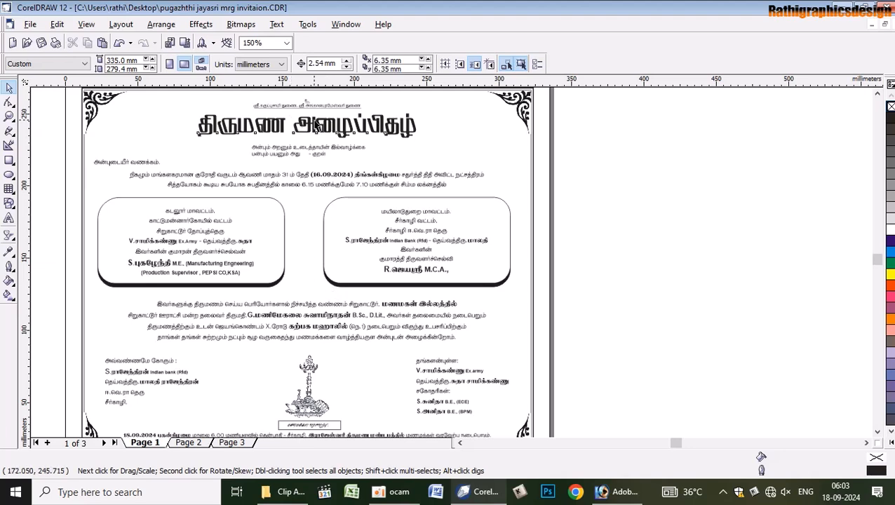
click(315, 126)
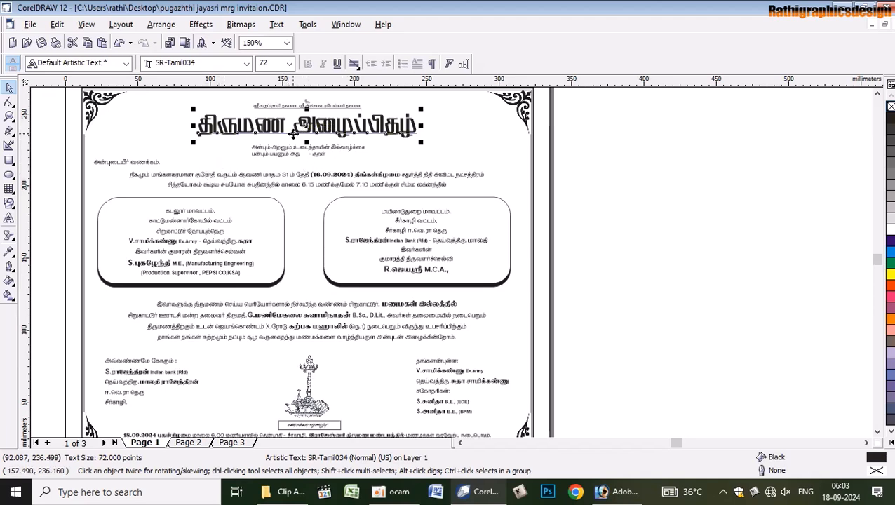
click(693, 270)
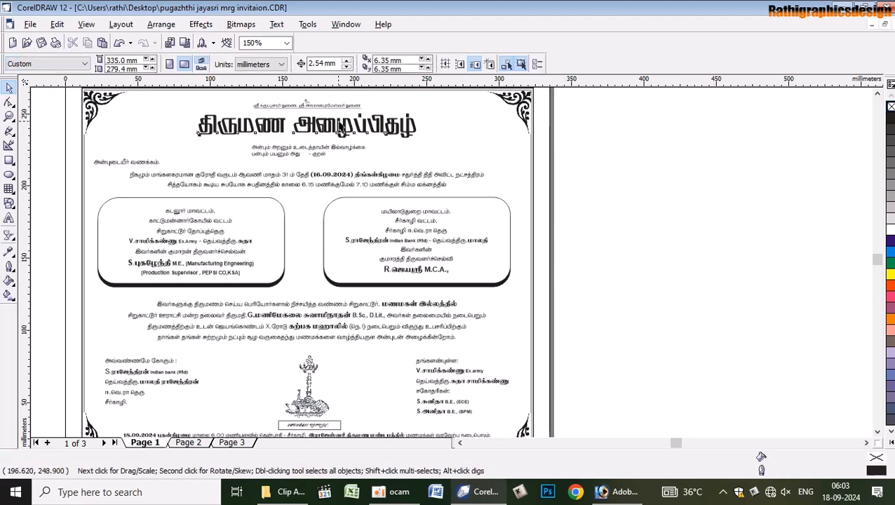
click(337, 124)
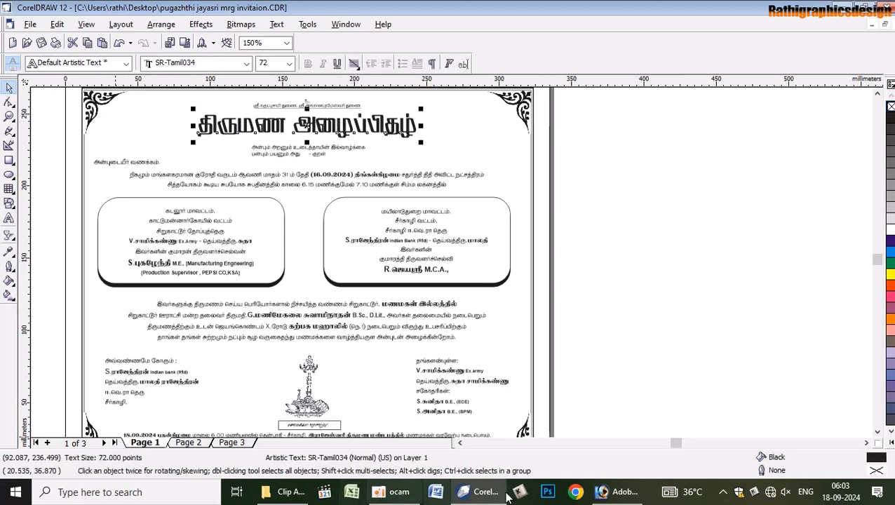
double_click(880, 461)
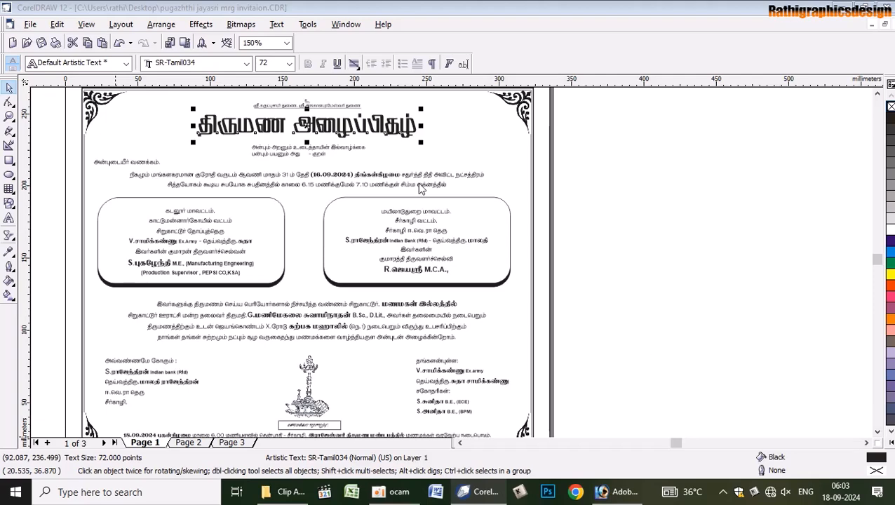
click(316, 184)
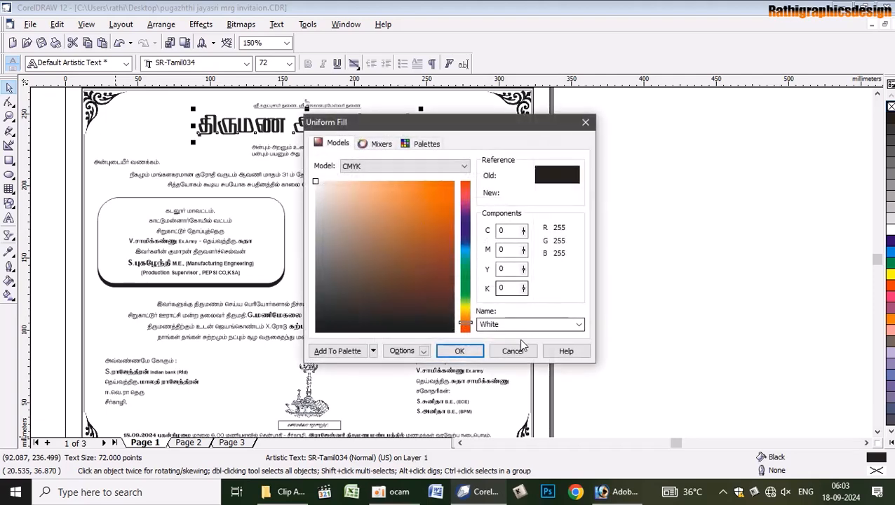
click(461, 353)
click(628, 285)
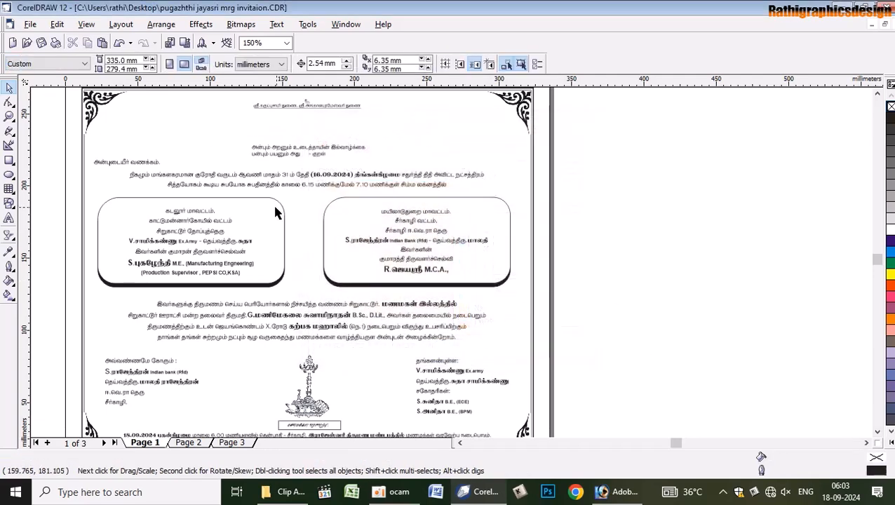
Use the Shape tool to fill only the bold date and weekday characters in the paragraph above the rounded boxes with white
scroll(254, 126, up, 3)
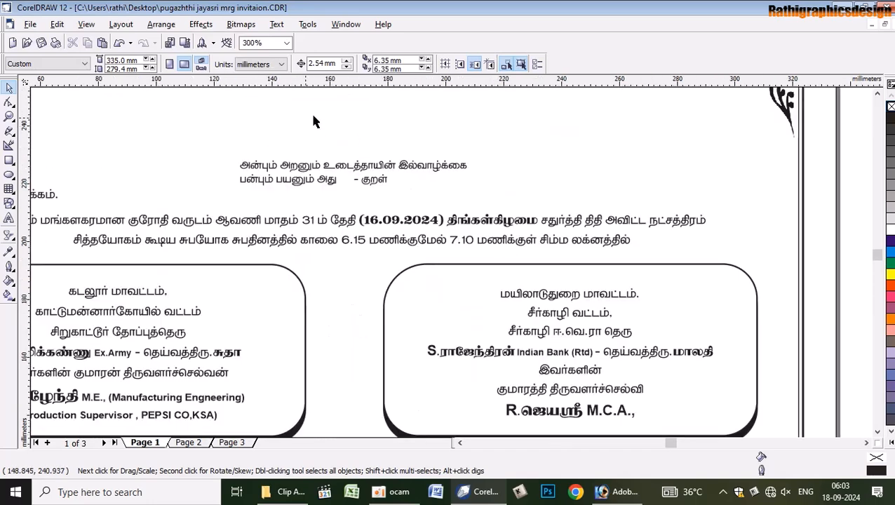
scroll(252, 110, down, 3)
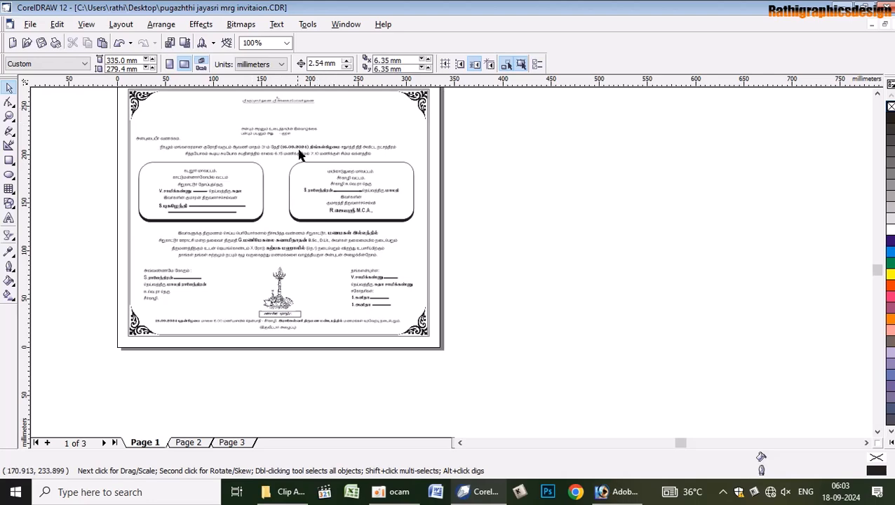
scroll(293, 160, up, 3)
click(302, 132)
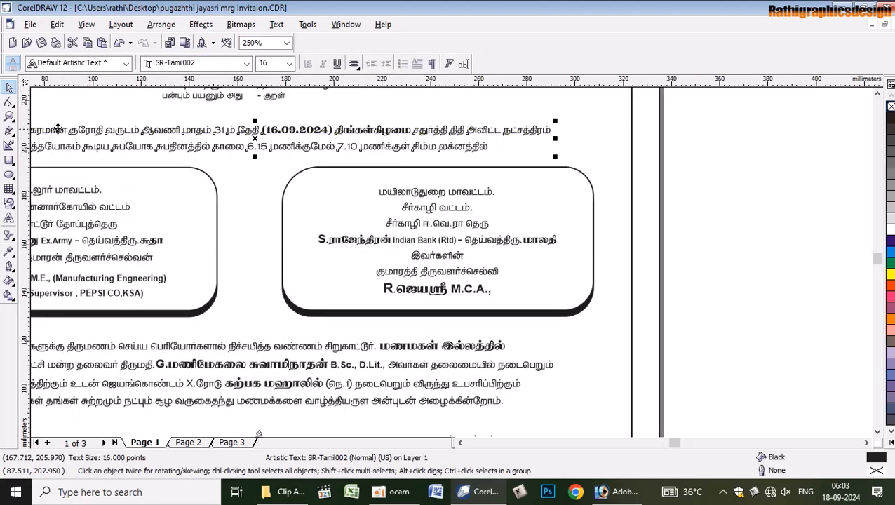
click(11, 105)
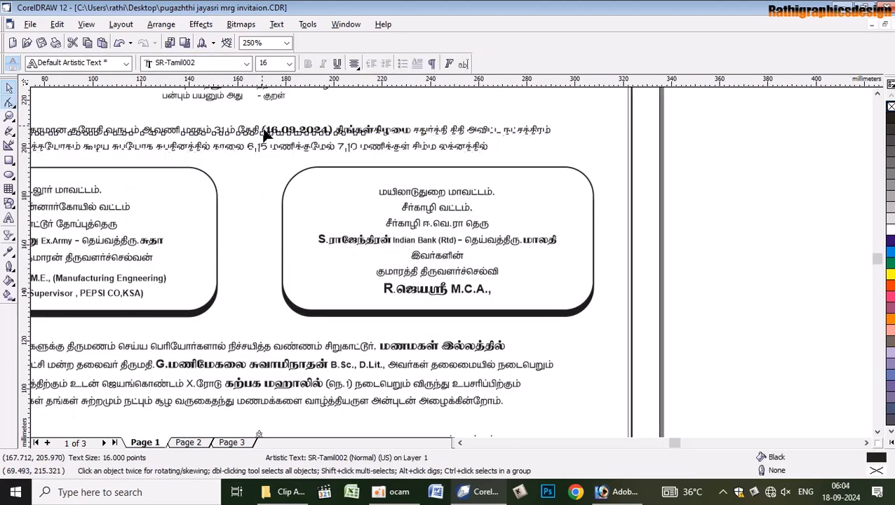
click(264, 133)
click(263, 132)
drag(261, 130, 417, 160)
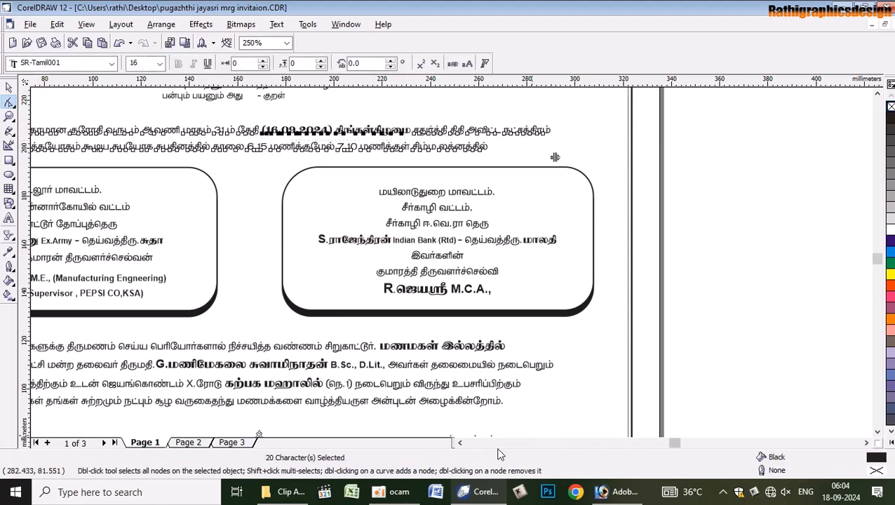
click(461, 443)
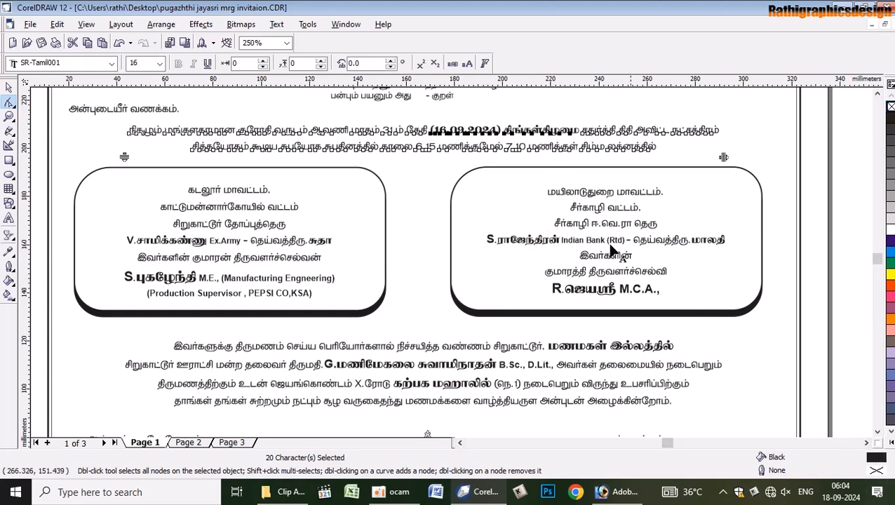
double_click(876, 457)
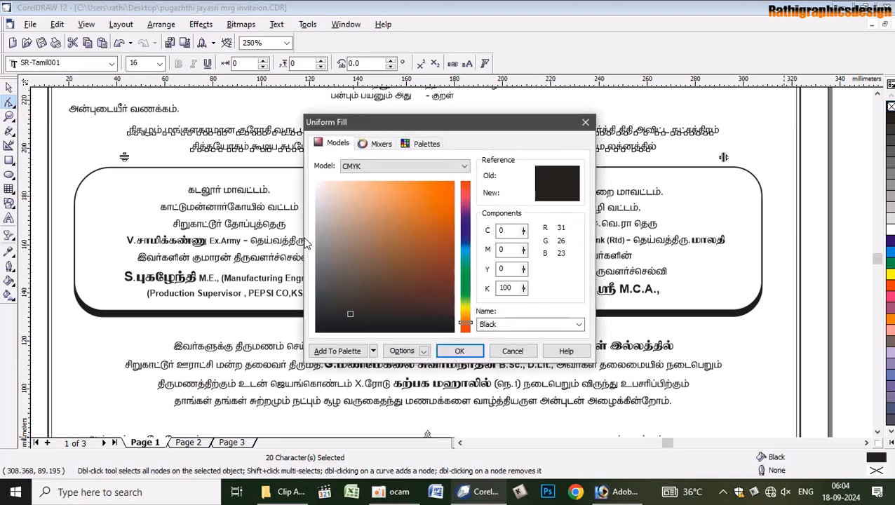
click(316, 182)
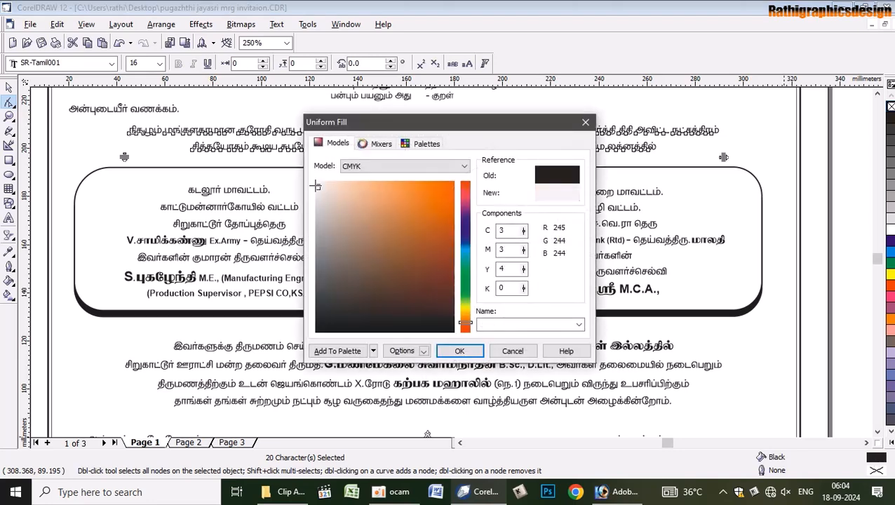
click(460, 351)
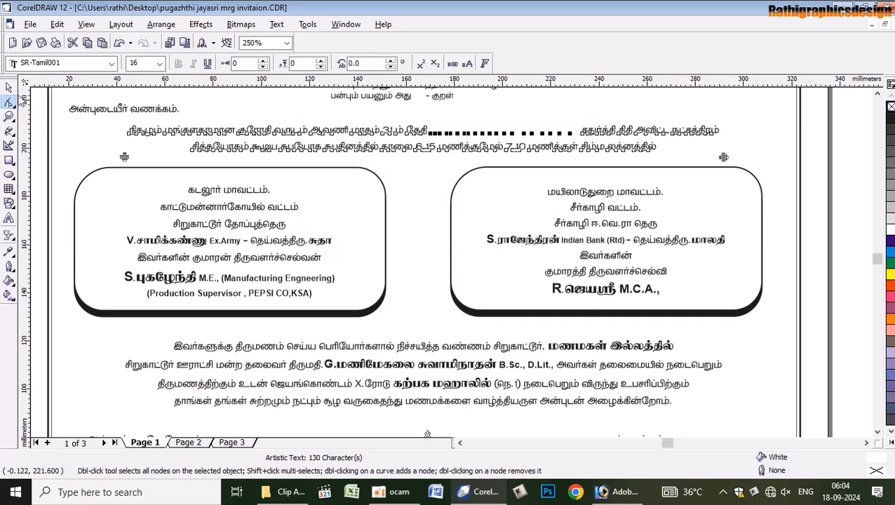
click(10, 88)
click(826, 154)
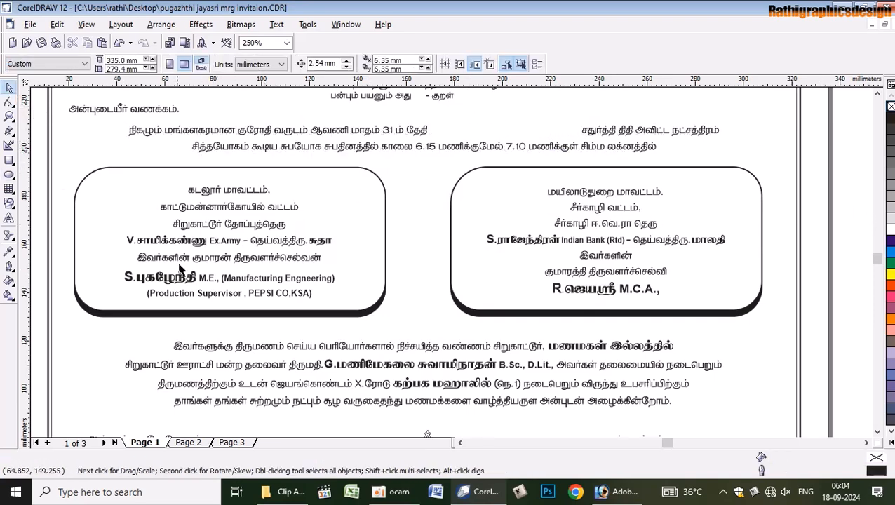
Use the Shape tool to fill the bold parents' names and the last two lines in the left rounded box with White (CMYK 0, 0, 0, 0)
click(202, 246)
click(9, 102)
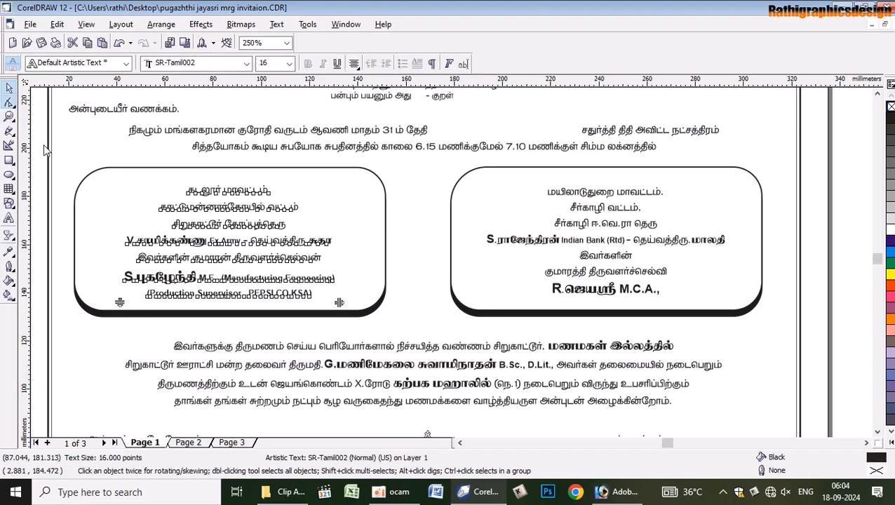
scroll(140, 245, up, 2)
drag(107, 226, 229, 247)
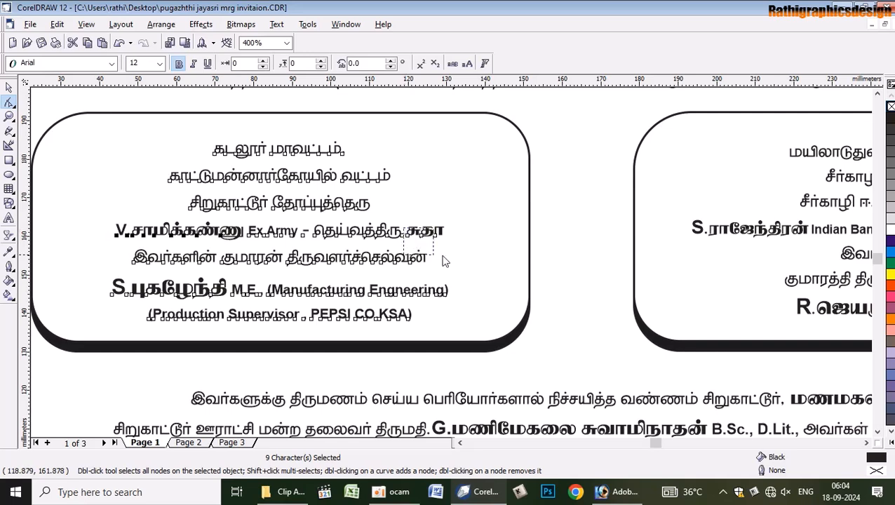
drag(100, 283, 468, 334)
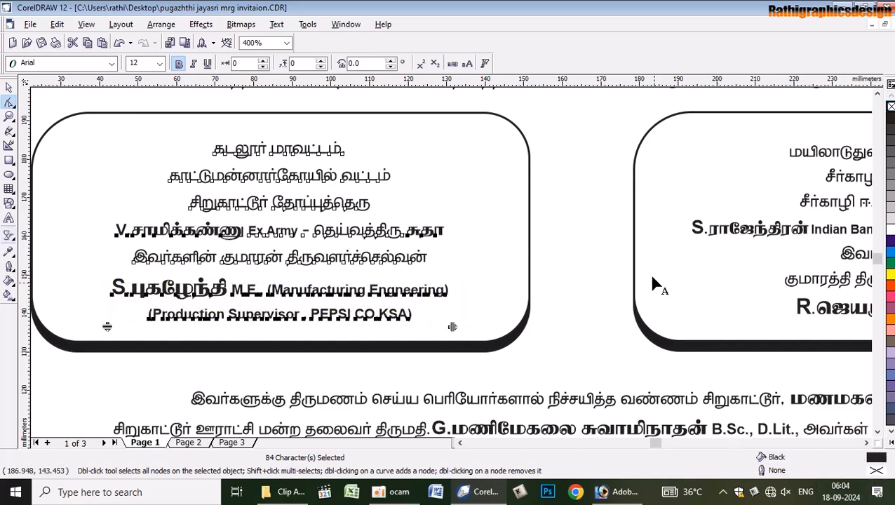
double_click(877, 460)
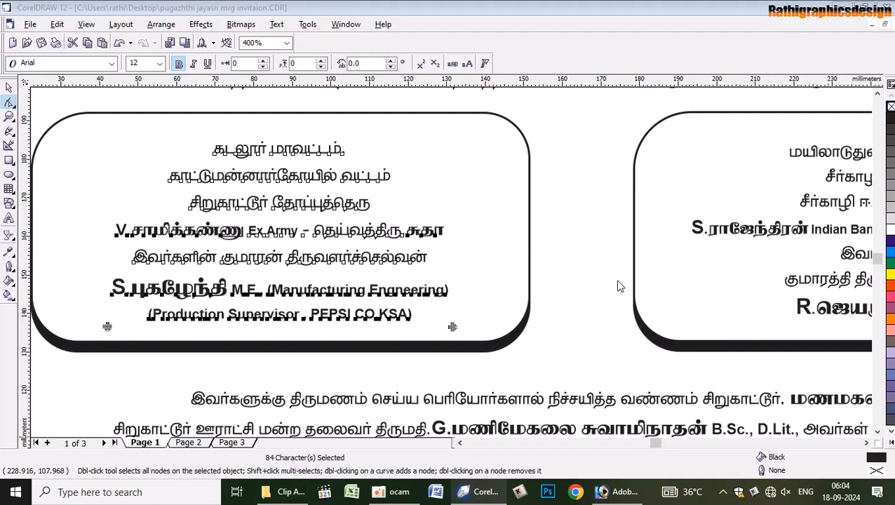
drag(349, 211, 304, 171)
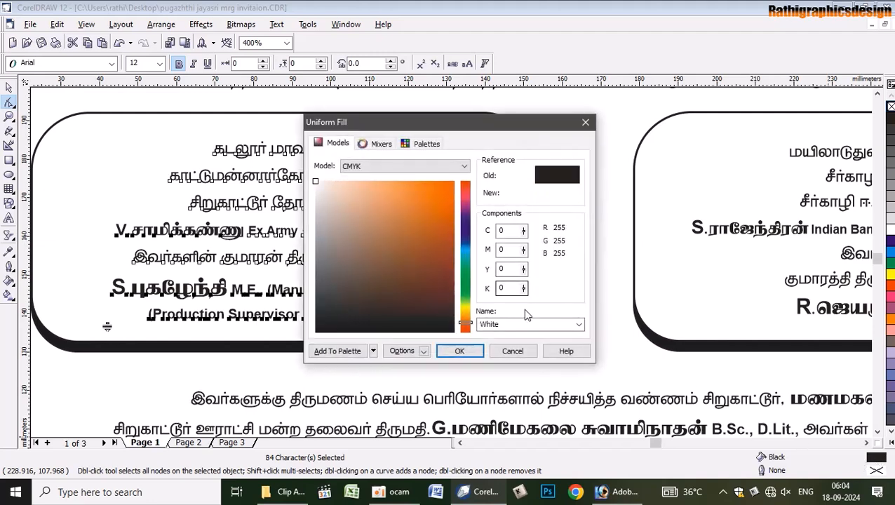
click(460, 351)
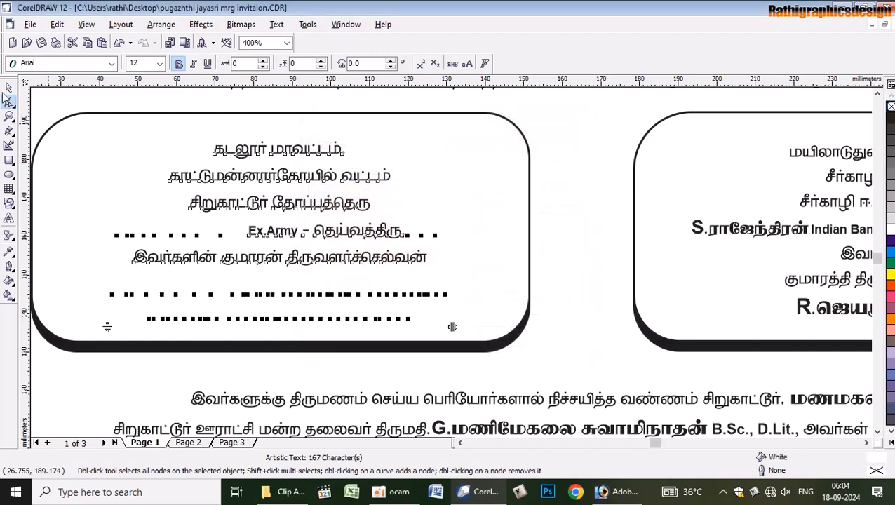
click(8, 87)
click(602, 328)
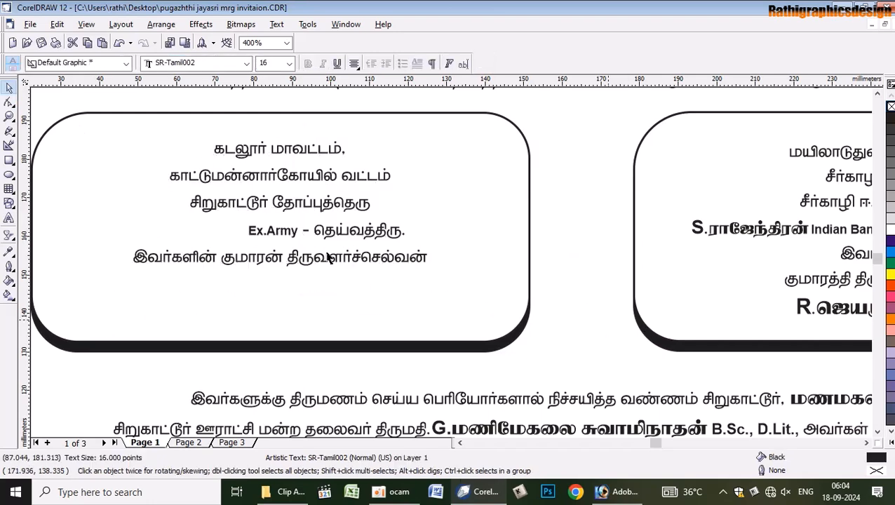
Try to fill the entire text block in the right rounded box with white by setting K to 0, and undo it
scroll(330, 242, down, 1)
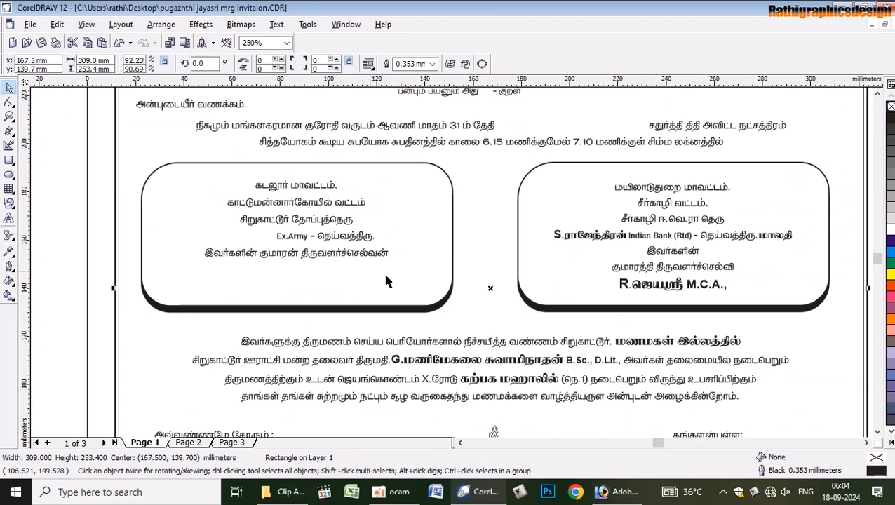
click(686, 242)
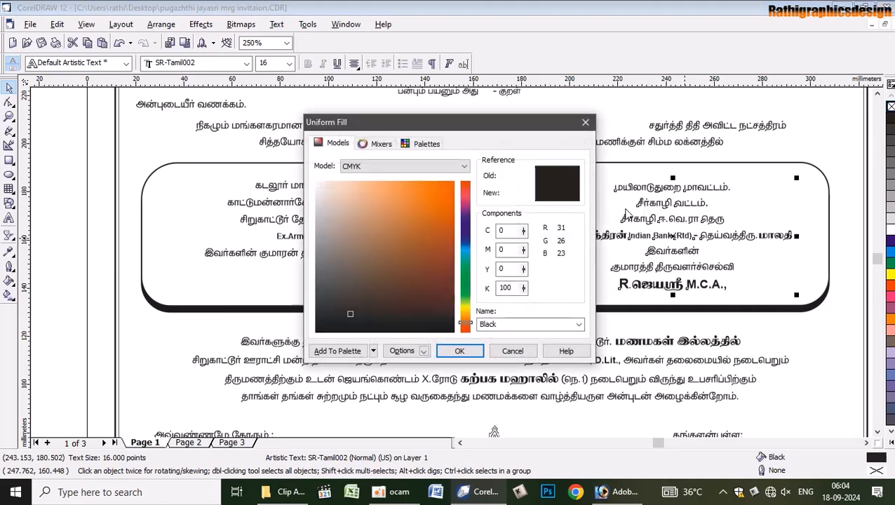
double_click(508, 288)
text(0)
key(Return)
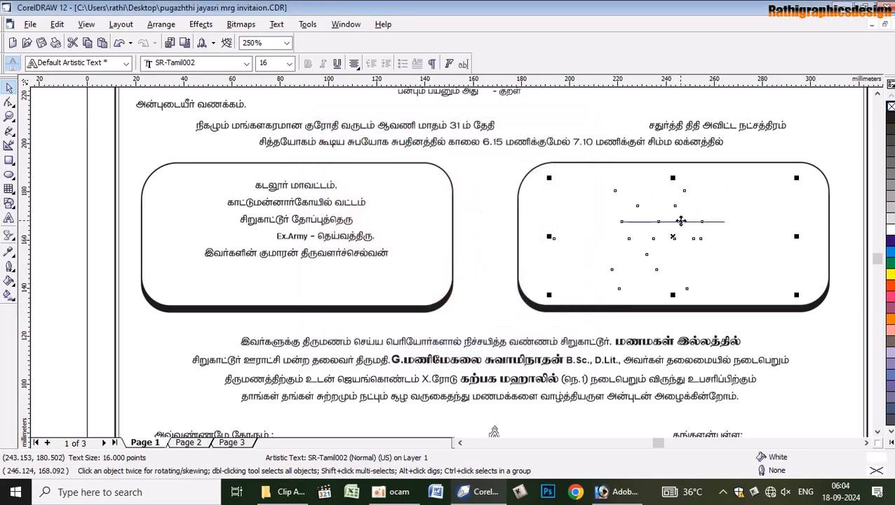
key(ctrl+z)
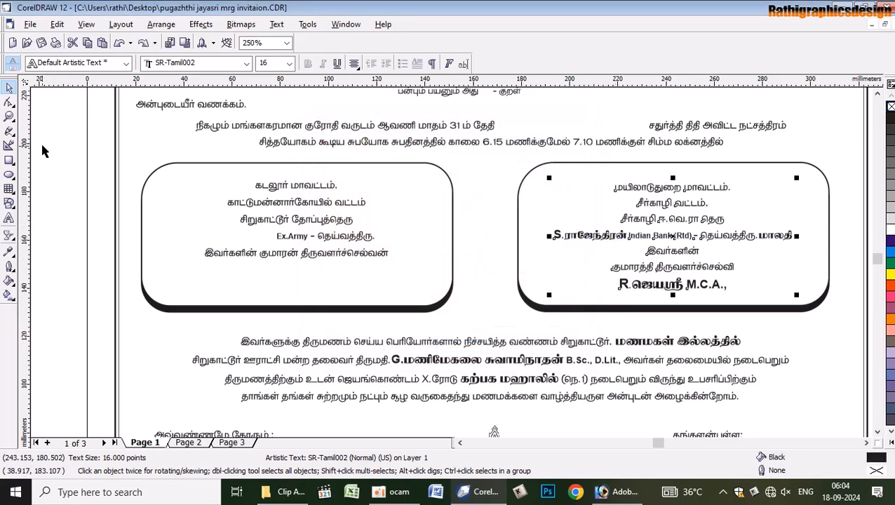
Use the Shape tool to fill only the bold parents' names and the last line in the right rounded box with White (CMYK 0, 0, 0, 0)
click(9, 102)
scroll(665, 244, up, 1)
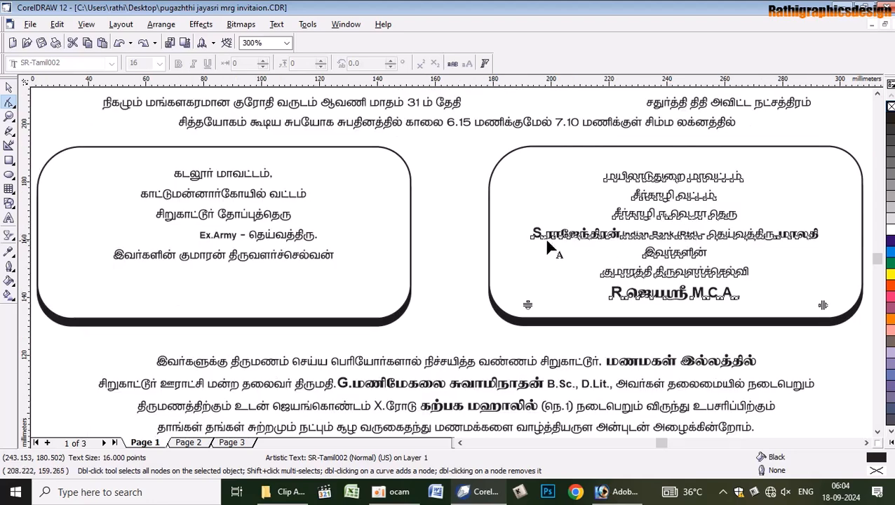
drag(525, 234, 622, 256)
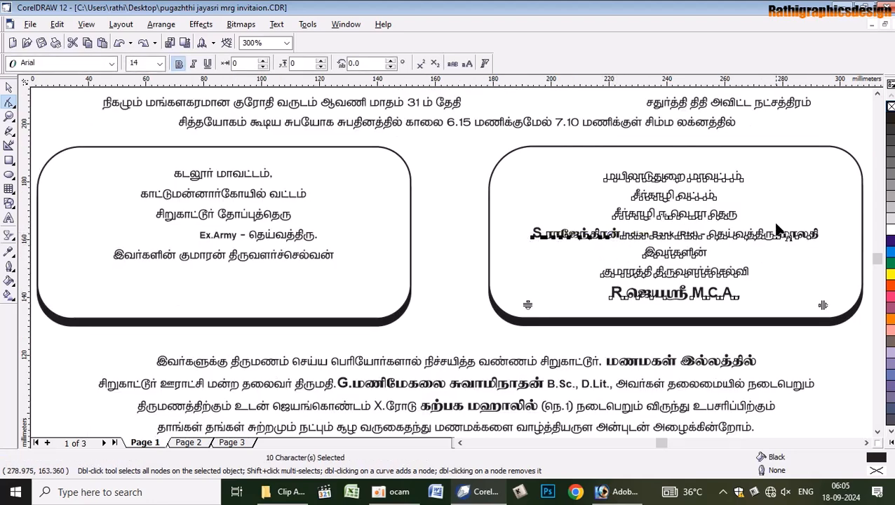
drag(595, 294, 728, 316)
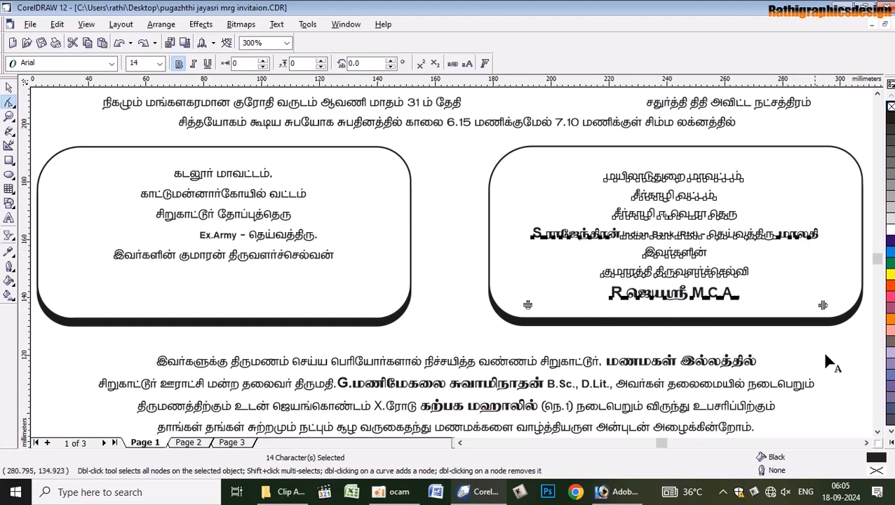
double_click(876, 458)
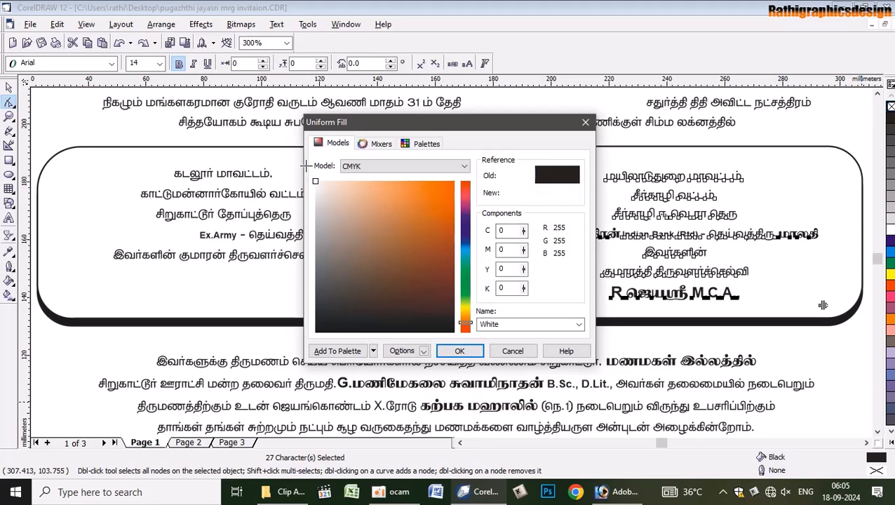
click(470, 349)
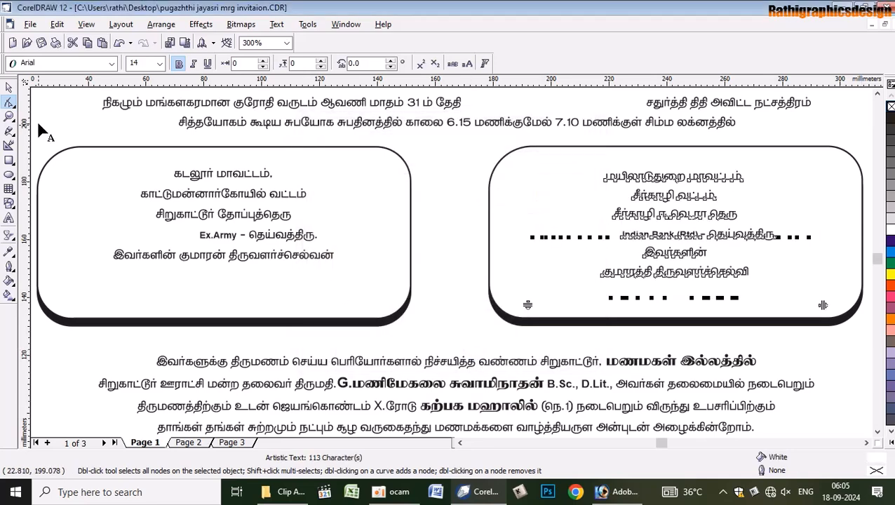
click(10, 88)
scroll(478, 281, down, 3)
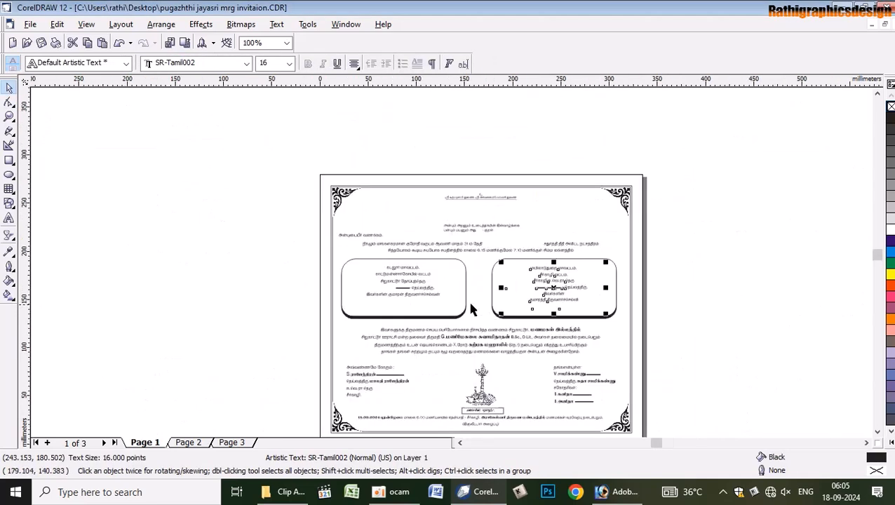
click(742, 291)
Fill only the bold house, dignitary and hall names in the paragraph below the rounded boxes with white, selecting their characters with the Shape tool
scroll(535, 351, up, 1)
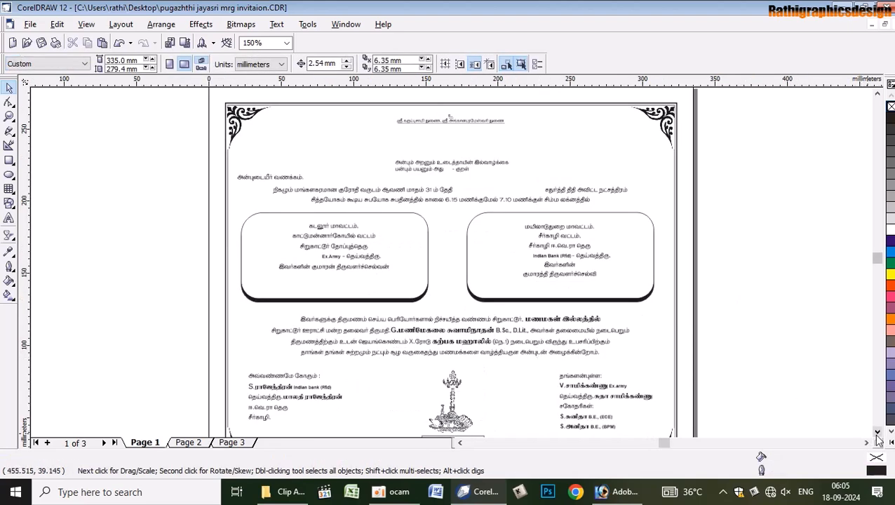
click(877, 433)
scroll(437, 261, up, 2)
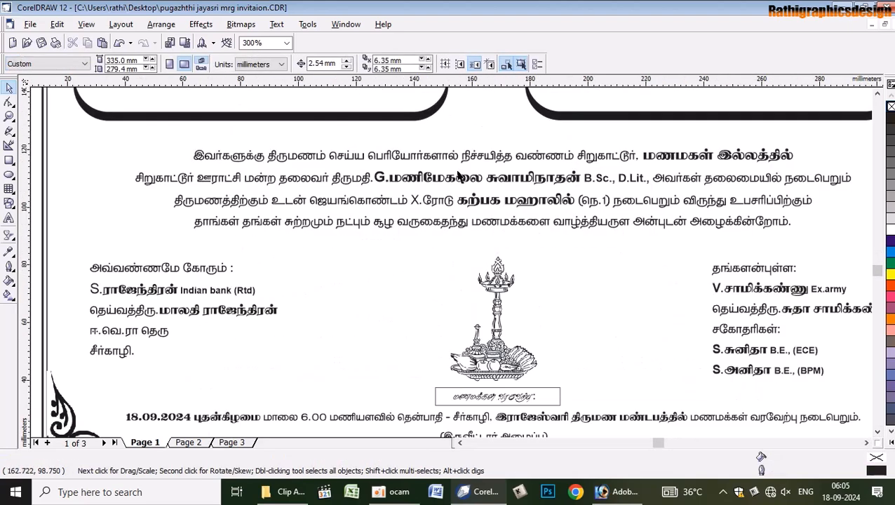
click(672, 161)
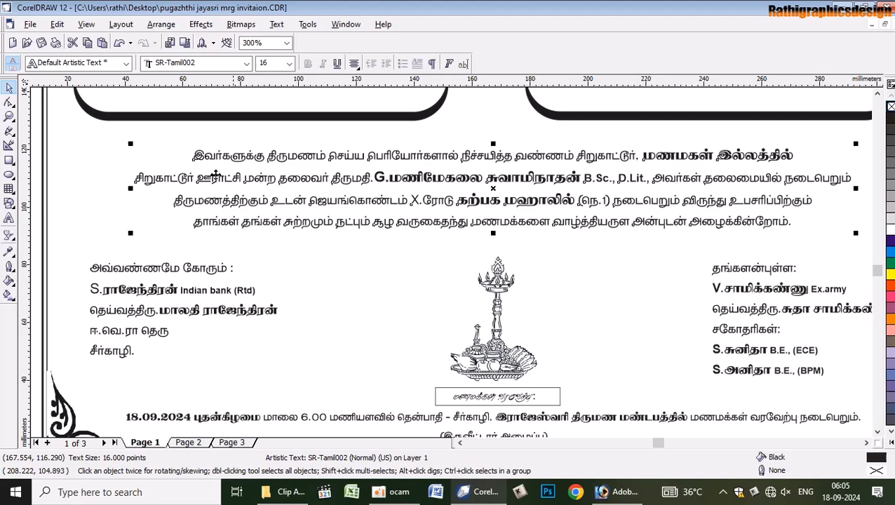
click(9, 102)
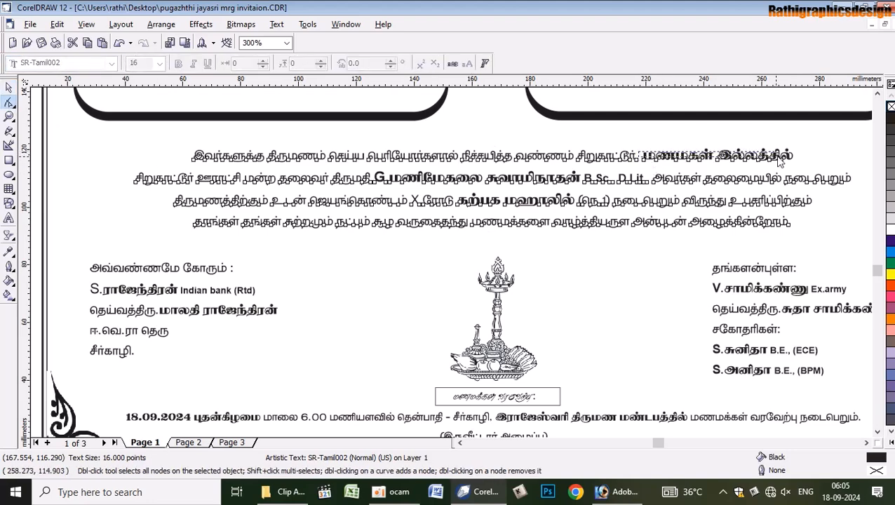
drag(797, 174, 637, 151)
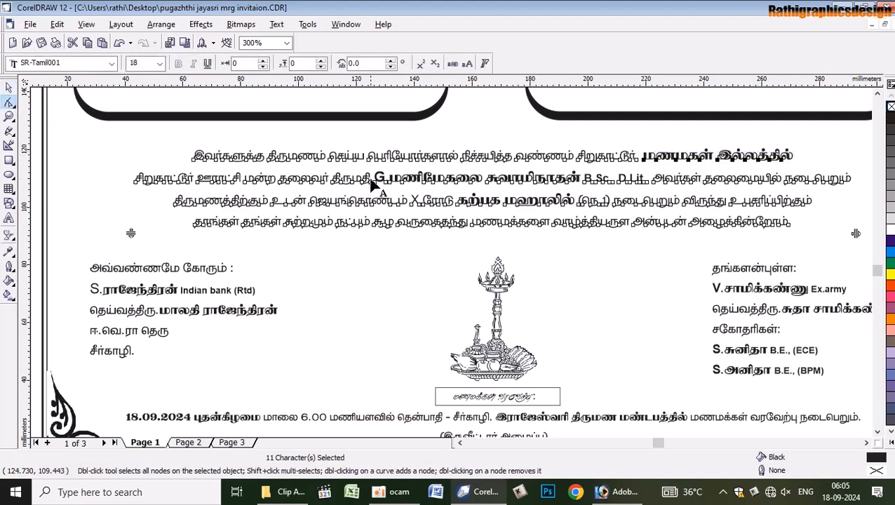
drag(372, 173, 566, 211)
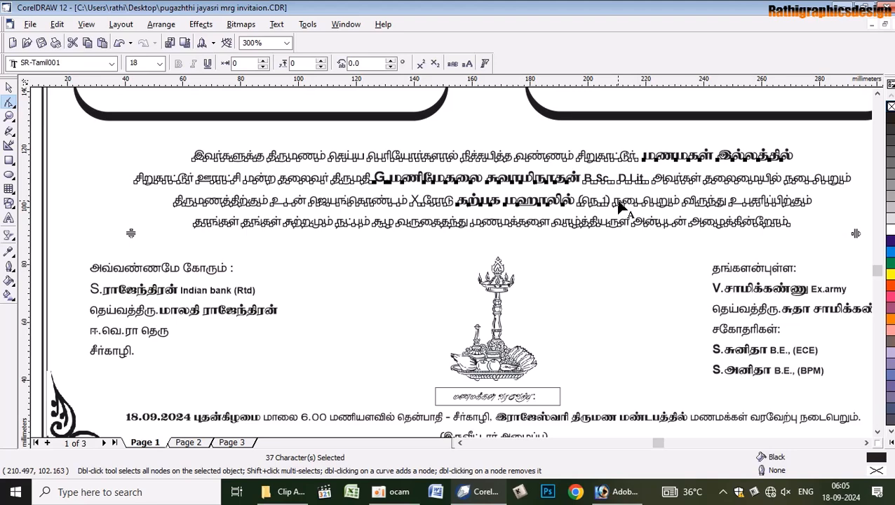
double_click(876, 462)
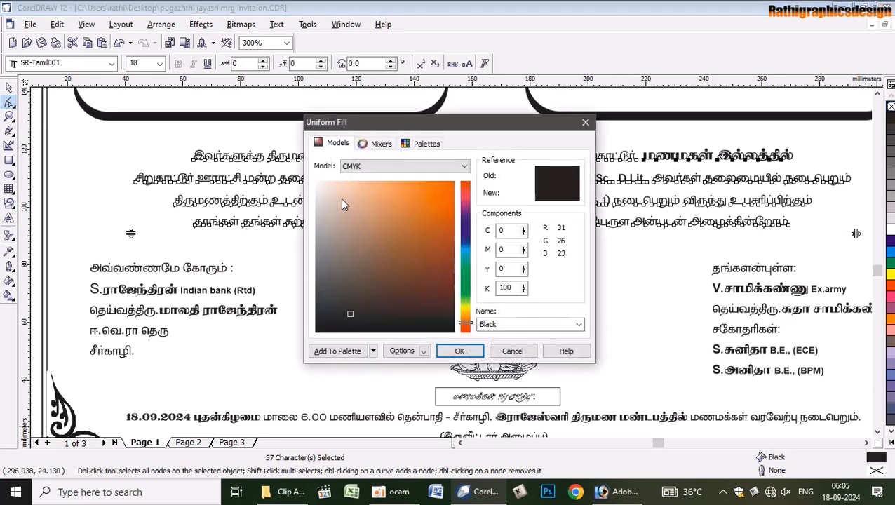
drag(341, 204, 298, 173)
click(459, 351)
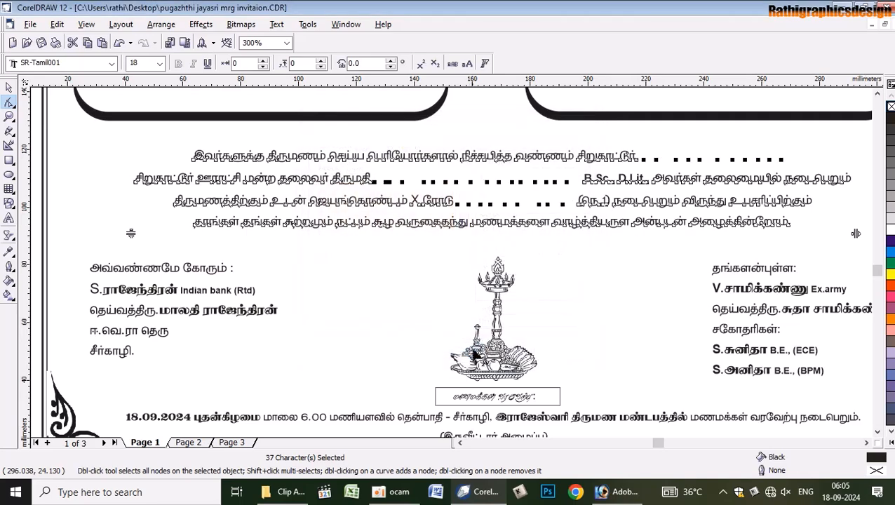
click(9, 87)
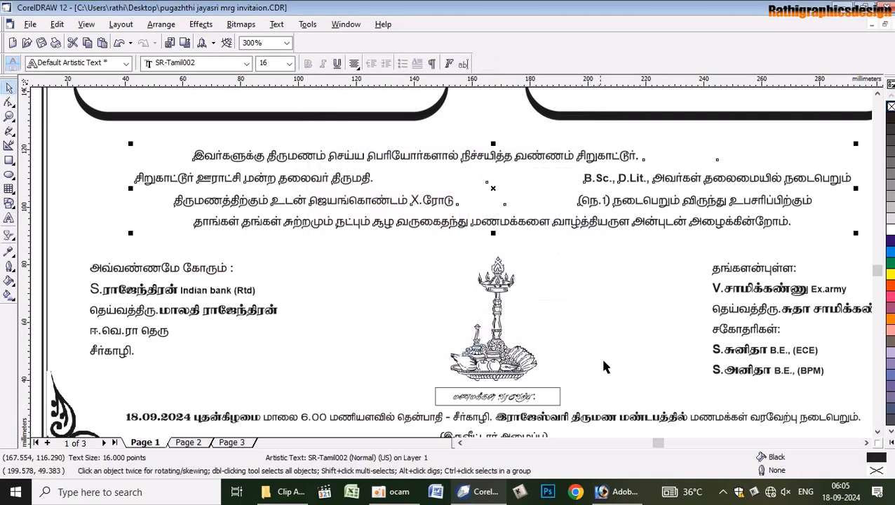
click(631, 342)
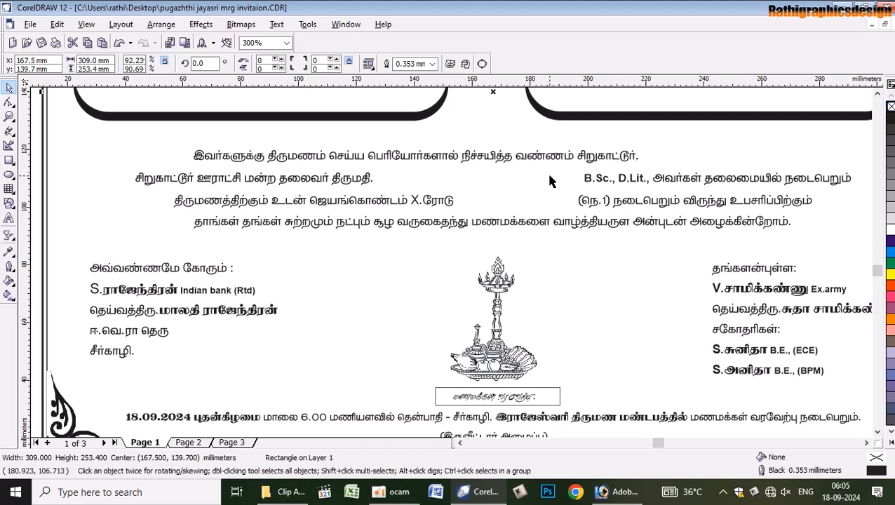
Fill only the bold family names in the text block to the right of the lamp illustration with white, selecting their characters with the Shape tool
click(771, 295)
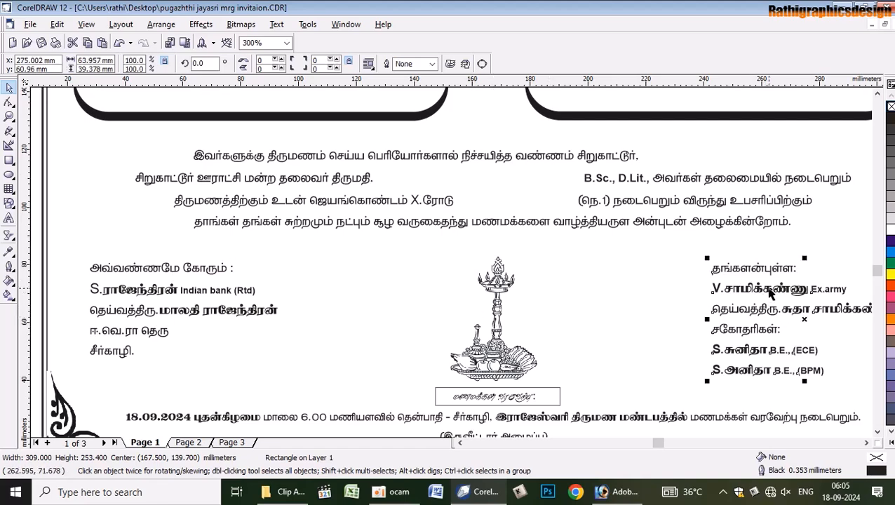
scroll(771, 295, down, 1)
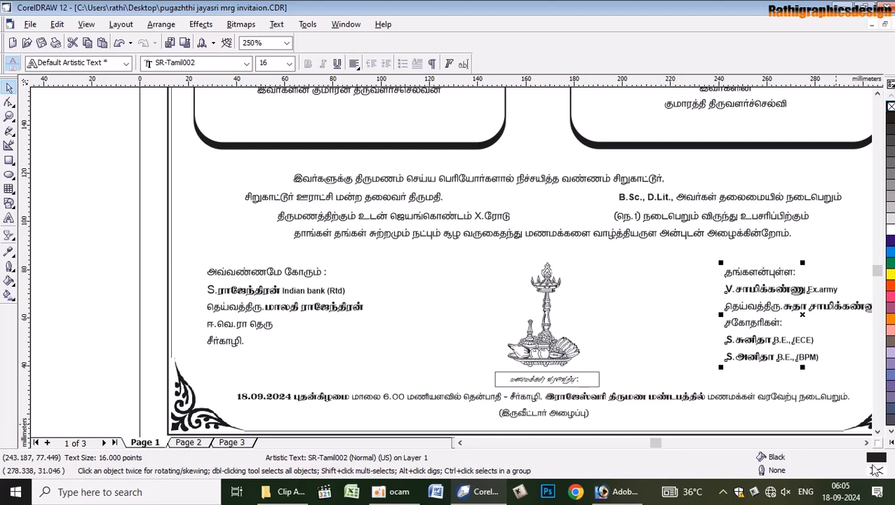
click(865, 443)
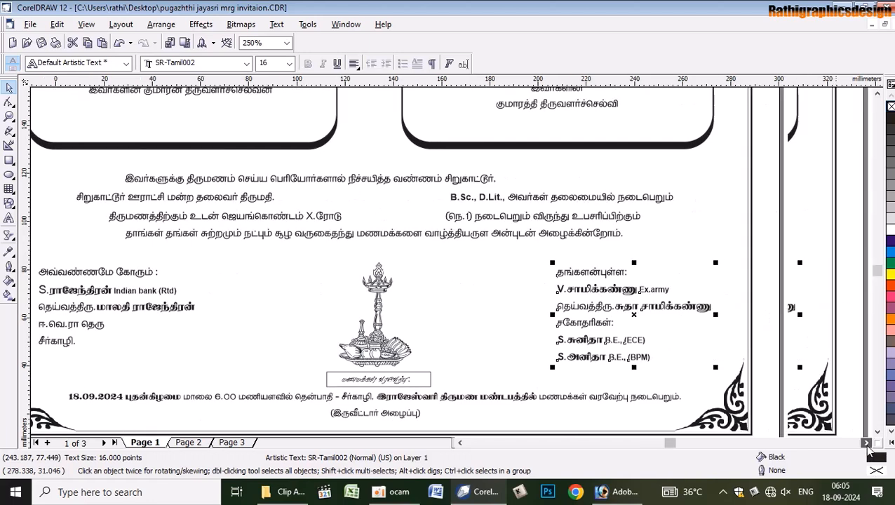
click(13, 105)
click(34, 109)
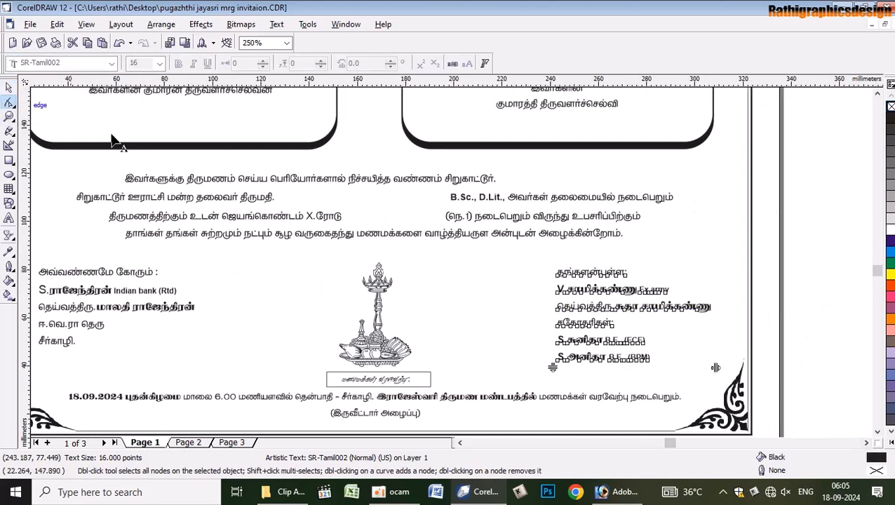
scroll(574, 289, up, 1)
drag(684, 302, 547, 284)
drag(622, 307, 726, 353)
drag(537, 348, 610, 370)
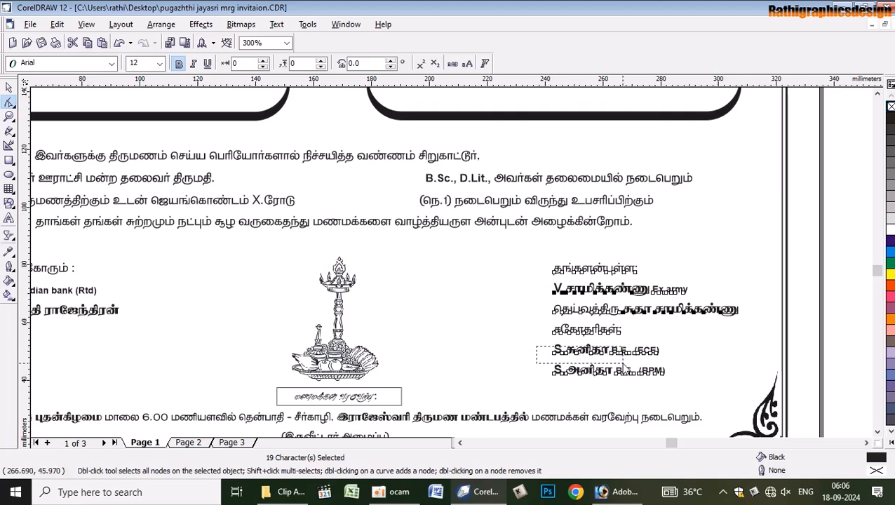
drag(544, 370, 609, 390)
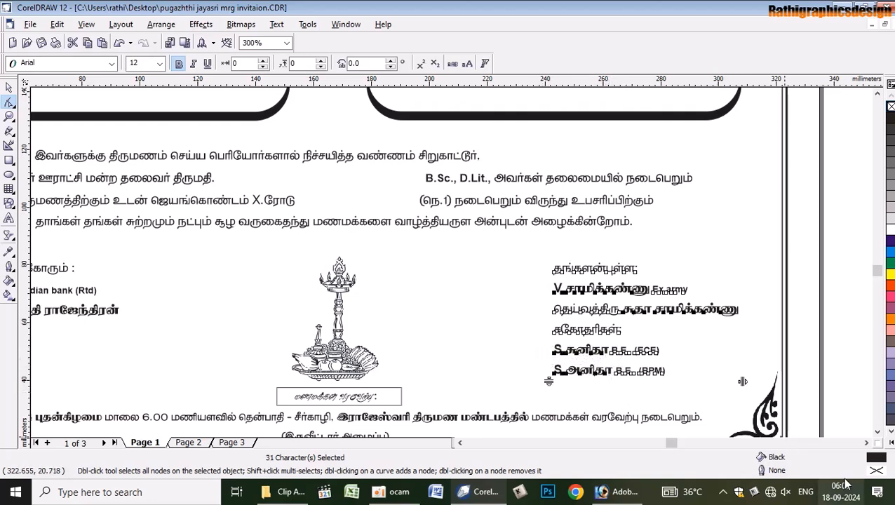
double_click(875, 459)
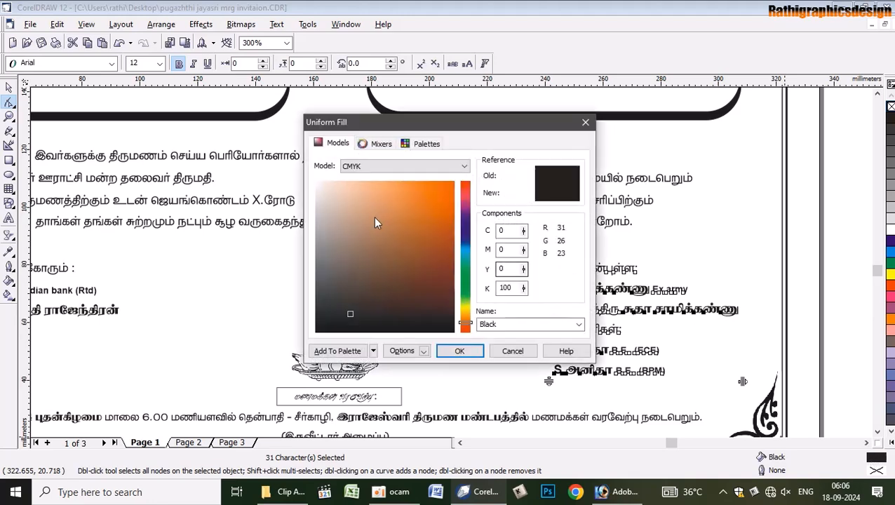
drag(374, 216, 315, 181)
click(462, 348)
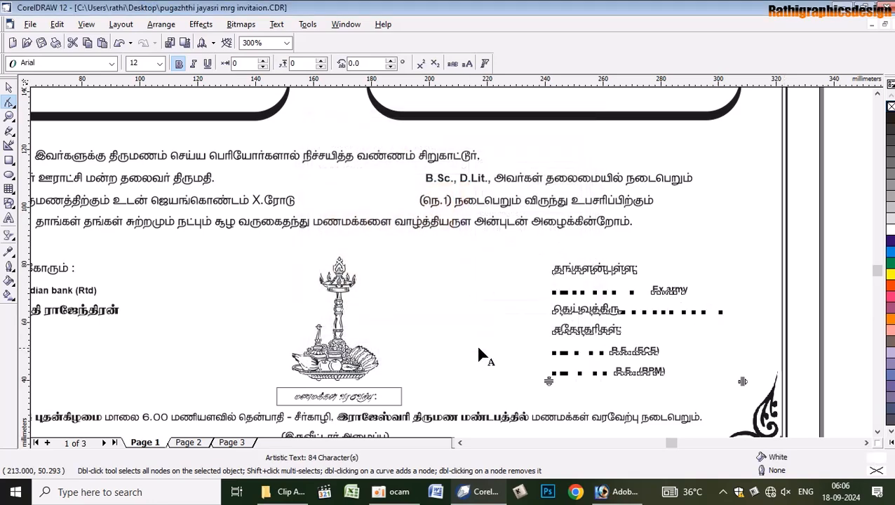
Fill only the bold family names in the text block beside the lamp, under the signatory heading, with White (CMYK 0, 0, 0, 0)
click(8, 87)
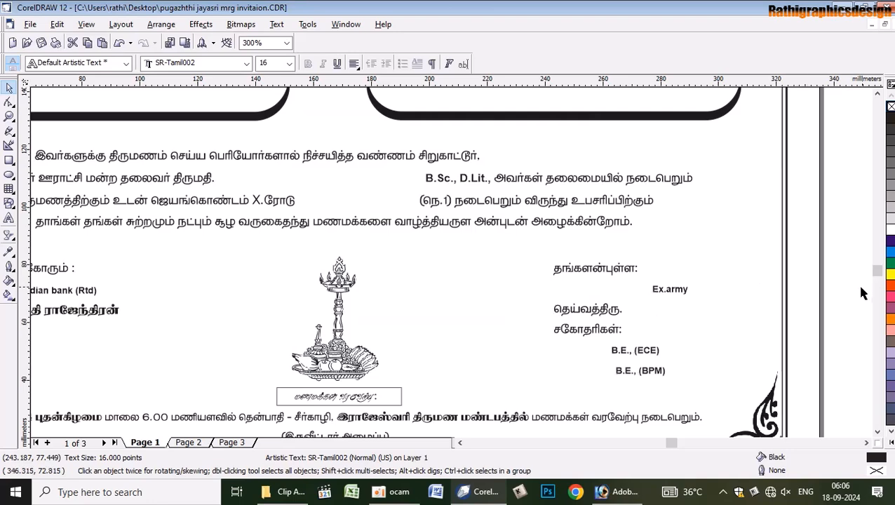
click(598, 298)
scroll(597, 298, down, 1)
scroll(274, 309, up, 1)
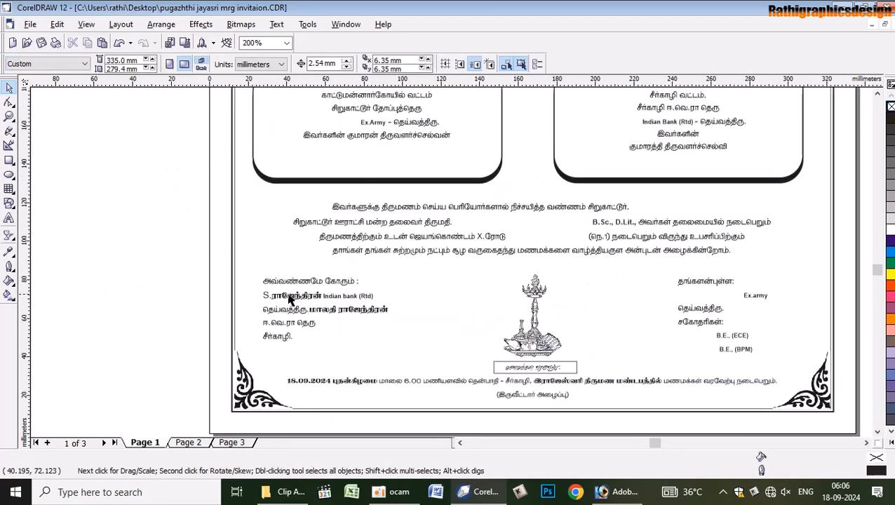
click(290, 295)
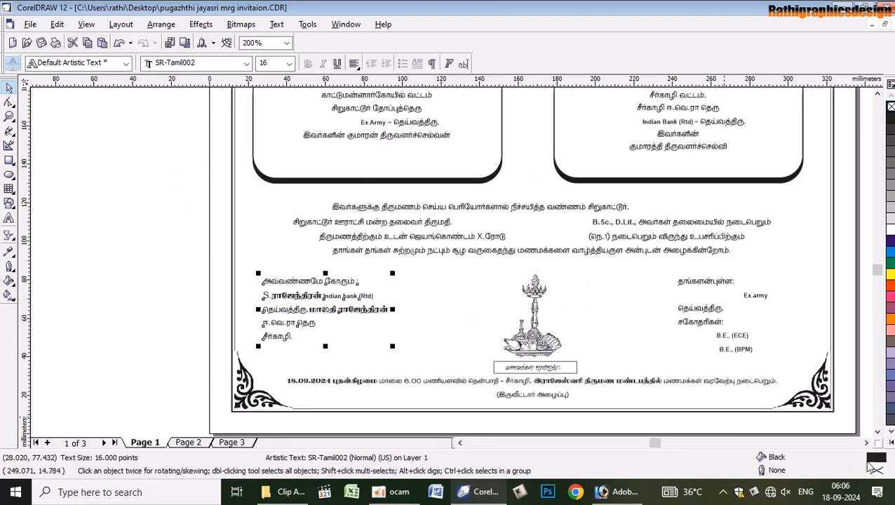
click(8, 102)
scroll(267, 315, up, 1)
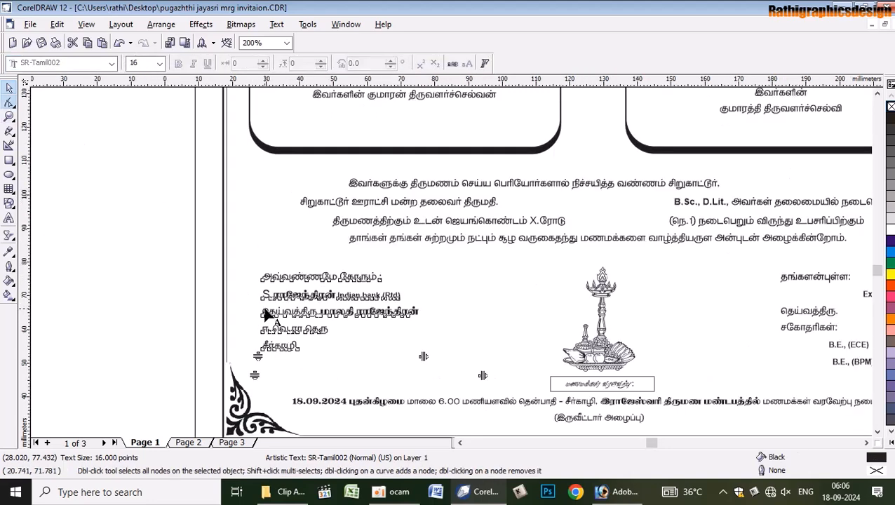
scroll(267, 316, up, 2)
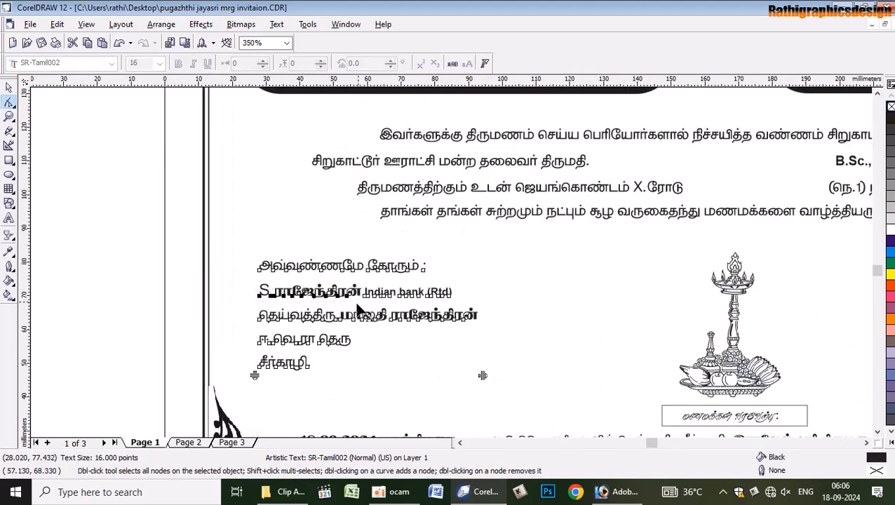
drag(358, 308, 473, 336)
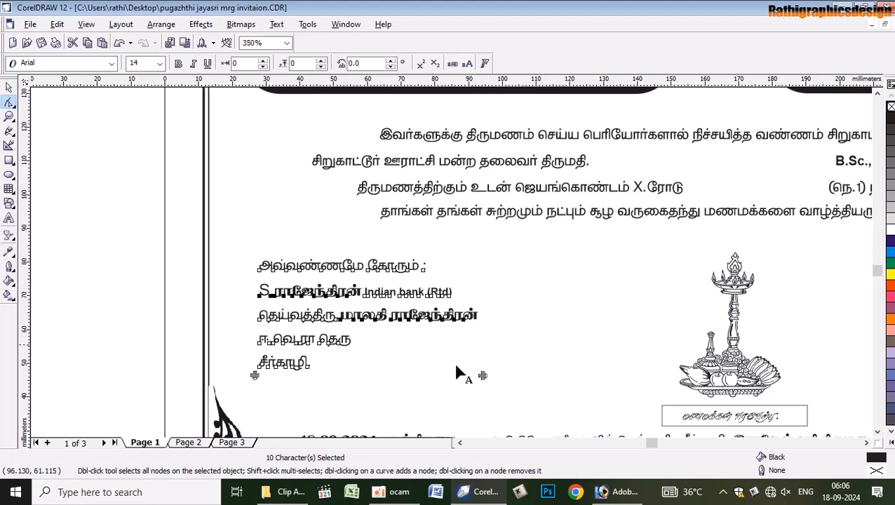
drag(456, 372, 351, 284)
click(411, 492)
click(842, 90)
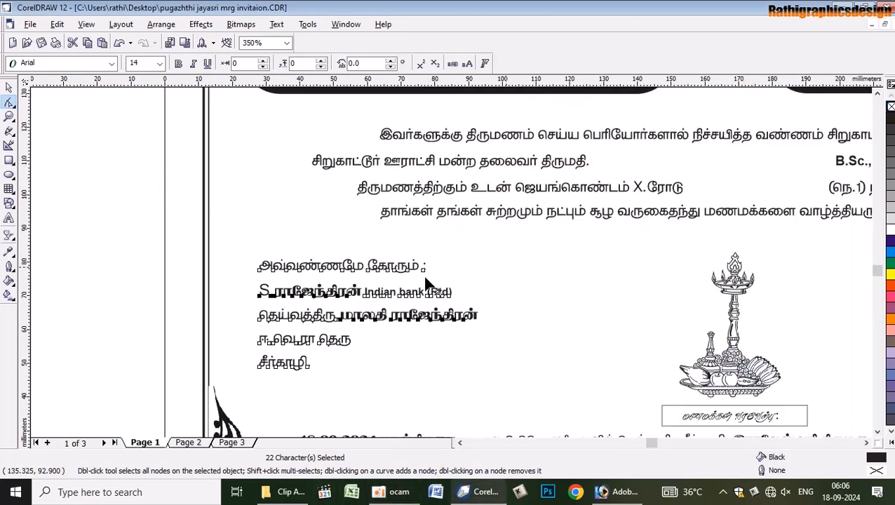
double_click(879, 460)
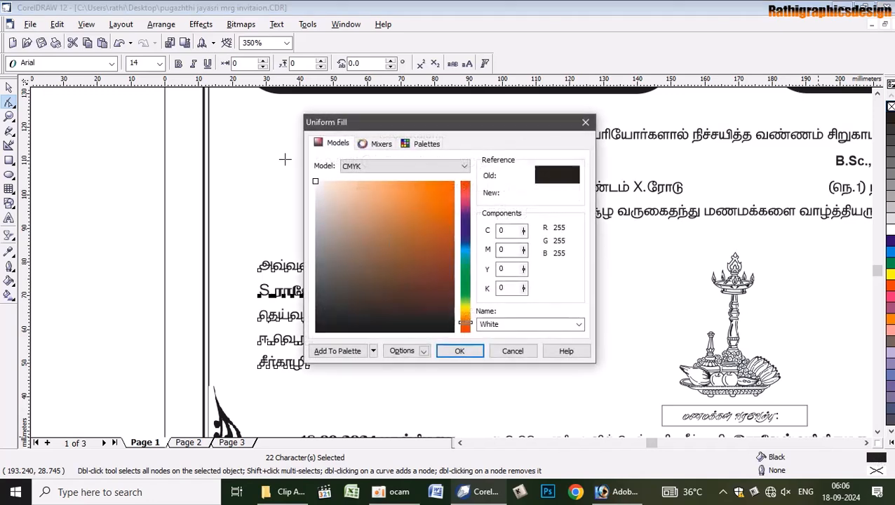
click(471, 350)
click(8, 87)
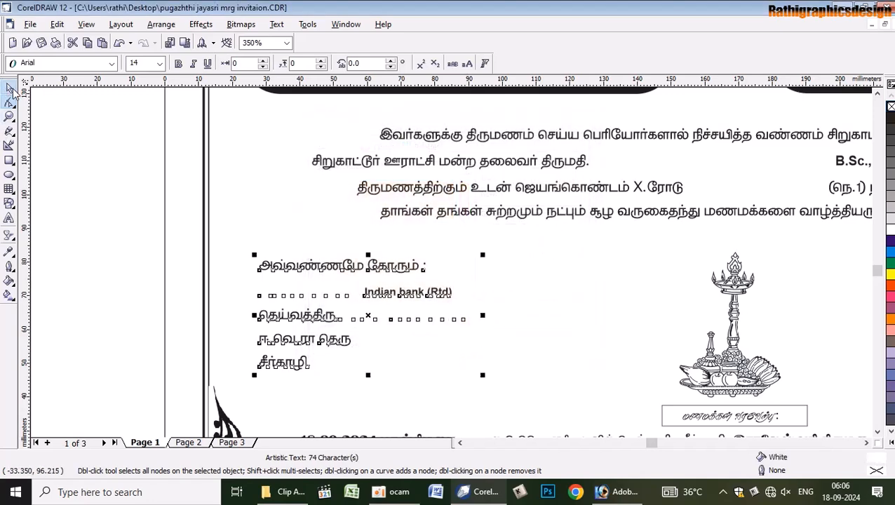
click(140, 230)
Select all objects of the Page 1 invitation, including its border and lamp, and copy them
scroll(142, 234, down, 1)
scroll(143, 234, down, 4)
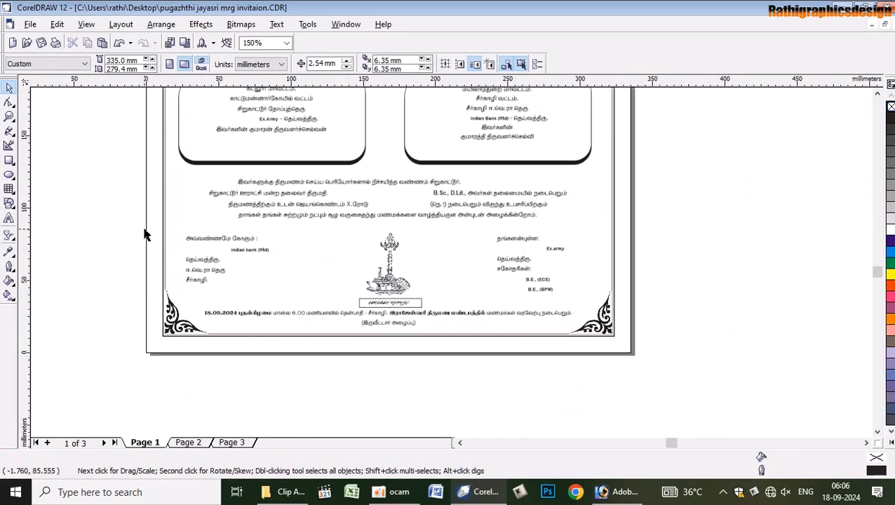
scroll(198, 226, down, 1)
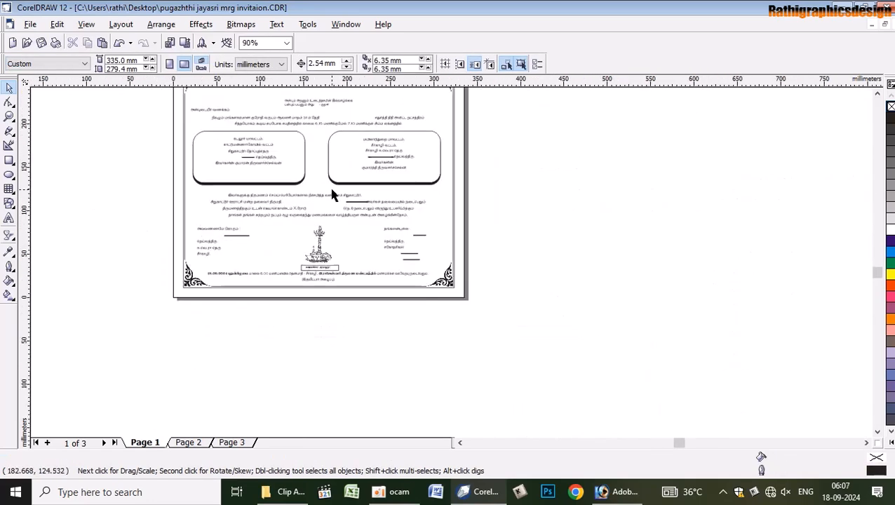
click(878, 95)
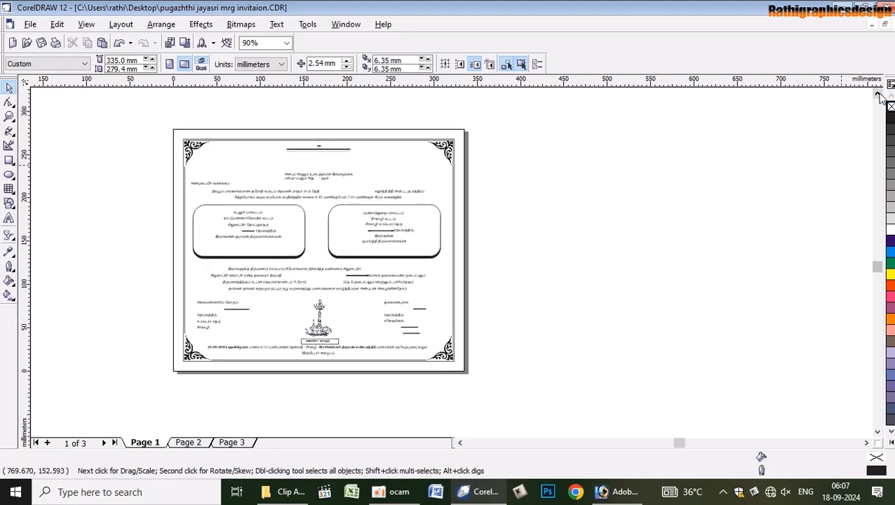
right_click(147, 449)
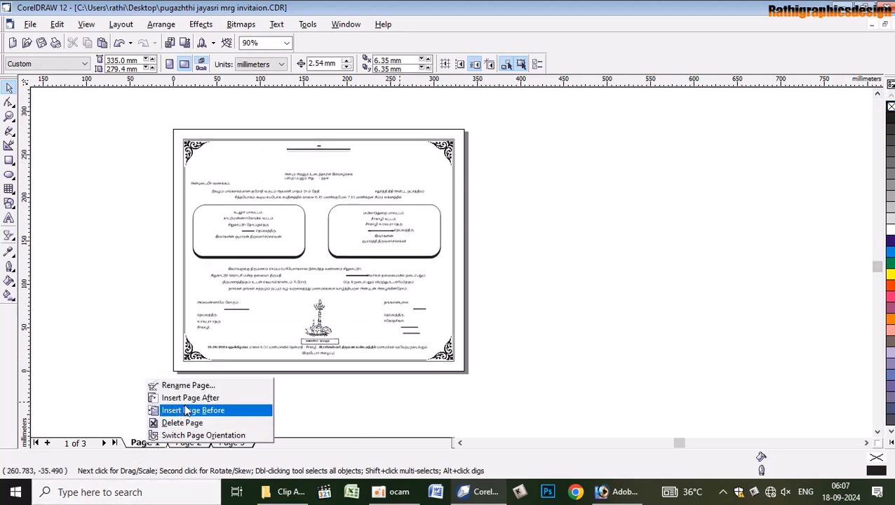
click(578, 364)
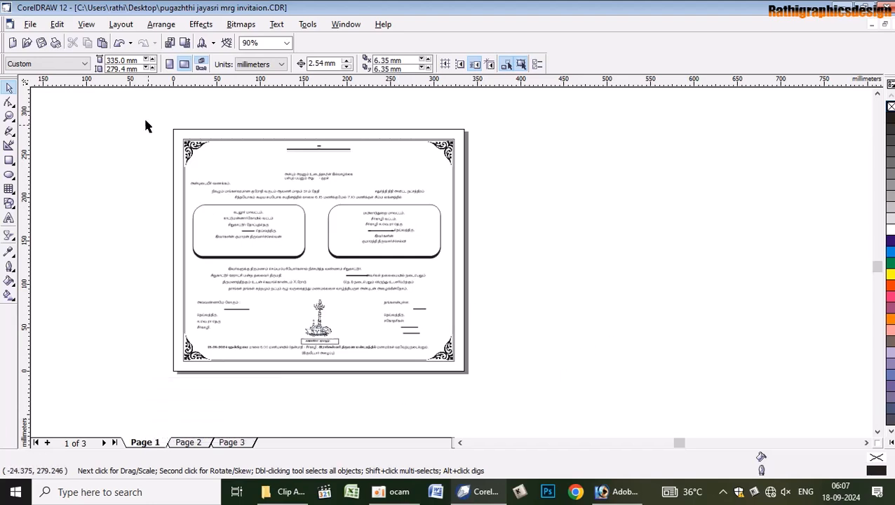
drag(145, 124, 589, 418)
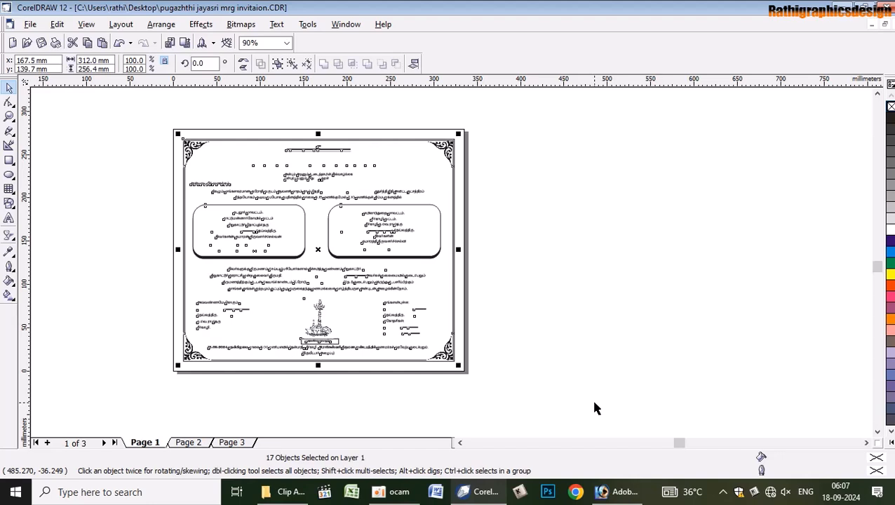
key(Escape)
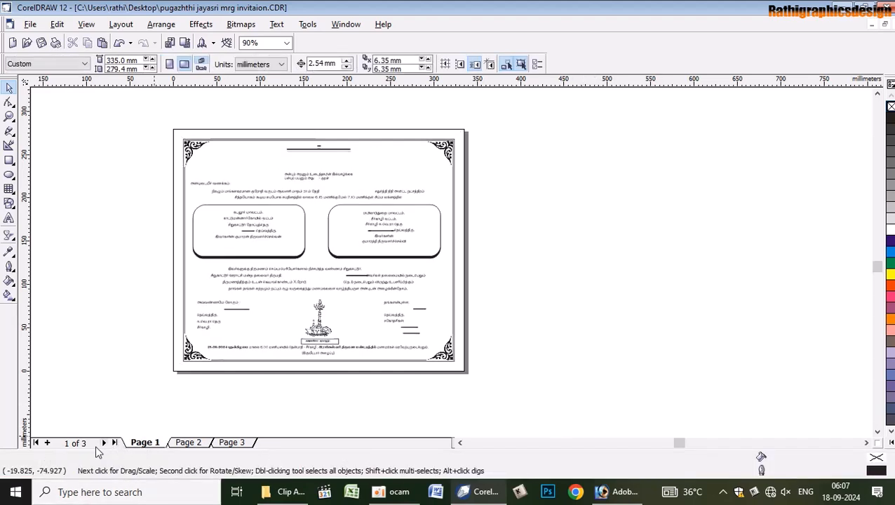
Insert a blank page before Page 1 and paste the copied invitation layout onto it
click(47, 443)
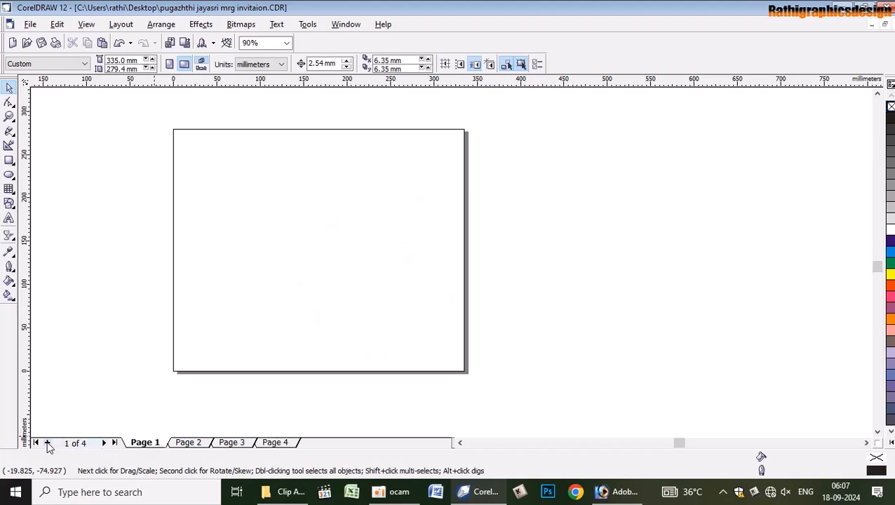
click(282, 447)
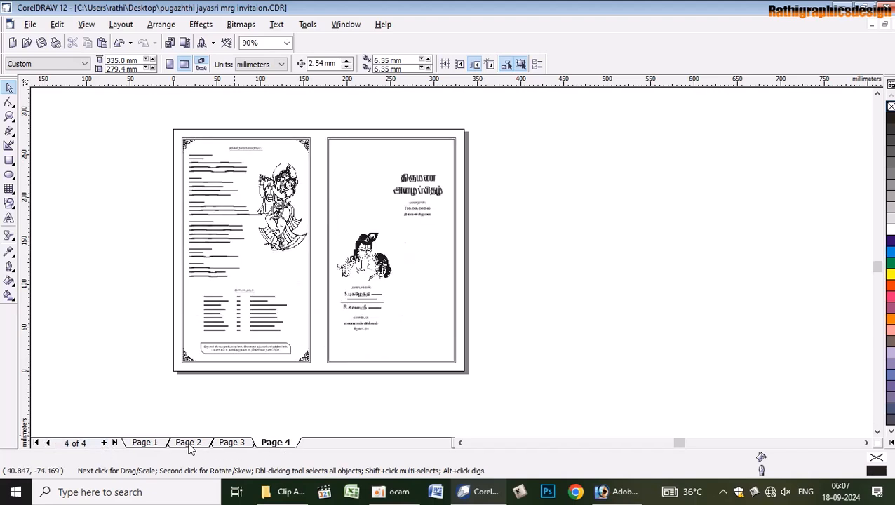
click(189, 447)
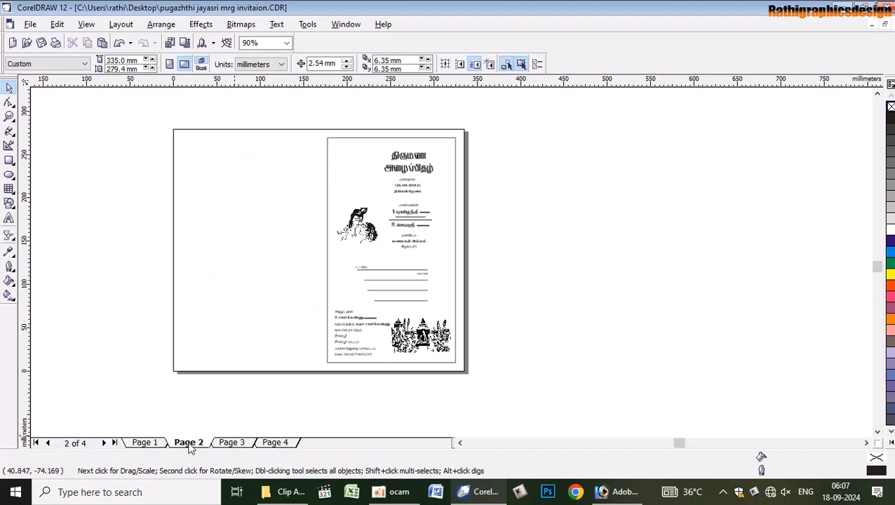
click(279, 445)
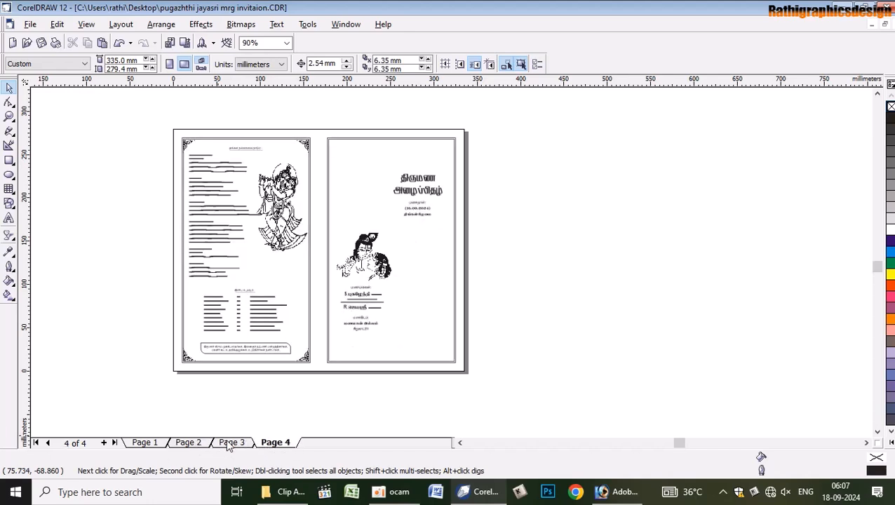
click(229, 445)
click(194, 444)
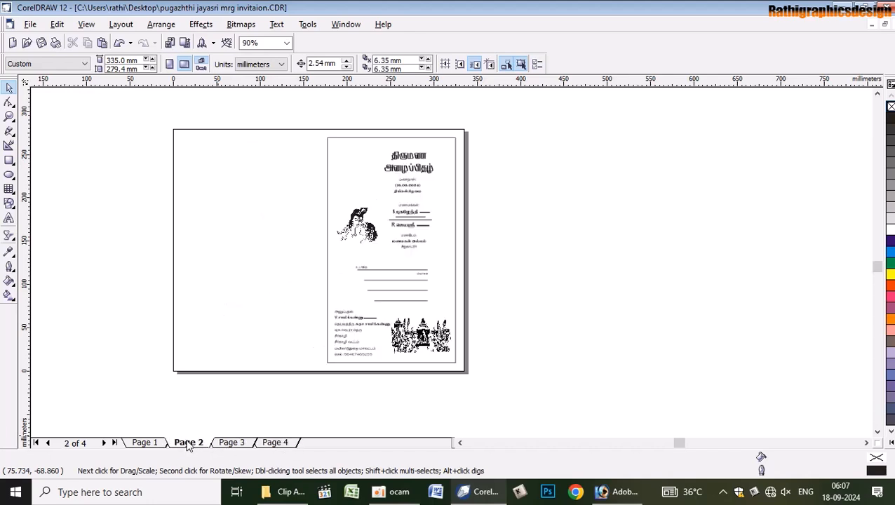
click(275, 445)
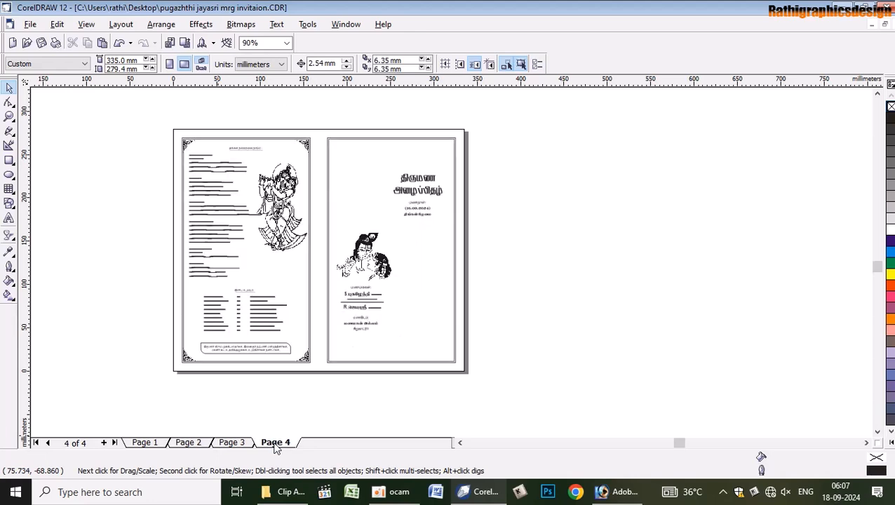
click(149, 443)
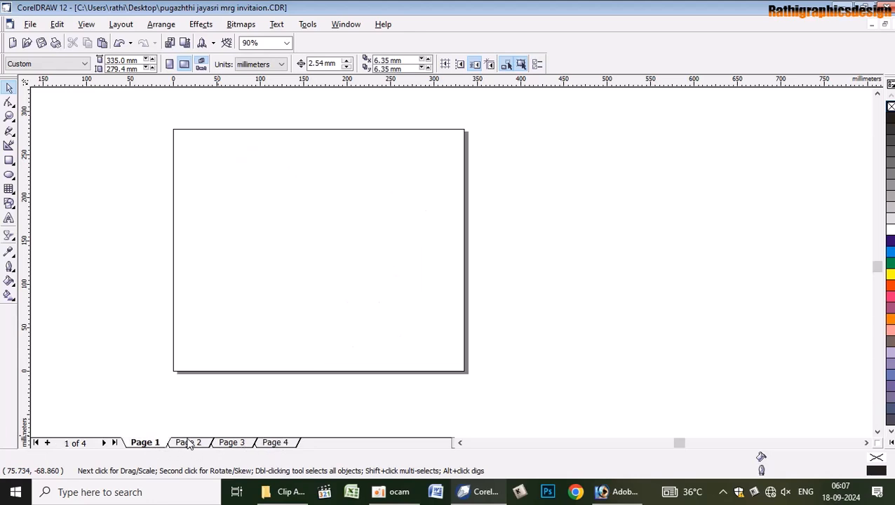
key(ctrl+v)
click(616, 272)
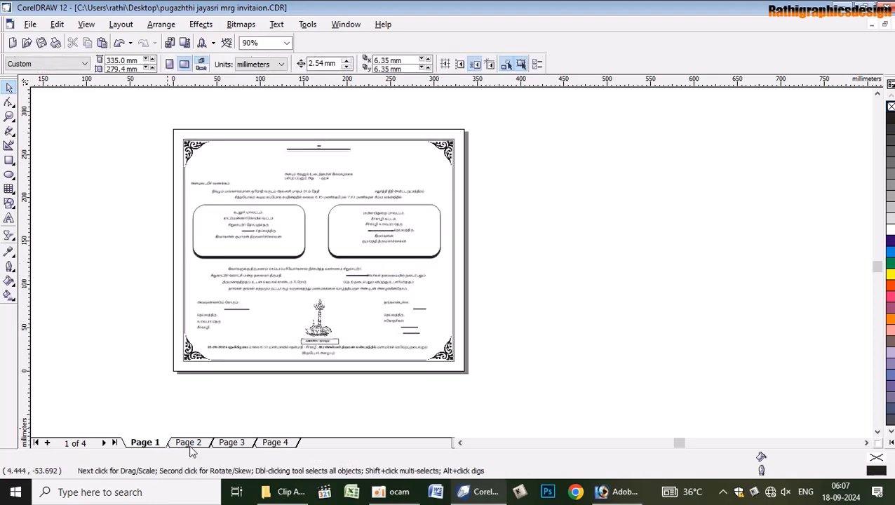
Move the half-page cover sheet from Page 2 to Page 3 so both invitation copies come first
click(188, 443)
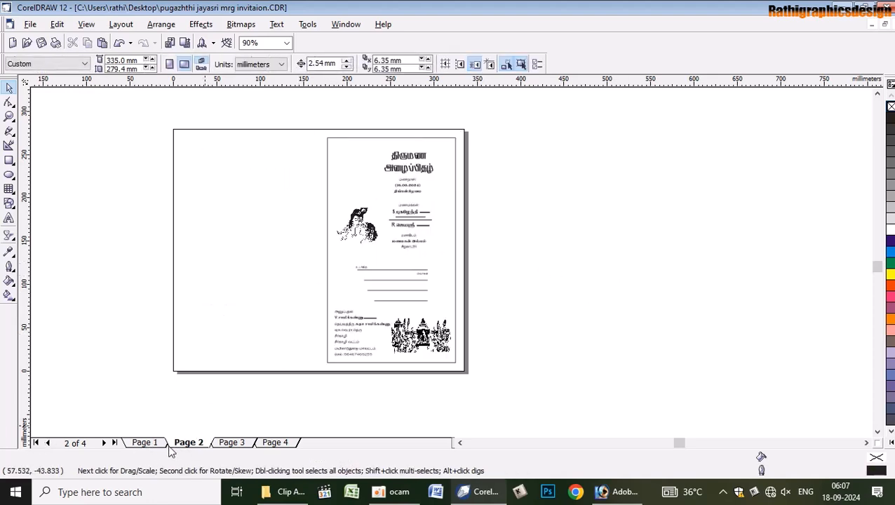
click(157, 446)
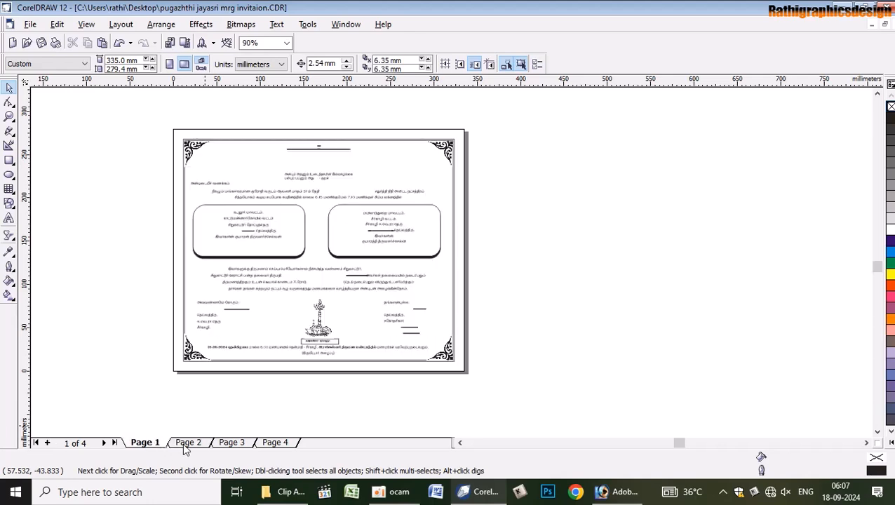
click(186, 444)
click(232, 444)
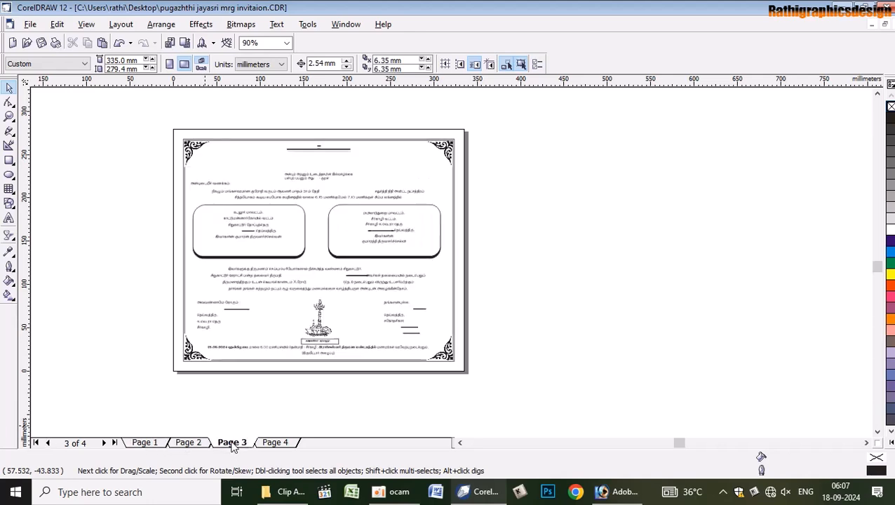
click(279, 446)
click(190, 444)
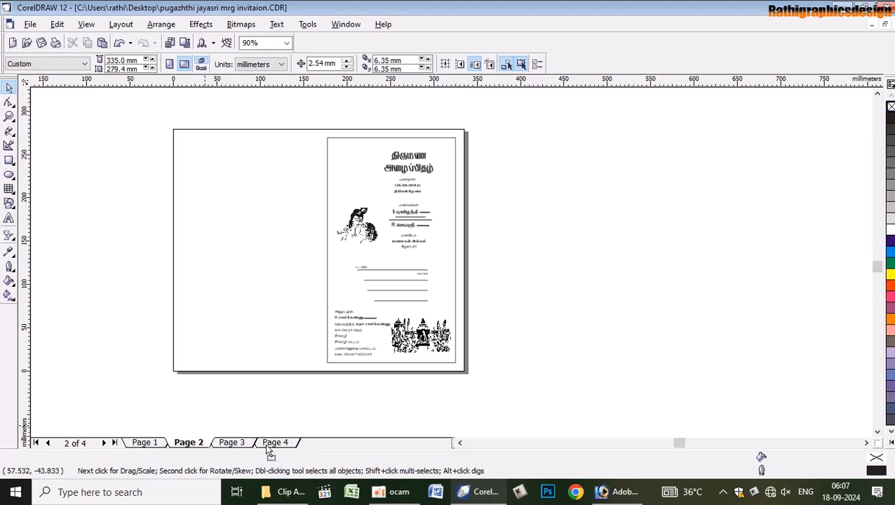
click(236, 444)
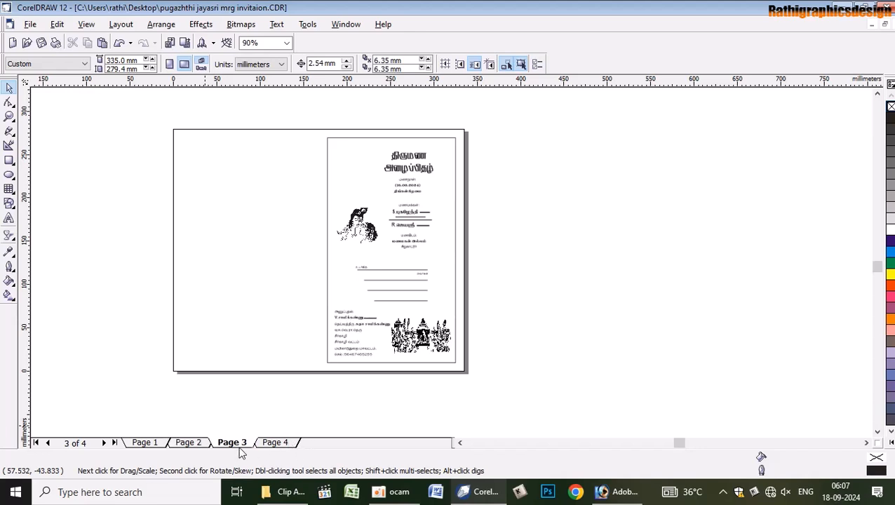
Check the new page order and compare the two invitation copies on Page 1 and Page 2
click(190, 443)
click(146, 444)
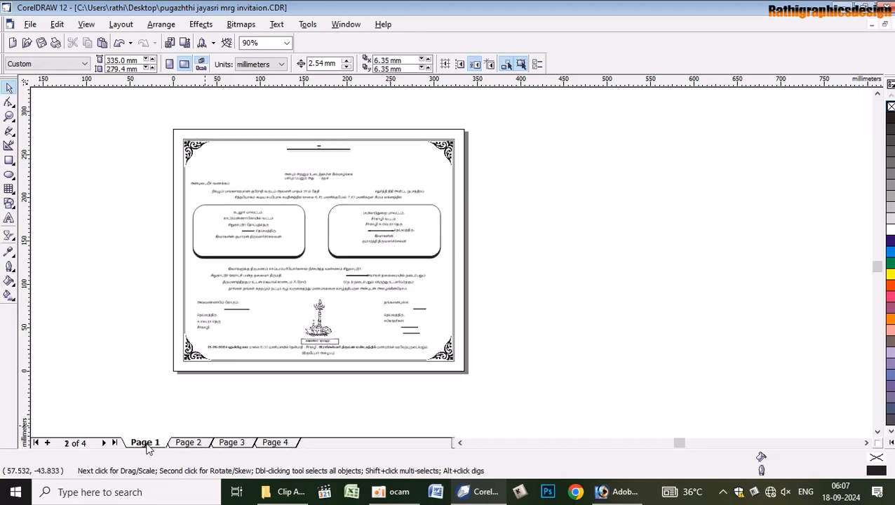
click(184, 444)
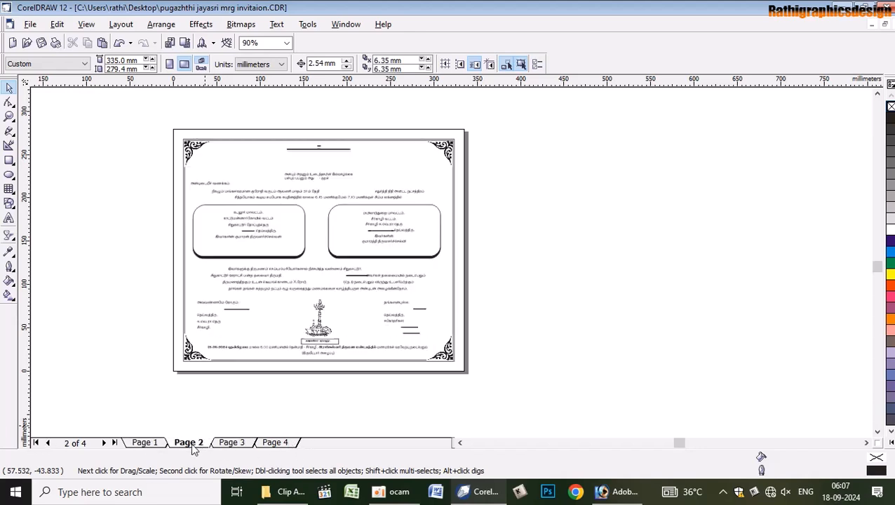
click(146, 443)
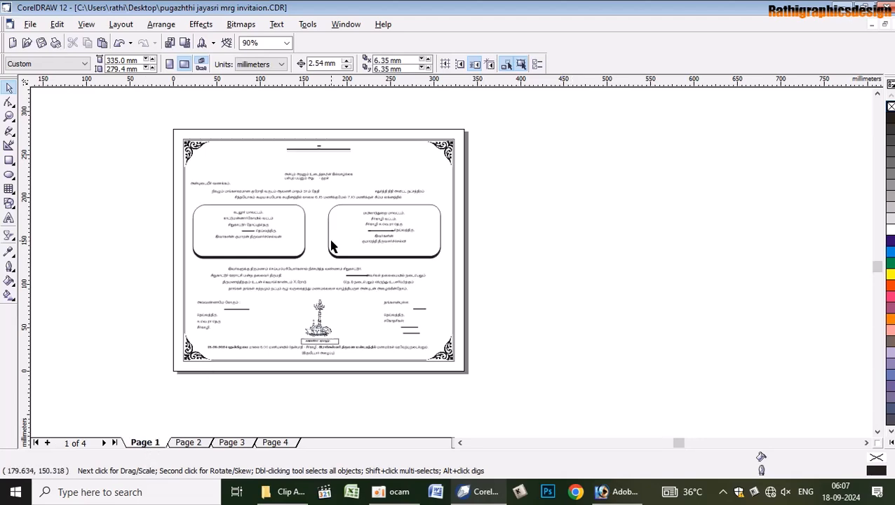
scroll(331, 281, up, 1)
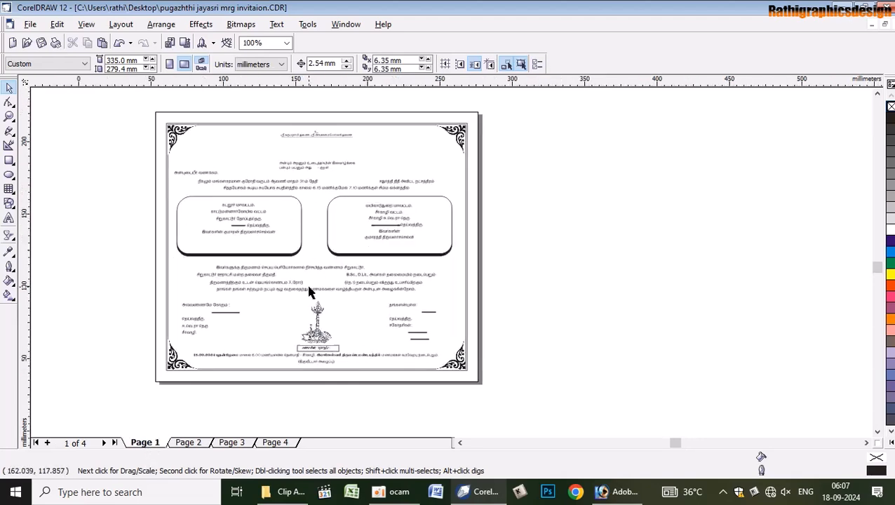
scroll(311, 285, up, 2)
scroll(341, 301, down, 2)
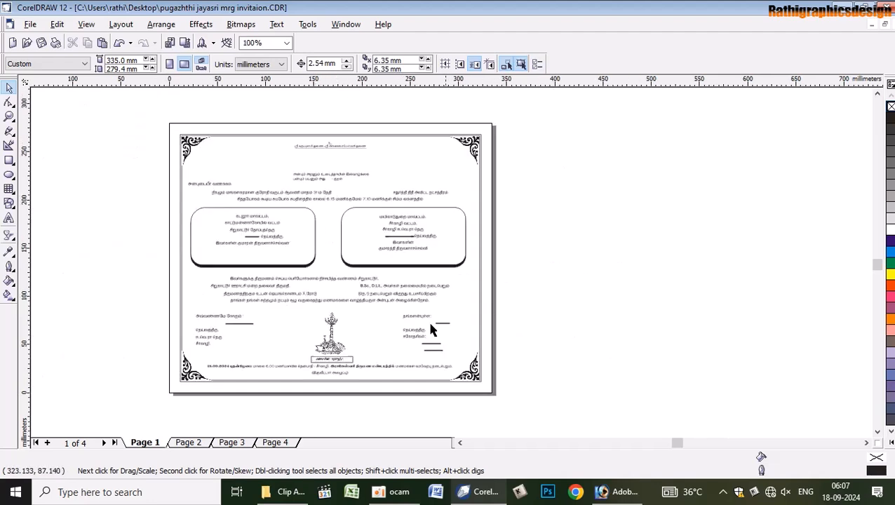
click(187, 444)
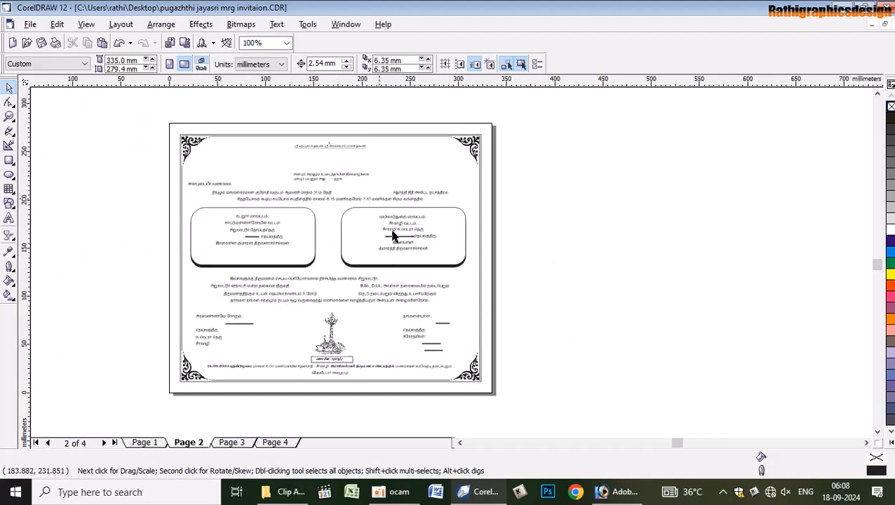
Move the half-page cover sheet from Page 3 to Page 4, behind the two-panel cover spread
click(232, 443)
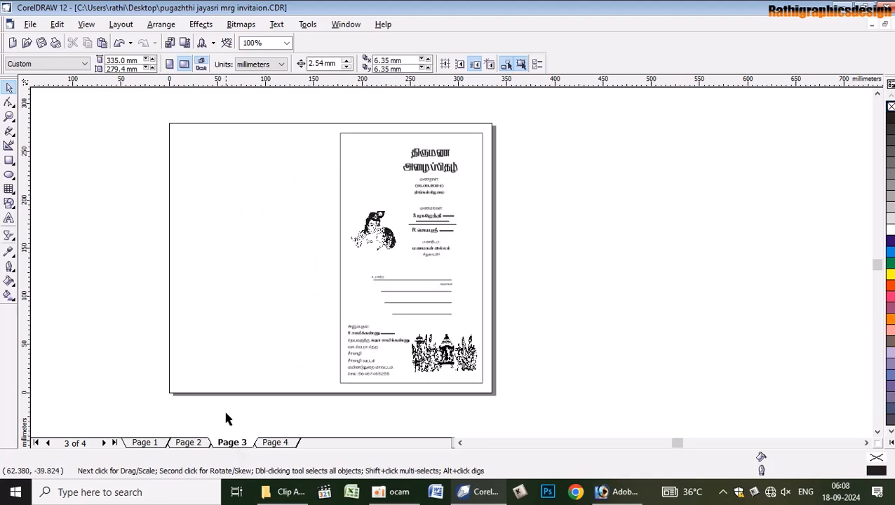
click(276, 444)
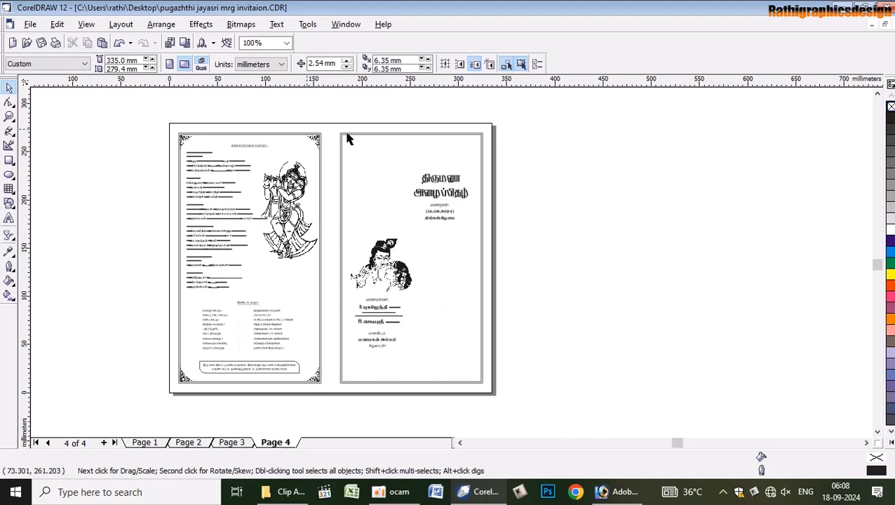
click(234, 446)
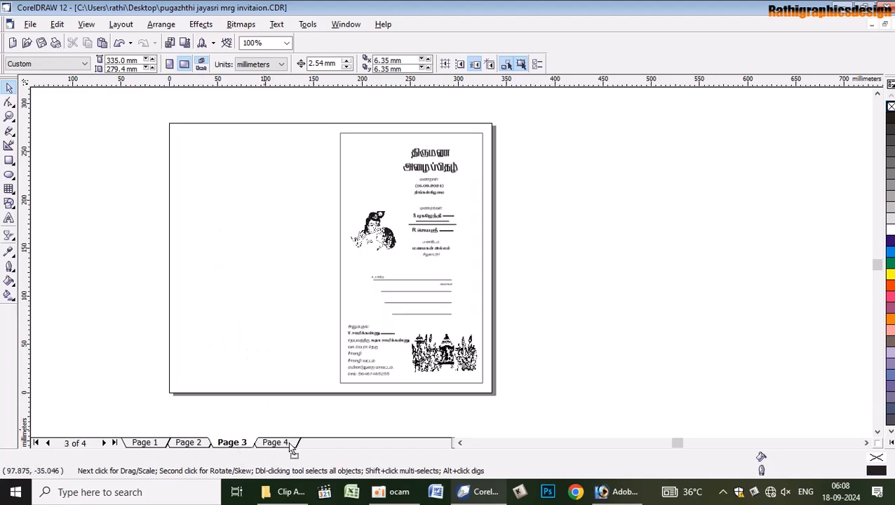
click(276, 444)
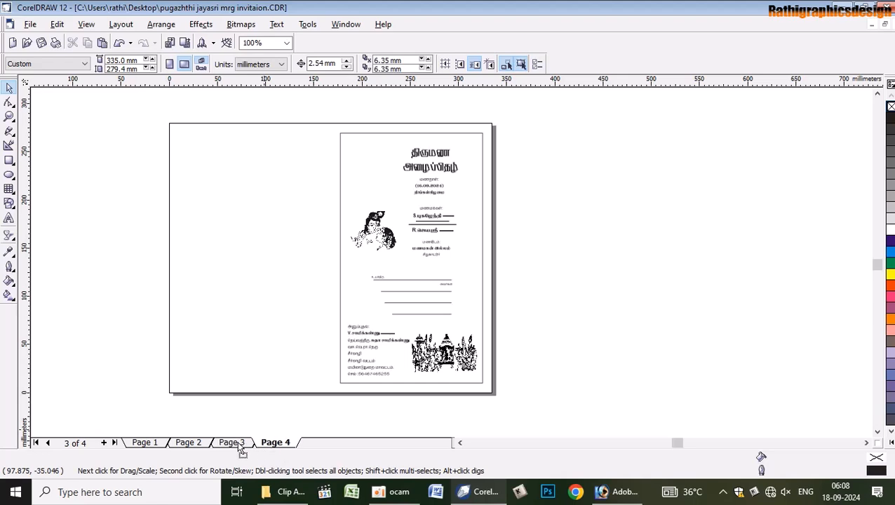
click(238, 443)
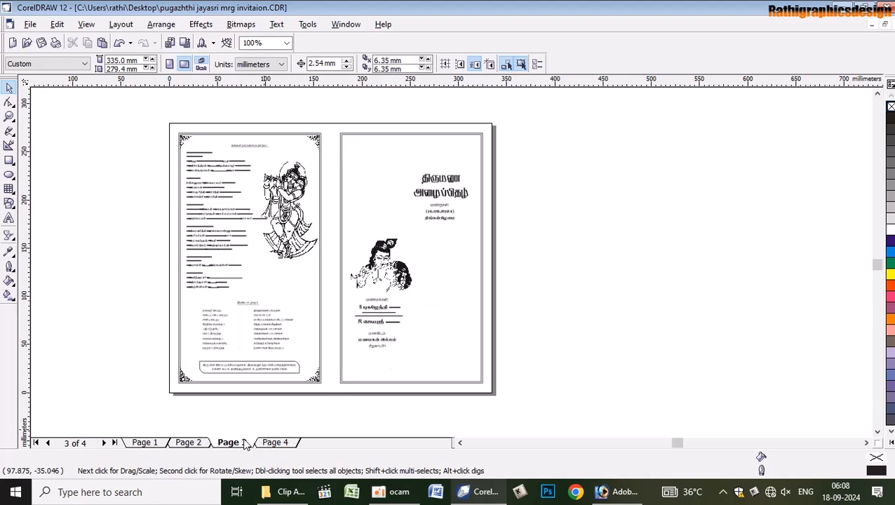
Fill the large white heading on Page 2 with the dark CMYK colour 84, 73, 73, 91
click(194, 444)
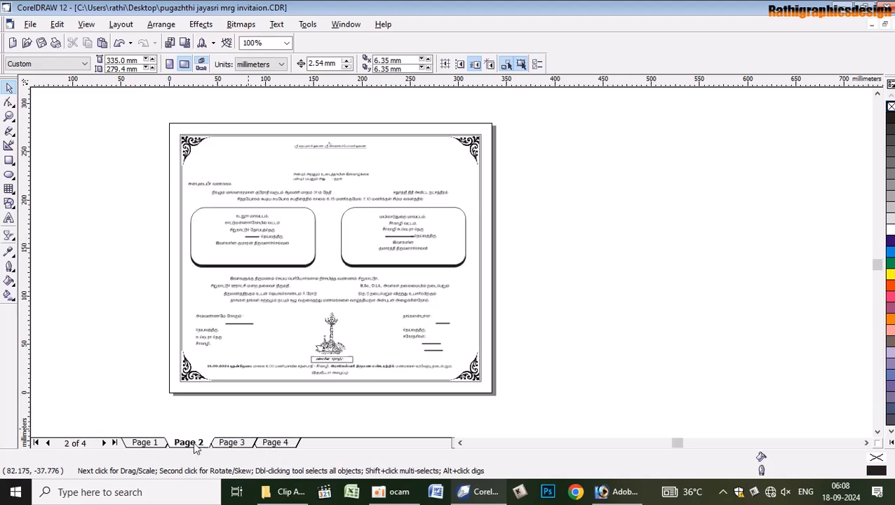
click(344, 163)
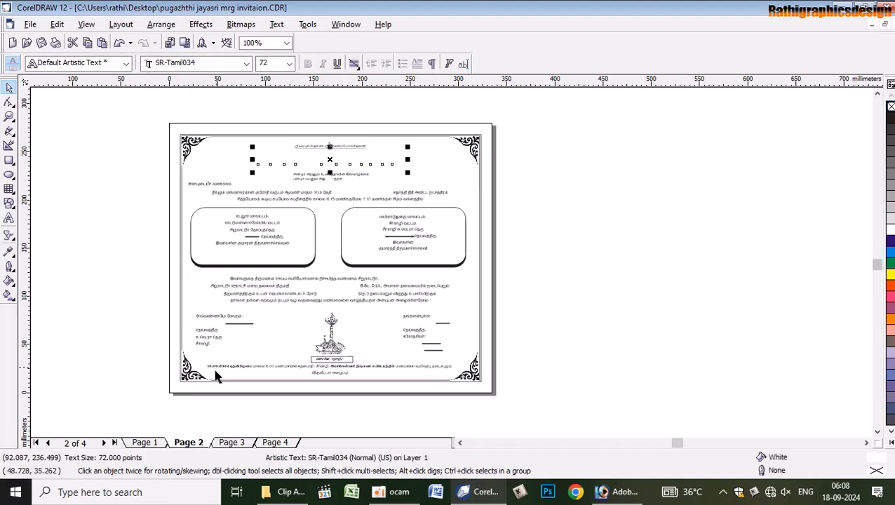
double_click(880, 455)
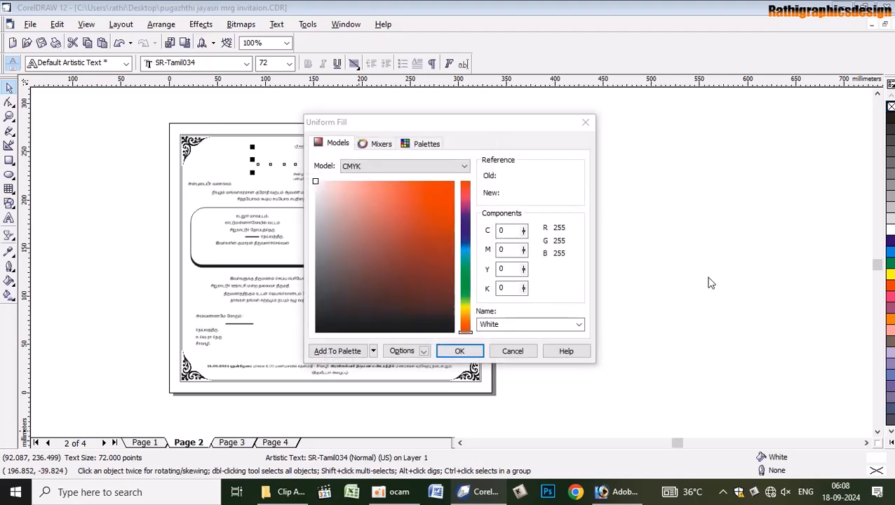
click(512, 348)
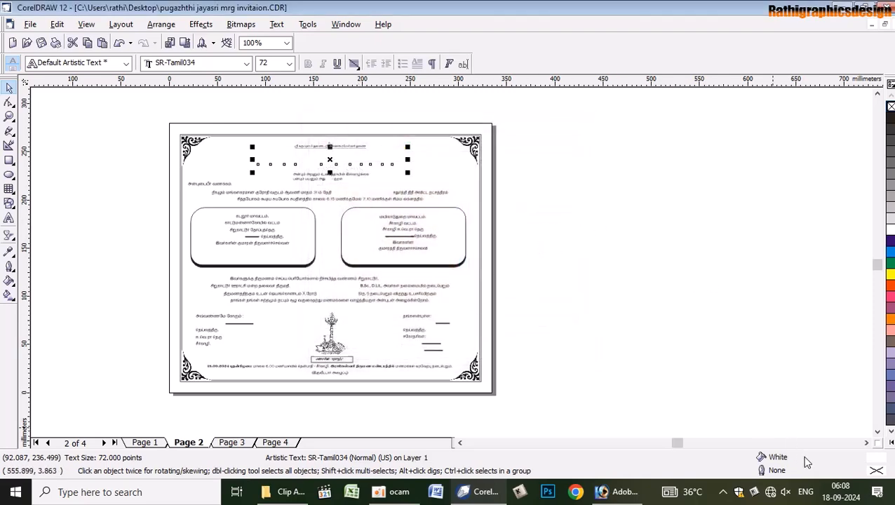
double_click(880, 462)
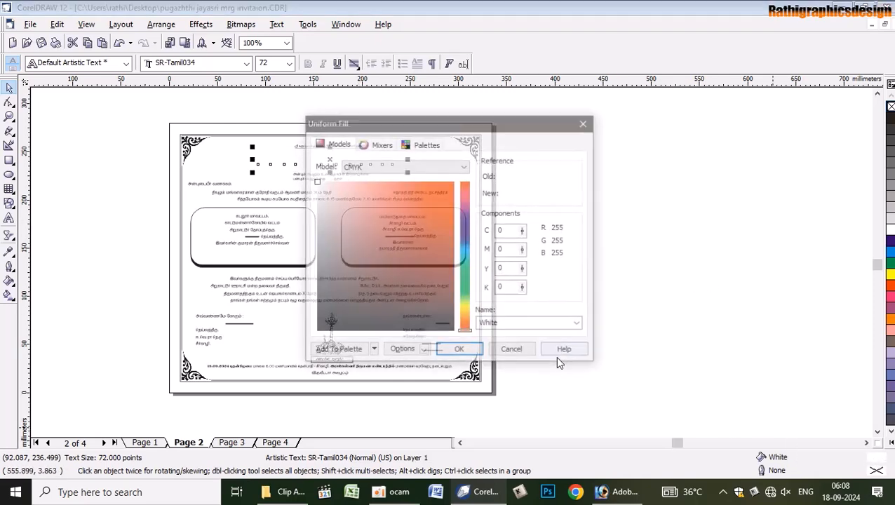
click(459, 351)
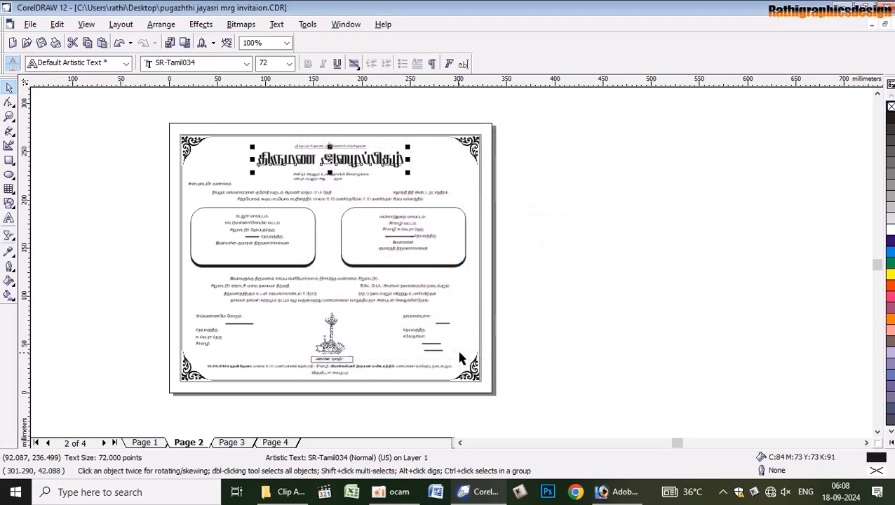
click(482, 299)
Delete the underlined line above the Page 2 heading, the two-line verse below it and the greeting line
scroll(324, 177, up, 1)
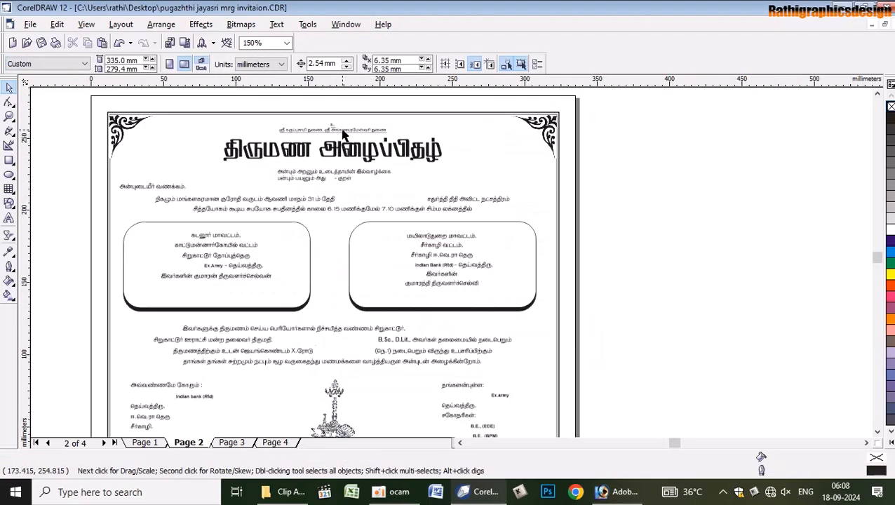
click(343, 130)
key(Delete)
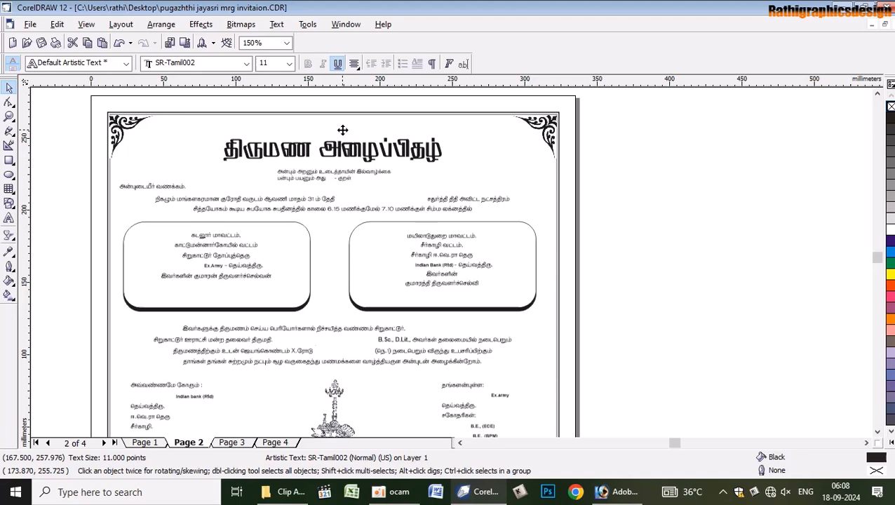
click(347, 174)
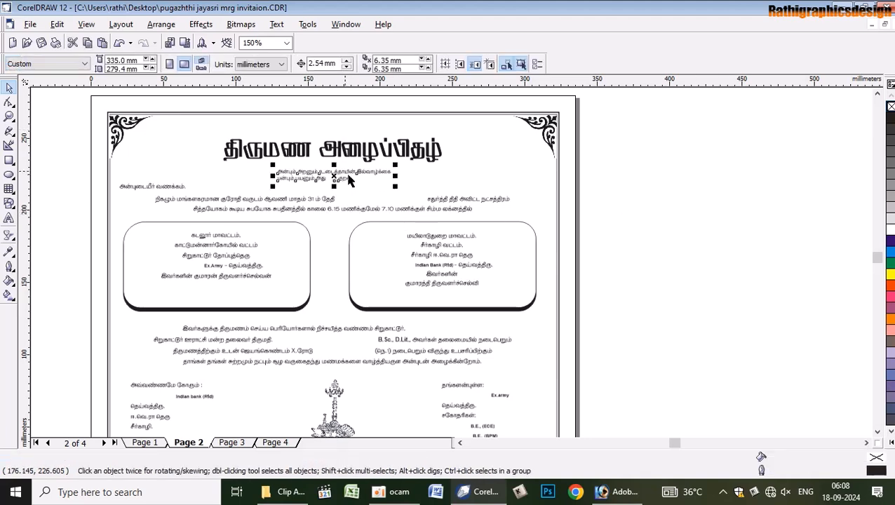
key(Delete)
click(161, 187)
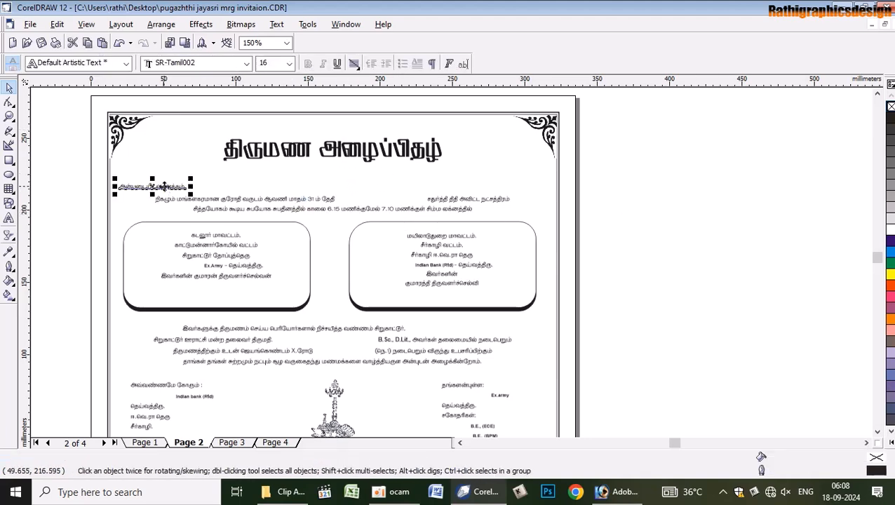
key(Delete)
Try to recolour the whole date-and-time paragraph on Page 2 with a uniform dark fill
click(313, 203)
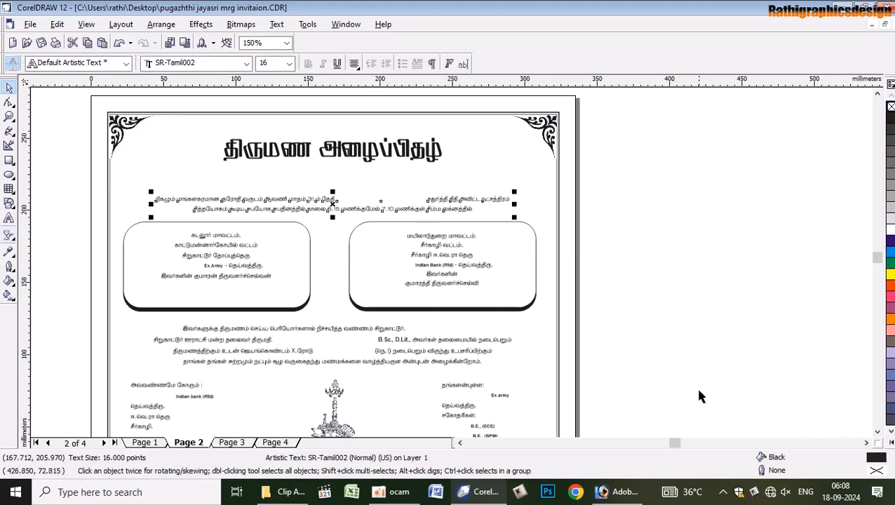
double_click(879, 457)
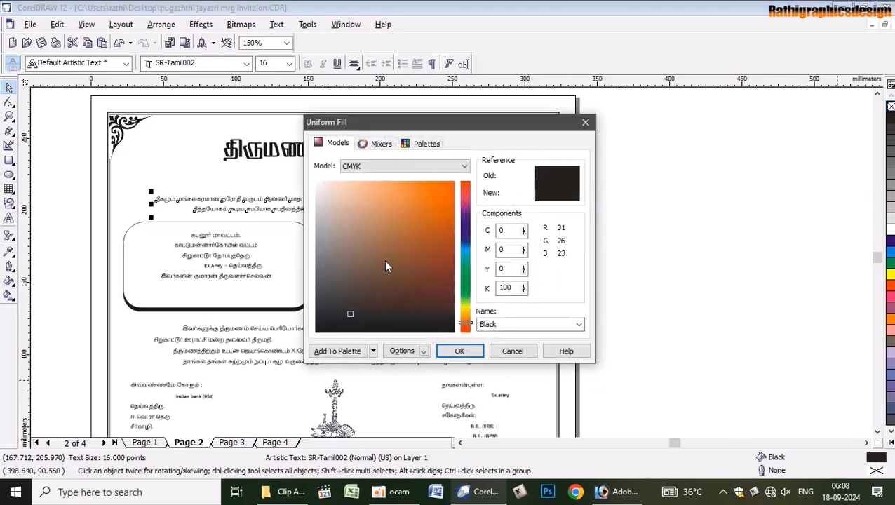
click(412, 267)
click(454, 331)
click(460, 351)
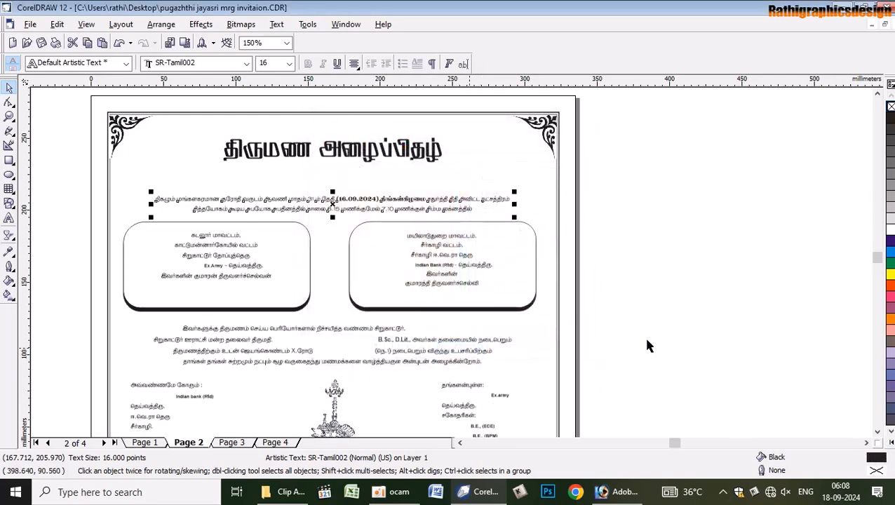
click(646, 345)
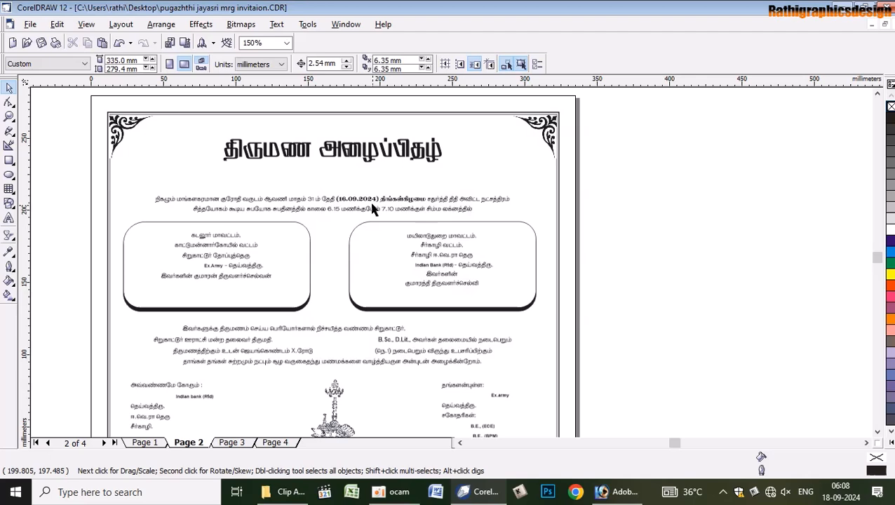
Undo the last fill change on the date-and-time paragraph
click(240, 278)
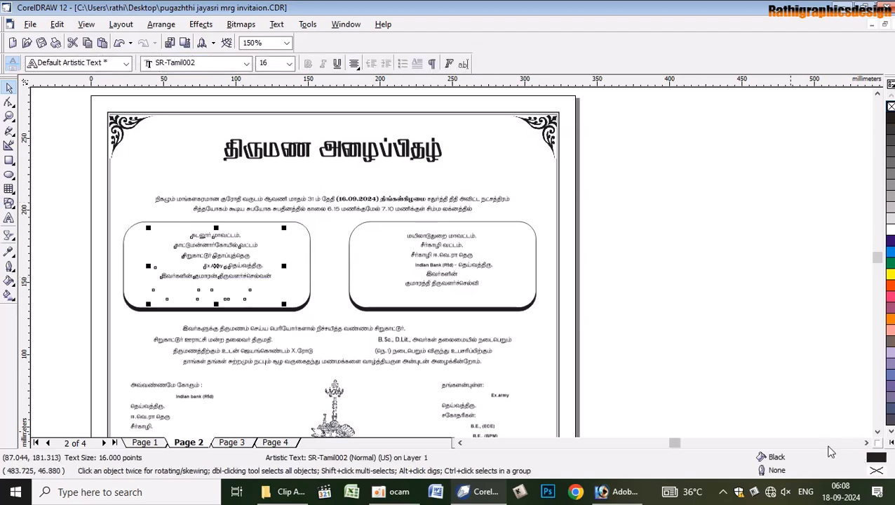
key(ctrl+z)
key(ctrl+z)
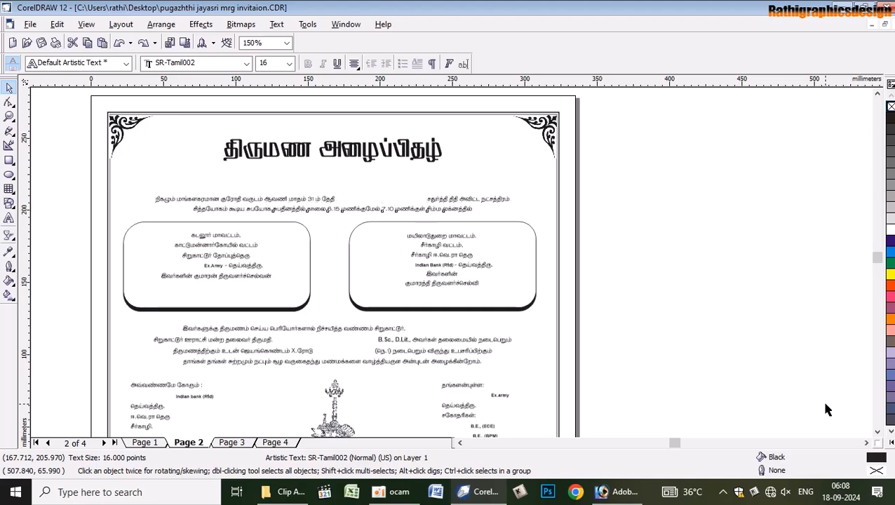
key(ctrl+z)
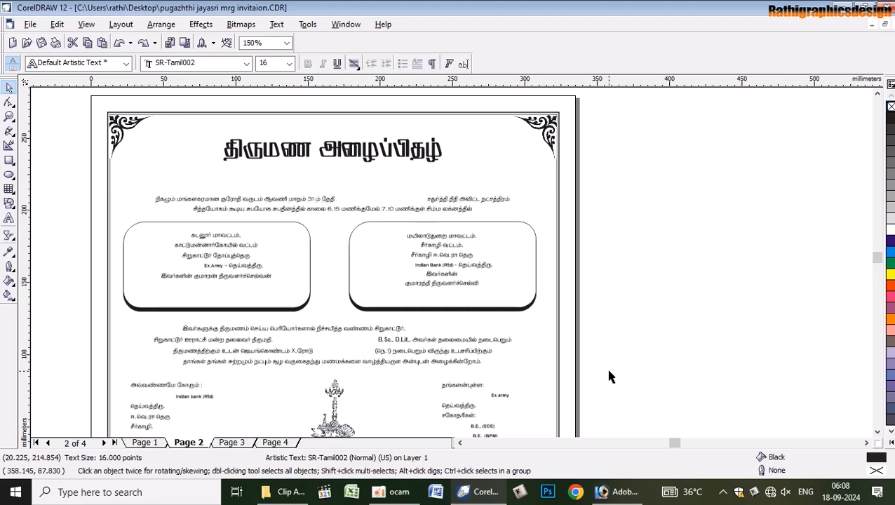
key(ctrl+z)
key(ctrl+z)
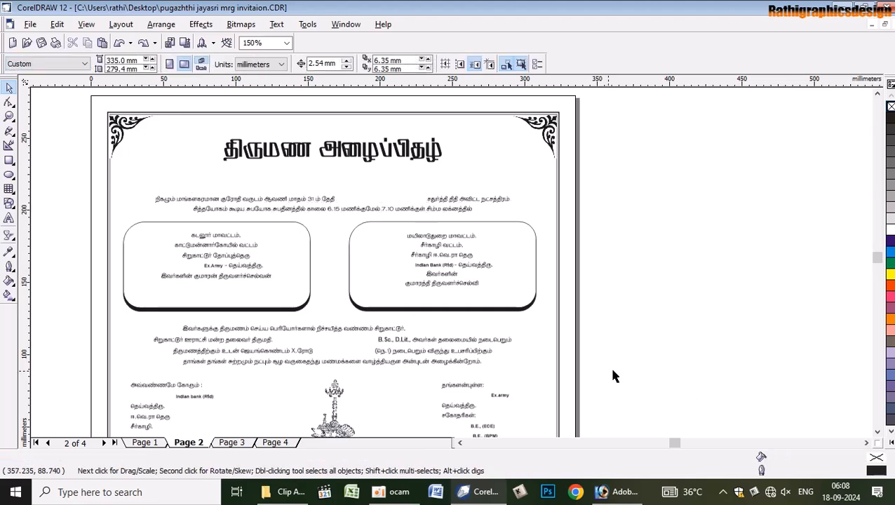
Fill the entire date-and-time paragraph on Page 2 with black, including its white bold date and weekday
click(290, 201)
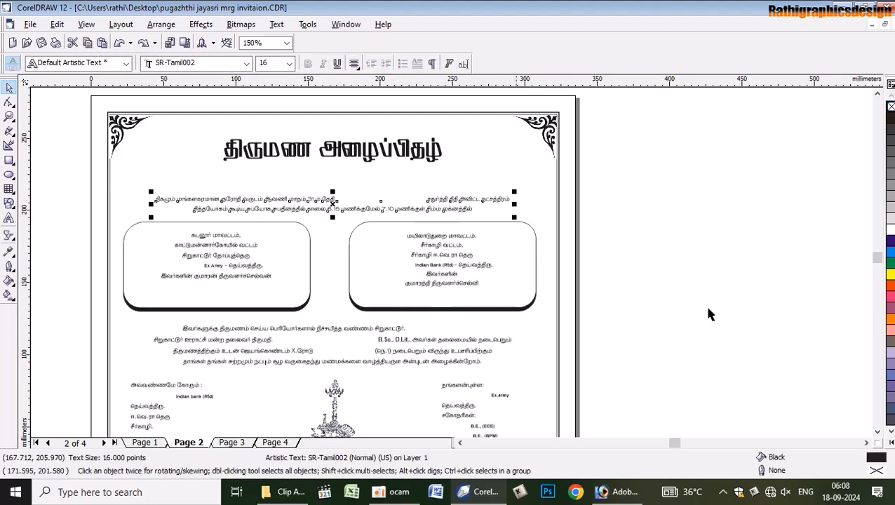
double_click(874, 456)
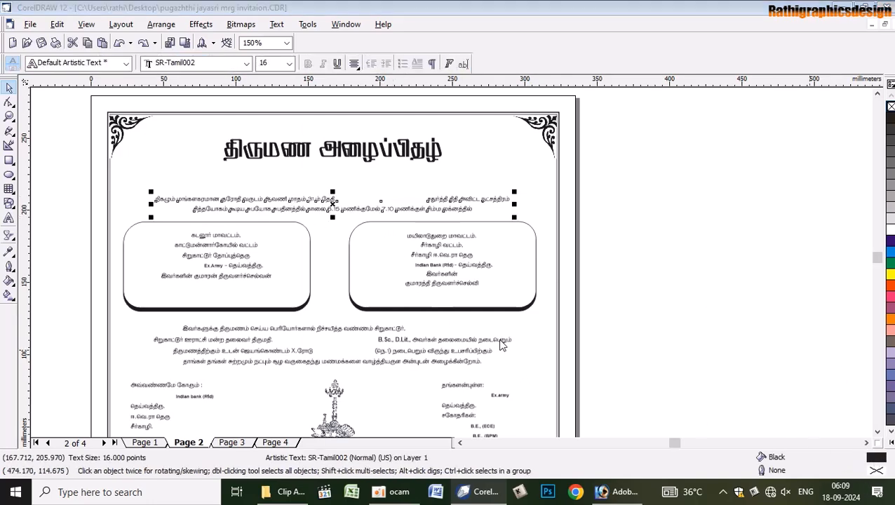
click(585, 122)
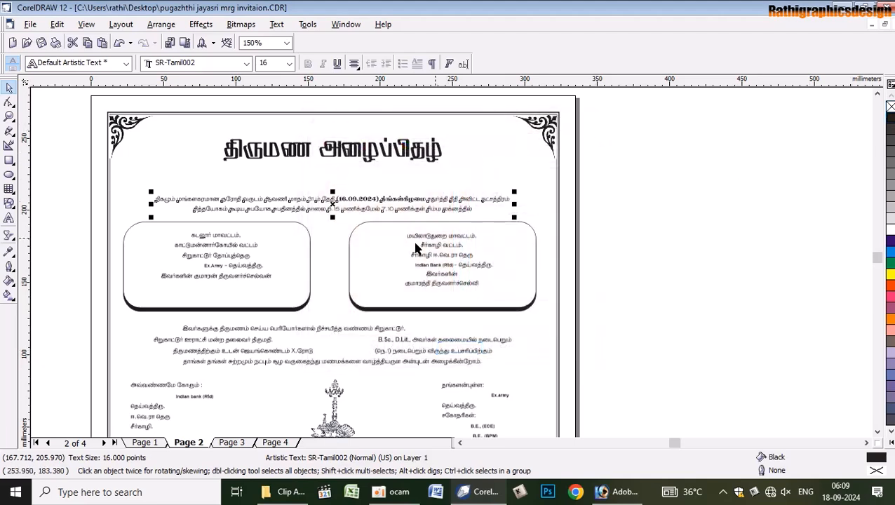
Fill the text in both rounded boxes, the central invitation paragraph and the two family text blocks on Page 2 with black
click(230, 261)
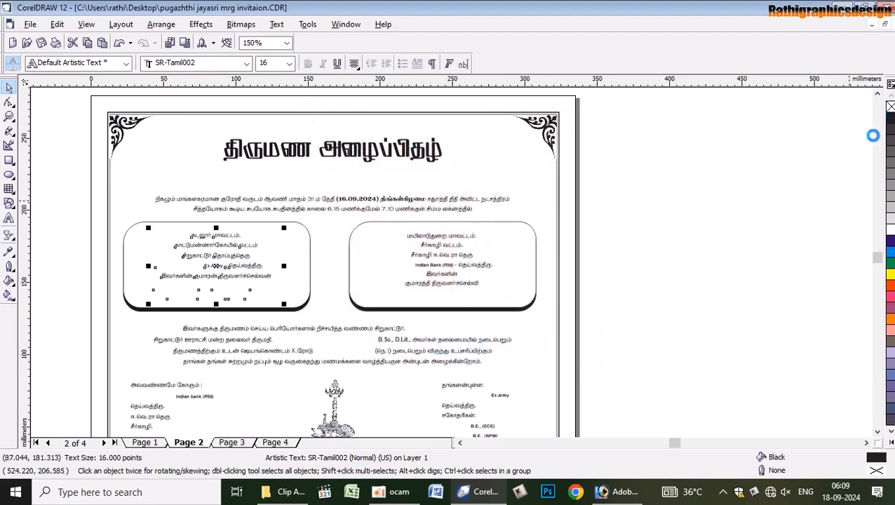
click(507, 259)
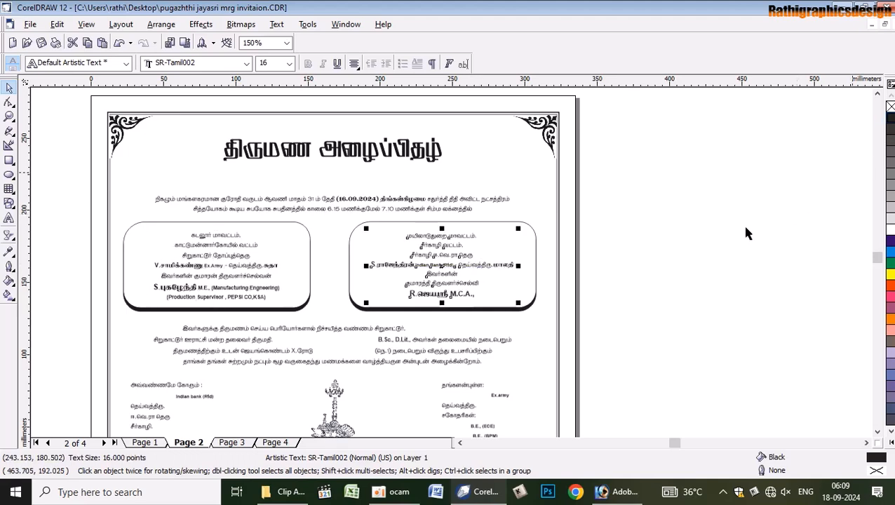
click(385, 341)
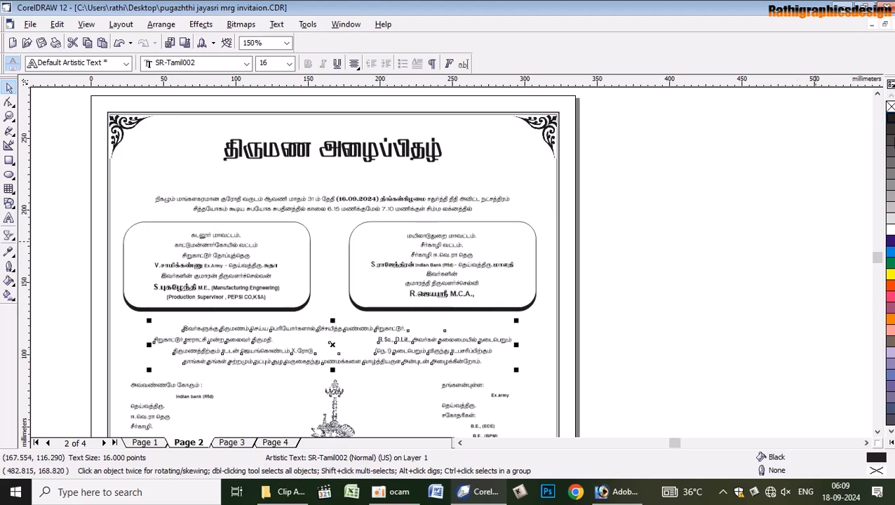
click(194, 402)
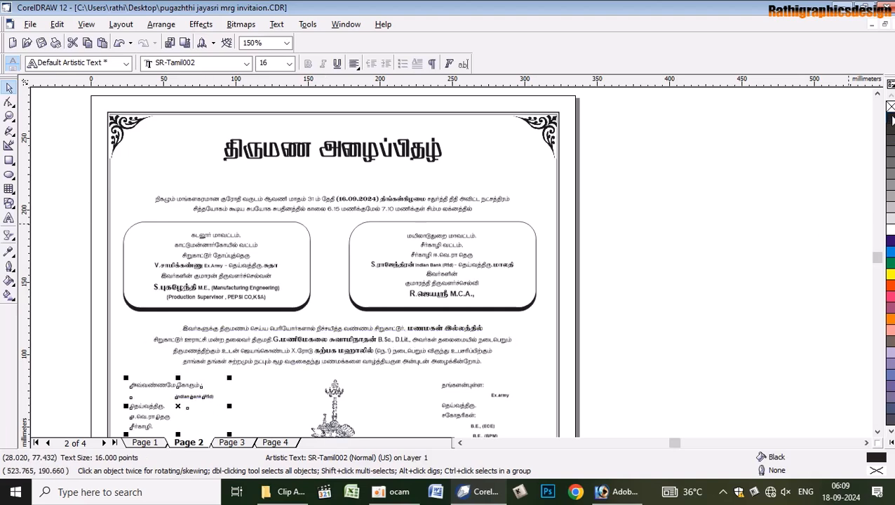
click(489, 398)
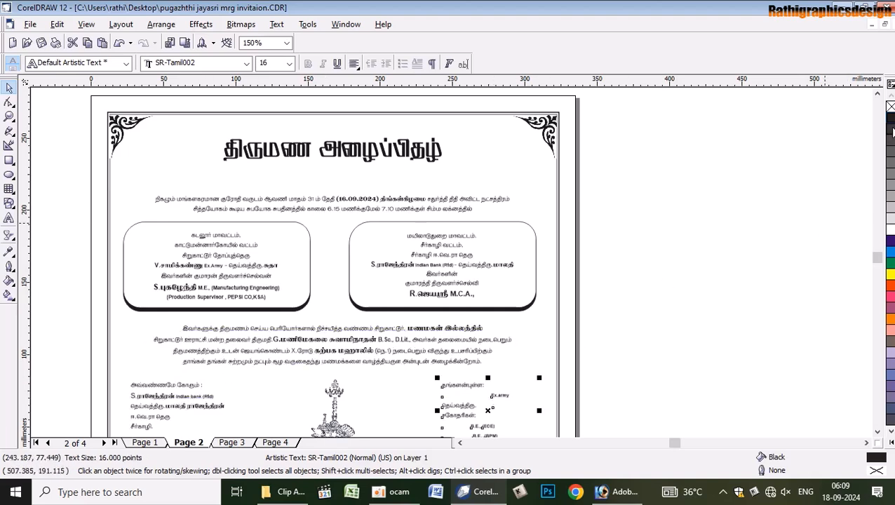
click(877, 432)
click(877, 433)
click(877, 432)
click(730, 309)
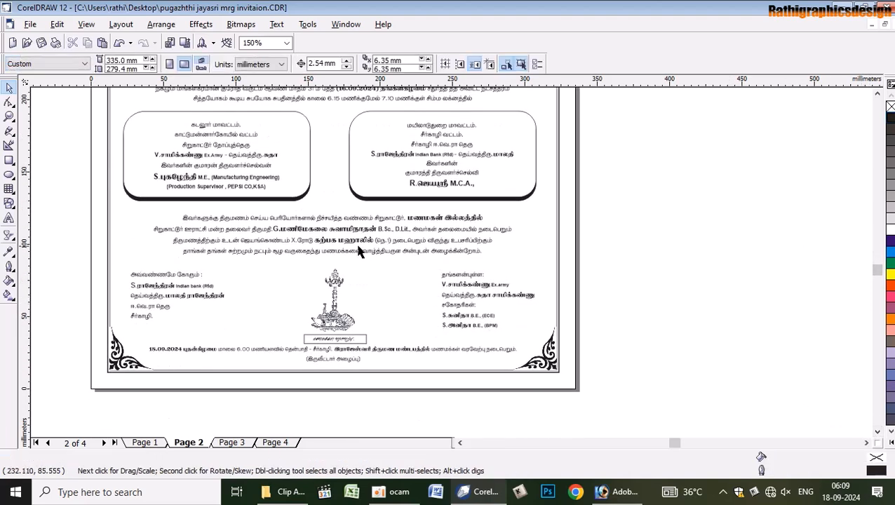
Fill the regular text of Page 2's date-and-time paragraph with white, keeping the bold (16.09.2024) date and weekday black
click(877, 93)
click(877, 94)
scroll(315, 206, up, 1)
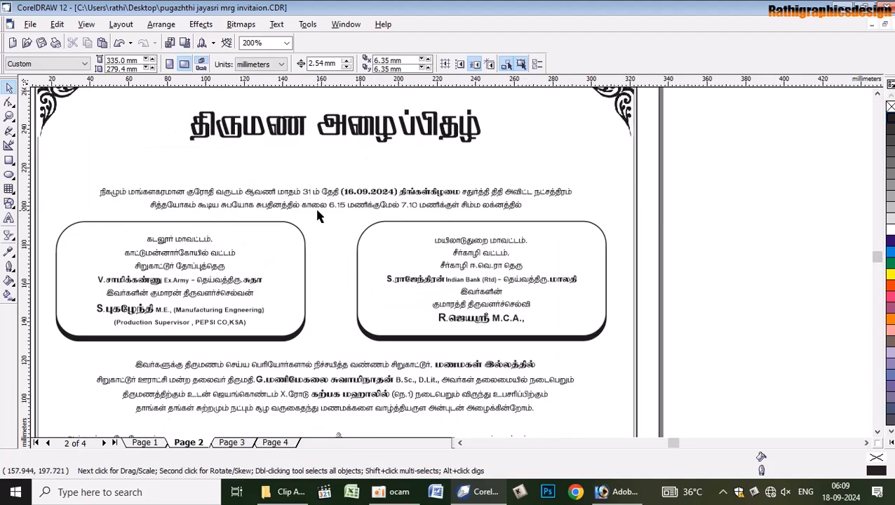
click(9, 103)
click(256, 202)
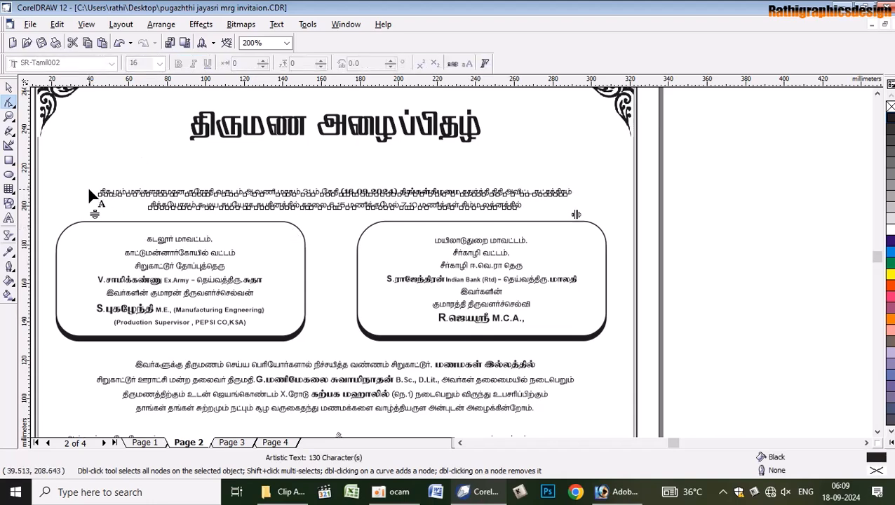
drag(311, 204, 332, 202)
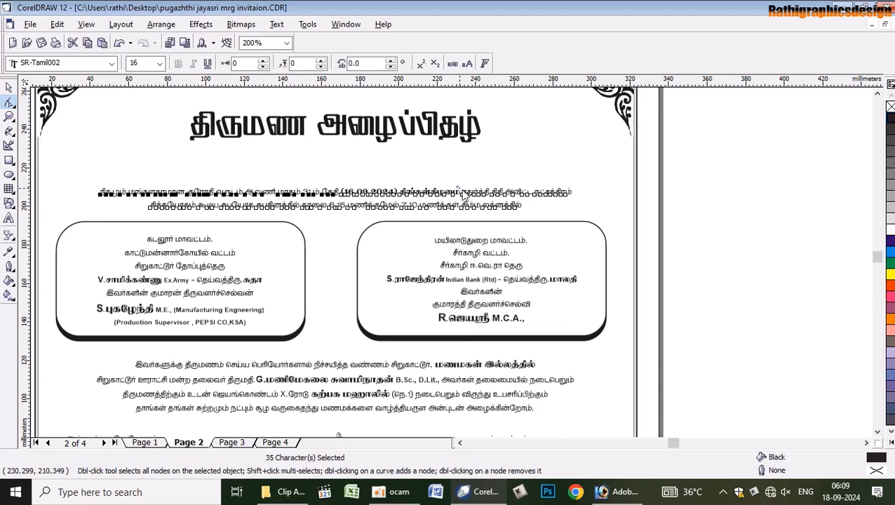
drag(464, 199, 595, 210)
drag(144, 208, 539, 230)
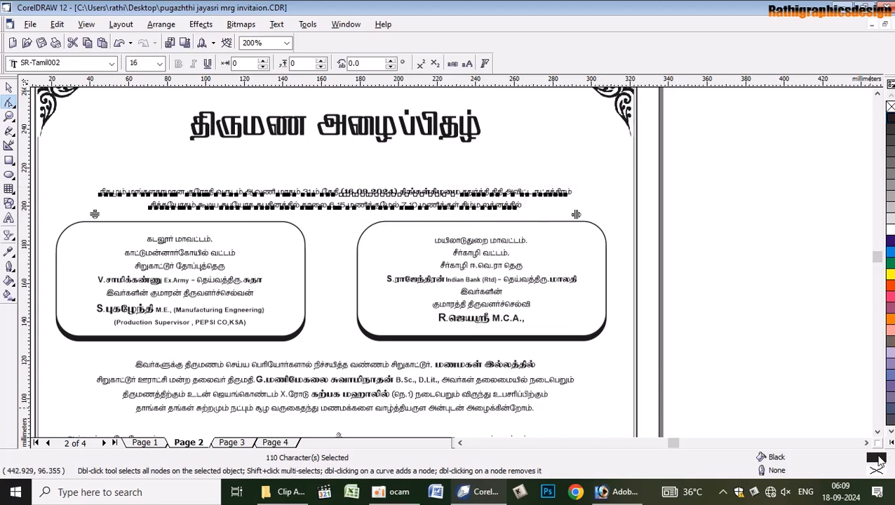
key(shift+F11)
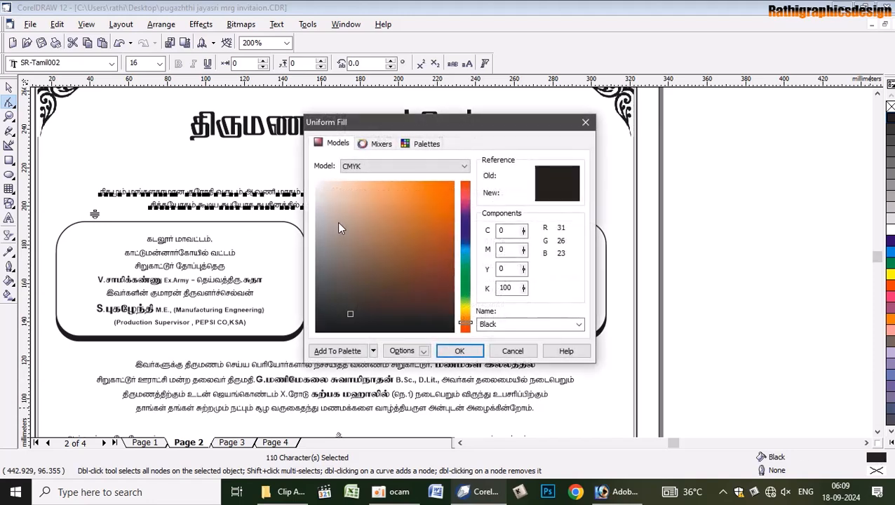
click(317, 182)
click(459, 351)
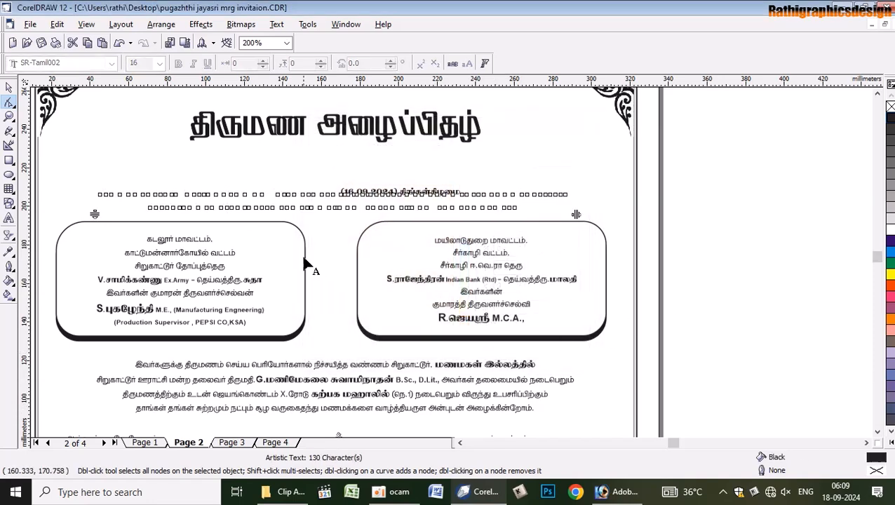
key(ctrl+z)
Fill the address lines, the Ex.Army wording between the parents' names and the relation line in the groom's box on Page 2 with white
click(209, 288)
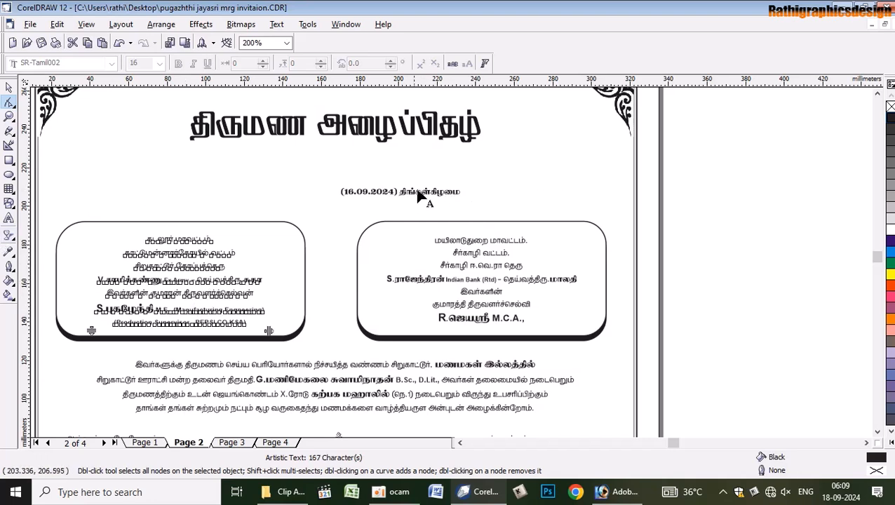
click(155, 442)
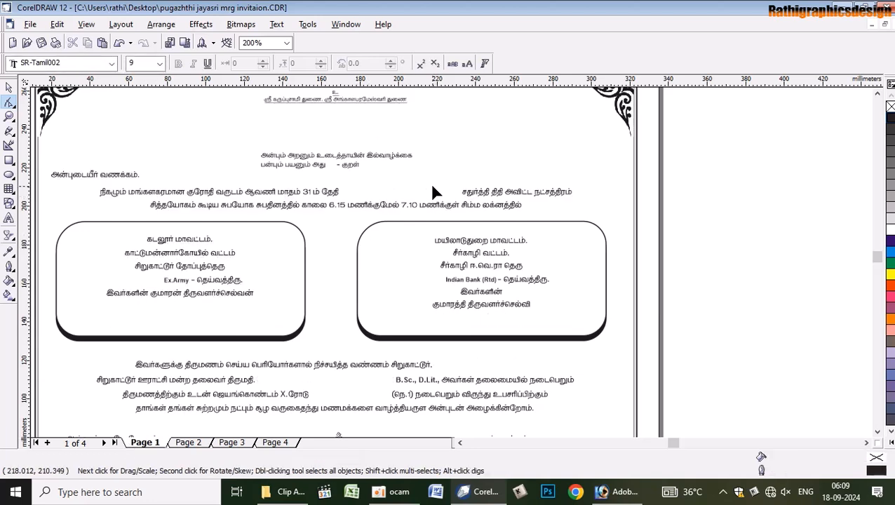
click(187, 443)
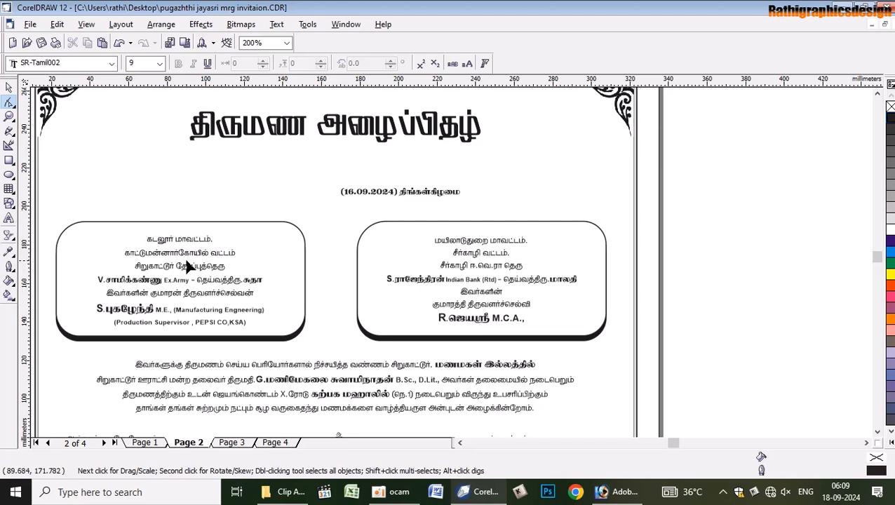
click(158, 268)
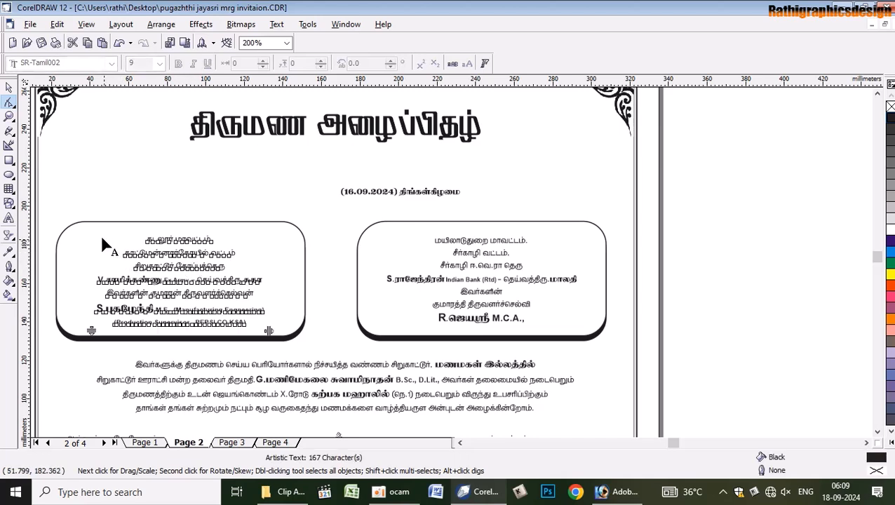
drag(99, 237, 251, 289)
scroll(232, 294, up, 1)
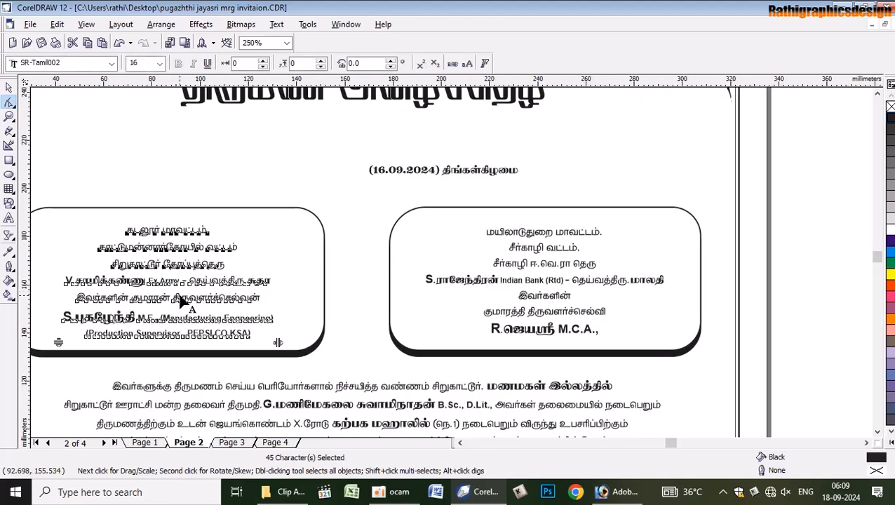
drag(145, 279, 246, 294)
drag(68, 294, 294, 311)
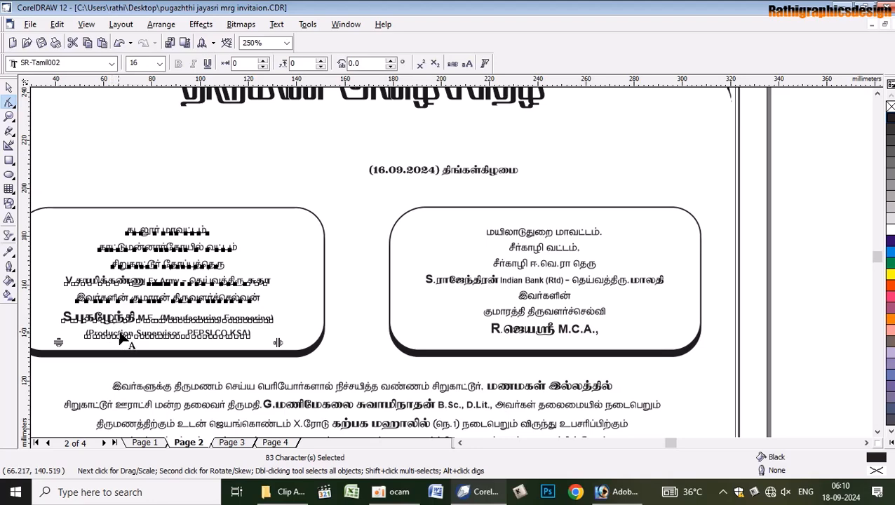
double_click(882, 461)
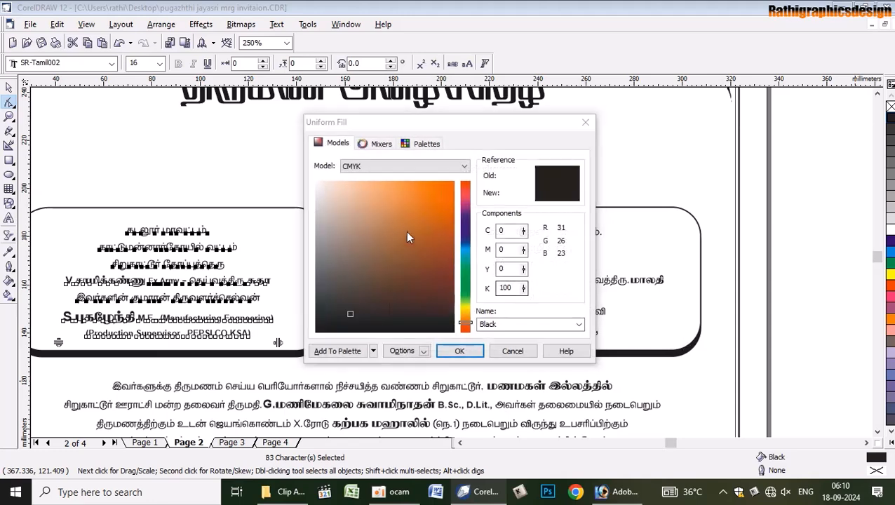
click(479, 346)
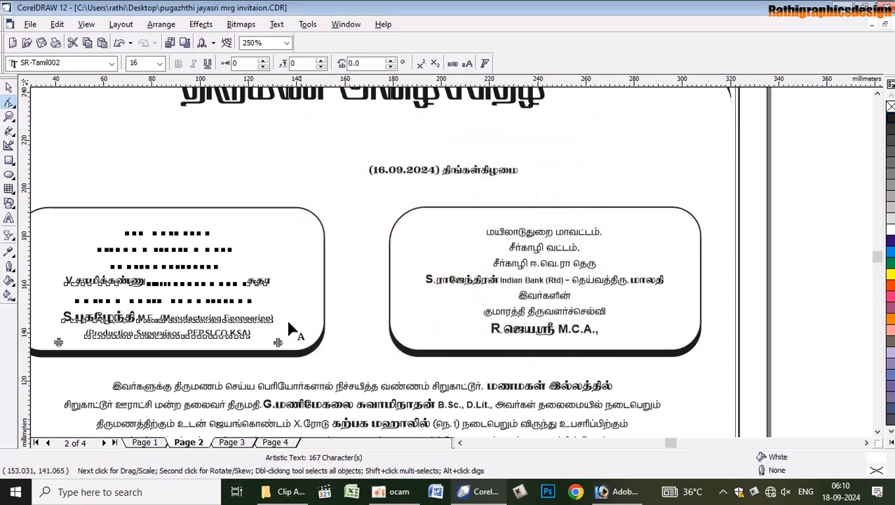
click(9, 87)
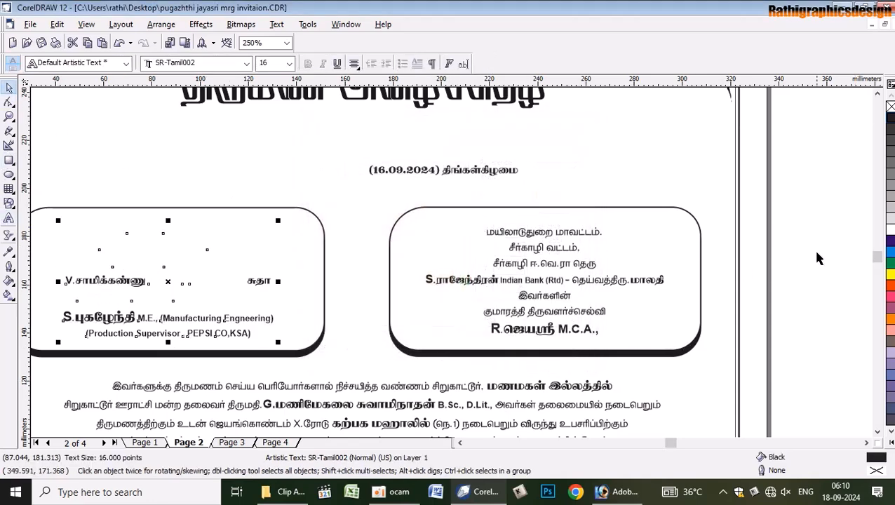
click(364, 298)
Fill the address lines, the Indian Bank (Rtd) wording between the parents' names and the relation lines in the bride's box with white
click(527, 284)
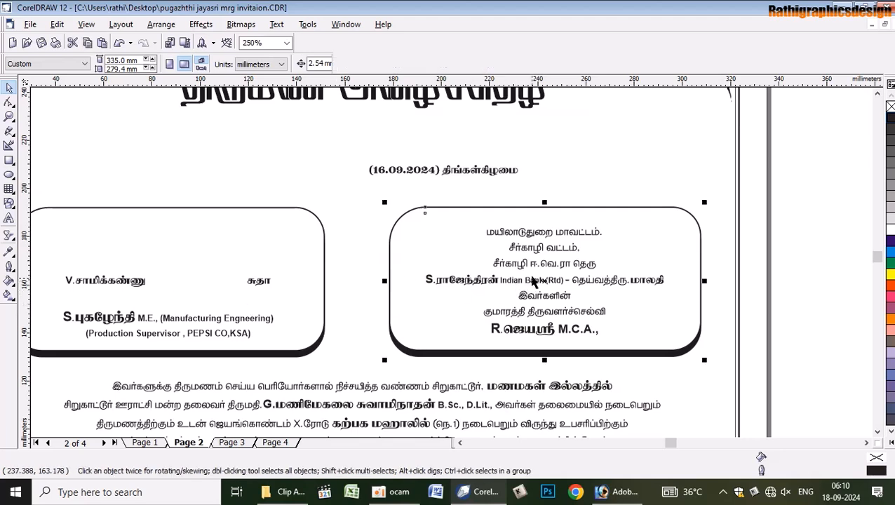
click(813, 323)
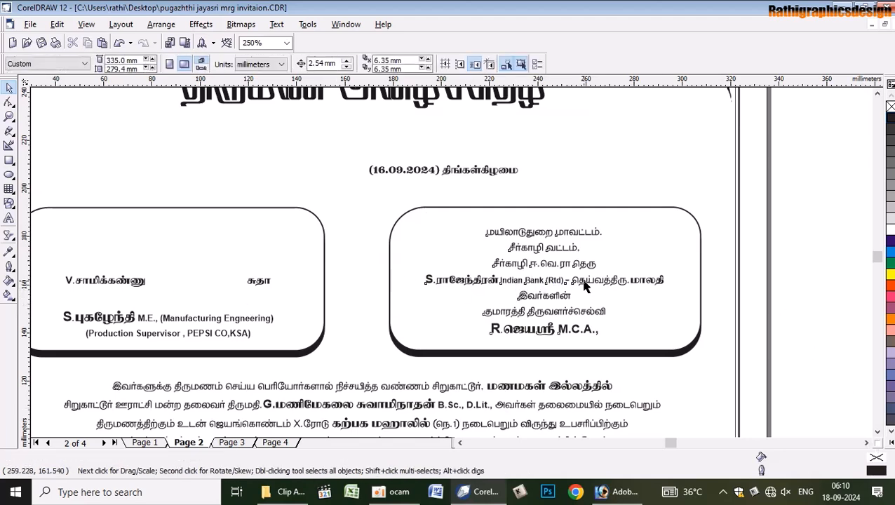
click(584, 286)
click(9, 102)
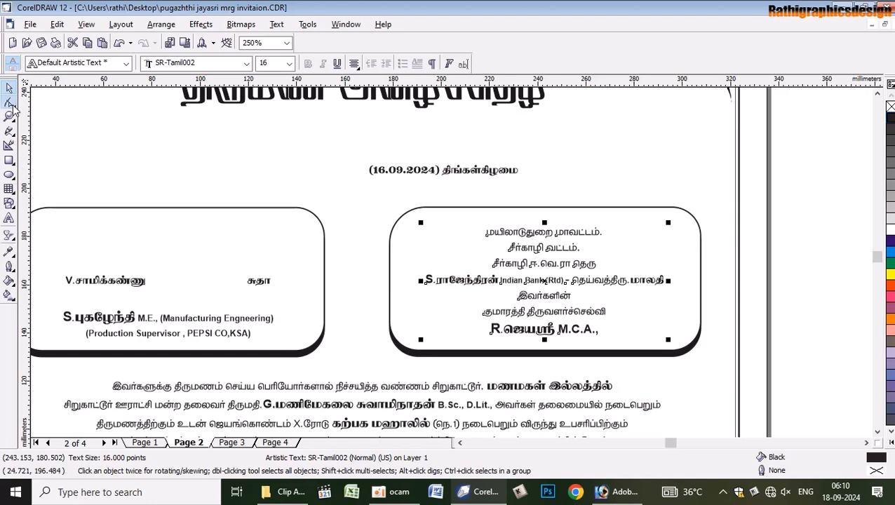
drag(468, 230, 629, 278)
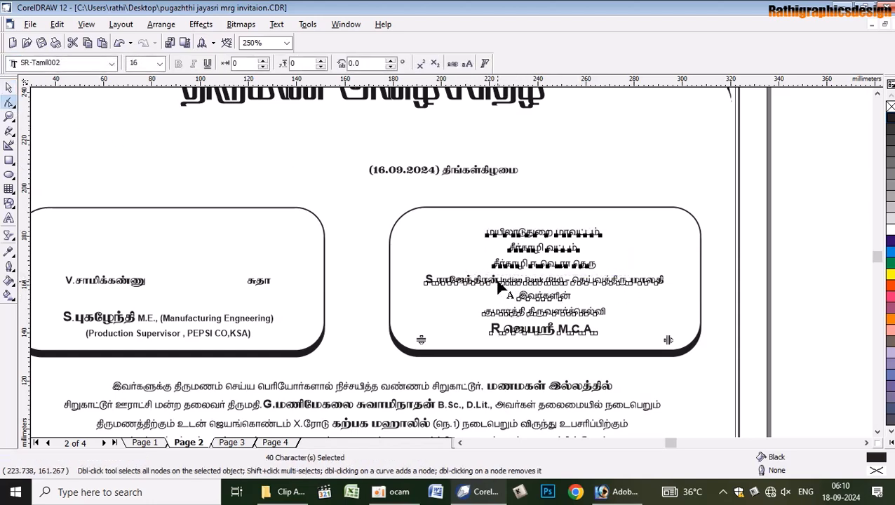
shift+drag(497, 282, 635, 334)
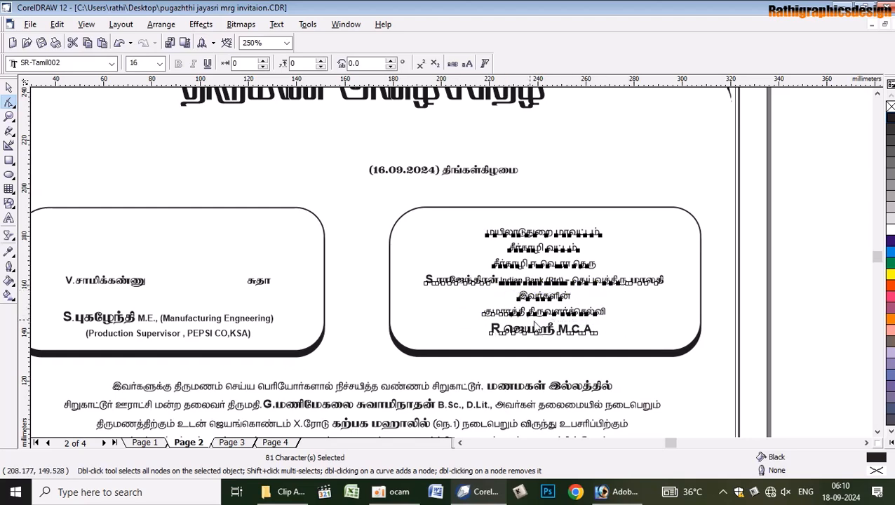
shift+drag(463, 306, 635, 324)
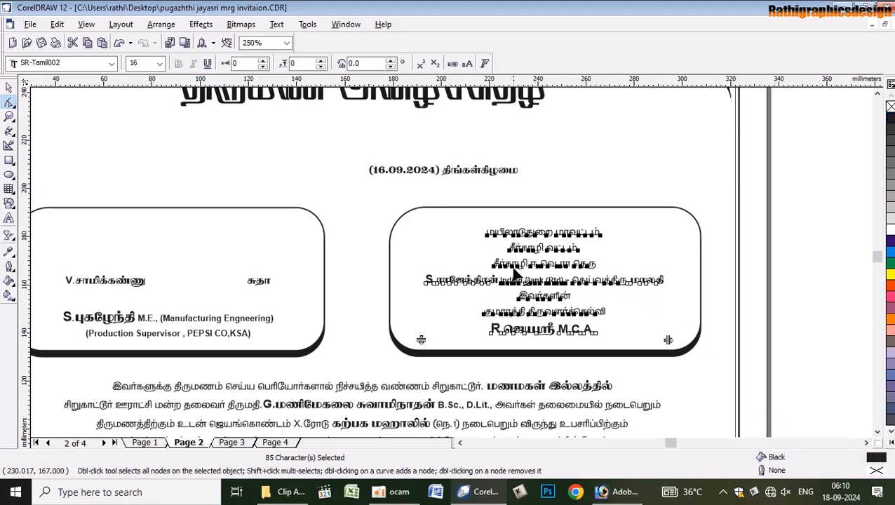
double_click(880, 460)
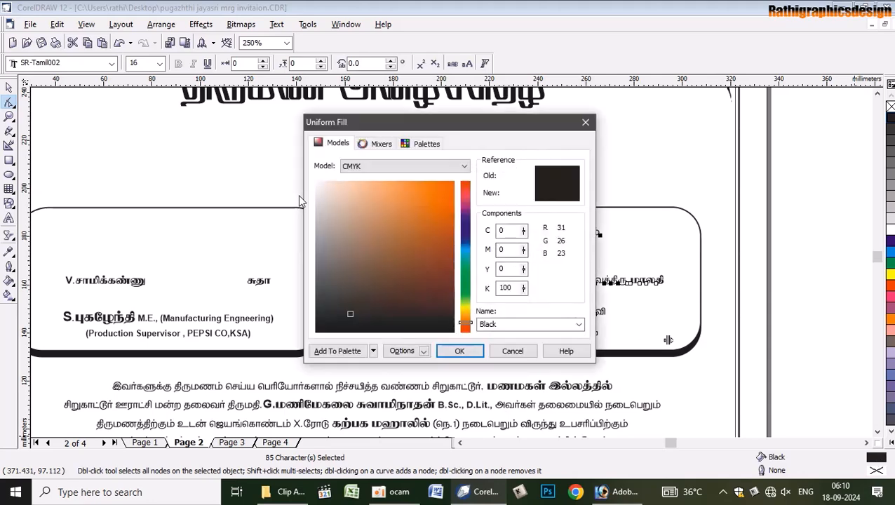
click(315, 181)
click(460, 351)
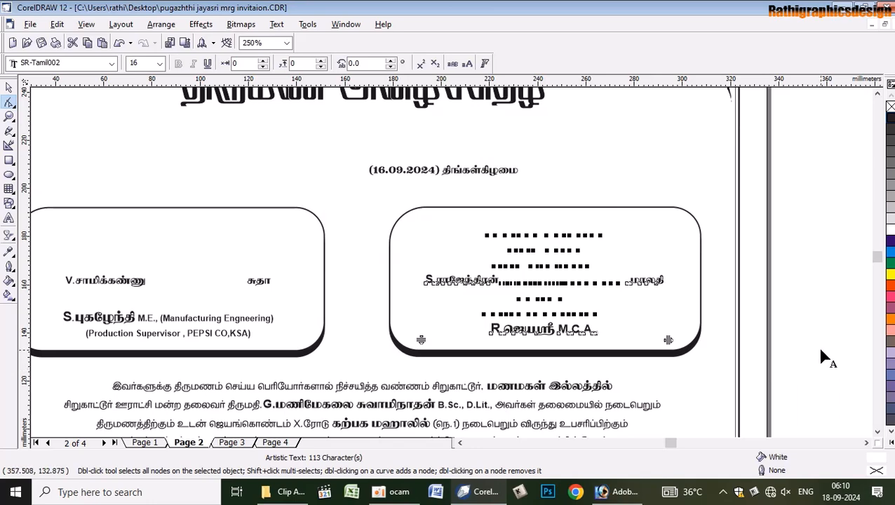
click(9, 87)
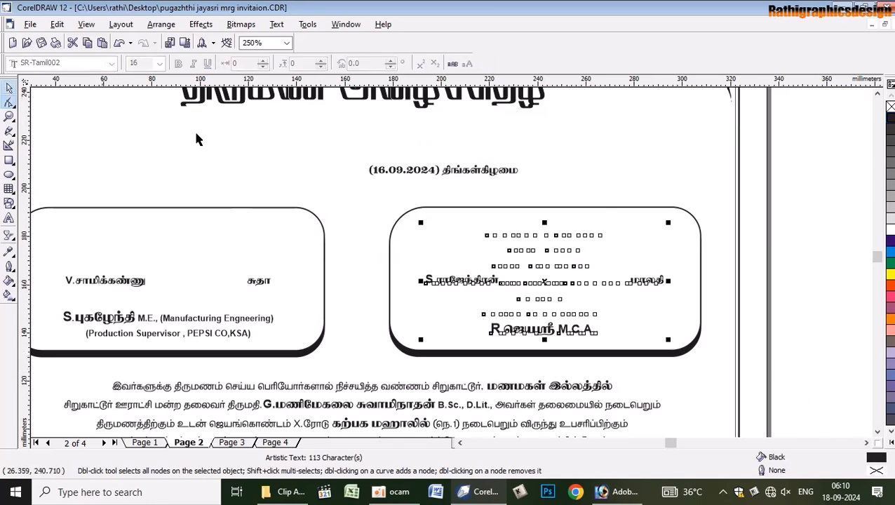
click(792, 286)
Group all the invitation objects on Page 2
scroll(564, 286, down, 1)
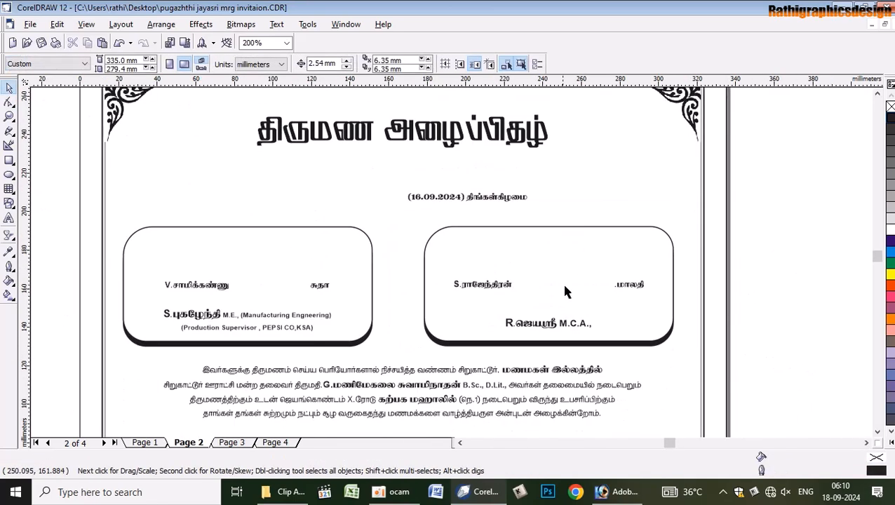
click(637, 292)
scroll(395, 312, down, 5)
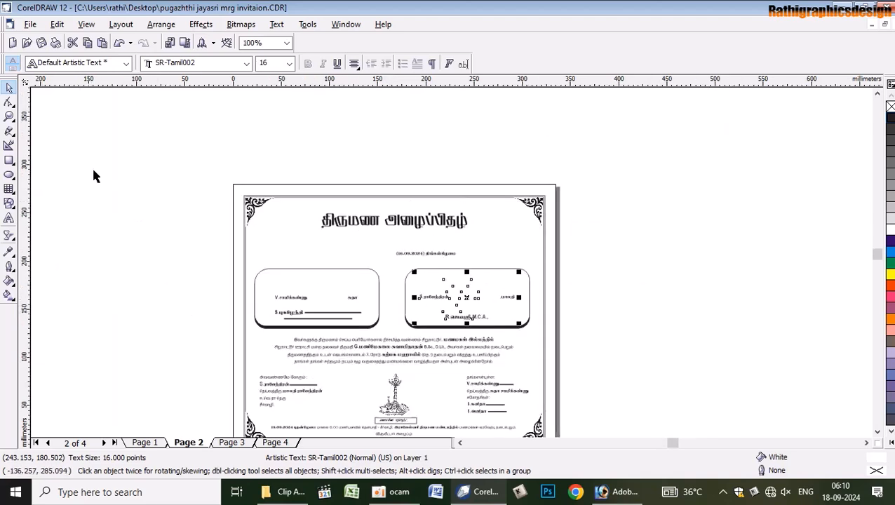
drag(55, 156, 578, 335)
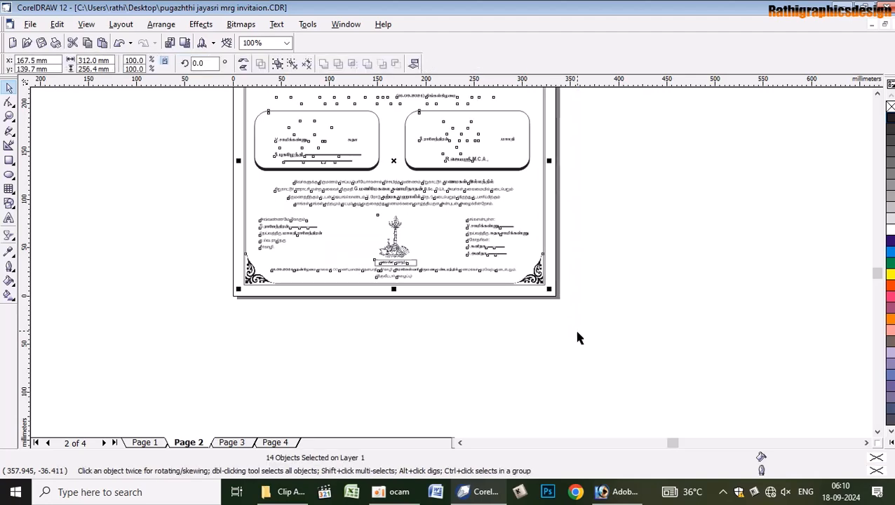
key(ctrl+g)
click(594, 330)
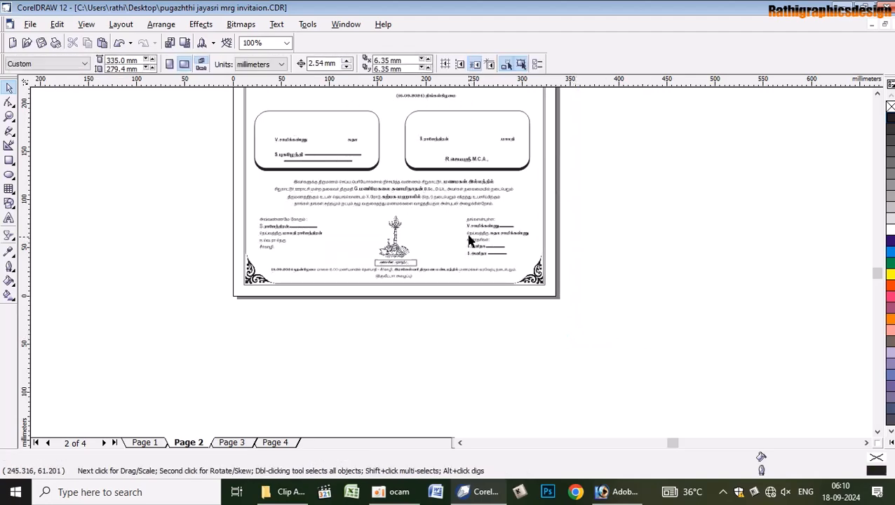
scroll(472, 188, up, 2)
drag(402, 195, 469, 197)
key(ctrl+z)
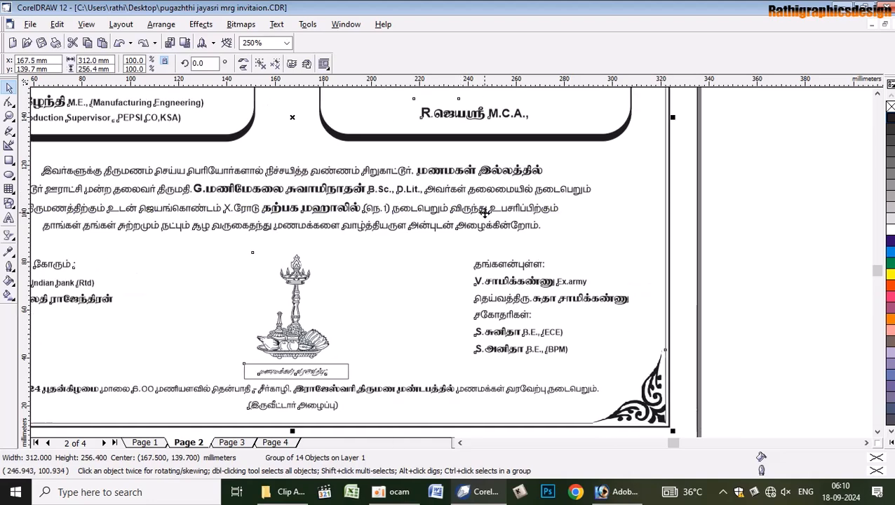
click(769, 271)
scroll(404, 230, down, 2)
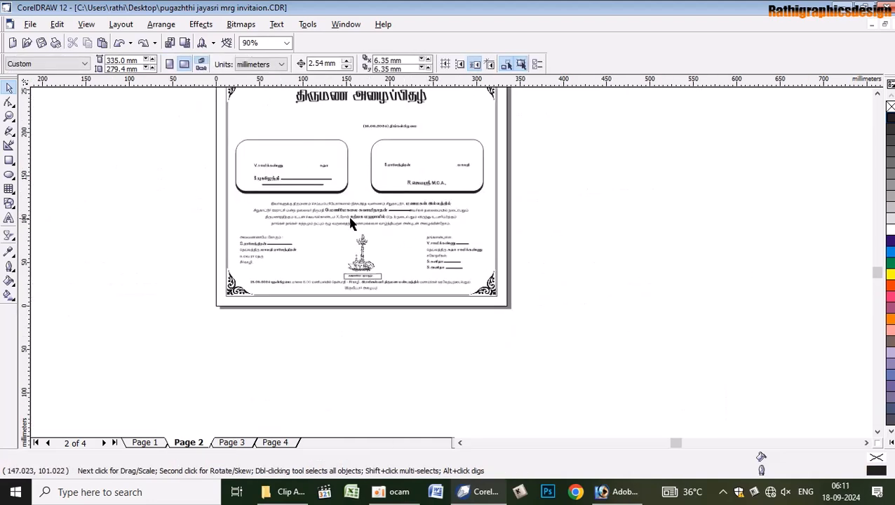
Ungroup the invitation objects on Page 2
scroll(275, 160, up, 3)
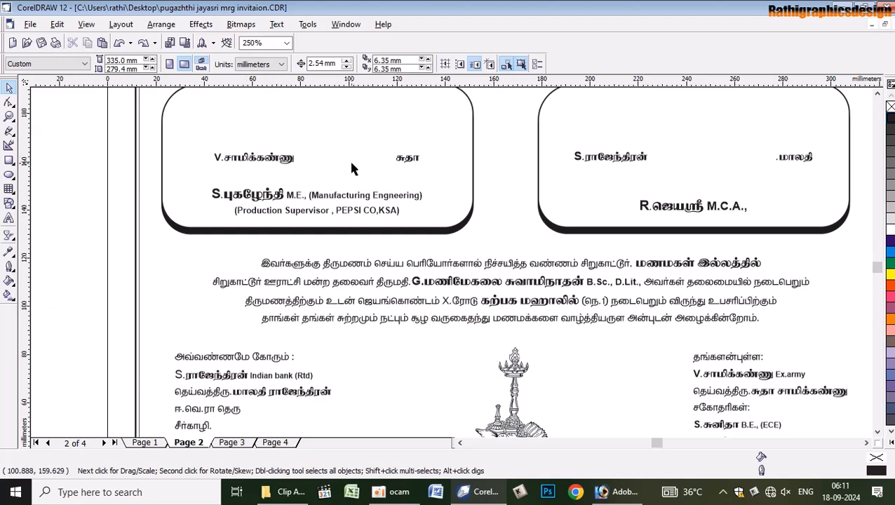
click(530, 274)
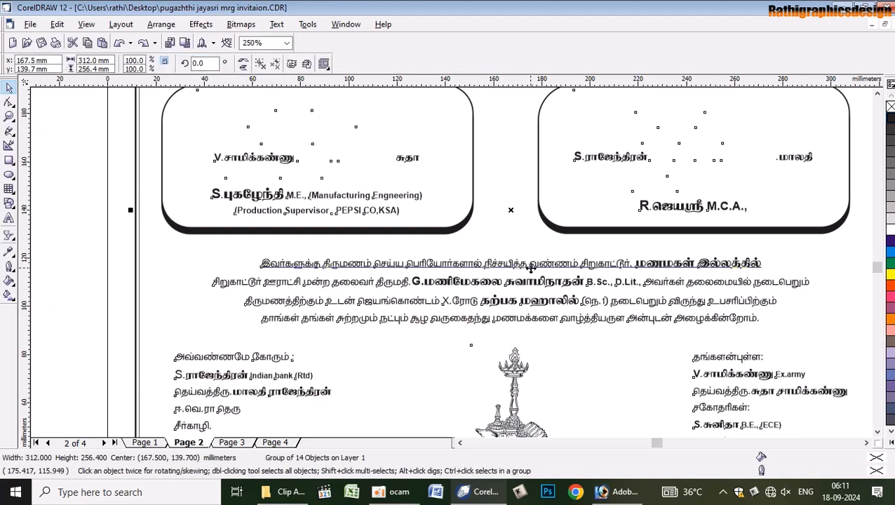
click(9, 102)
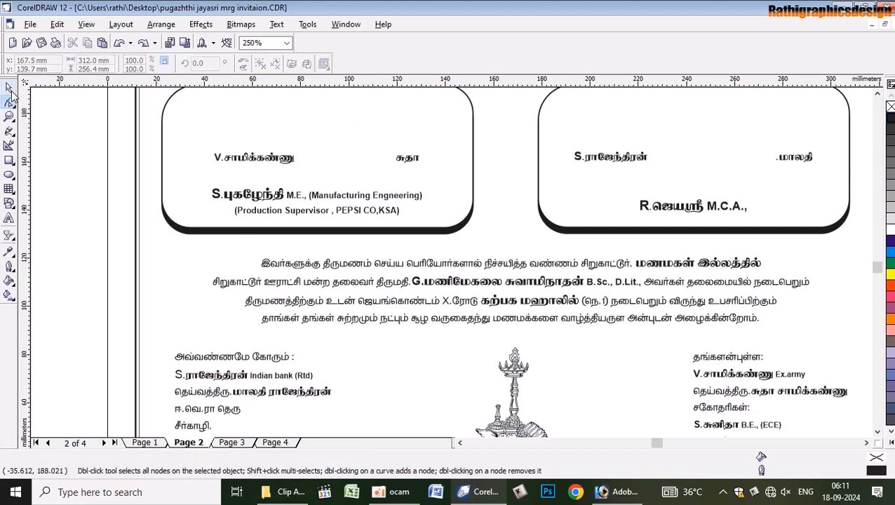
click(10, 88)
click(365, 272)
right_click(365, 271)
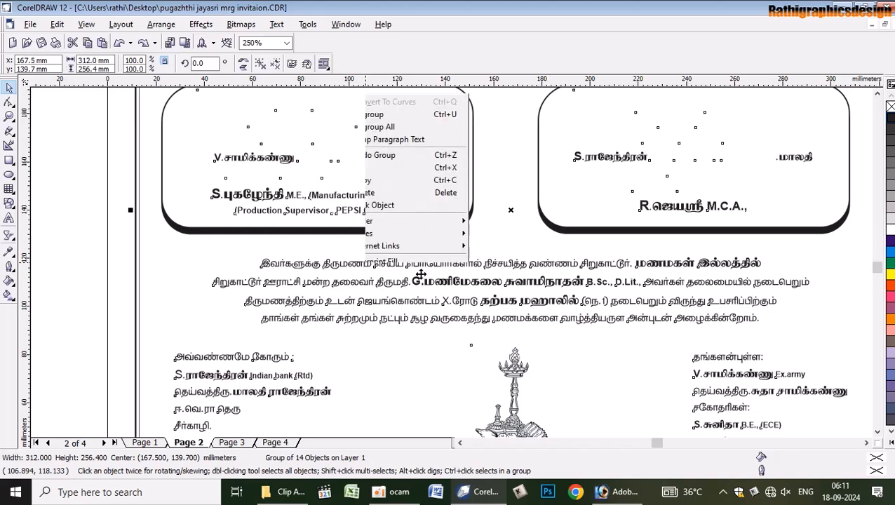
click(426, 73)
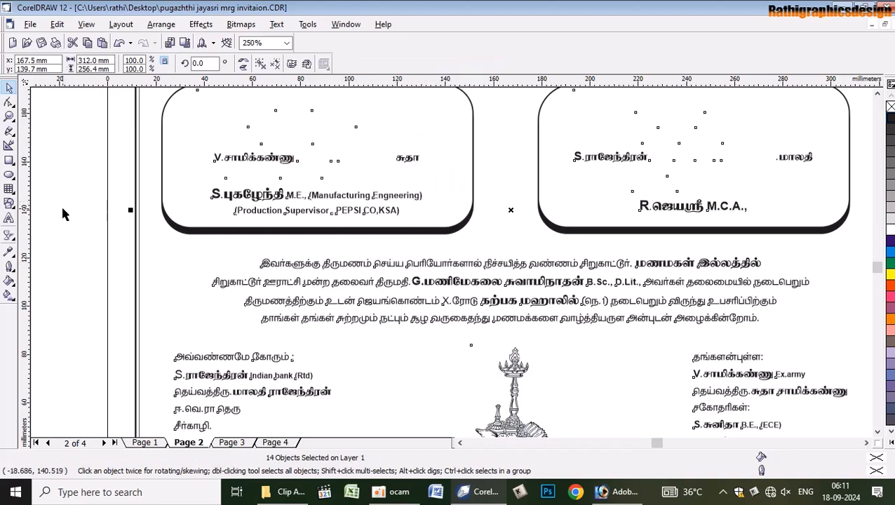
Fill the paragraph below the two boxes with white, leaving only the bold wording ending its first line and the bold name in its second
key(Escape)
click(334, 270)
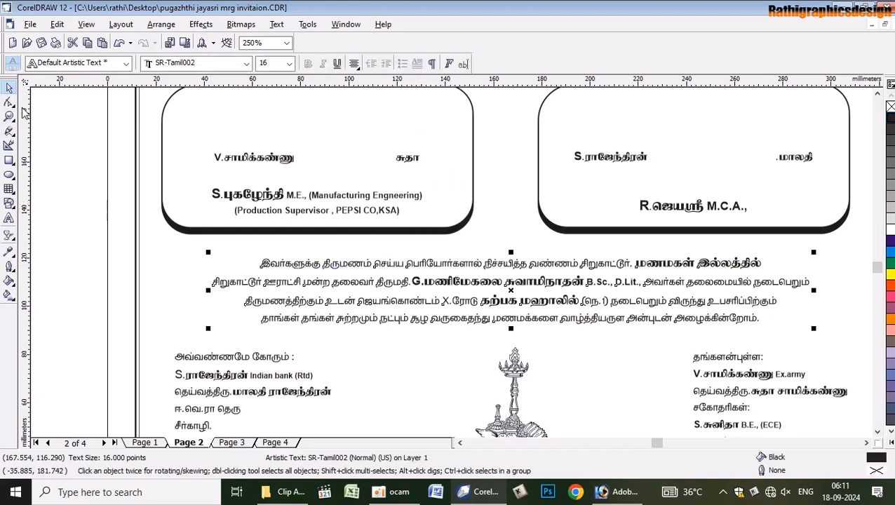
click(9, 103)
drag(245, 259, 631, 272)
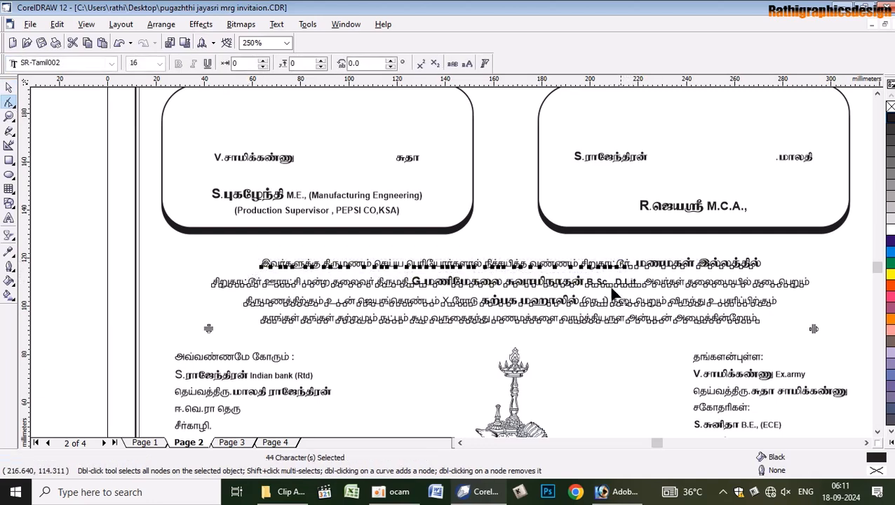
drag(200, 284, 404, 289)
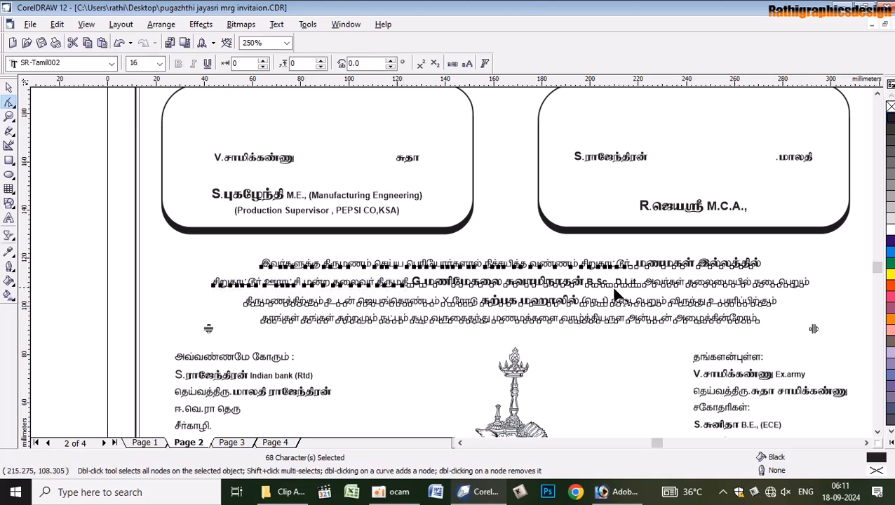
drag(583, 282, 834, 300)
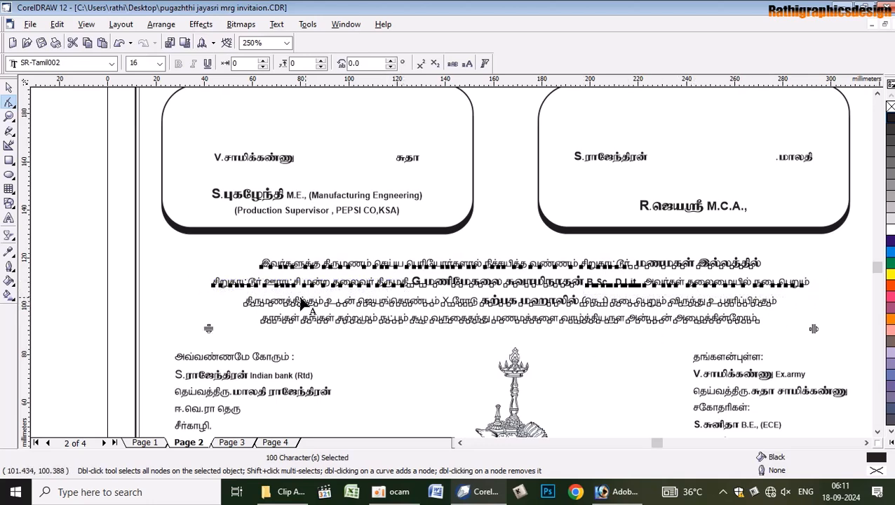
drag(235, 296, 790, 329)
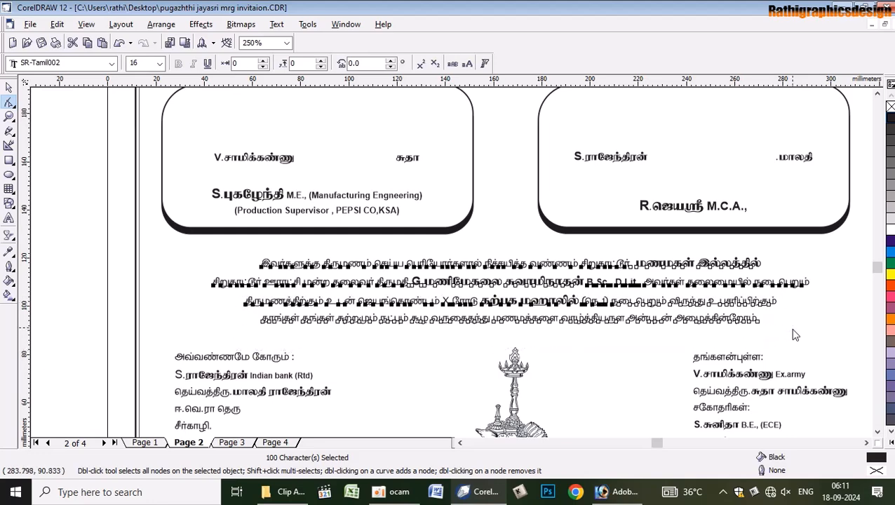
double_click(876, 460)
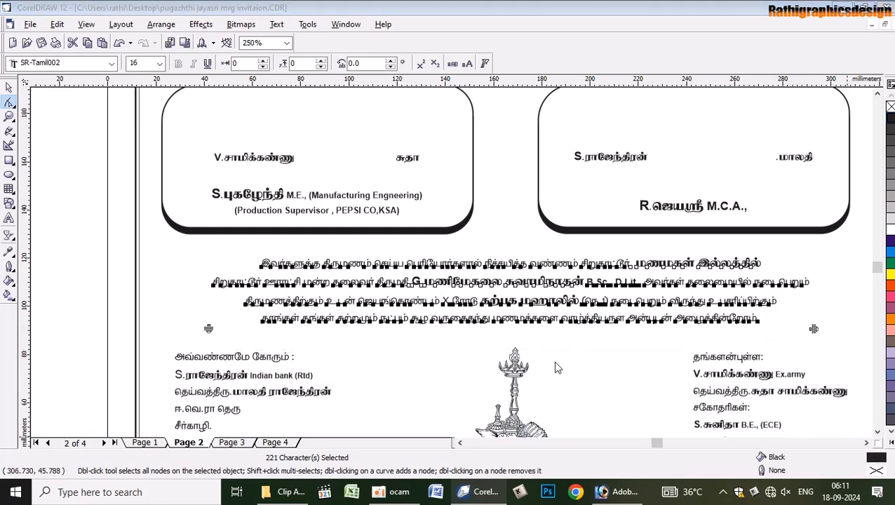
drag(350, 213, 309, 167)
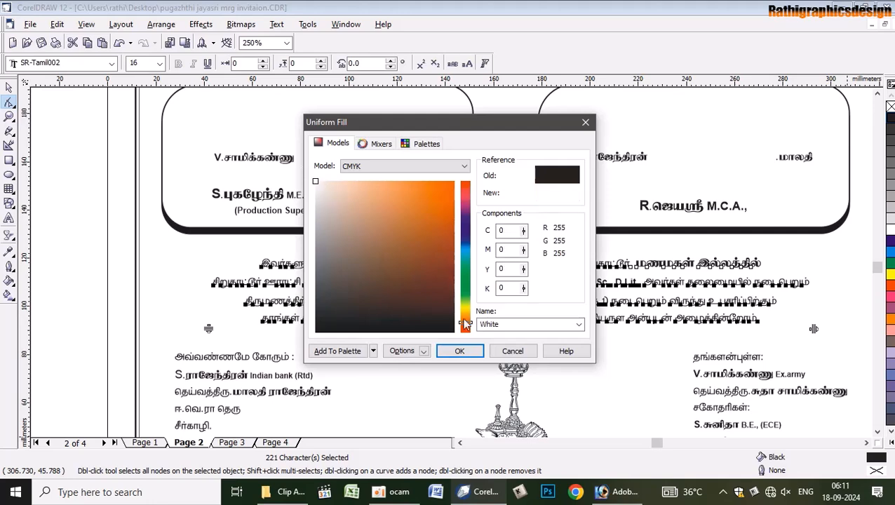
click(457, 356)
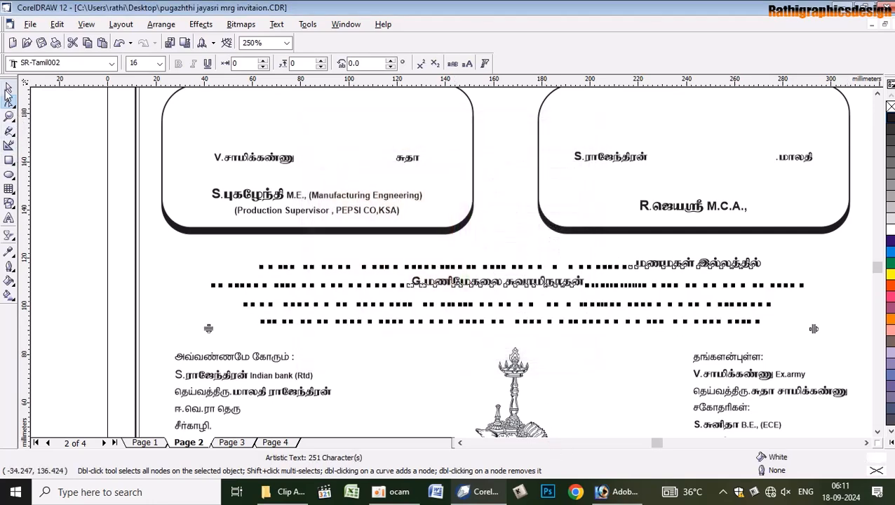
click(8, 87)
click(218, 307)
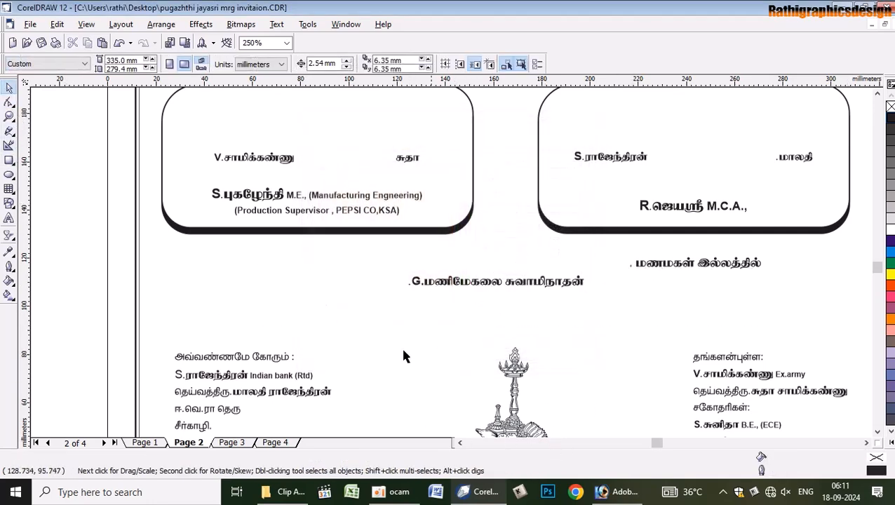
Delete the lamp illustration and the boxed reception caption together with the reception details beneath it on Page 2
click(877, 431)
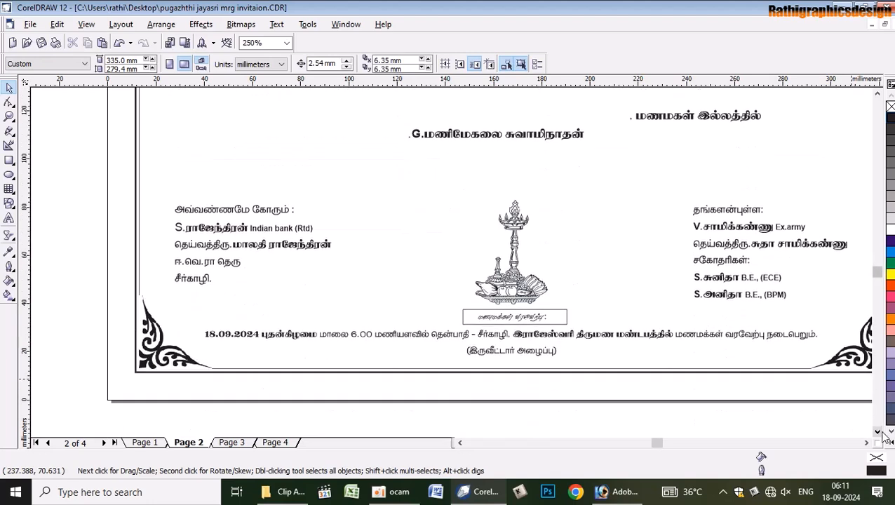
click(516, 279)
key(Delete)
click(523, 316)
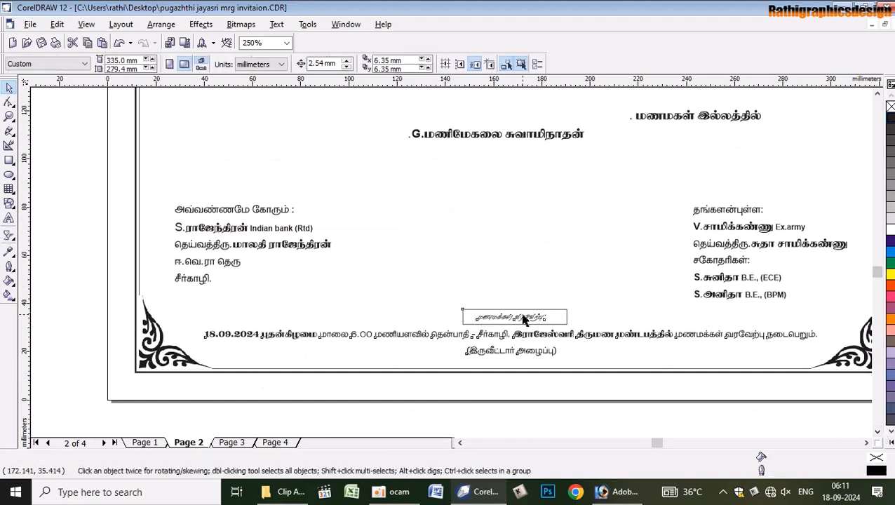
key(Delete)
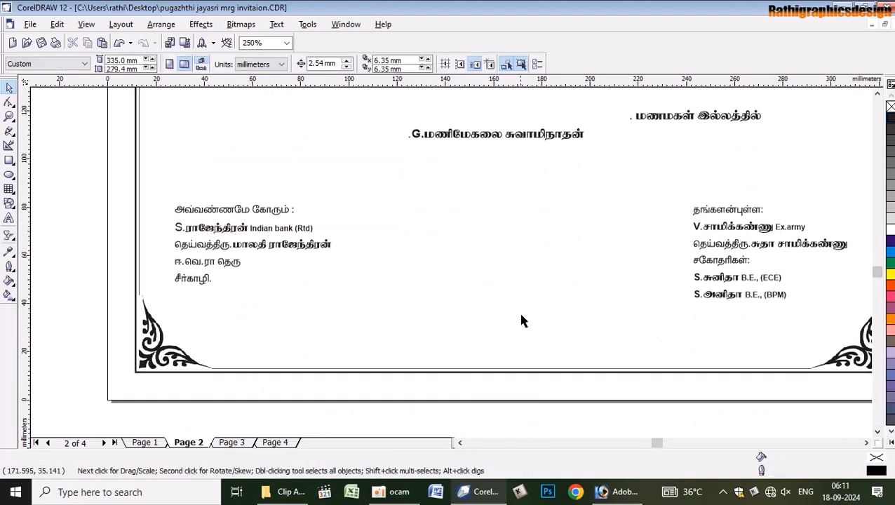
Fill the regular text of the bride's family block below the paragraph with white: the heading, Indian bank (Rtd), the prefix and the address lines
click(247, 209)
click(9, 102)
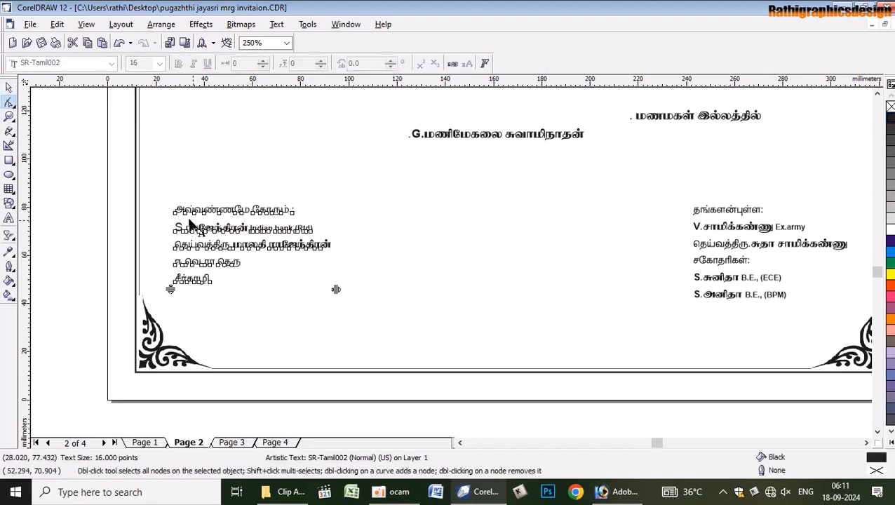
drag(166, 205, 336, 220)
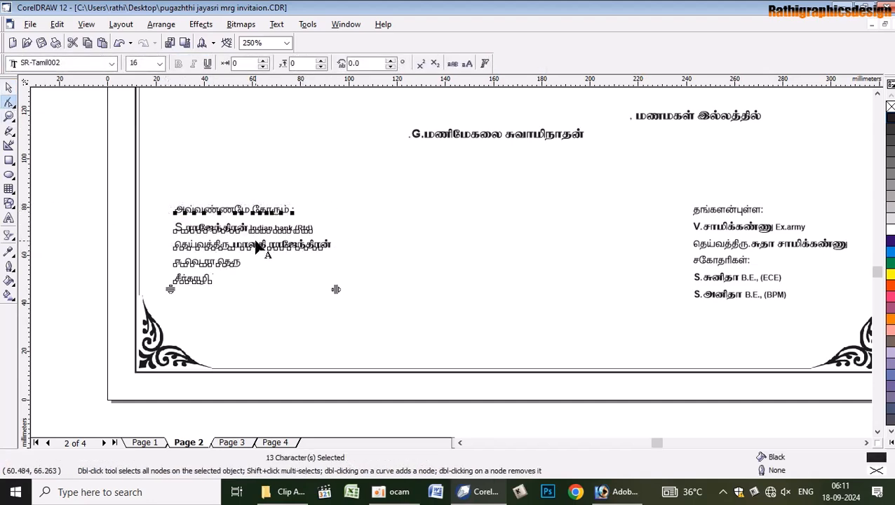
drag(247, 227, 359, 241)
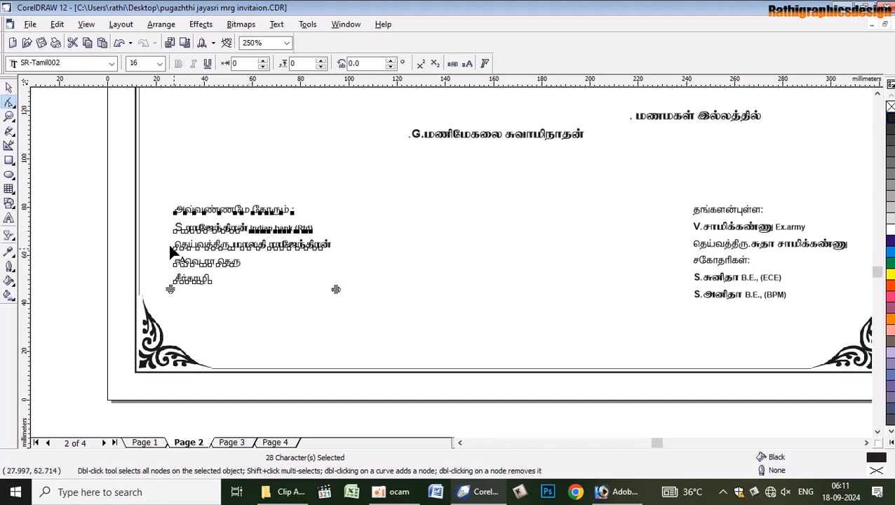
drag(238, 255, 227, 258)
drag(168, 256, 265, 313)
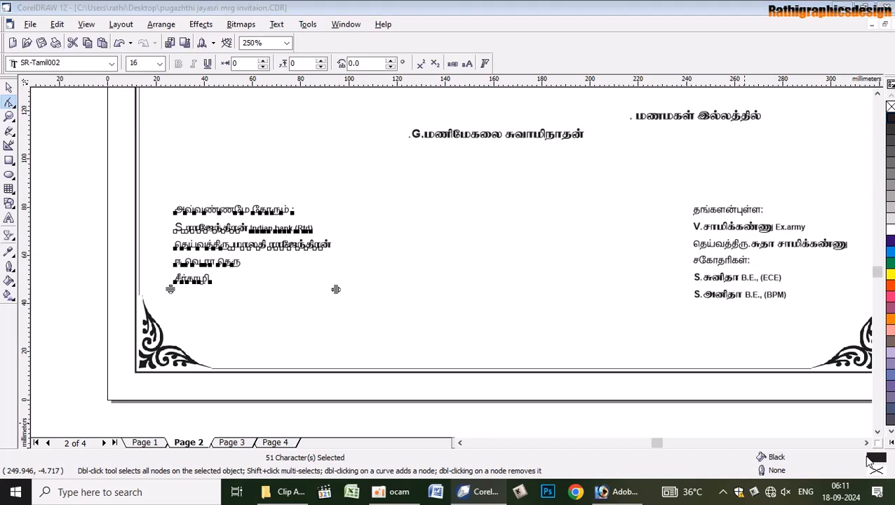
key(shift+F11)
drag(403, 294, 290, 174)
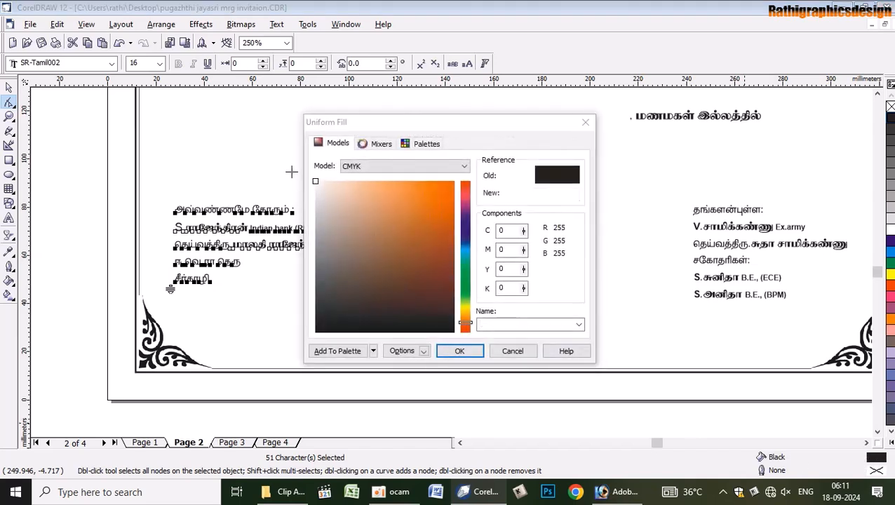
click(458, 351)
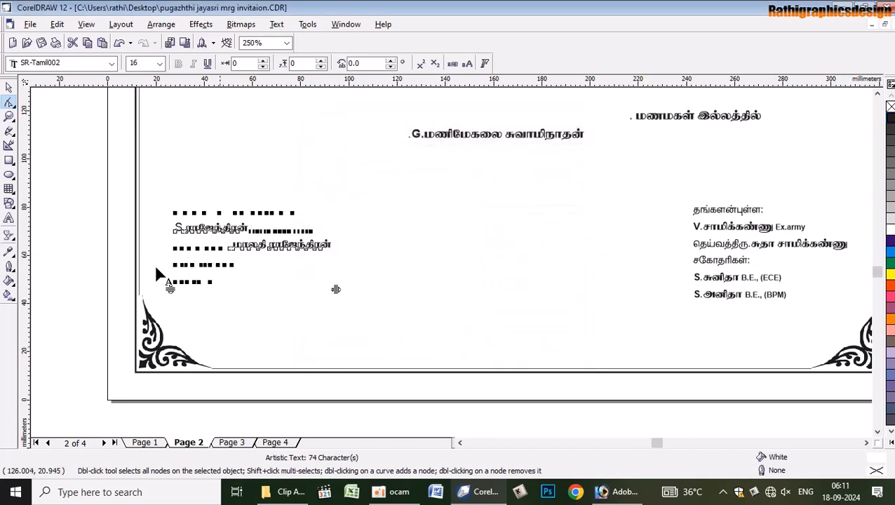
click(9, 88)
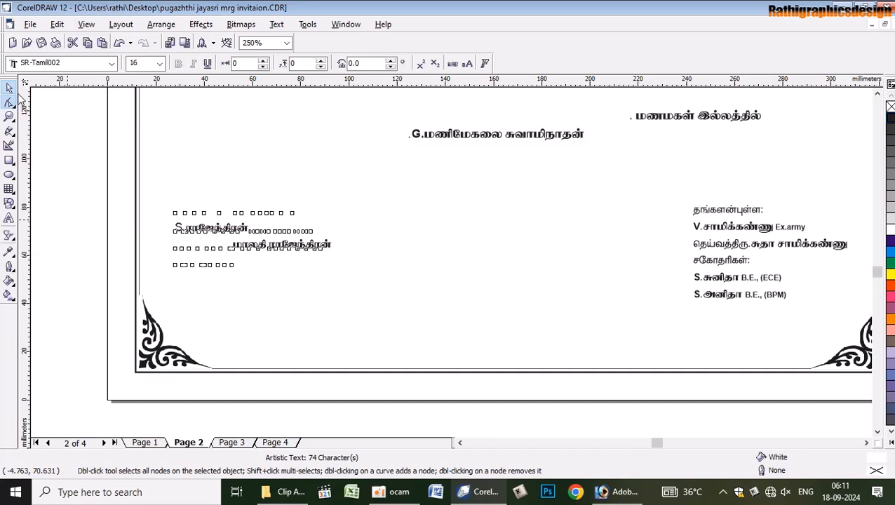
click(741, 251)
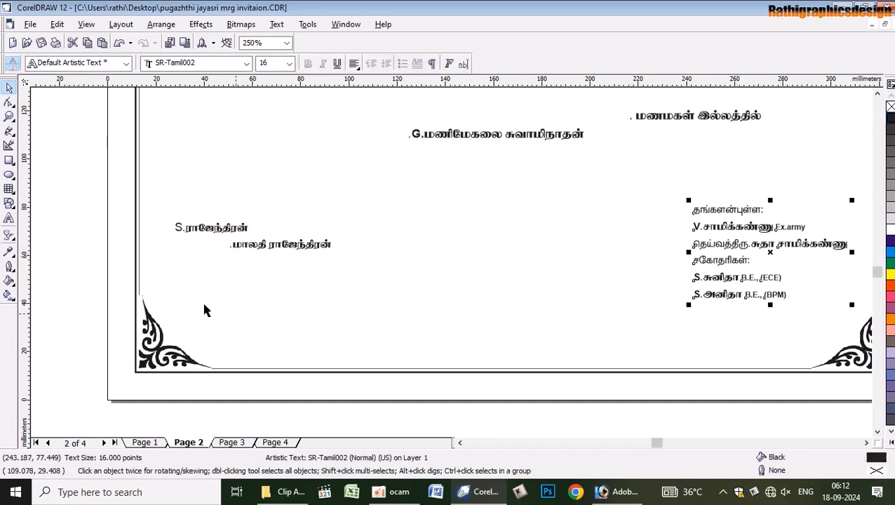
Fill the period before the mother's bold name in the bride's family block with white
click(269, 254)
scroll(269, 254, up, 2)
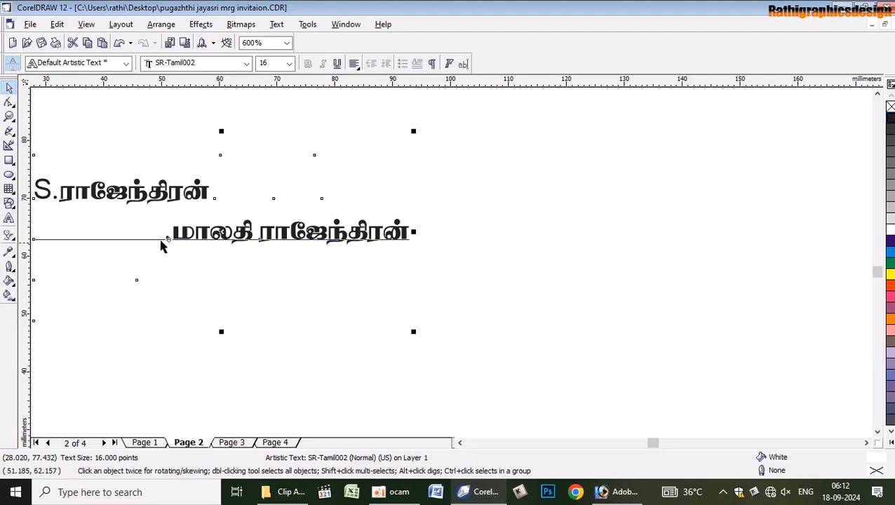
click(10, 103)
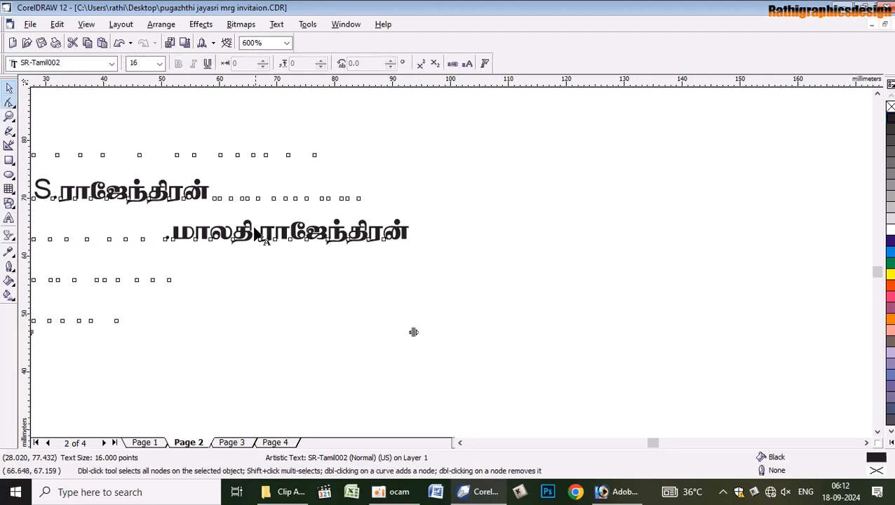
click(167, 241)
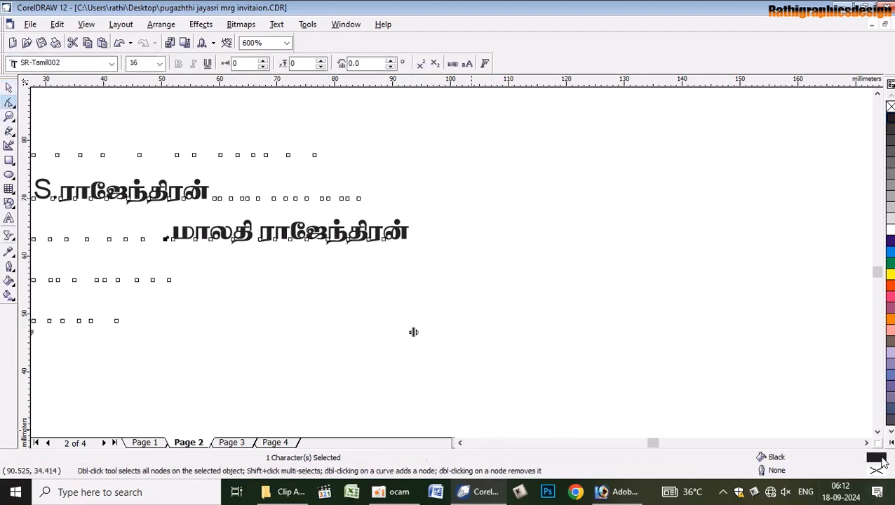
click(321, 184)
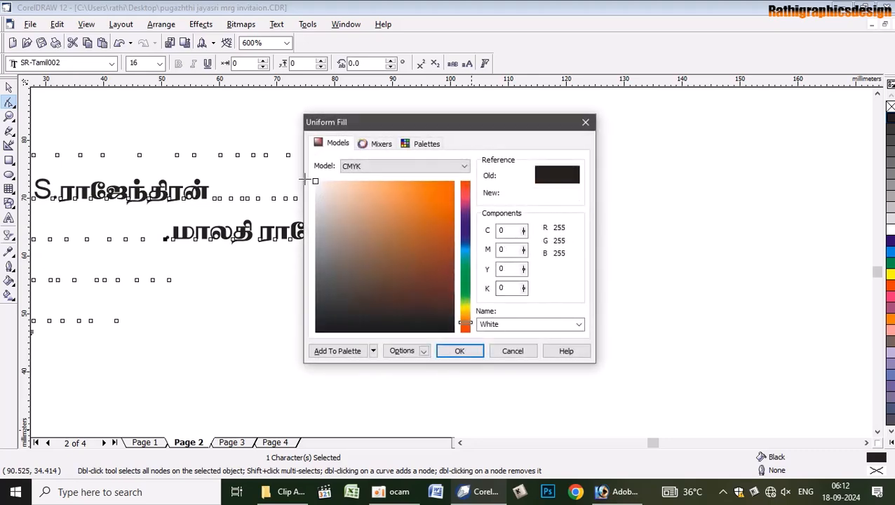
click(460, 347)
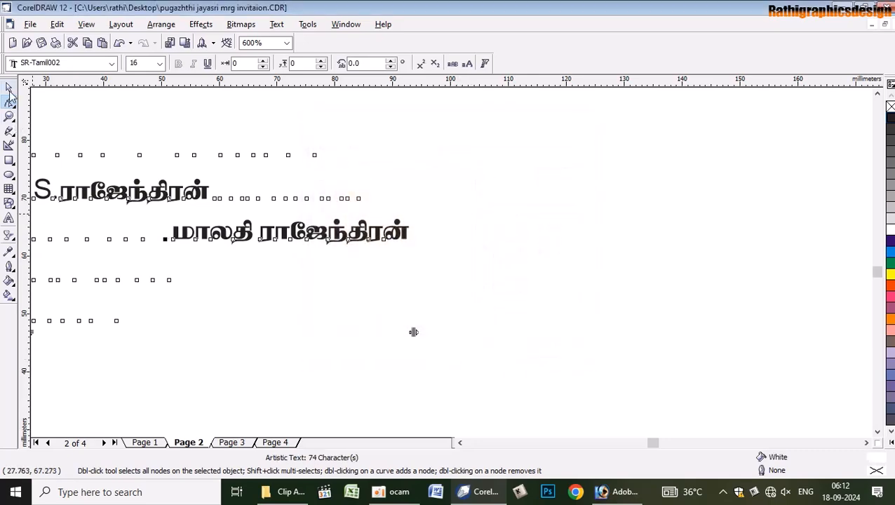
key(space)
scroll(297, 290, down, 3)
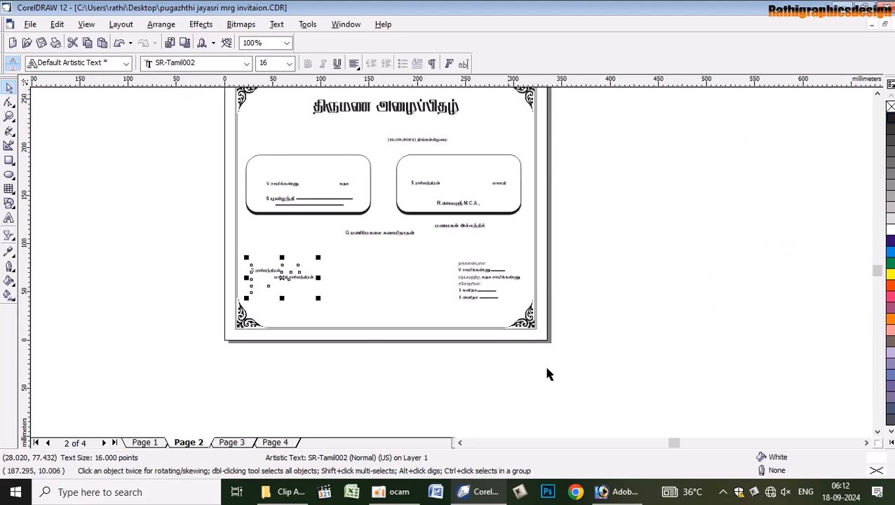
click(546, 369)
Fill the regular text of the groom's family block with white: both headings, Ex.army, the prefix and the sisters' B.E. qualifications
click(482, 283)
scroll(481, 283, up, 1)
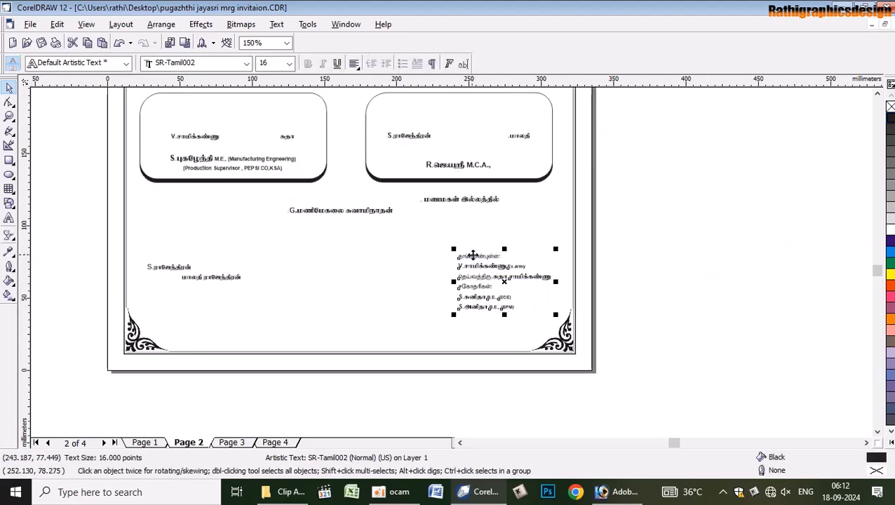
key(space)
scroll(411, 228, up, 2)
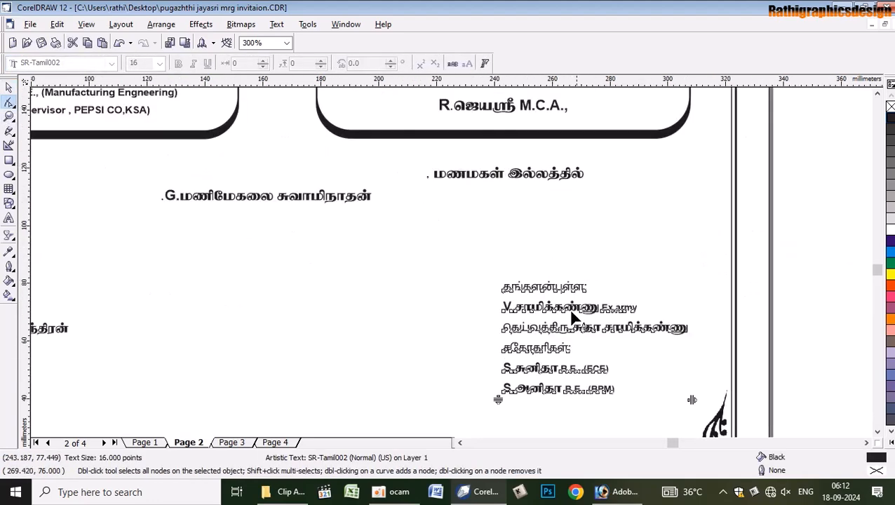
drag(618, 282, 682, 315)
drag(487, 325, 573, 349)
drag(489, 345, 618, 391)
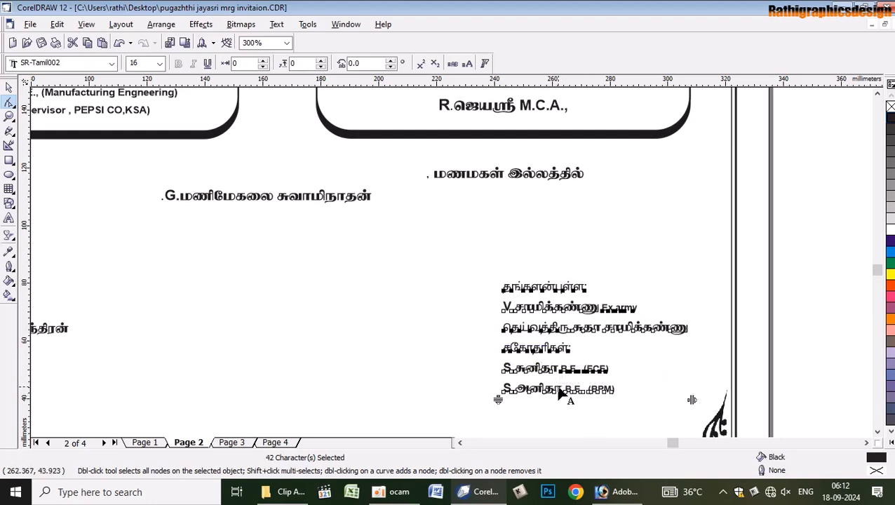
double_click(874, 461)
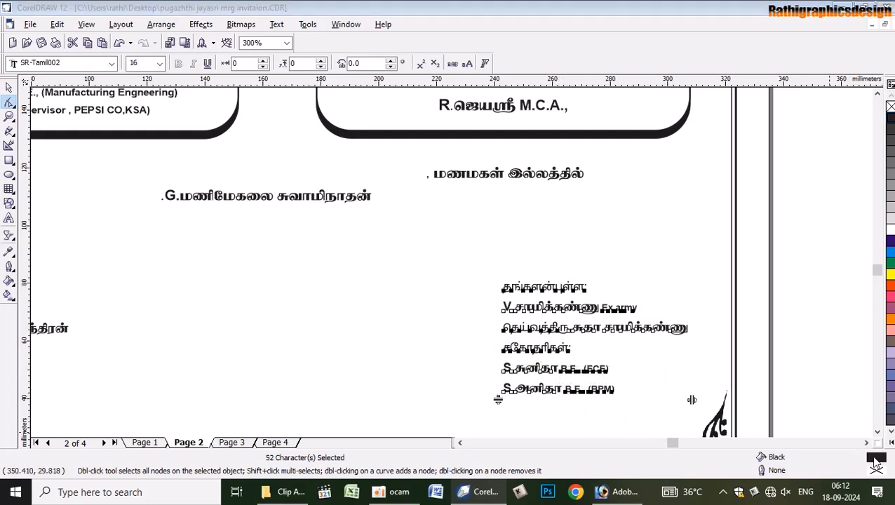
click(365, 224)
click(316, 182)
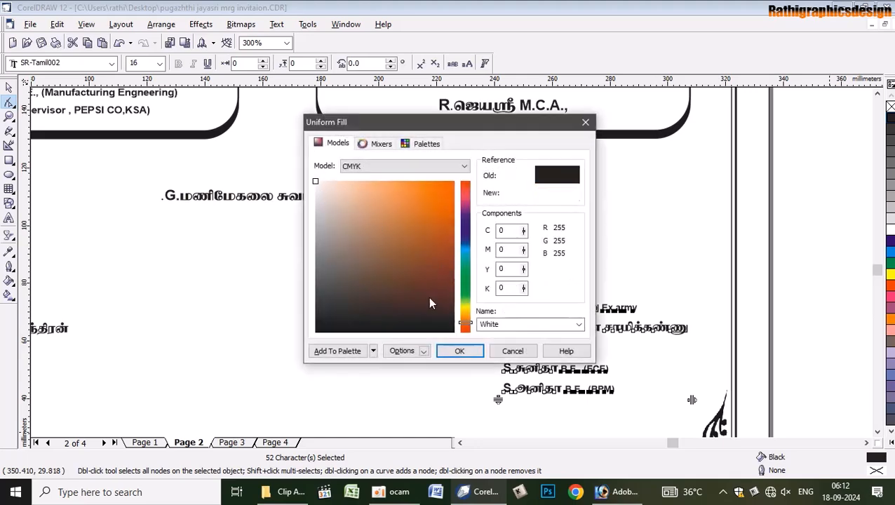
click(459, 351)
click(9, 87)
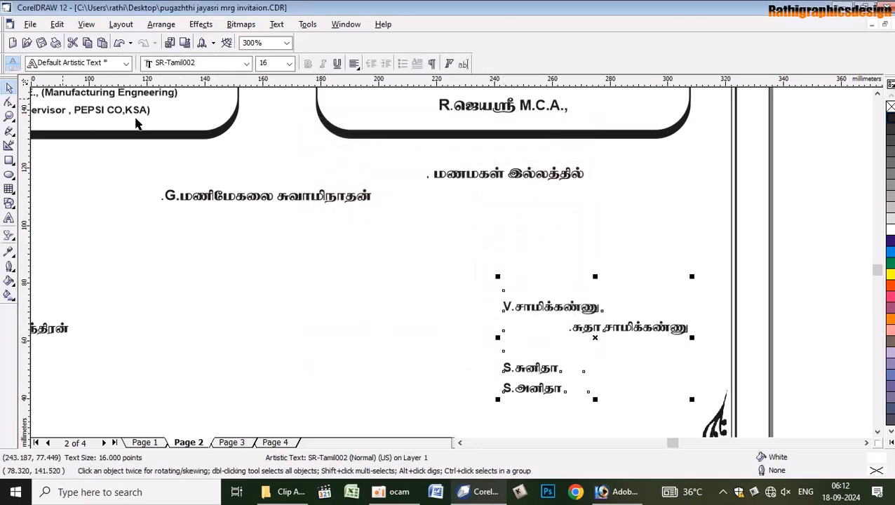
click(807, 297)
View the whole Page 2 layout and compare it with Page 1
scroll(764, 316, down, 1)
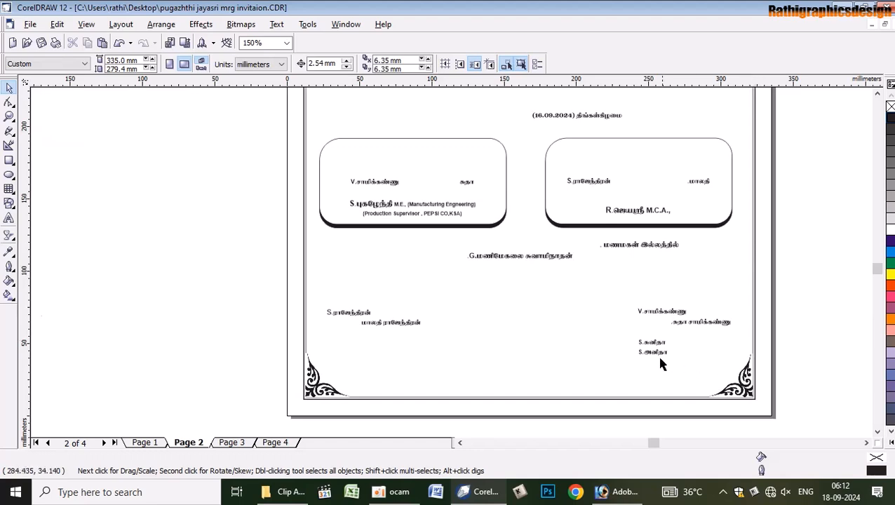
scroll(662, 362, down, 1)
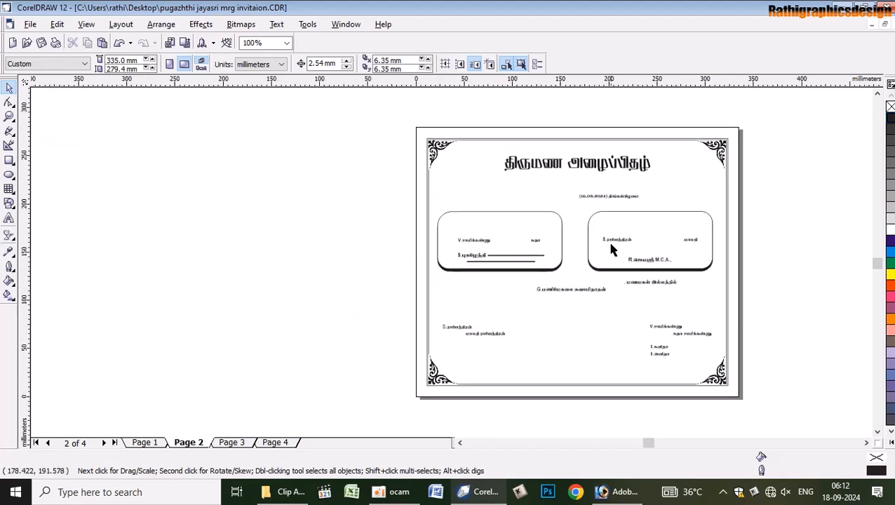
click(146, 442)
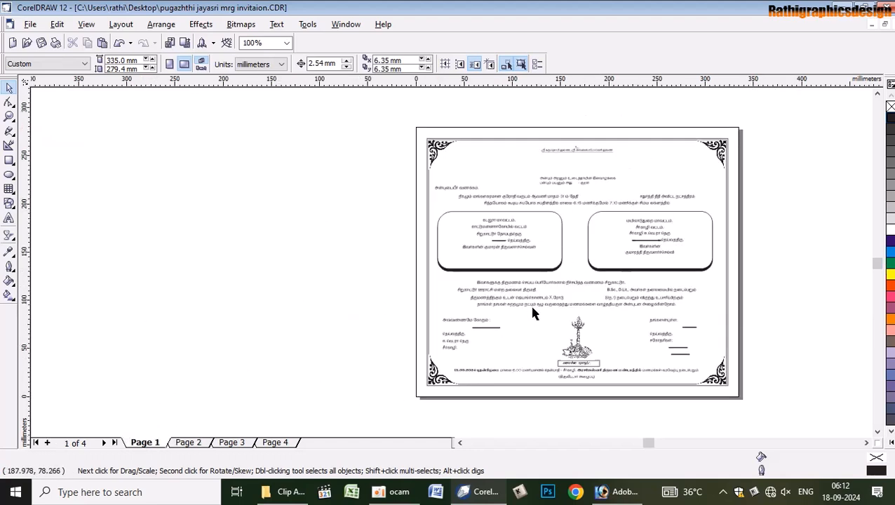
Look through all four pages of the invitation document, comparing the regular-text Page 1 with the bold-text Page 2
click(188, 443)
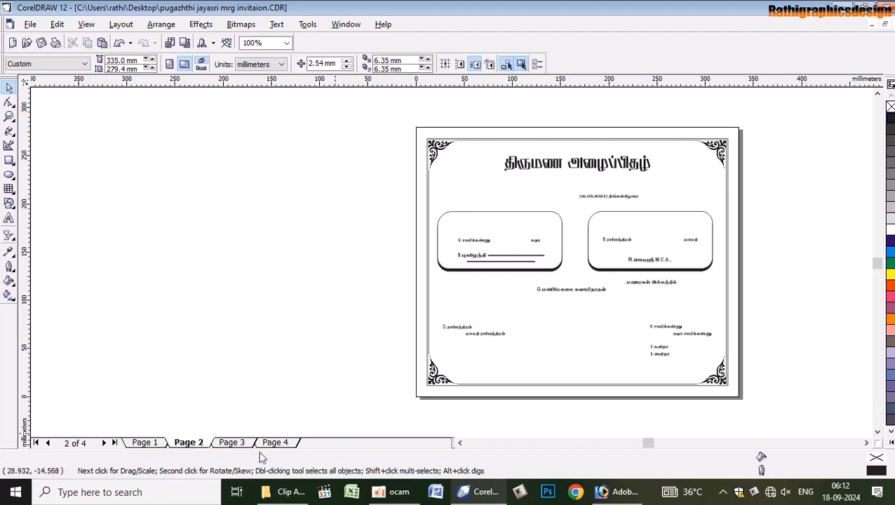
click(230, 443)
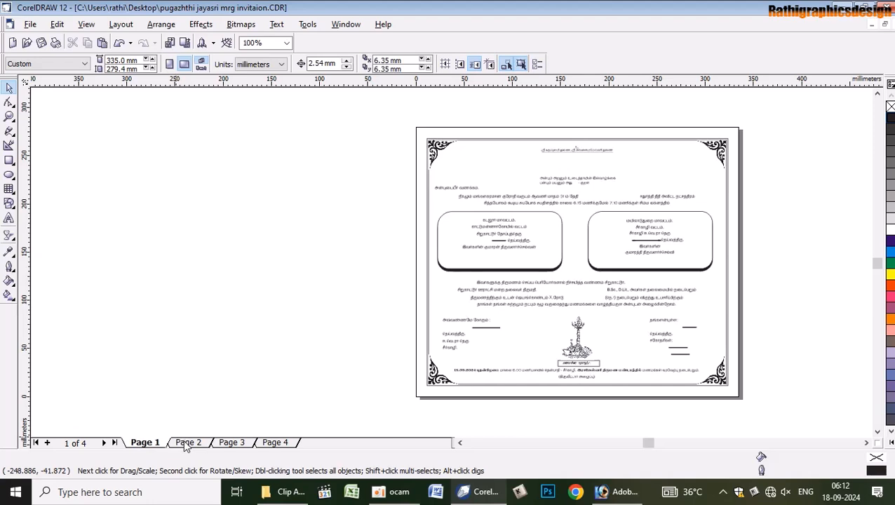
click(187, 444)
click(242, 446)
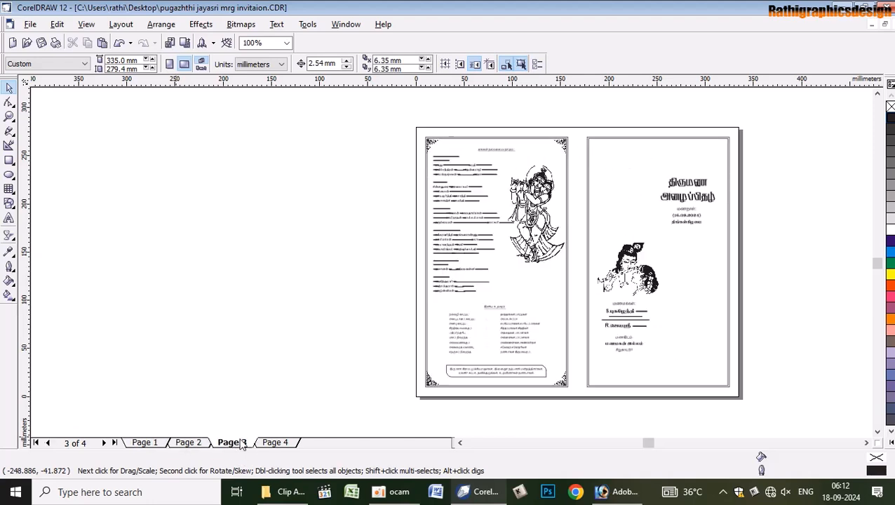
click(284, 444)
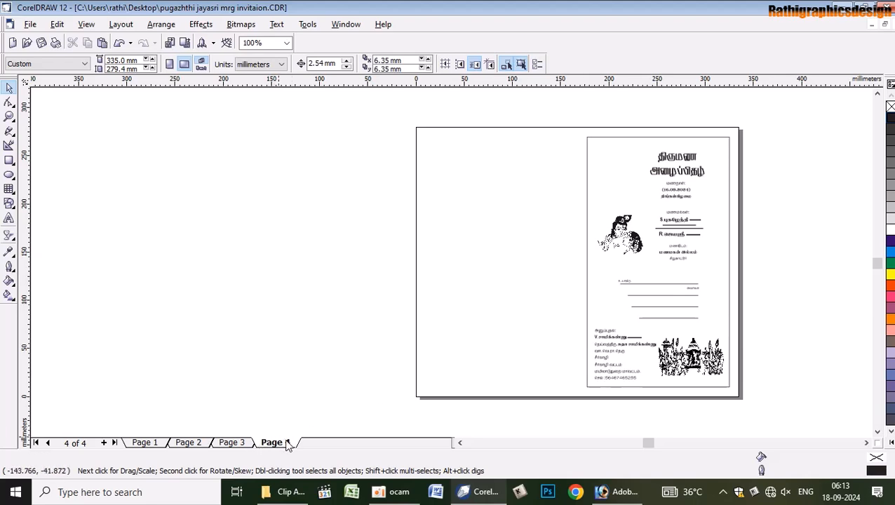
click(149, 444)
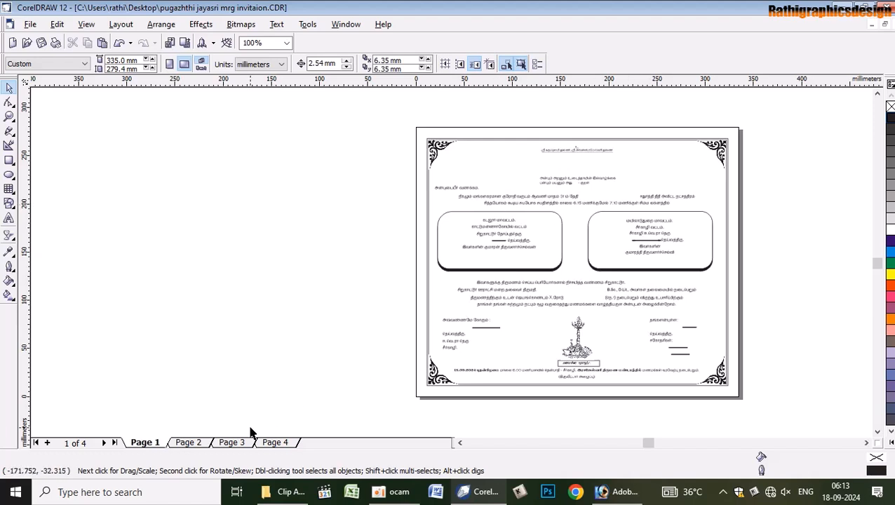
click(195, 446)
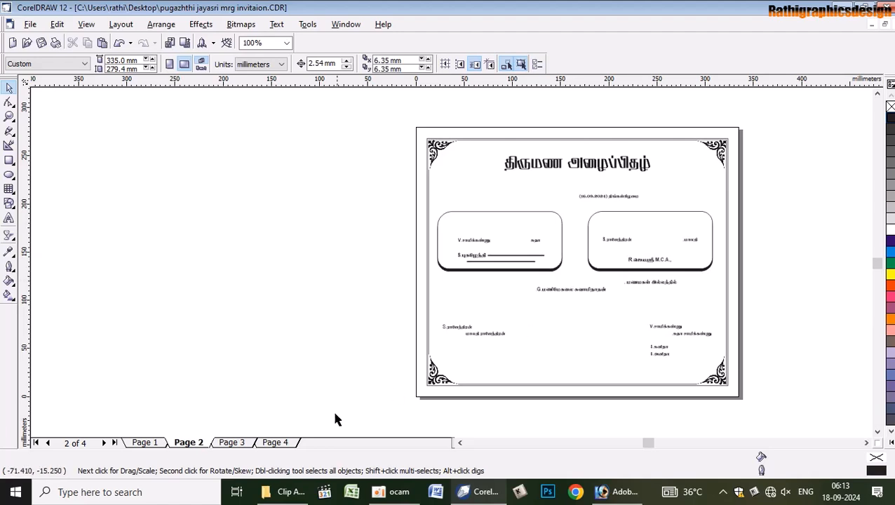
click(234, 445)
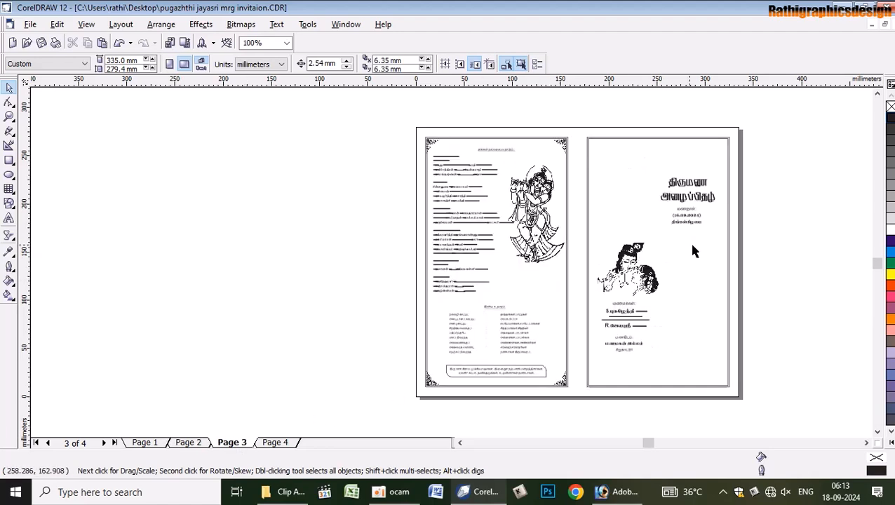
click(275, 445)
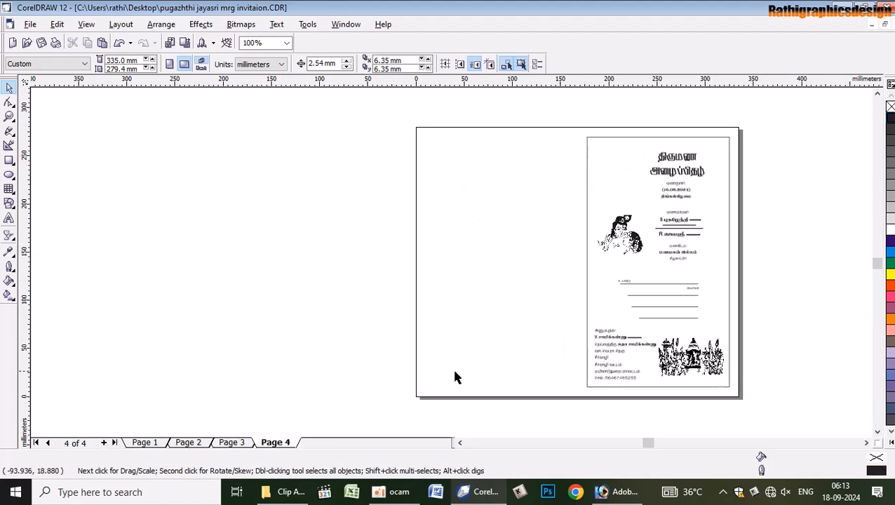
click(188, 445)
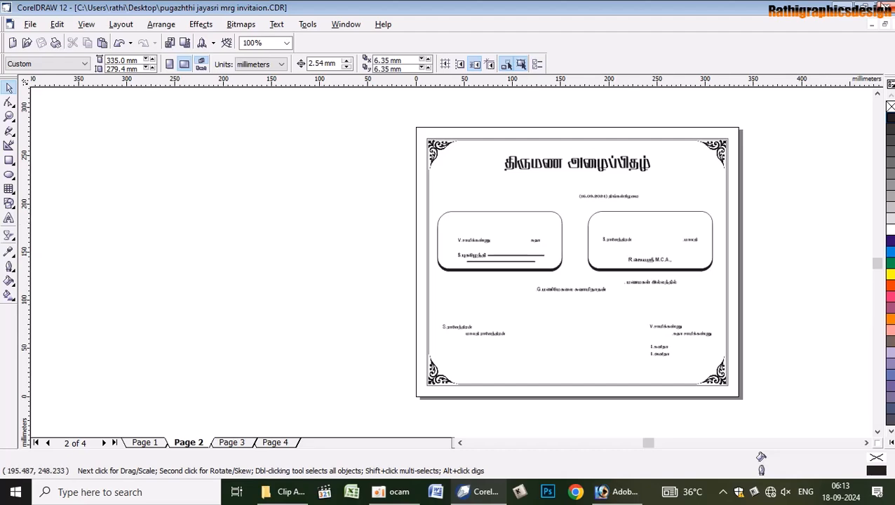
Close CorelDRAW without leaving data on the clipboard, complete its recovery wizard and close the Clip Arts Select folder
click(887, 8)
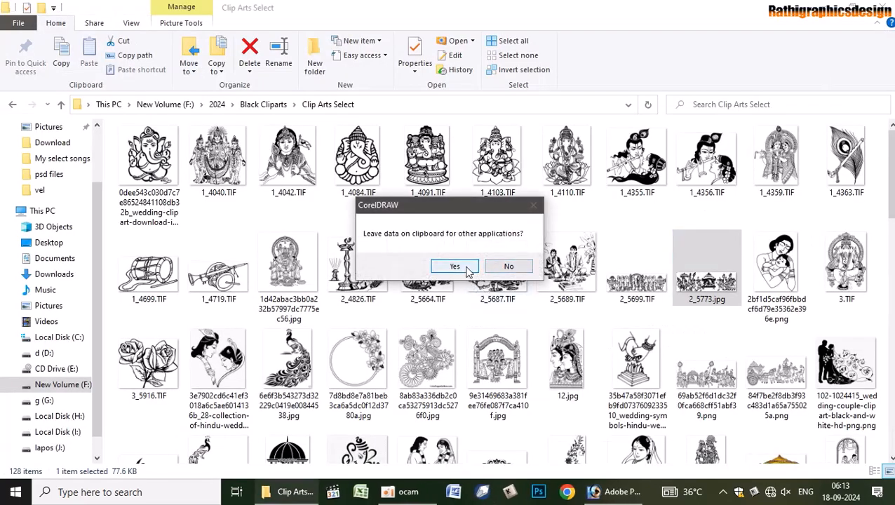
click(510, 268)
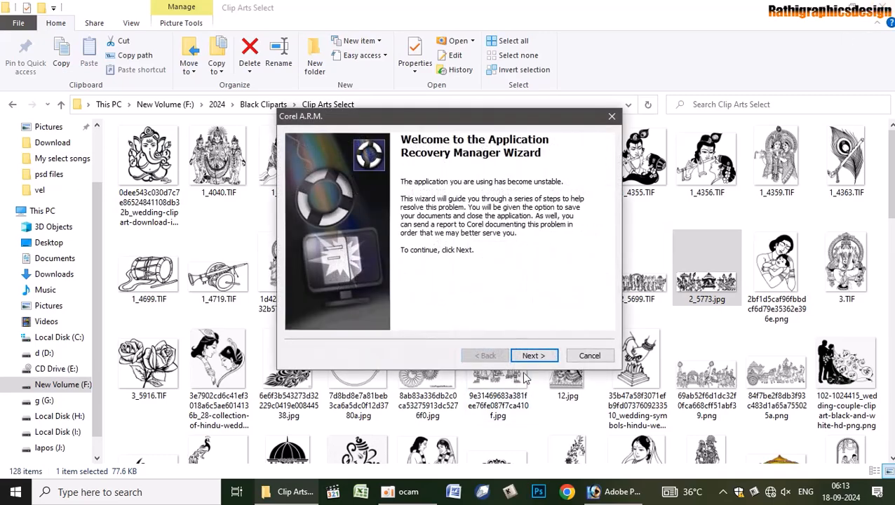
click(531, 356)
click(535, 356)
click(534, 356)
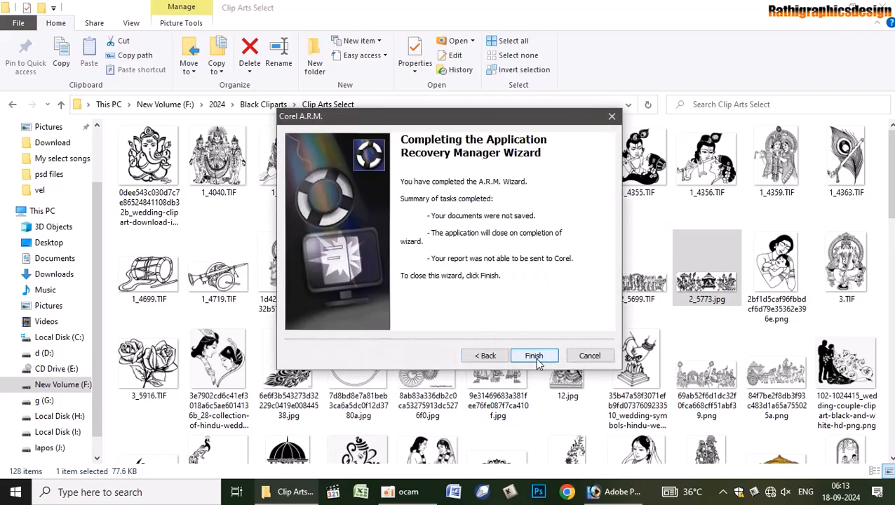
click(534, 357)
click(888, 7)
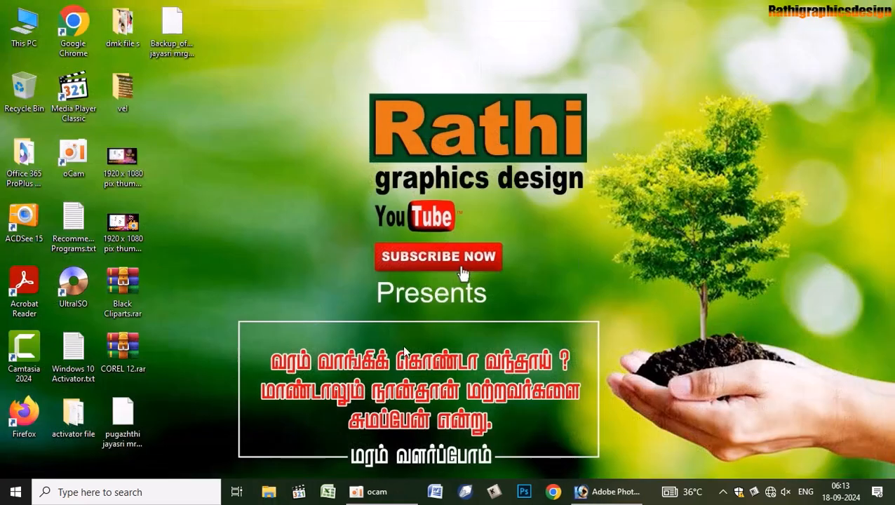
Minimize the oCam recorder window and refresh the desktop
click(372, 492)
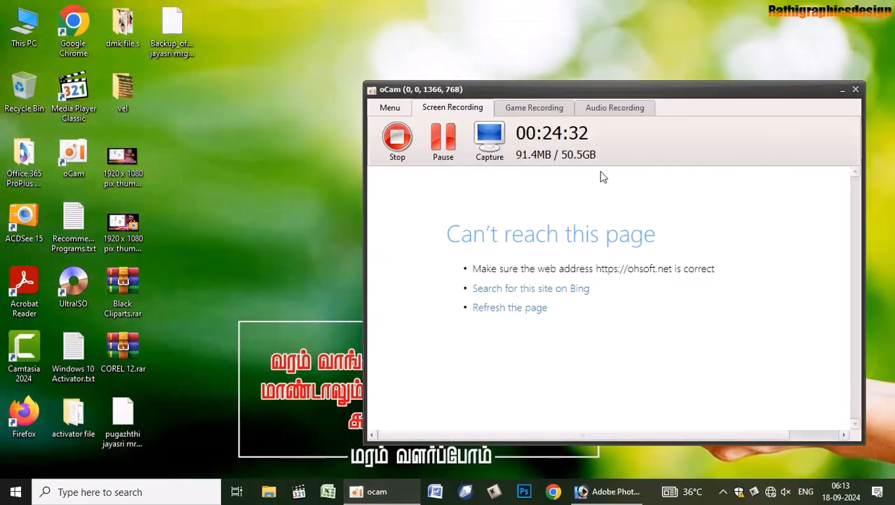
click(843, 90)
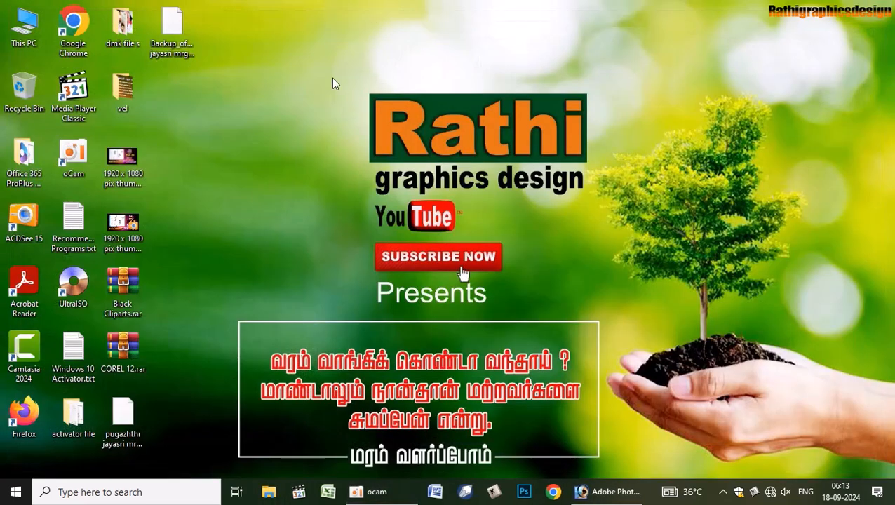
right_click(295, 42)
click(341, 81)
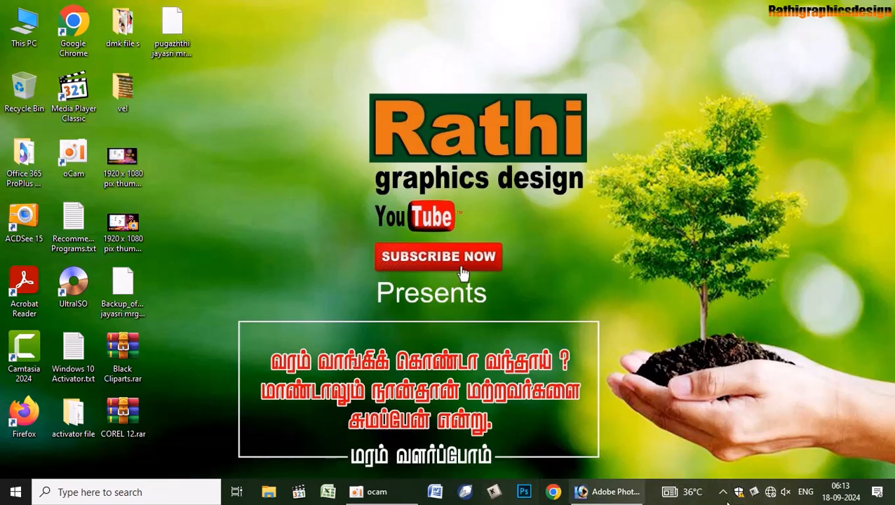
click(753, 493)
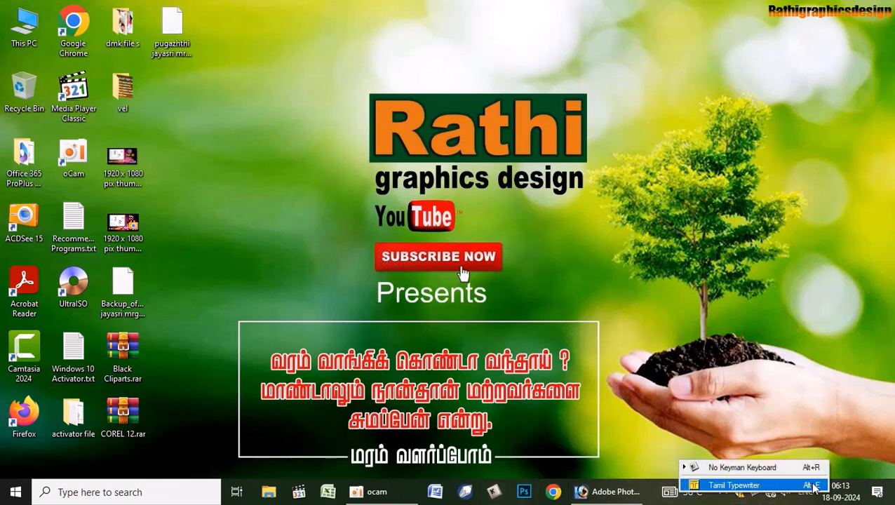
click(781, 310)
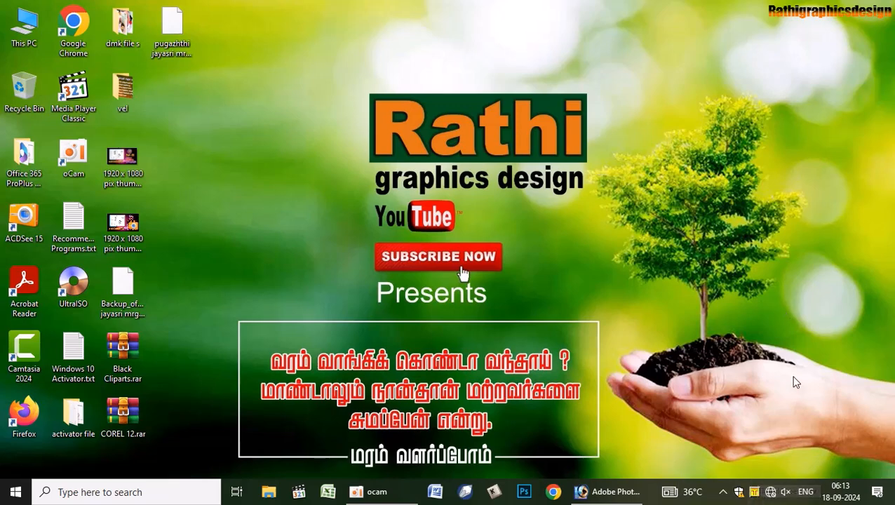
key(alt+shift)
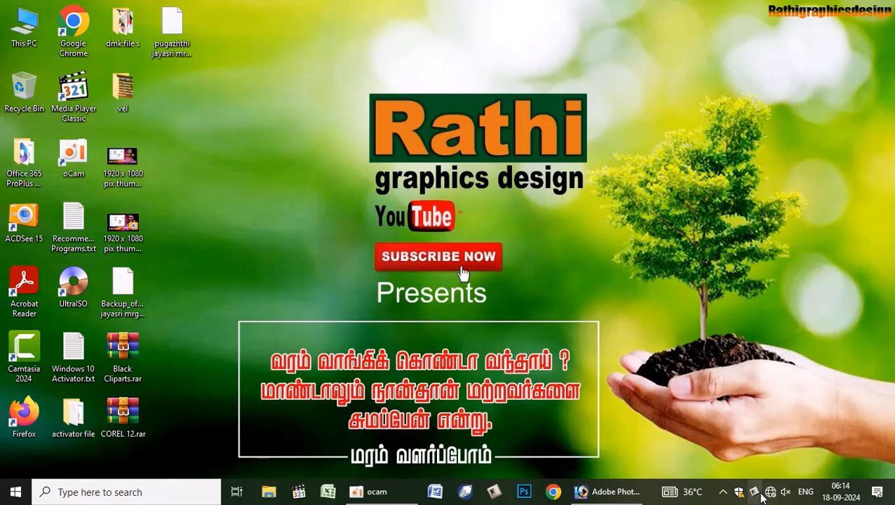
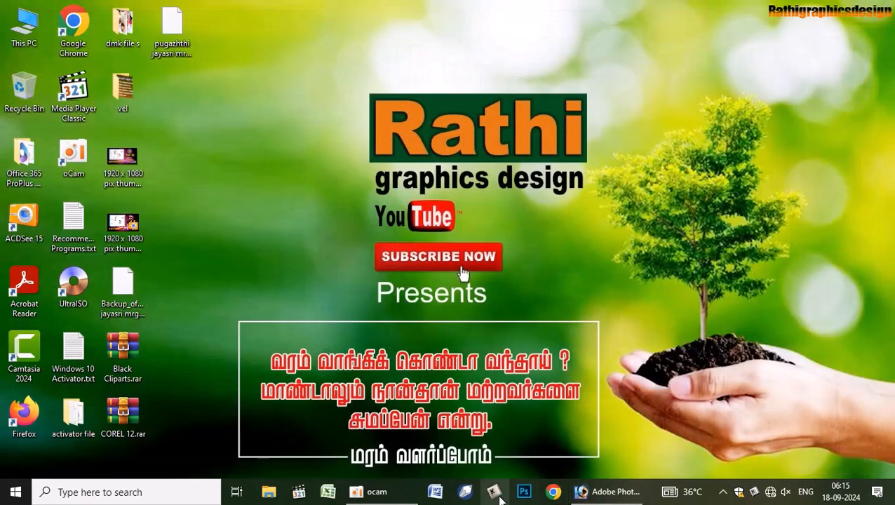
right_click(497, 493)
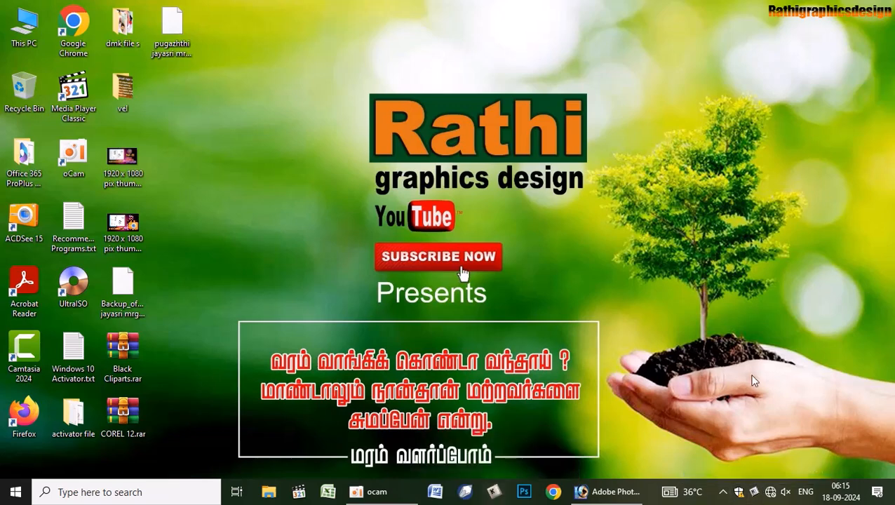
Exit the running Keyman program from the notification area
click(754, 494)
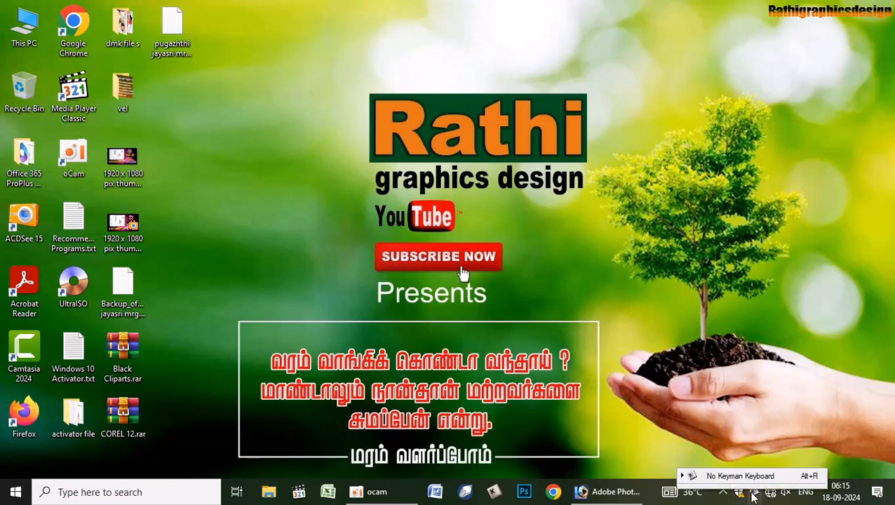
right_click(753, 495)
click(723, 479)
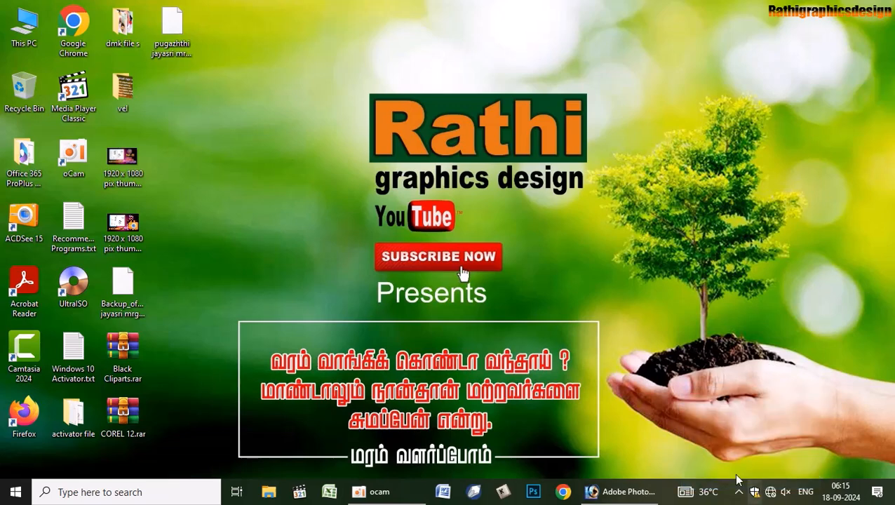
Open the Keyman folder inside "Keyman, Senthtamil & tamil fonts (stmz&tam)" on Local Disk (I:)
double_click(21, 41)
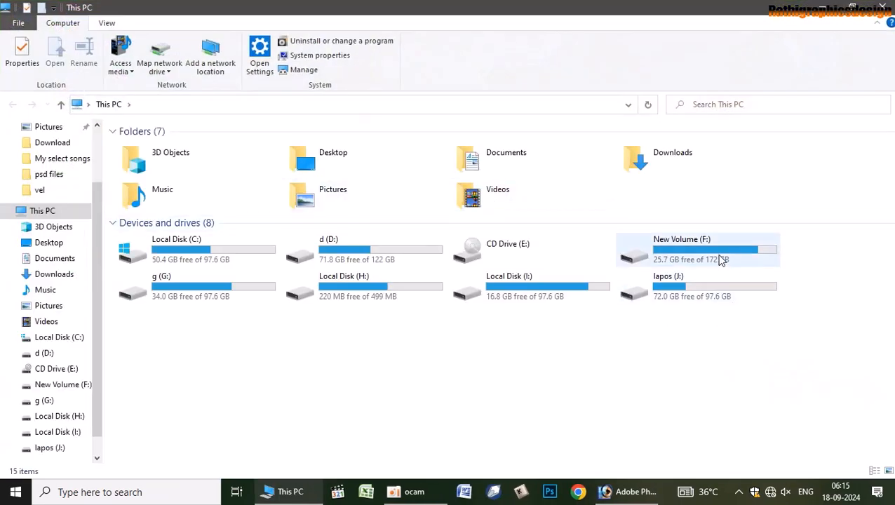
double_click(543, 286)
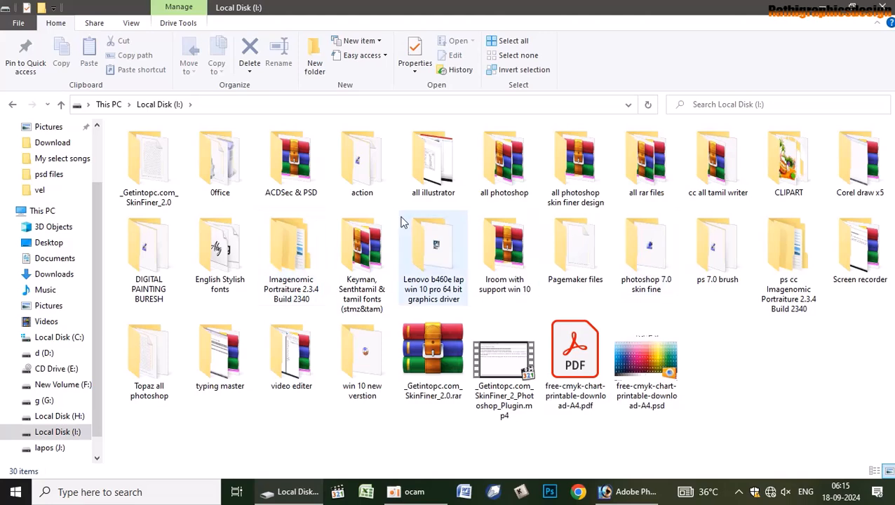
double_click(354, 278)
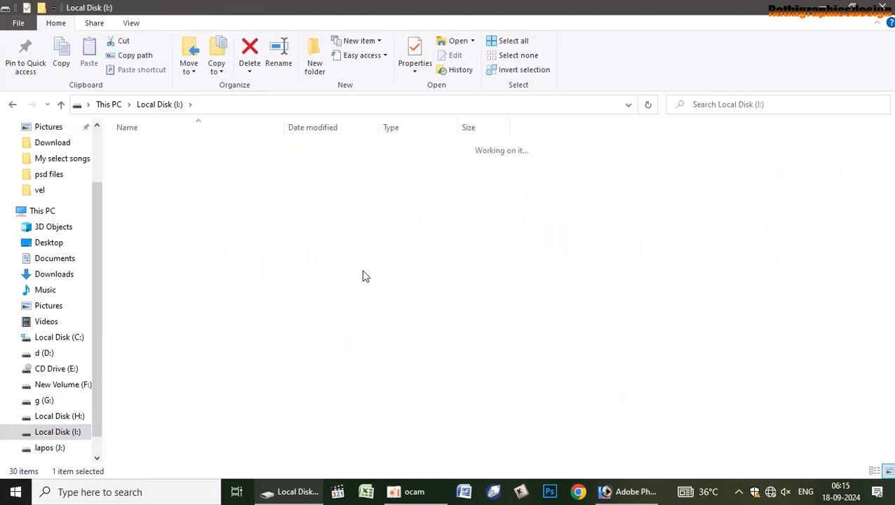
double_click(149, 202)
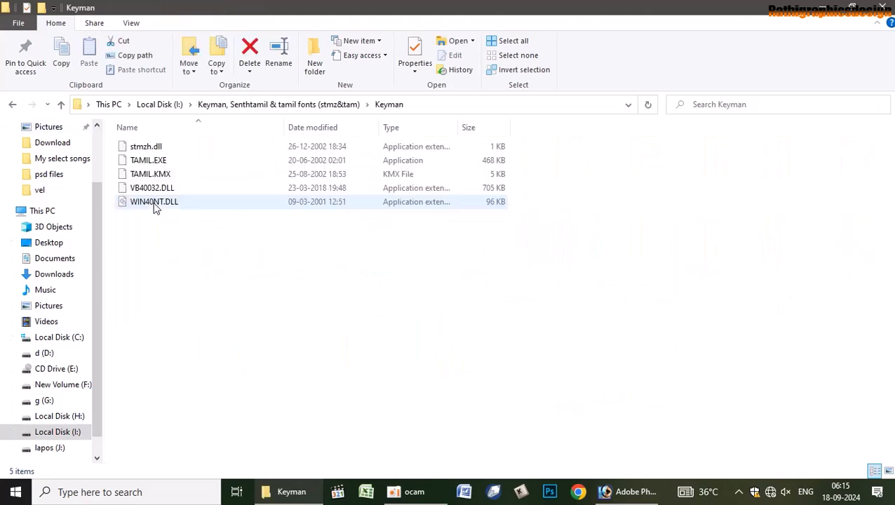
Run TAMIL.EXE and install Tavultesoft Keyman 5.0 together with the Tamil keyboard, completing the setup wizard
double_click(160, 162)
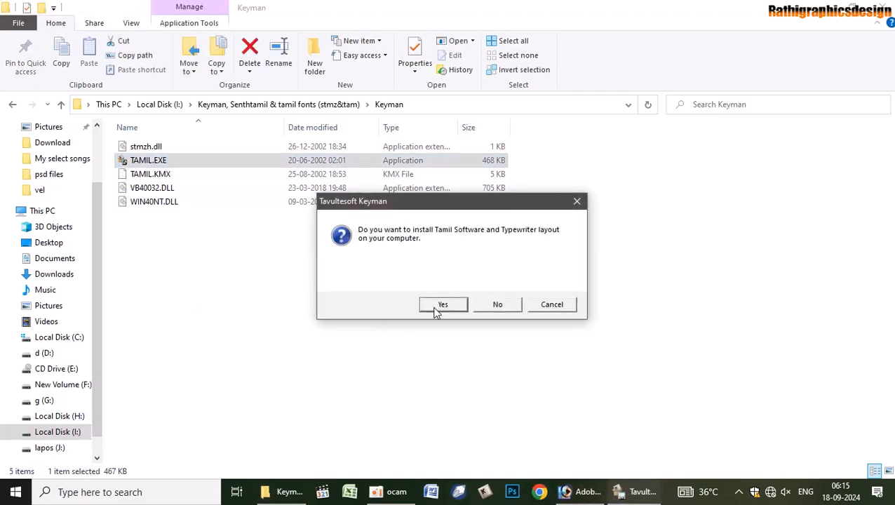
click(439, 304)
click(568, 198)
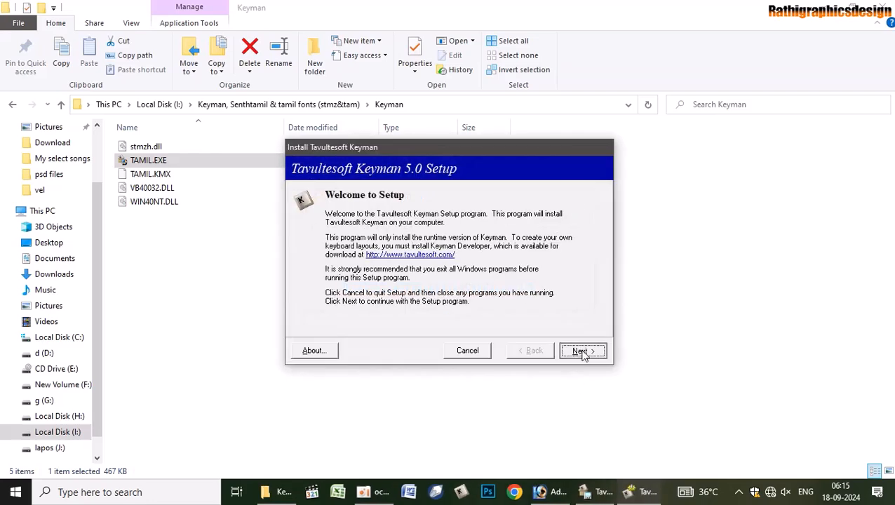
click(580, 352)
click(579, 353)
click(580, 354)
click(581, 352)
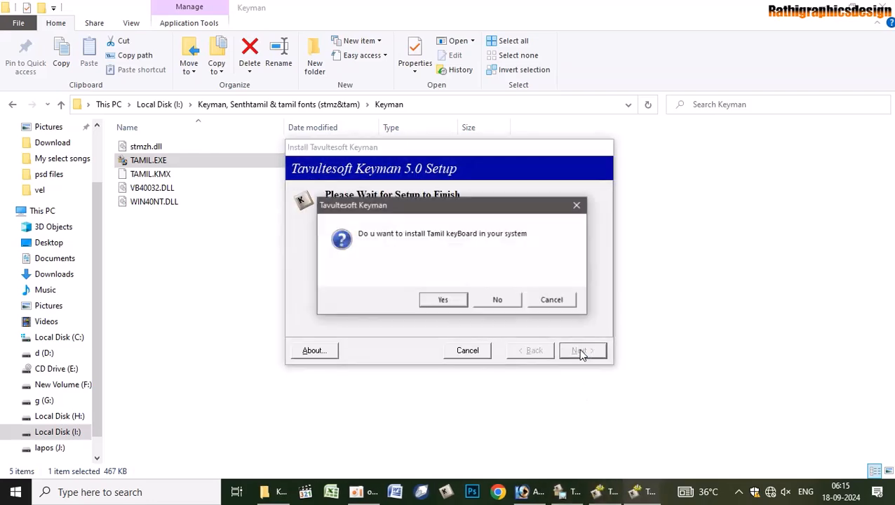
click(445, 302)
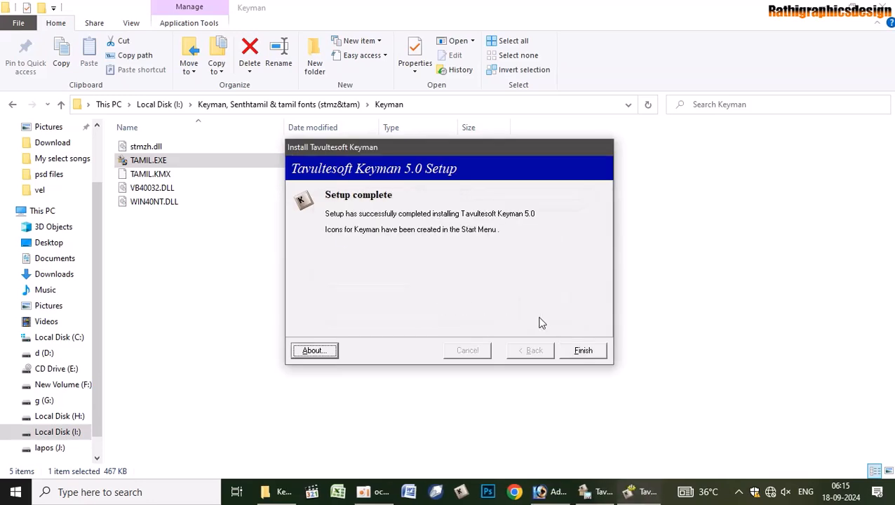
click(589, 354)
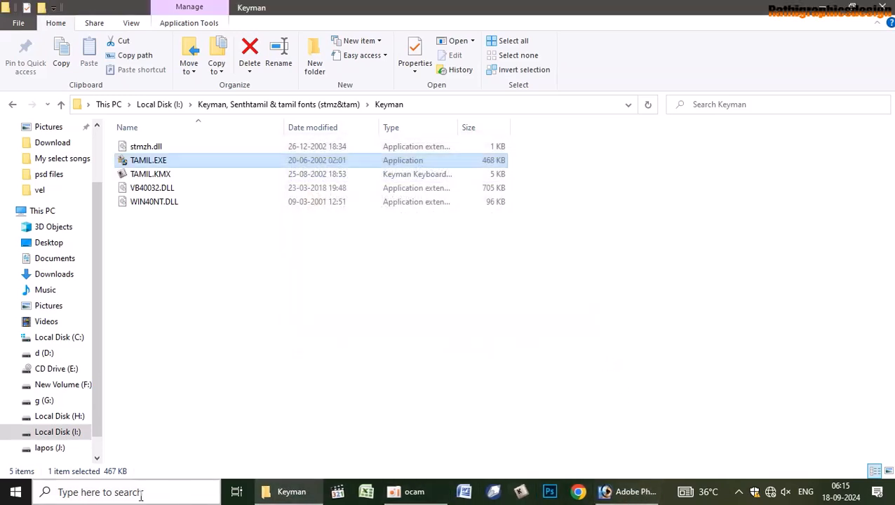
Start Keyman from the Tavultesoft Keyman program group
click(7, 495)
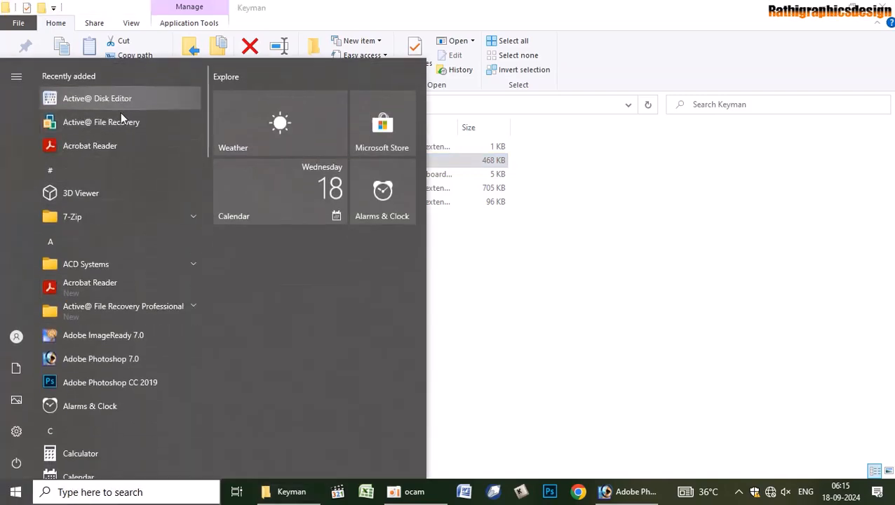
scroll(133, 365, down, 2)
scroll(137, 384, down, 6)
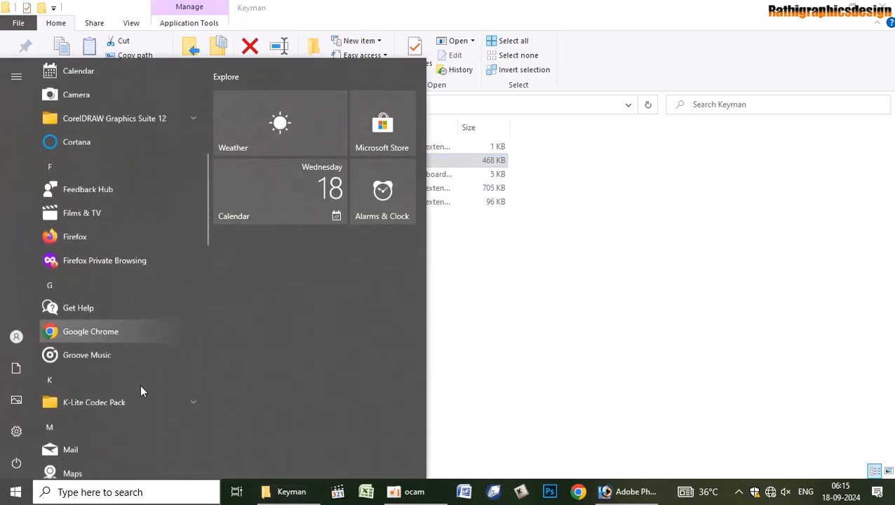
scroll(140, 401, down, 8)
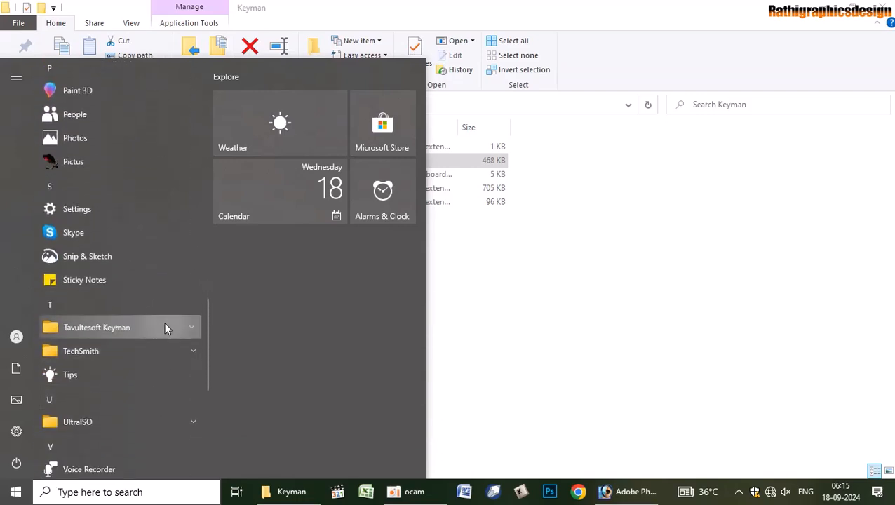
click(165, 327)
click(95, 357)
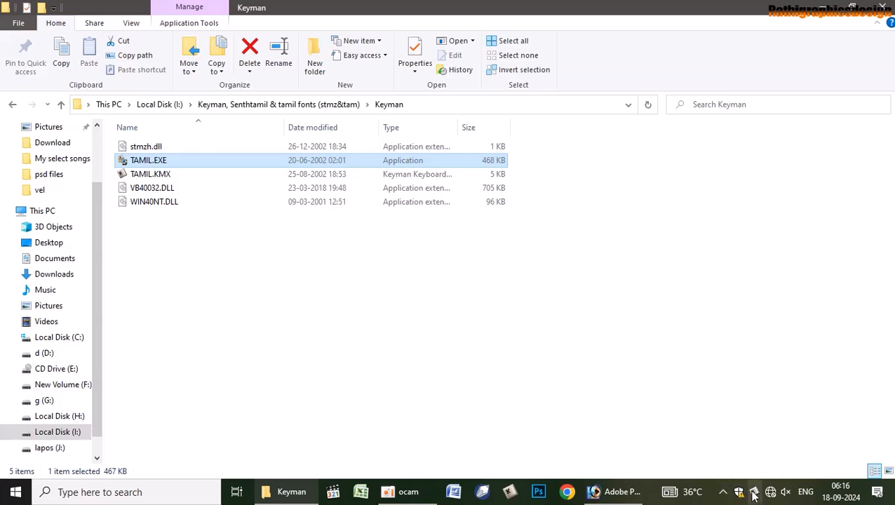
Move the Keyman icon from the notification area into the hidden icons
click(722, 494)
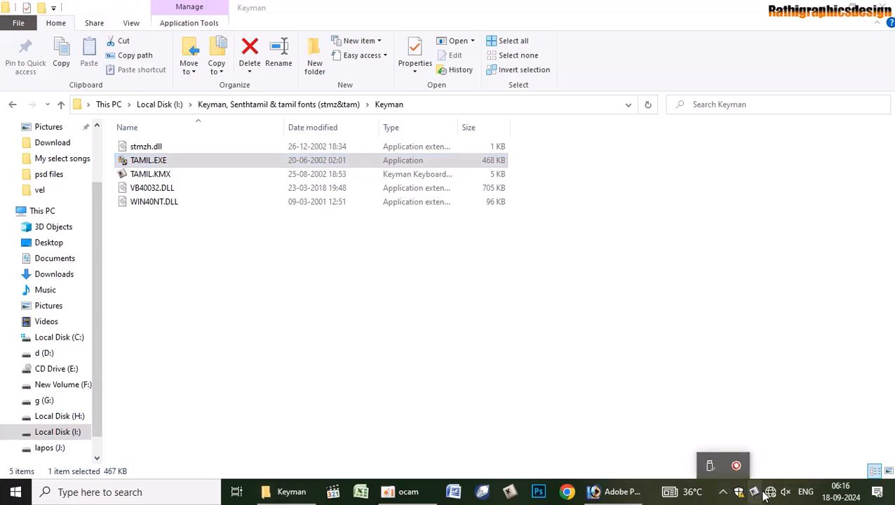
drag(762, 492, 713, 463)
click(799, 404)
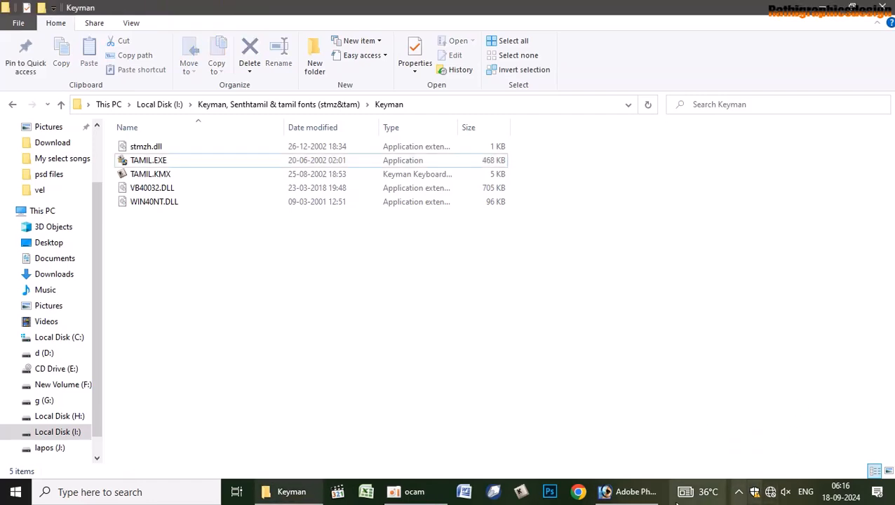
Bring the Keyman icon back from the hidden icons into the visible notification area
click(520, 494)
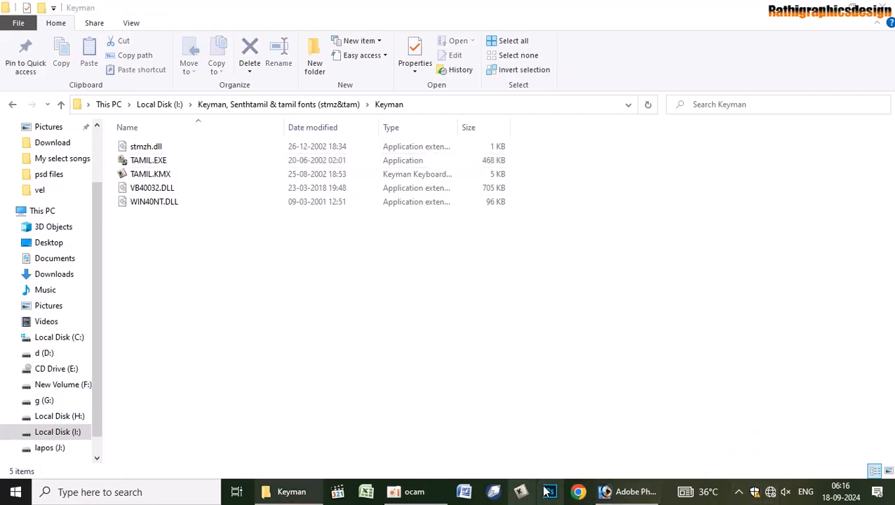
click(741, 493)
drag(724, 439, 740, 493)
click(742, 492)
click(727, 395)
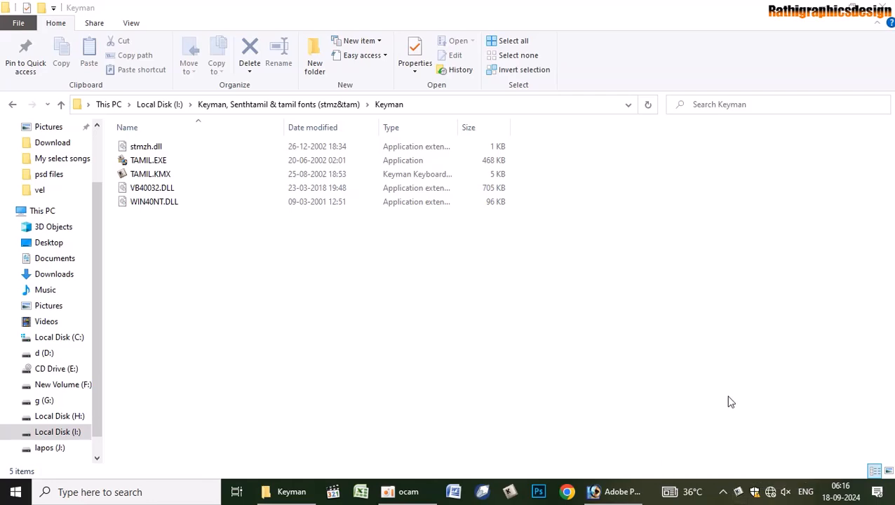
Open Keyman Configuration and choose the hotkey letter for the Tamil Typewriter keyboard
right_click(744, 494)
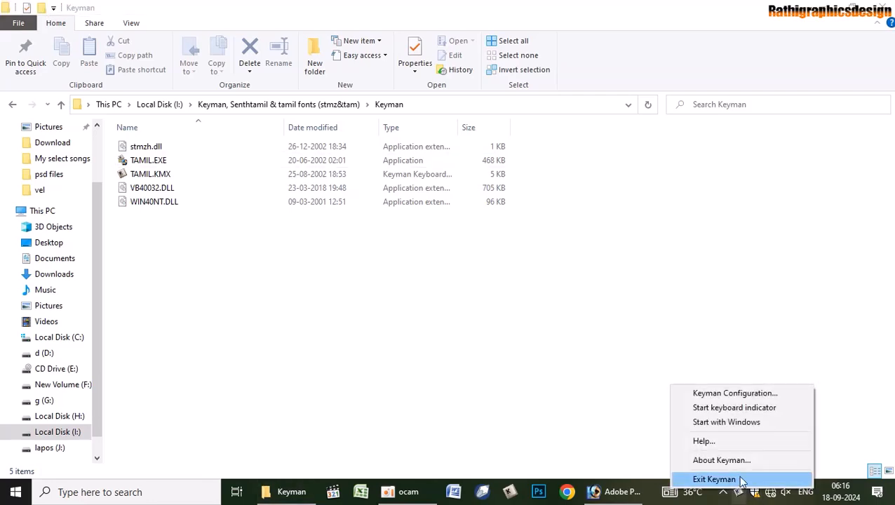
click(737, 394)
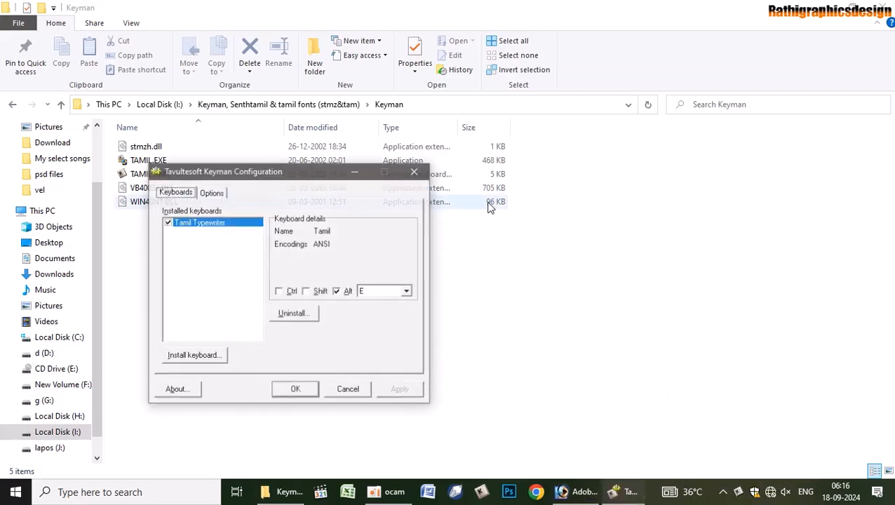
click(407, 291)
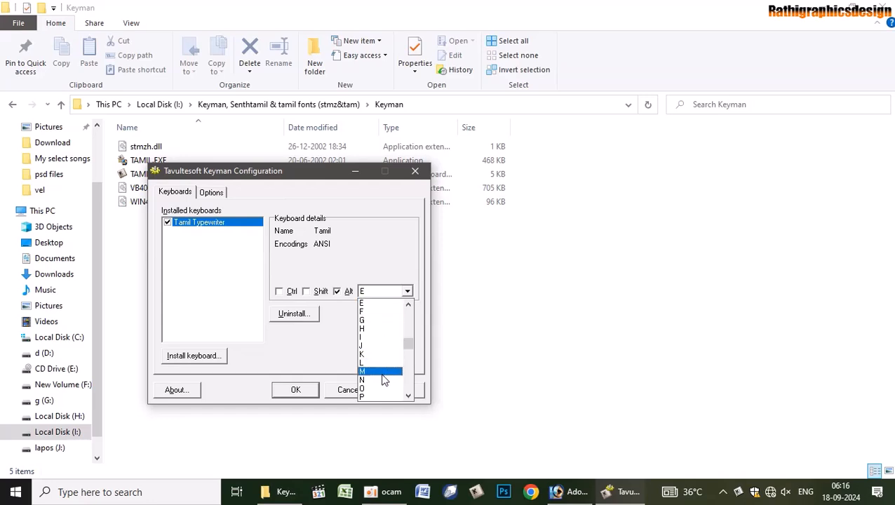
scroll(385, 380, down, 3)
click(365, 381)
Set the Keyman Off hotkey to Alt+E, apply it and close the configuration
click(218, 192)
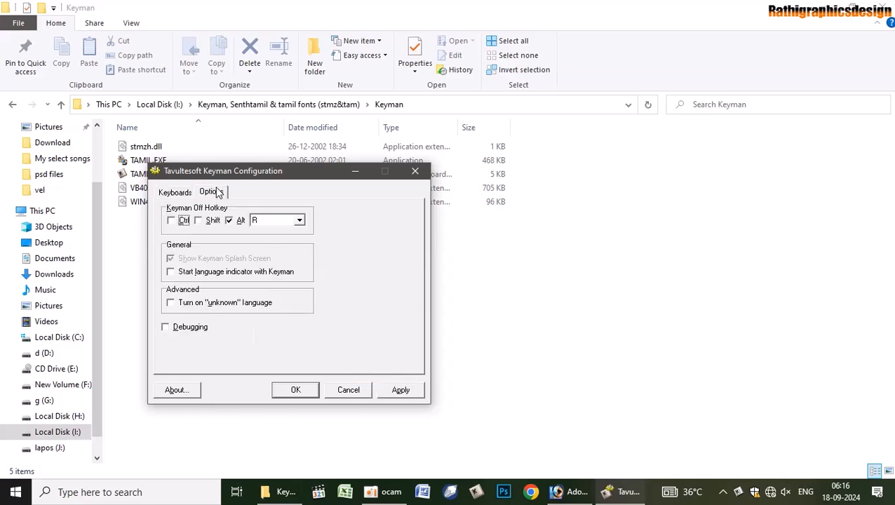
click(298, 223)
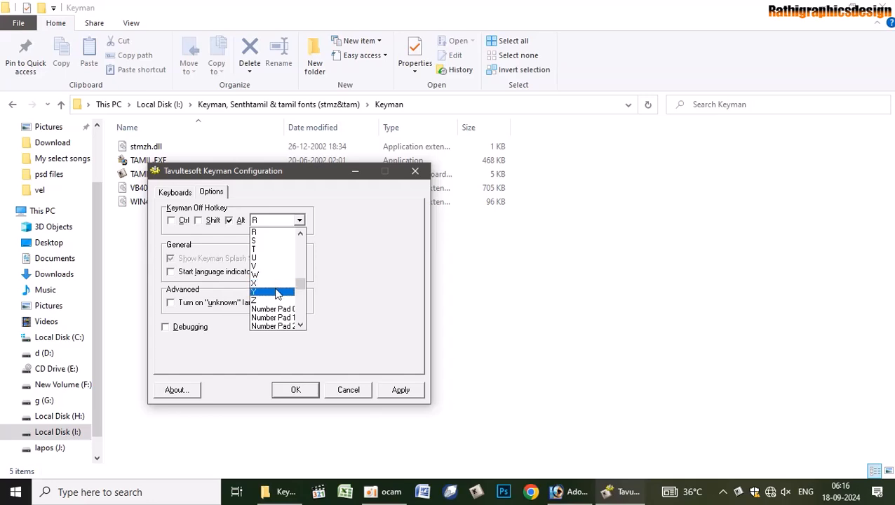
scroll(266, 261, up, 2)
scroll(266, 261, up, 3)
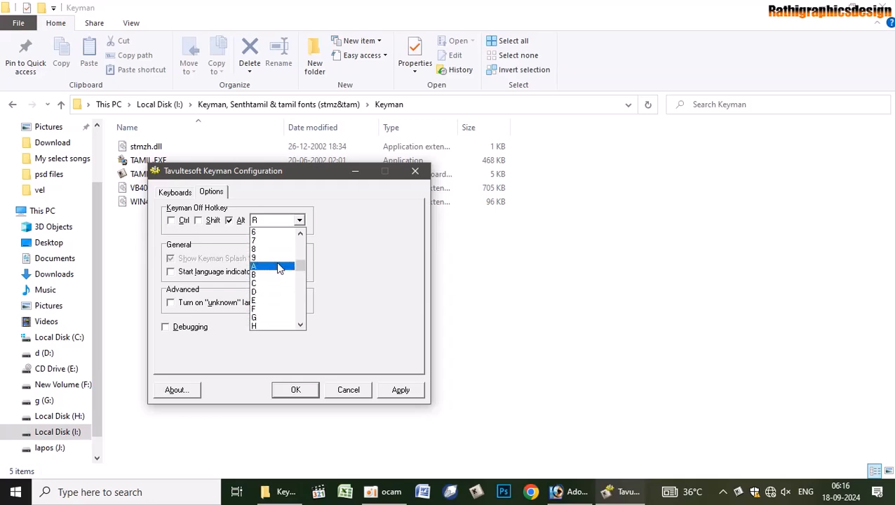
click(266, 311)
click(400, 390)
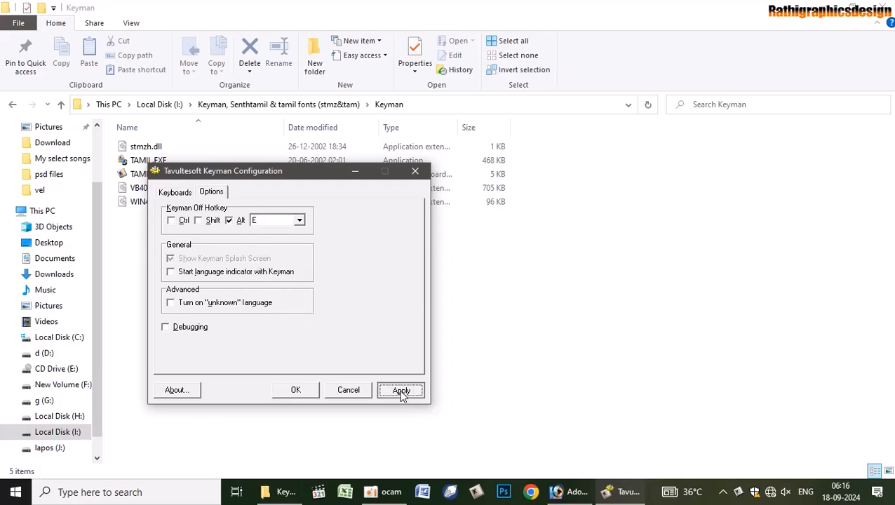
click(316, 392)
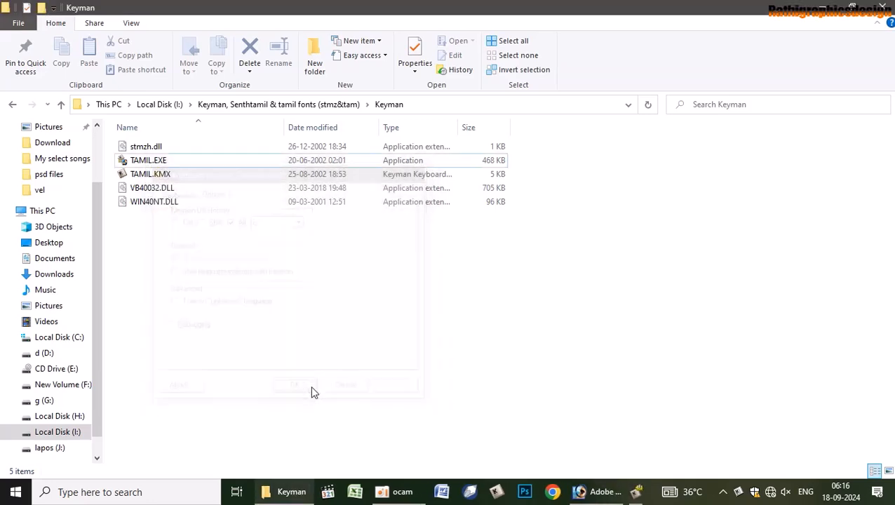
Switch to Adobe Photoshop, create a new document with the default settings and maximize its window
click(610, 492)
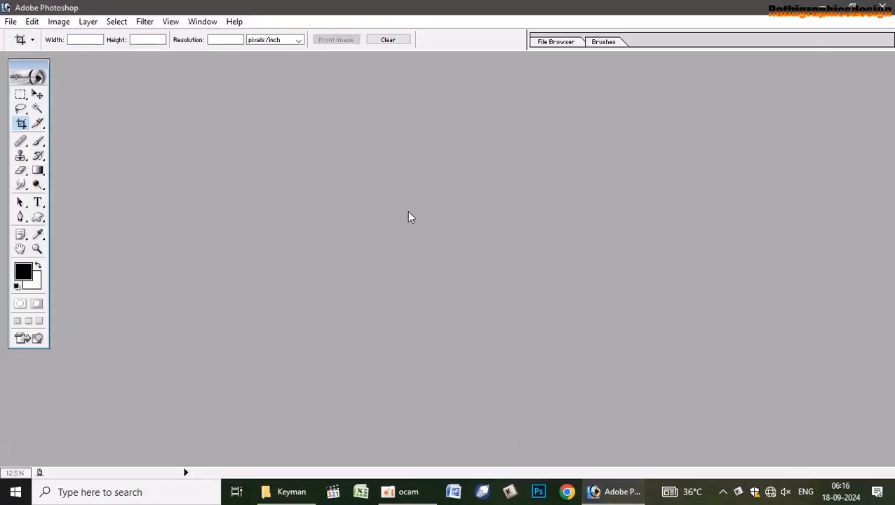
key(ctrl+n)
key(Return)
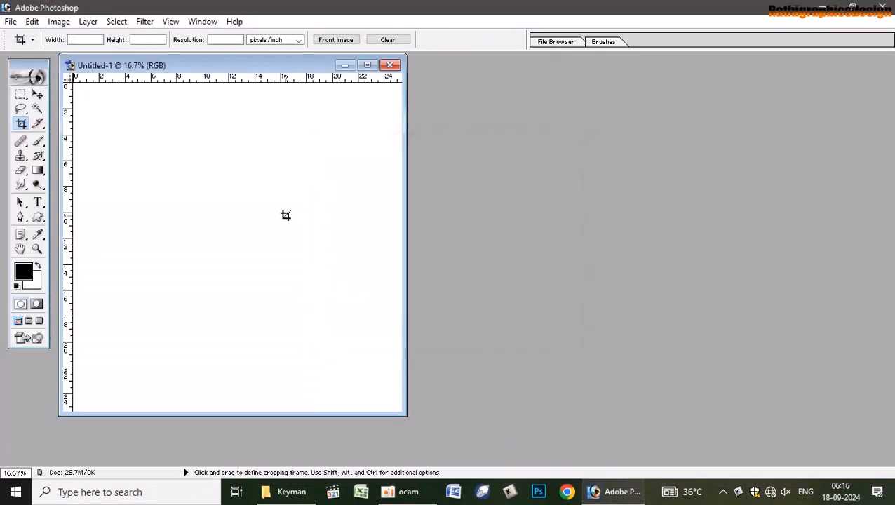
key(t)
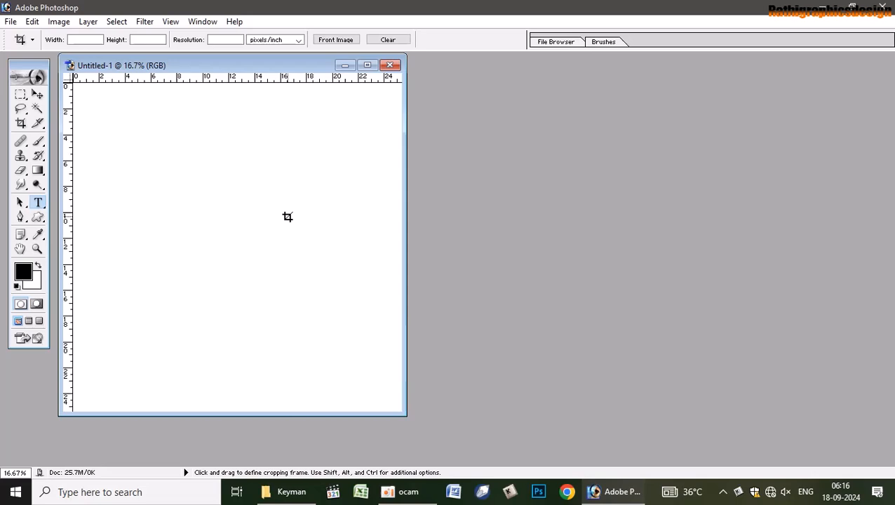
click(367, 65)
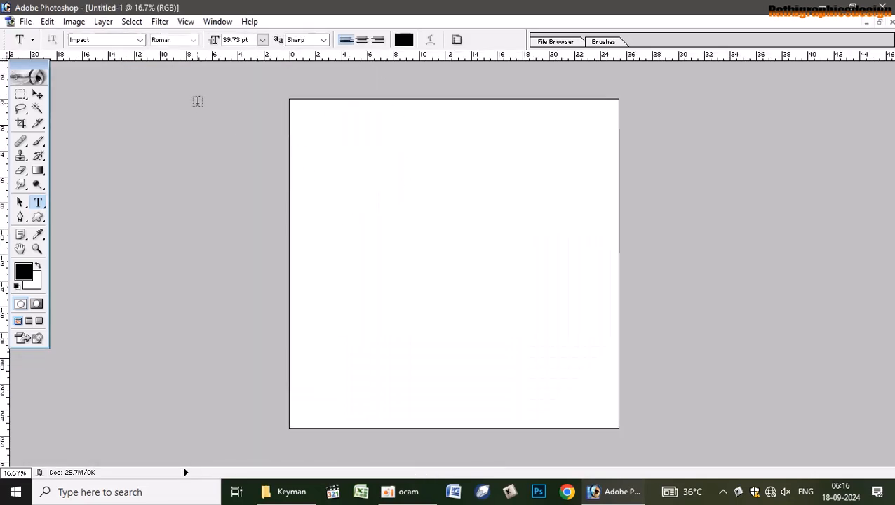
Add the text "ரதி டிஜிட்டல்" in the SR-Tamil002 font on the canvas
click(262, 156)
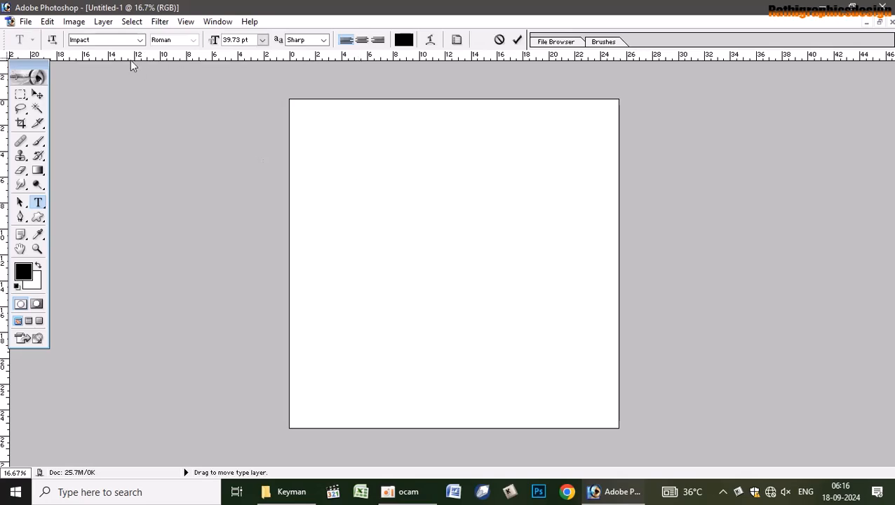
click(123, 43)
text(SR-Tamil001)
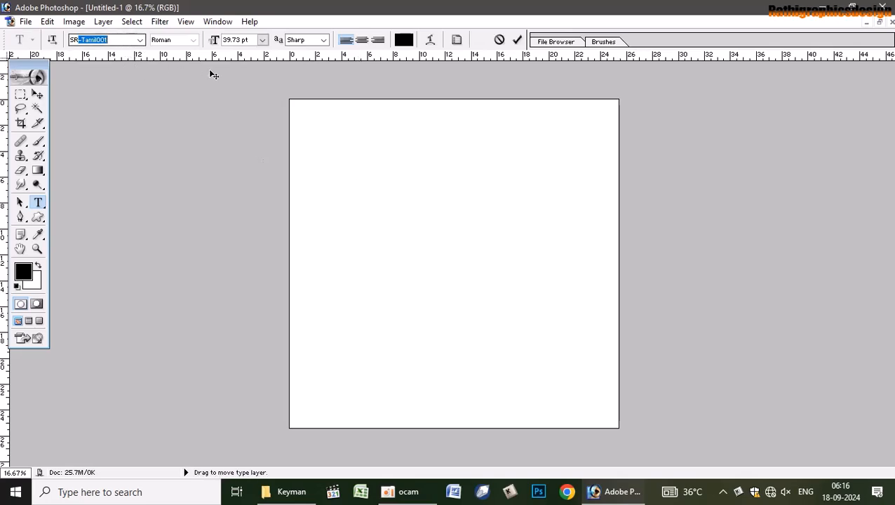
key(Down)
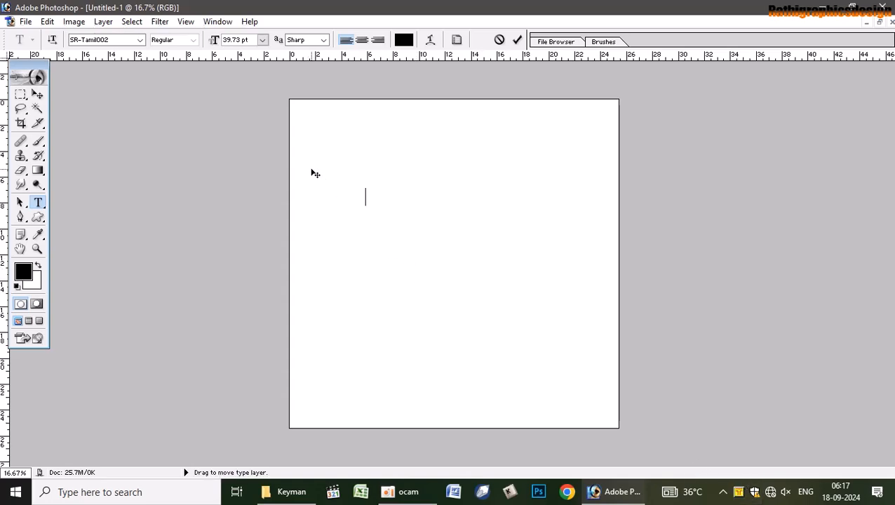
text(ரதி டிஜிட்டல்)
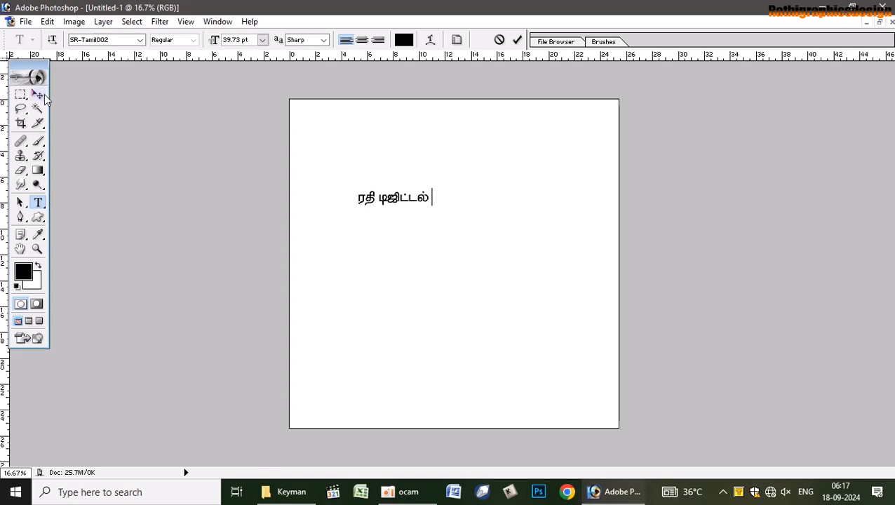
key(ctrl+t)
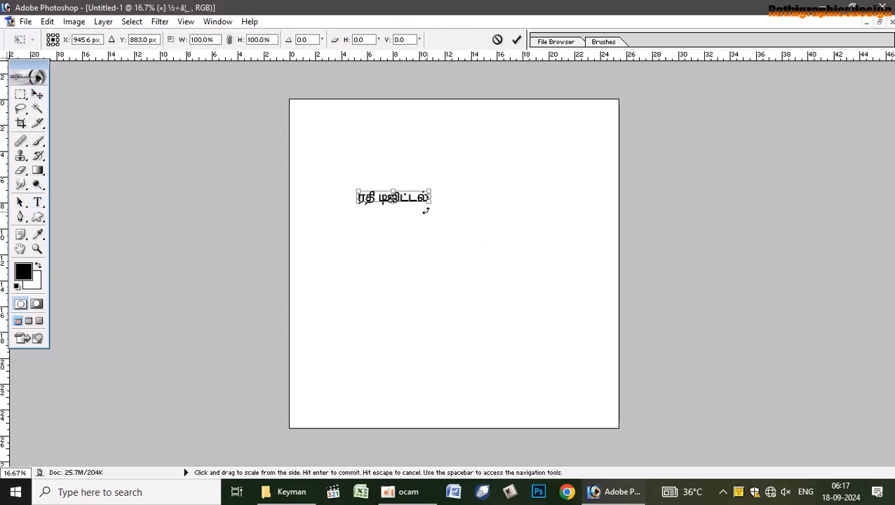
drag(426, 210, 515, 280)
key(Return)
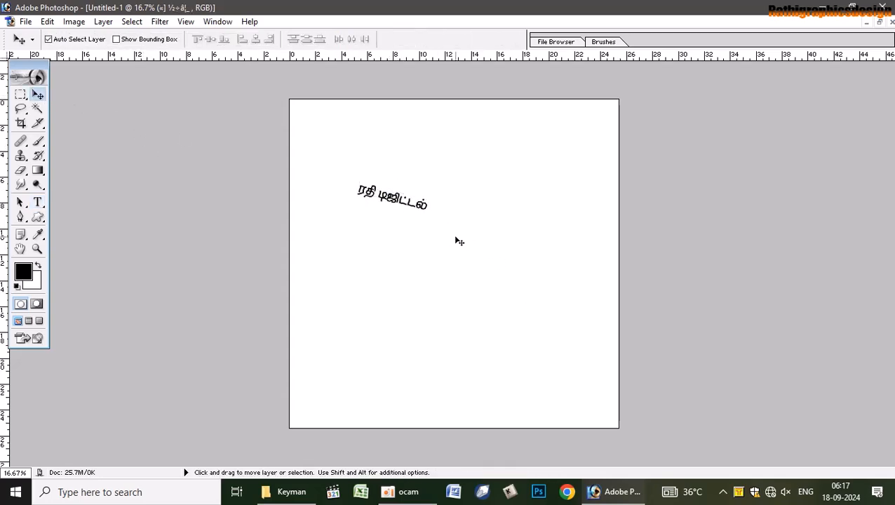
key(ctrl+z)
key(ctrl+t)
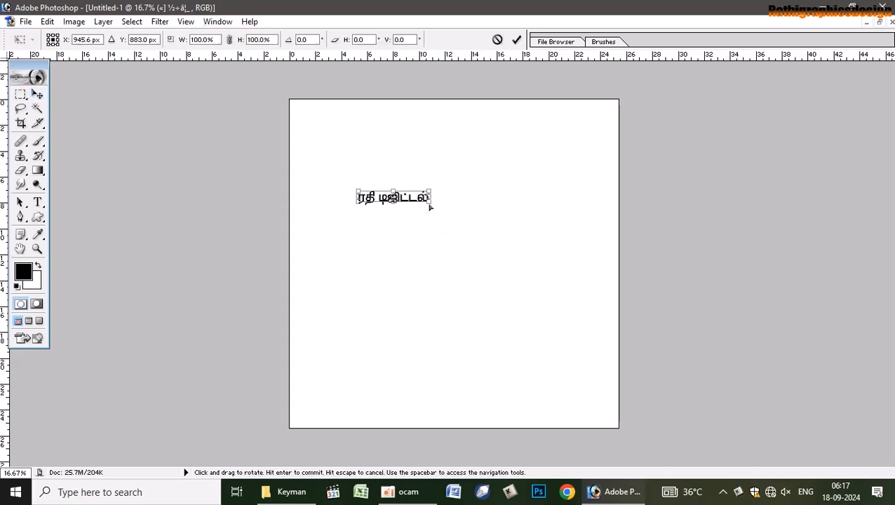
drag(429, 198, 477, 217)
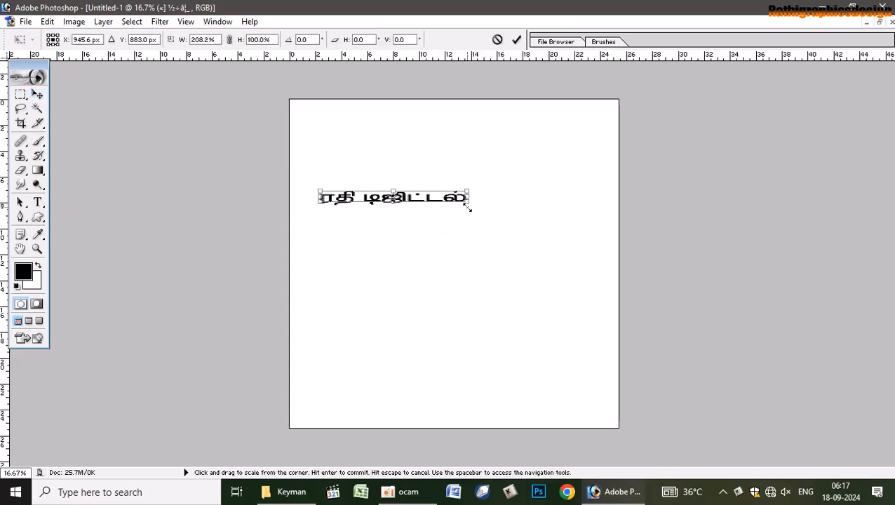
click(516, 39)
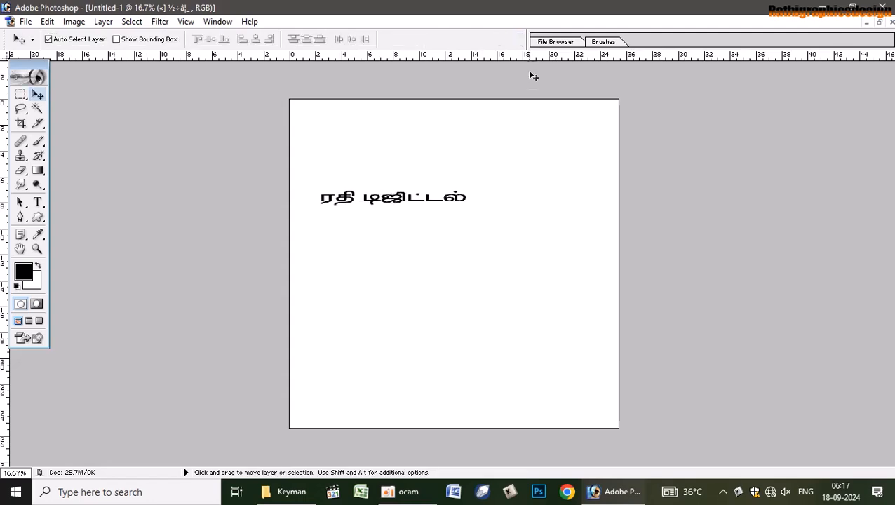
key(ctrl+z)
Enlarge the Tamil text with Free Transform until it nearly spans the canvas, and move it fully inside the canvas
key(ctrl+t)
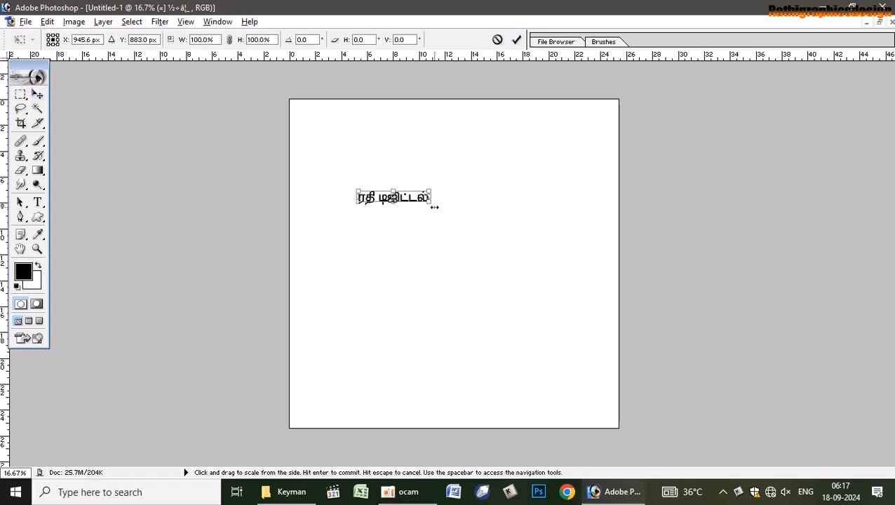
drag(431, 206, 508, 331)
key(Return)
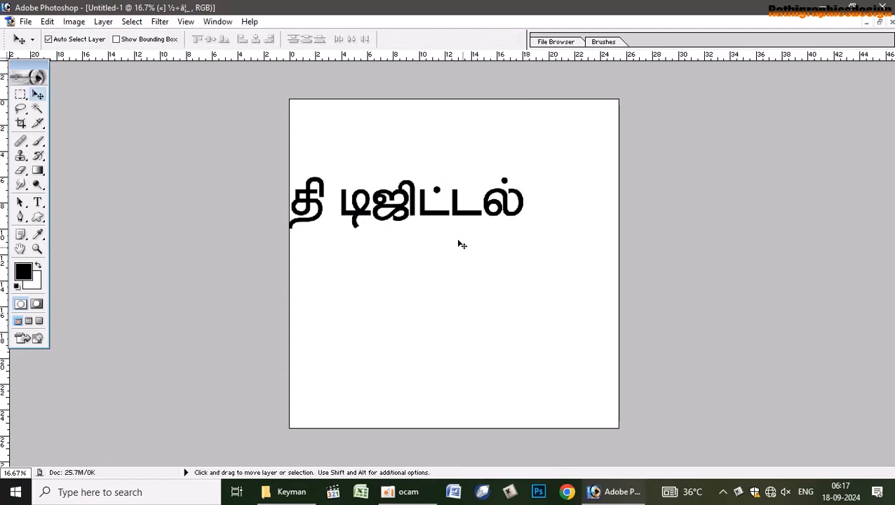
drag(407, 200, 451, 208)
click(523, 347)
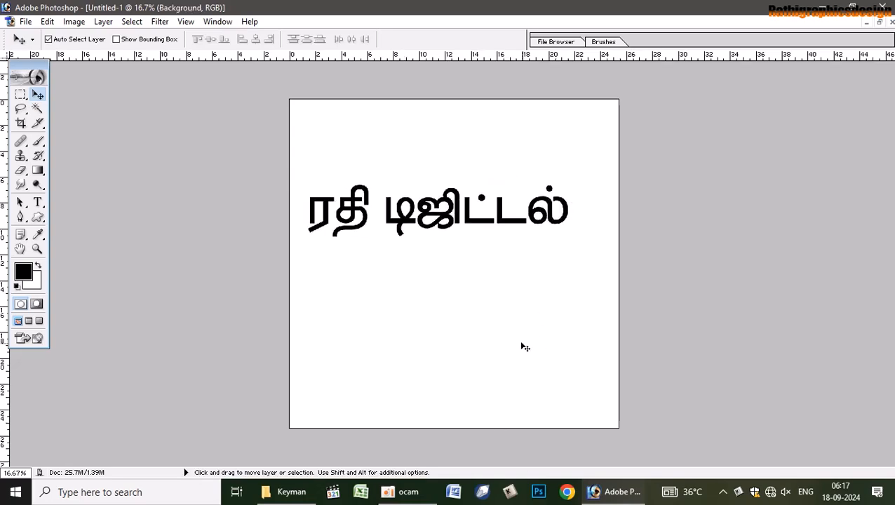
Close Photoshop without saving the document, and close the Keyman folder window
click(882, 5)
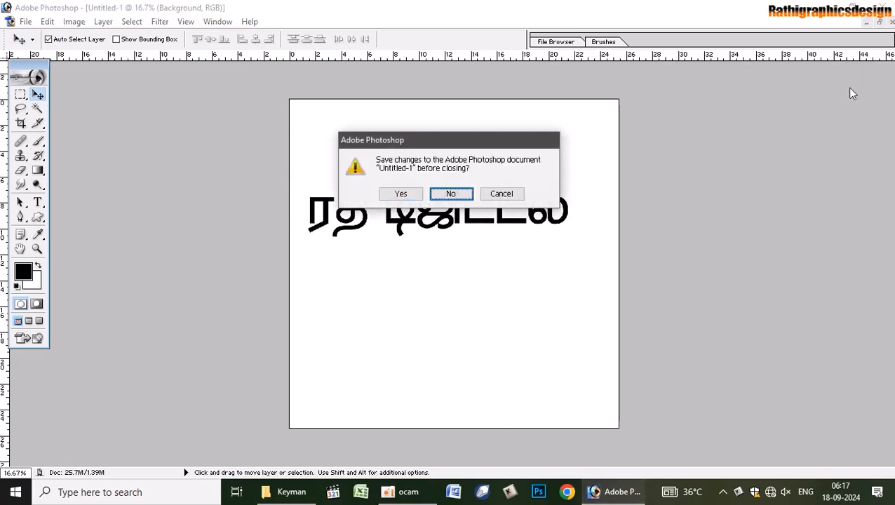
key(Return)
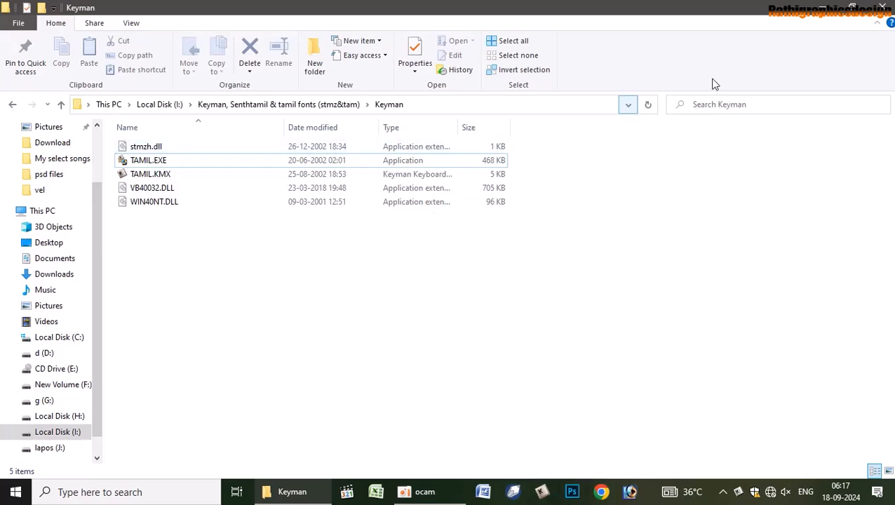
click(881, 7)
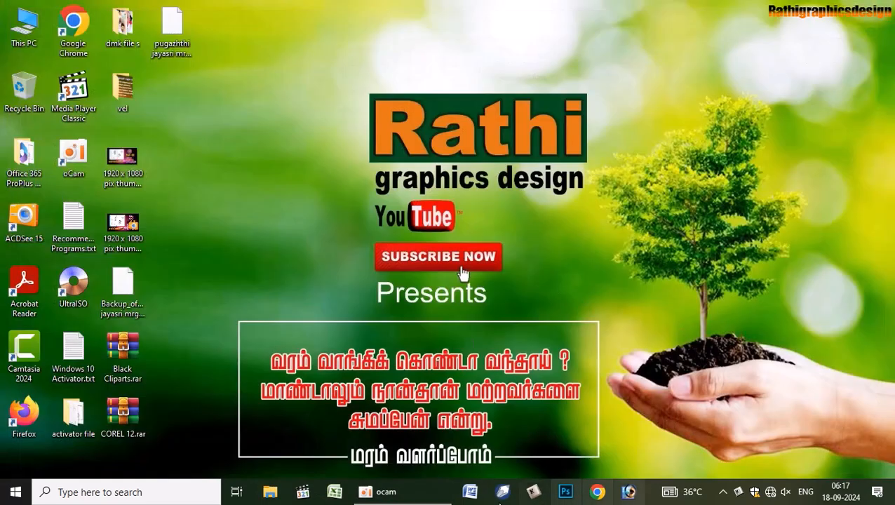
Check the oCam recorder window, minimize it again and refresh the desktop
click(420, 495)
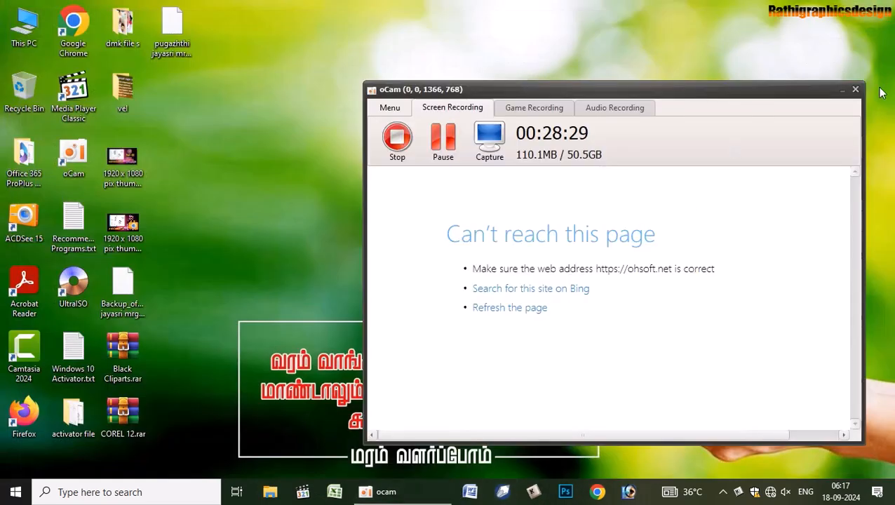
click(842, 90)
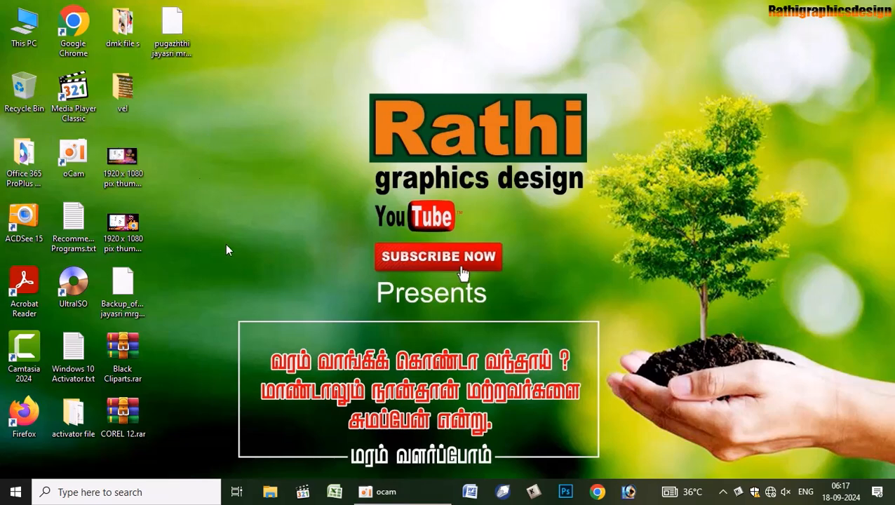
right_click(267, 87)
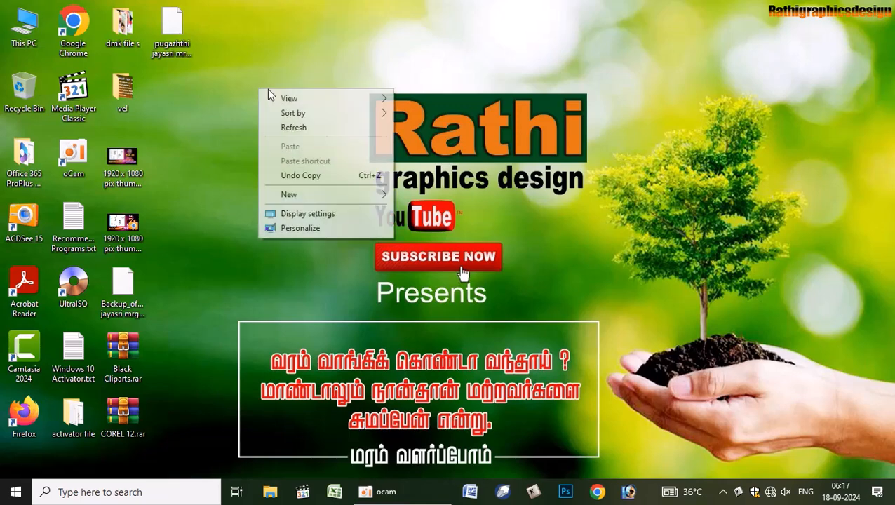
click(292, 127)
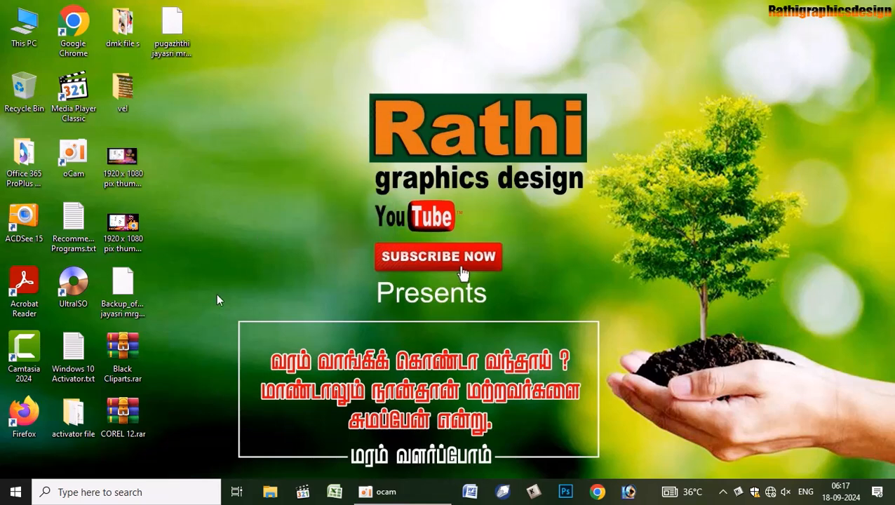